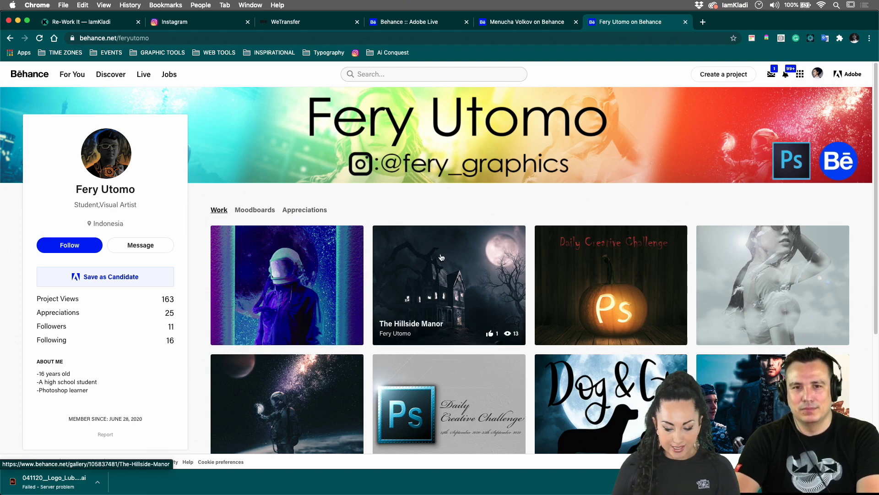
Step: Look through the project thumbnails on the artist's Behance profile
{"action": "scroll", "coordinate": [441, 256], "scroll_direction": "down", "scroll_amount": 2}
{"action": "scroll", "coordinate": [441, 256], "scroll_direction": "down", "scroll_amount": 4}
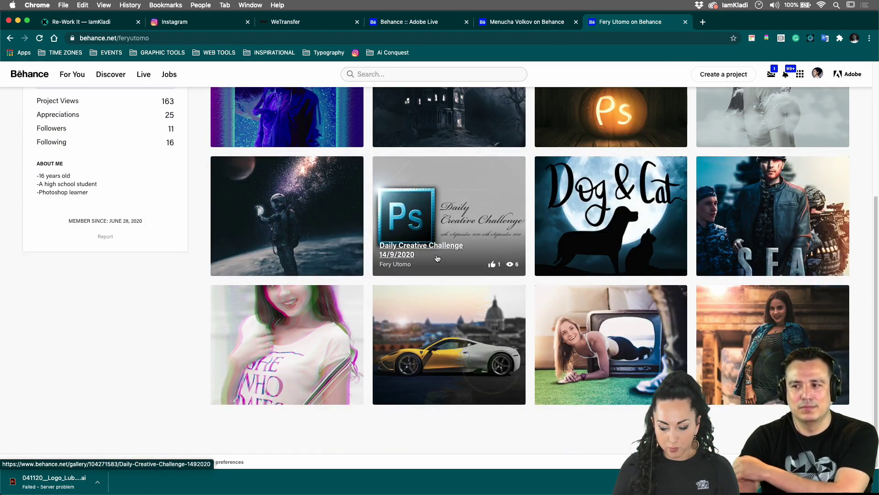
{"action": "scroll", "coordinate": [438, 258], "scroll_direction": "up", "scroll_amount": 3}
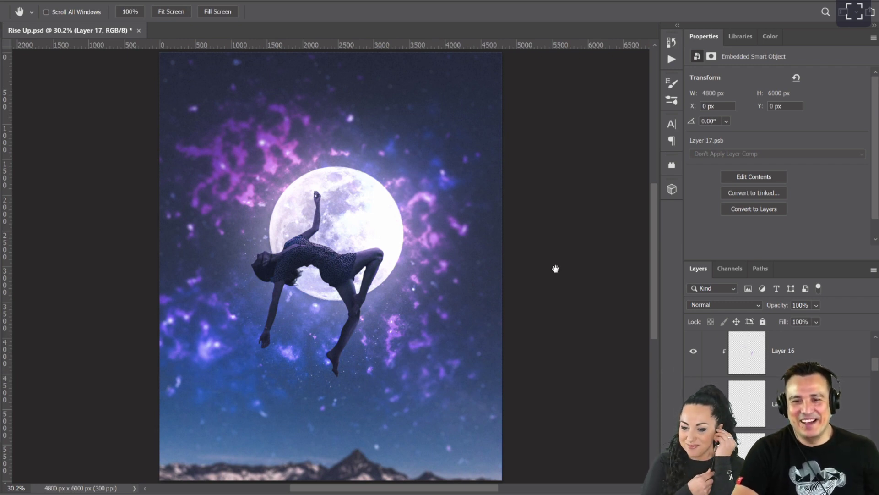
Step: In Photoshop, hide Layer 17, the smart object holding the finished composite in Rise Up.psd
{"action": "scroll", "coordinate": [749, 422], "scroll_direction": "up", "scroll_amount": 3}
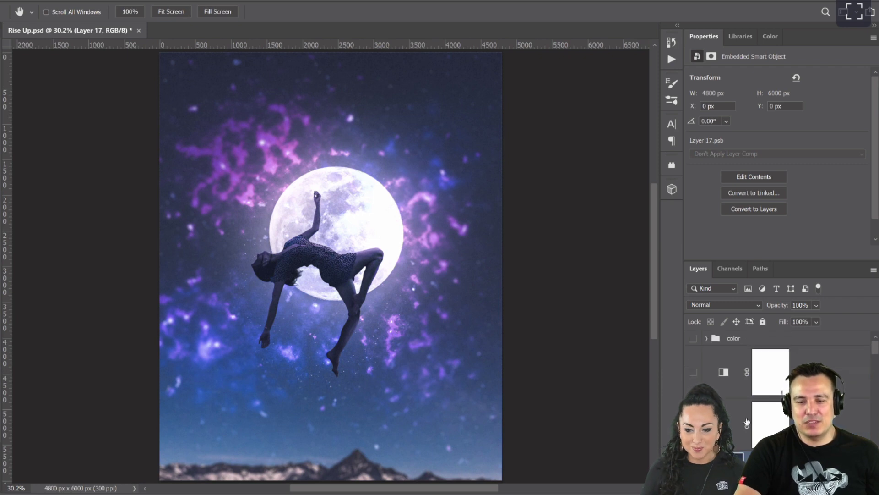
{"action": "scroll", "coordinate": [742, 422], "scroll_direction": "down", "scroll_amount": 3}
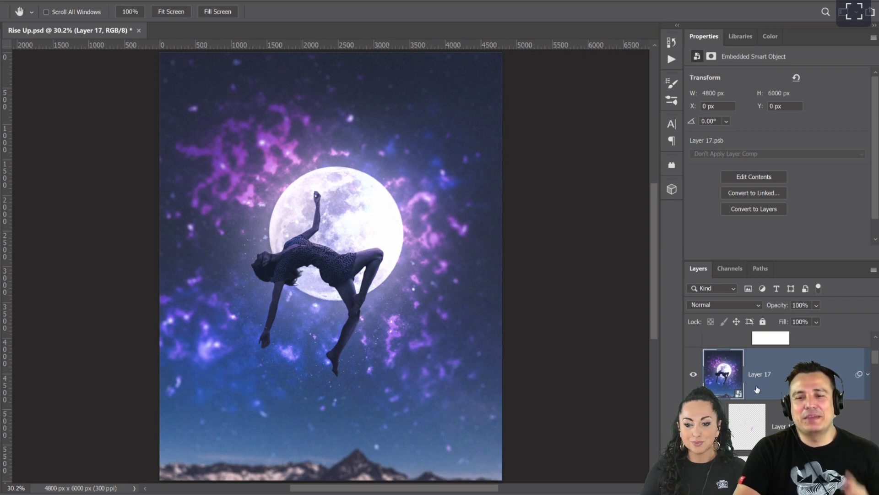
{"action": "left_click", "coordinate": [693, 374]}
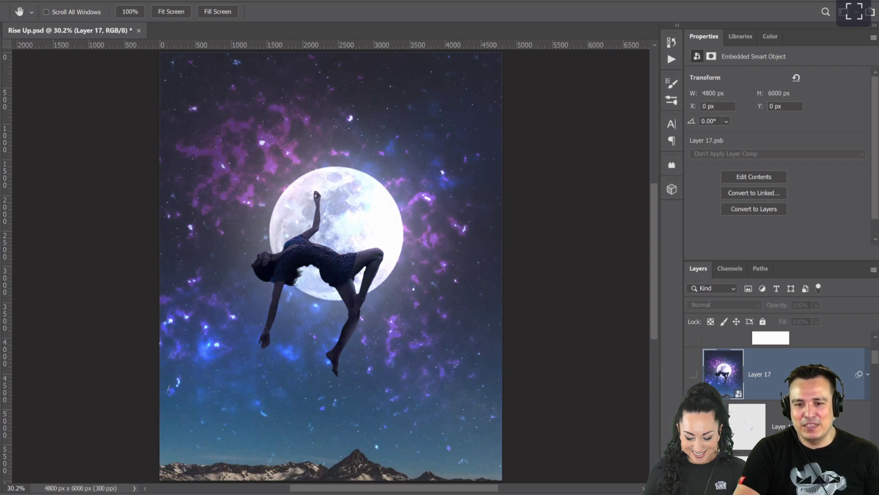
Step: Hide the painted layers clipped to the woman down through Layer 2 and toggle the Color Balance 1 adjustment's visibility
{"action": "scroll", "coordinate": [778, 374], "scroll_direction": "down", "scroll_amount": 1}
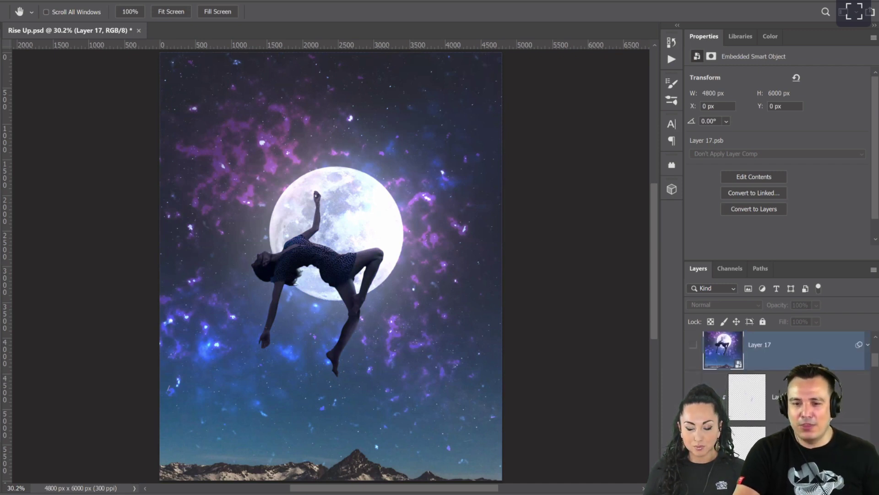
{"action": "scroll", "coordinate": [778, 362], "scroll_direction": "down", "scroll_amount": 1}
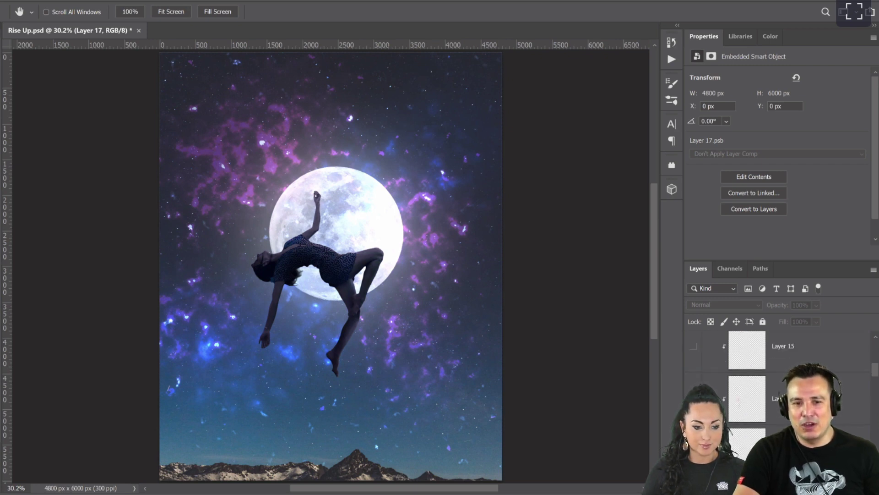
{"action": "scroll", "coordinate": [872, 358], "scroll_direction": "up", "scroll_amount": 2}
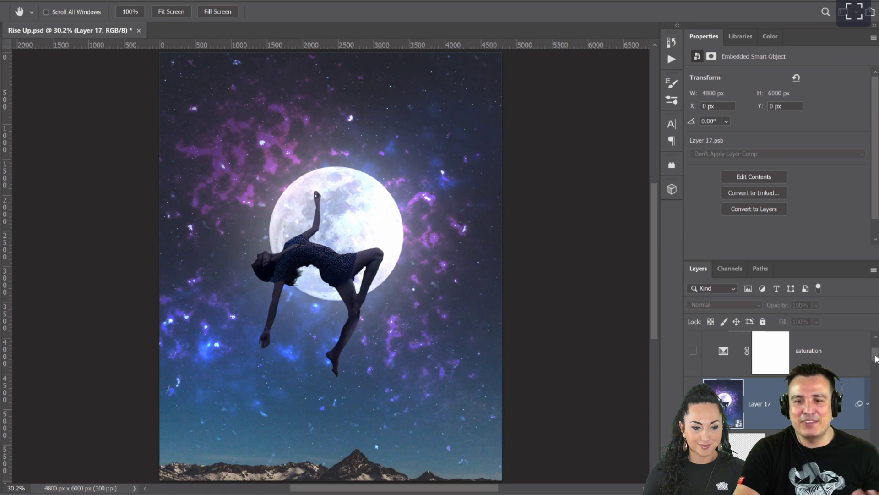
{"action": "left_click_drag", "start_coordinate": [875, 358], "coordinate": [876, 374]}
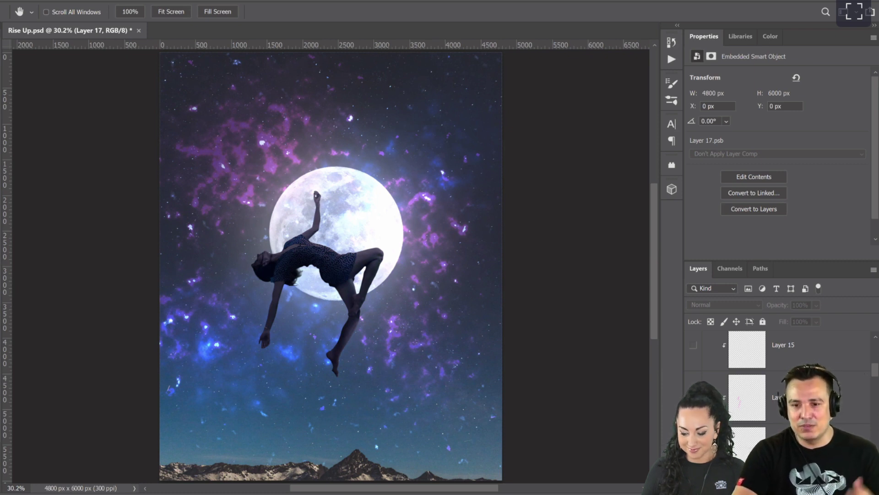
{"action": "scroll", "coordinate": [761, 412], "scroll_direction": "down", "scroll_amount": 3}
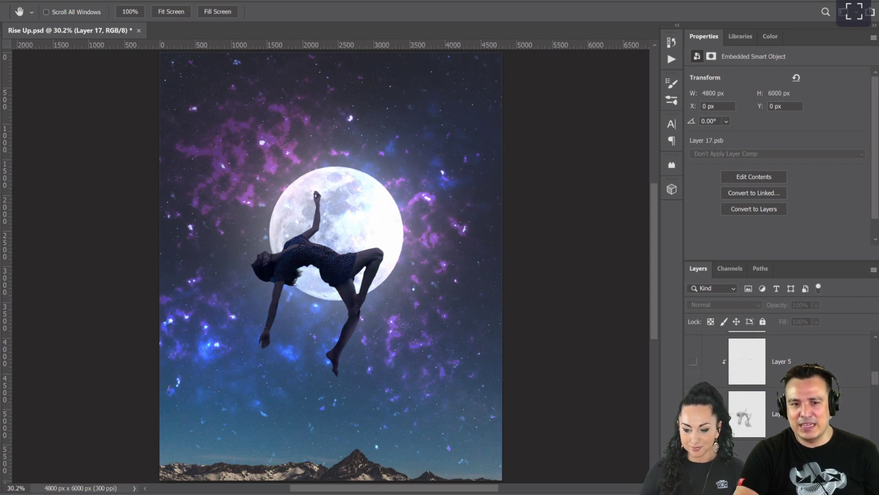
{"action": "scroll", "coordinate": [779, 389], "scroll_direction": "down", "scroll_amount": 1}
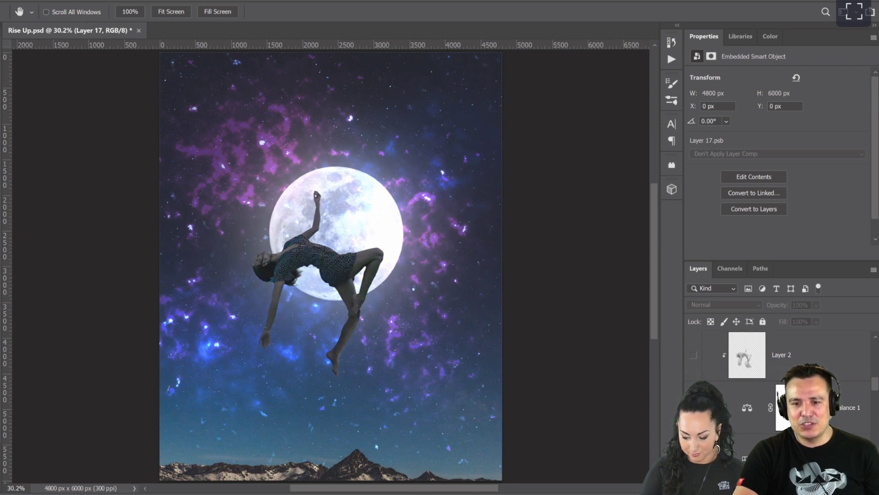
{"action": "left_click", "coordinate": [693, 407]}
Step: Show the color group at the top of the layer stack to preview the image's hues, and hide it again
{"action": "left_click_drag", "start_coordinate": [876, 386], "coordinate": [875, 348]}
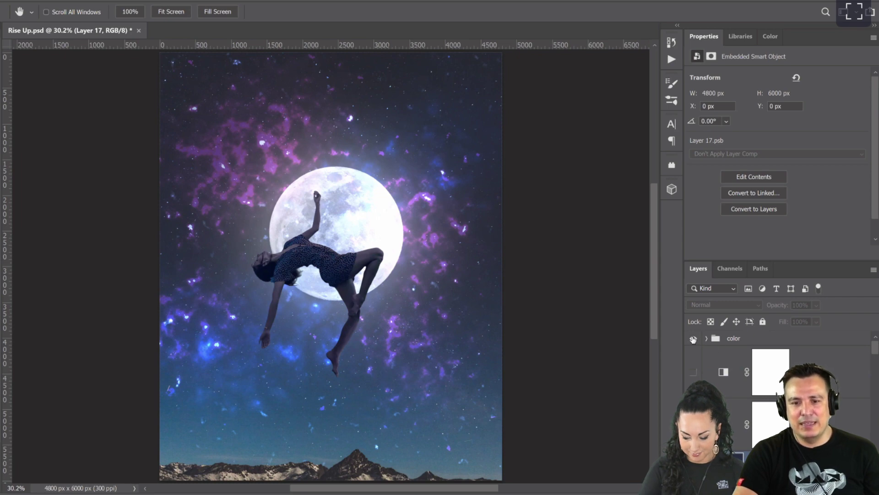
{"action": "left_click", "coordinate": [693, 339]}
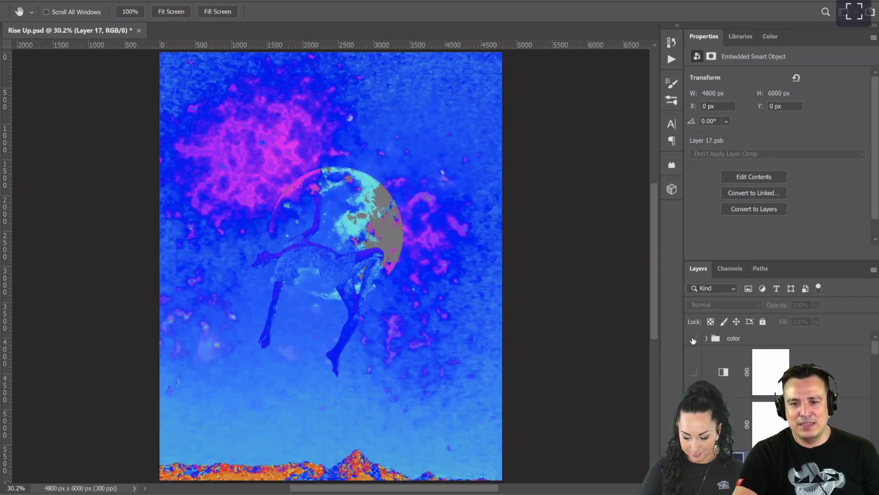
{"action": "left_click", "coordinate": [694, 339]}
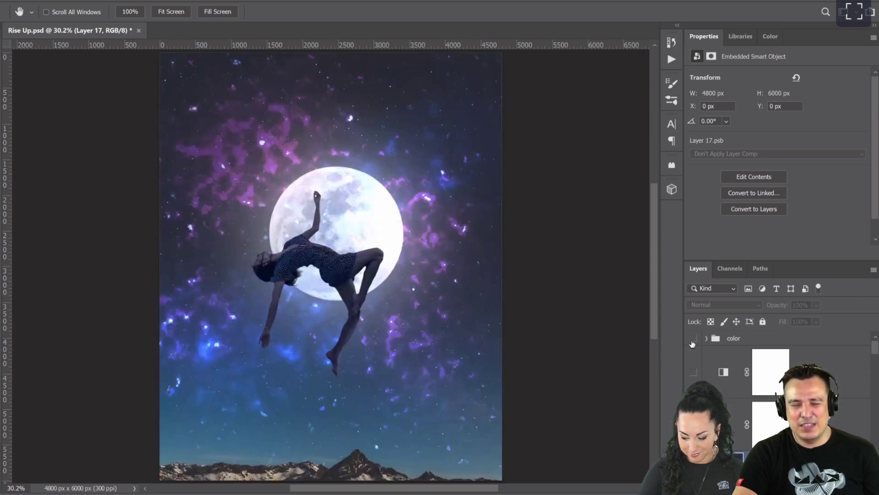
Step: Preview the composite through the black-and-white check layer and the saturation check layer, hiding each one again
{"action": "left_click", "coordinate": [695, 373]}
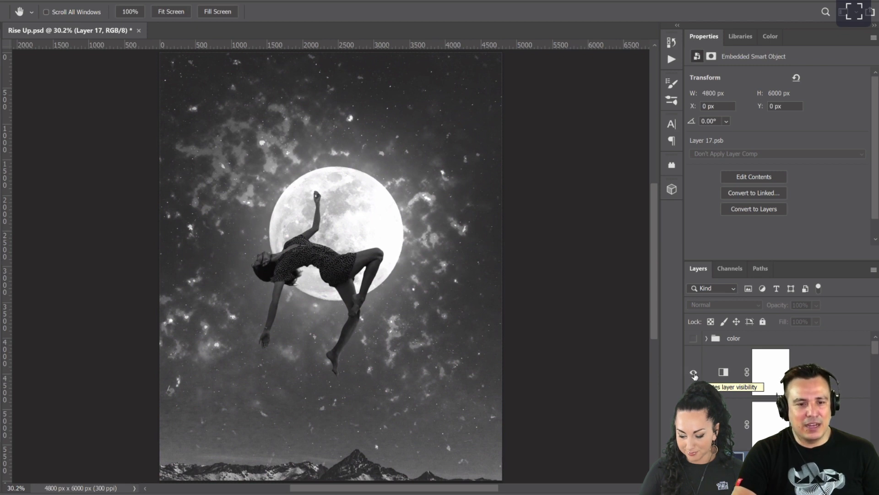
{"action": "left_click", "coordinate": [695, 373]}
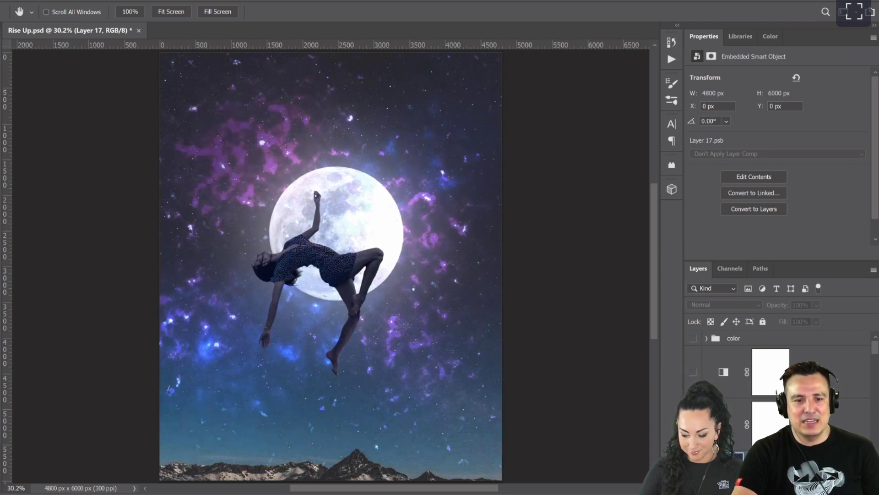
{"action": "left_click", "coordinate": [693, 425]}
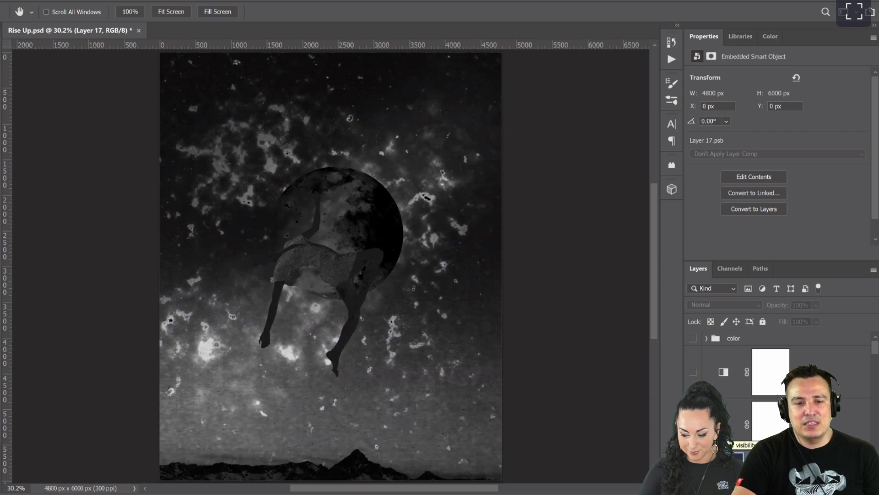
{"action": "left_click", "coordinate": [694, 425]}
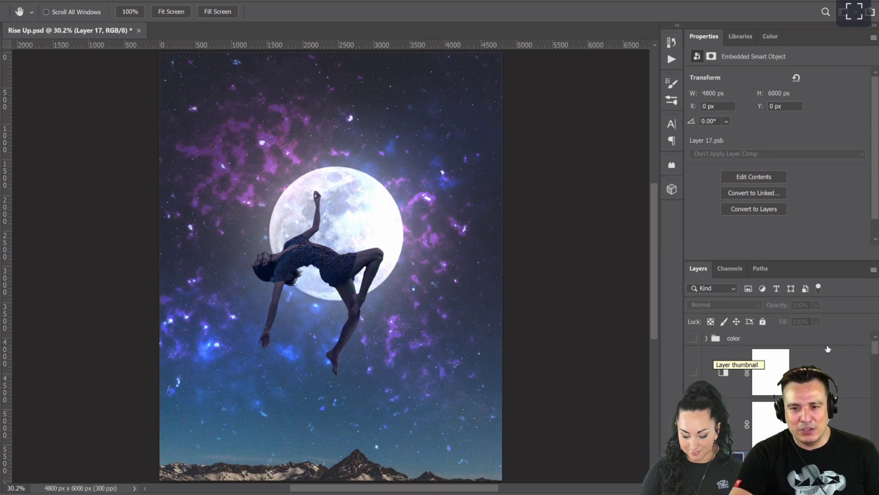
Step: Hide the adjustment layers clipped to the woman from Color Balance 1 down to Exposure 1
{"action": "left_click_drag", "start_coordinate": [873, 350], "coordinate": [868, 384]}
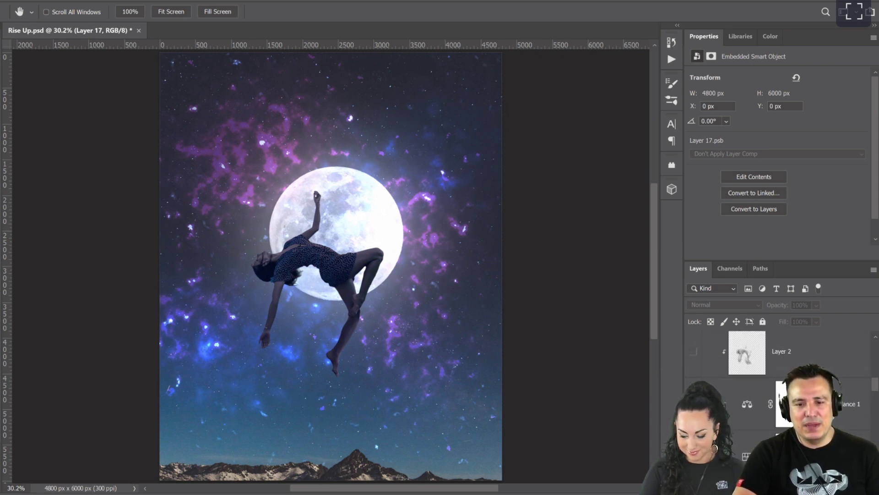
{"action": "scroll", "coordinate": [867, 383], "scroll_direction": "down", "scroll_amount": 1}
{"action": "scroll", "coordinate": [867, 382], "scroll_direction": "down", "scroll_amount": 1}
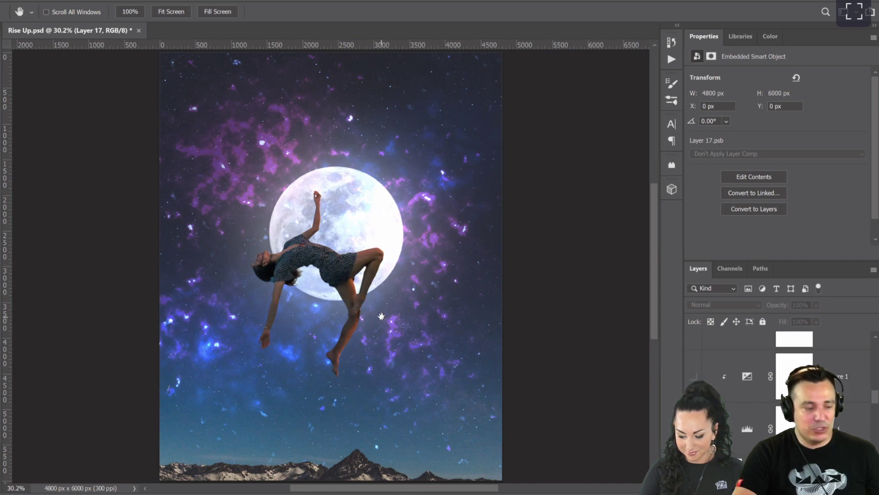
Step: Examine the cutout edges of the woman's hair and dress against the moon at high magnification
{"action": "key", "text": "z"}
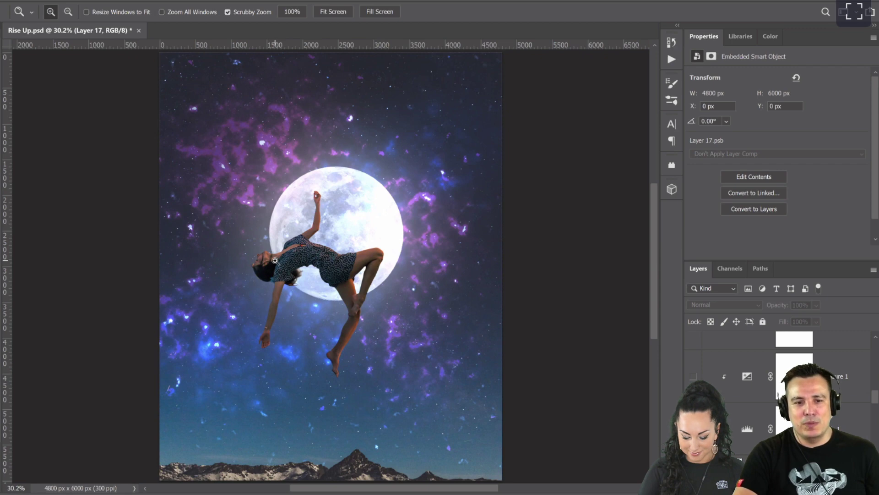
{"action": "left_click", "coordinate": [274, 258]}
{"action": "left_click", "coordinate": [275, 260]}
{"action": "left_click", "coordinate": [275, 260]}
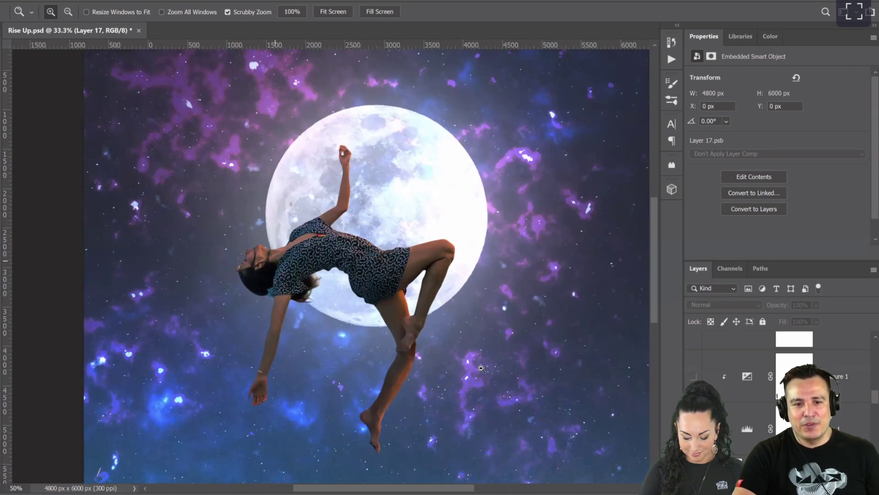
{"action": "left_click", "coordinate": [275, 260]}
{"action": "left_click", "coordinate": [480, 369]}
{"action": "left_click", "coordinate": [486, 302]}
{"action": "left_click", "coordinate": [487, 236]}
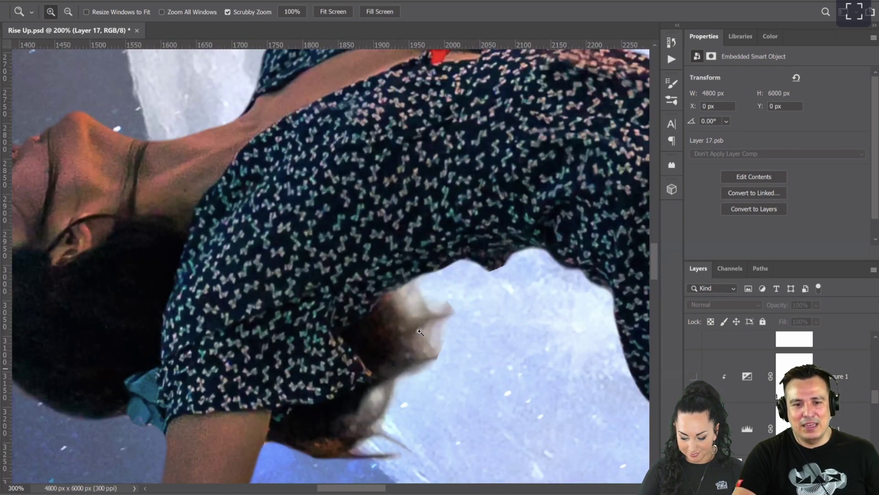
{"action": "left_click", "coordinate": [488, 166]}
{"action": "left_click", "coordinate": [488, 166]}
{"action": "left_click", "coordinate": [479, 188]}
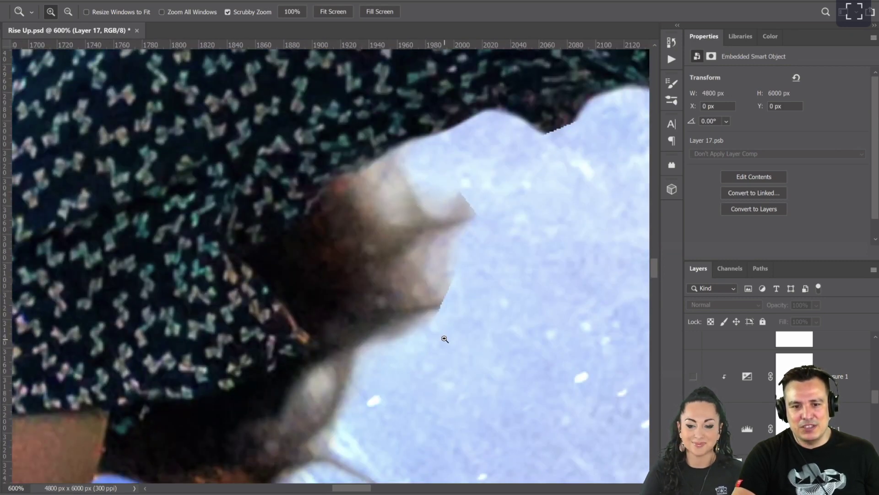
{"action": "left_click", "coordinate": [435, 314]}
{"action": "left_click", "coordinate": [463, 281]}
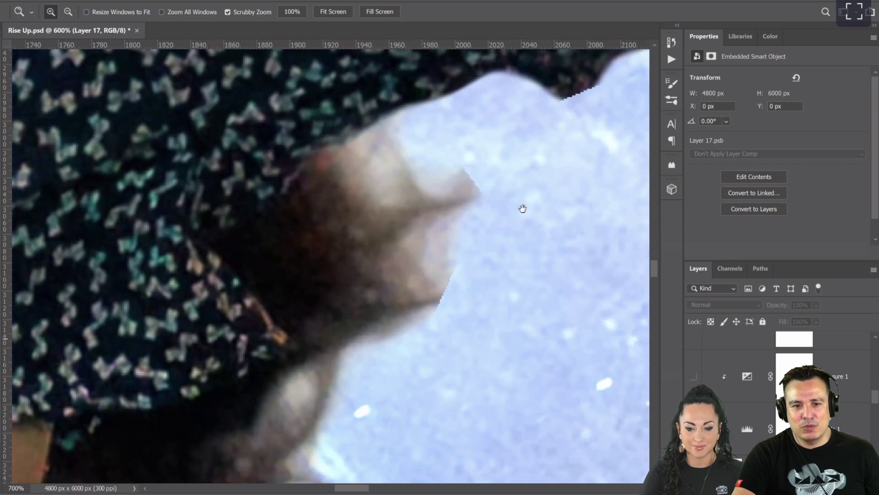
{"action": "left_click_drag", "start_coordinate": [476, 291], "coordinate": [526, 202]}
{"action": "left_click_drag", "start_coordinate": [513, 249], "coordinate": [327, 353]}
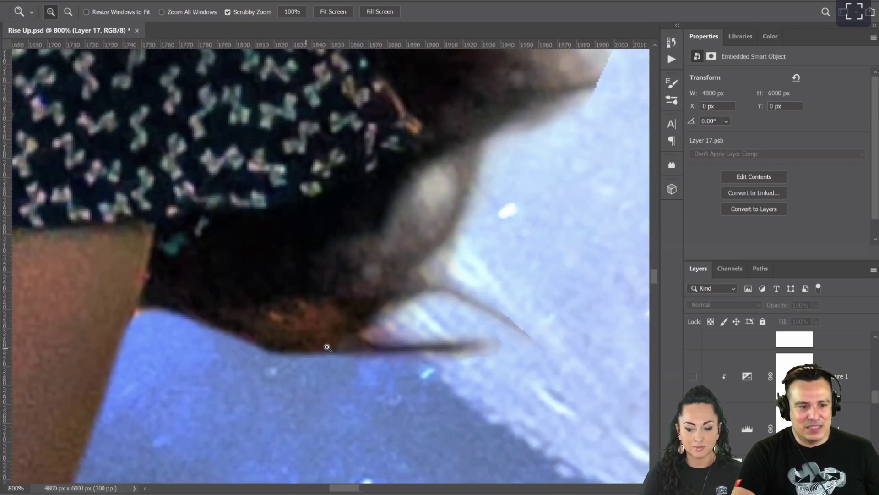
Step: Examine how the woman's cutout reads against the moon at progressively lower magnification, ending at 33.33%
{"action": "left_click", "coordinate": [317, 318], "text": "alt"}
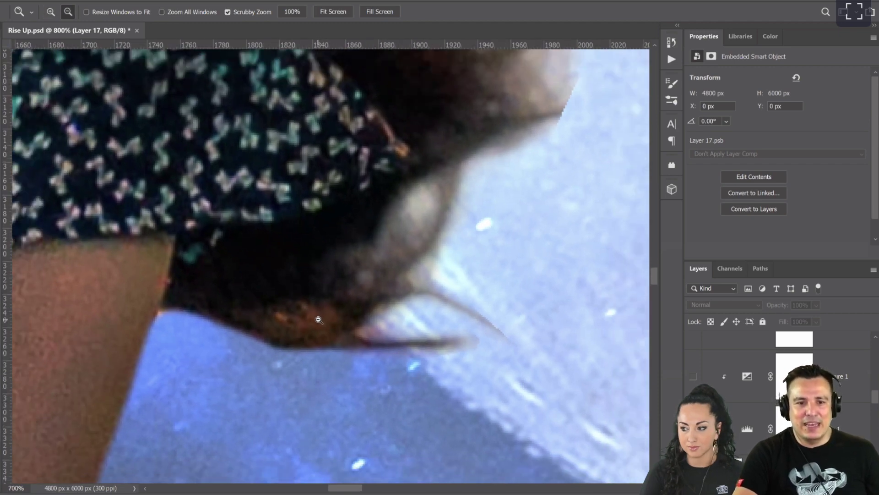
{"action": "left_click", "coordinate": [318, 318], "text": "alt"}
{"action": "left_click", "coordinate": [320, 319], "text": "alt"}
{"action": "left_click", "coordinate": [409, 296], "text": "alt"}
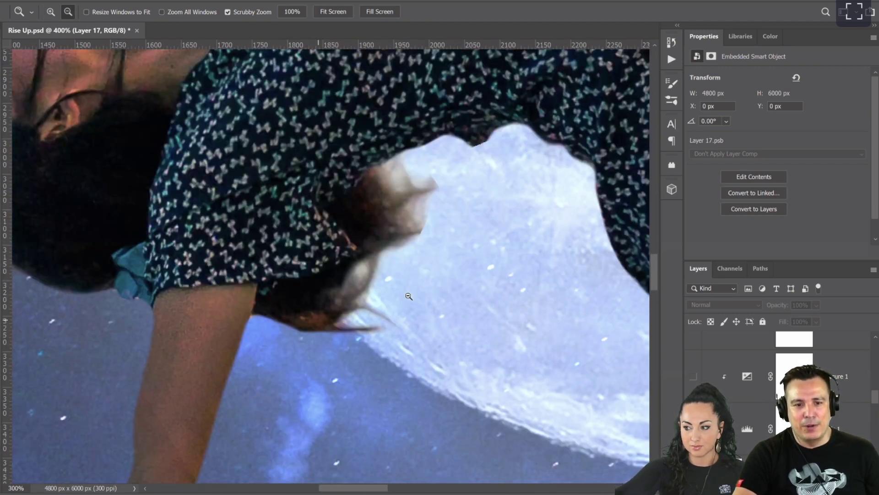
{"action": "left_click", "coordinate": [409, 296], "text": "alt"}
{"action": "left_click", "coordinate": [403, 304], "text": "alt"}
{"action": "left_click", "coordinate": [398, 305], "text": "alt"}
{"action": "left_click", "coordinate": [394, 306], "text": "alt"}
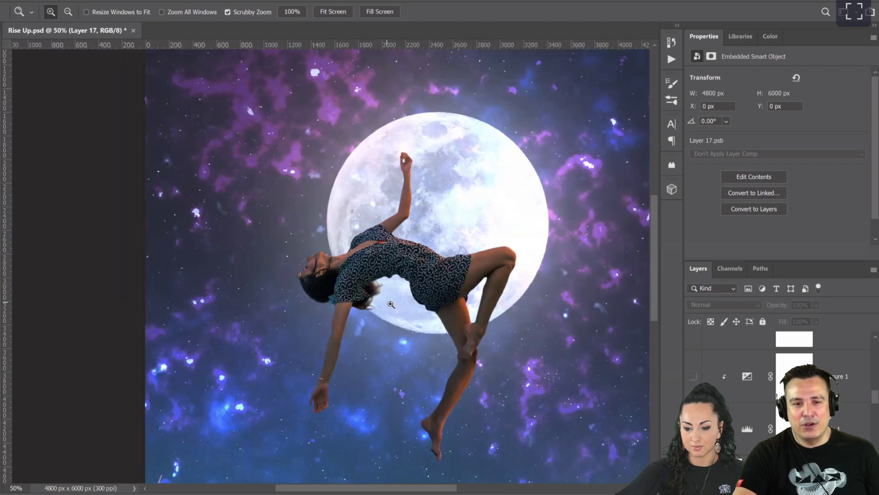
{"action": "left_click", "coordinate": [391, 304]}
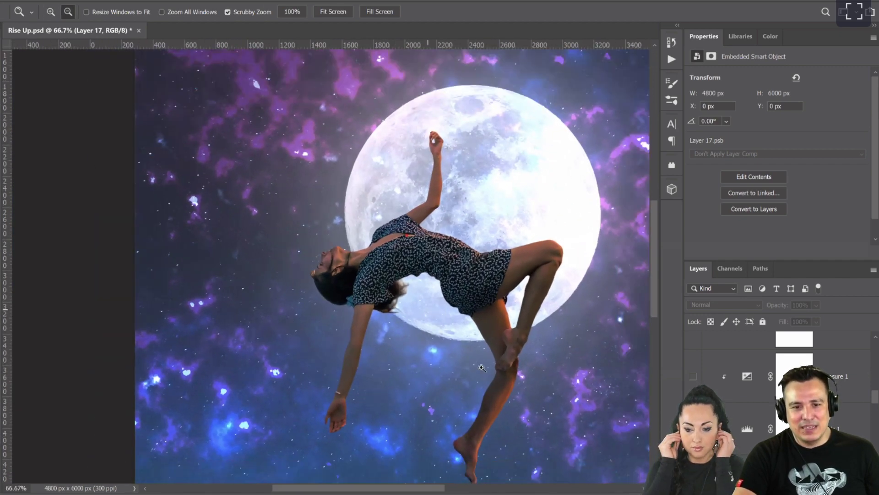
{"action": "left_click", "coordinate": [462, 351], "text": "alt"}
{"action": "left_click", "coordinate": [372, 244], "text": "alt"}
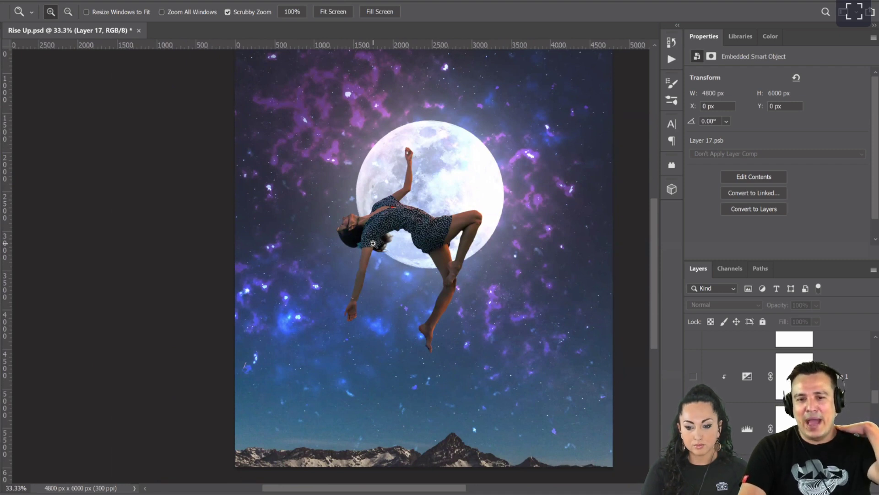
Step: Hide Layer 1 containing the woman and the Hue/Saturation 3 adjustment clipped above Group 1
{"action": "scroll", "coordinate": [689, 380], "scroll_direction": "down", "scroll_amount": 3}
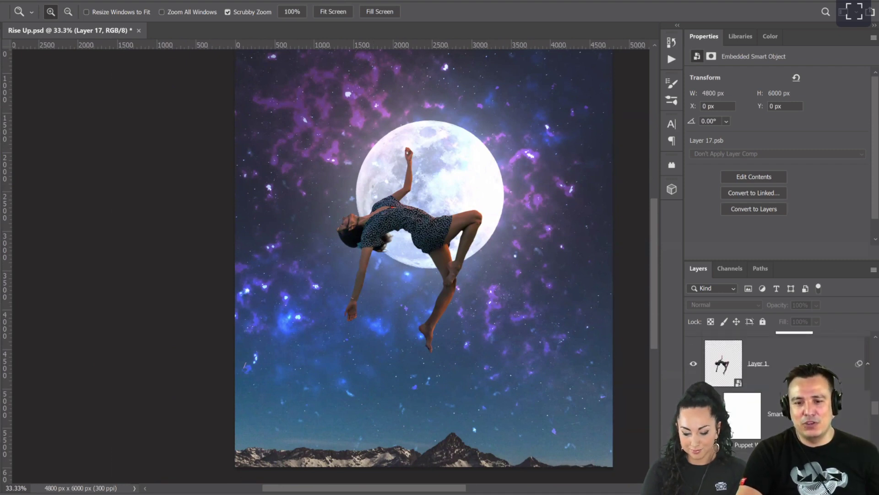
{"action": "left_click", "coordinate": [693, 363]}
{"action": "scroll", "coordinate": [690, 380], "scroll_direction": "down", "scroll_amount": 2}
{"action": "left_click", "coordinate": [693, 418]}
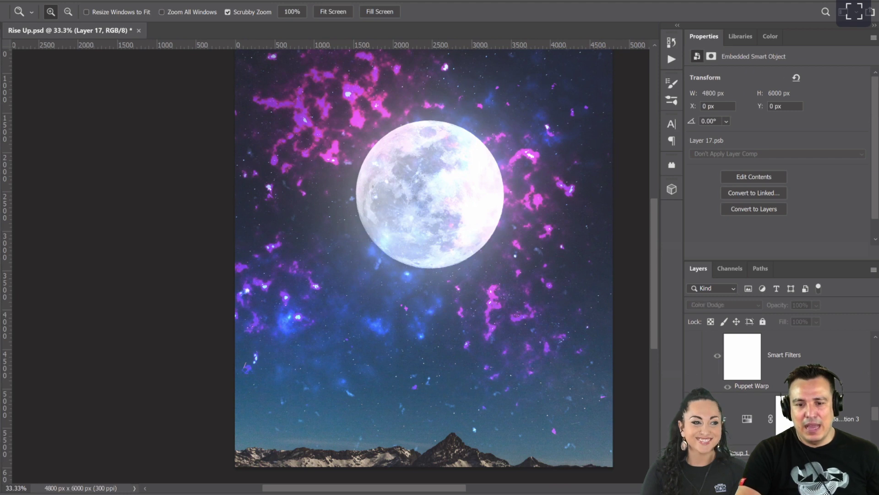
Step: Select Group 1, compare the sky with and without its pink nebula, and leave the group hidden
{"action": "left_click", "coordinate": [739, 453]}
{"action": "left_click", "coordinate": [693, 452]}
{"action": "left_click", "coordinate": [693, 453]}
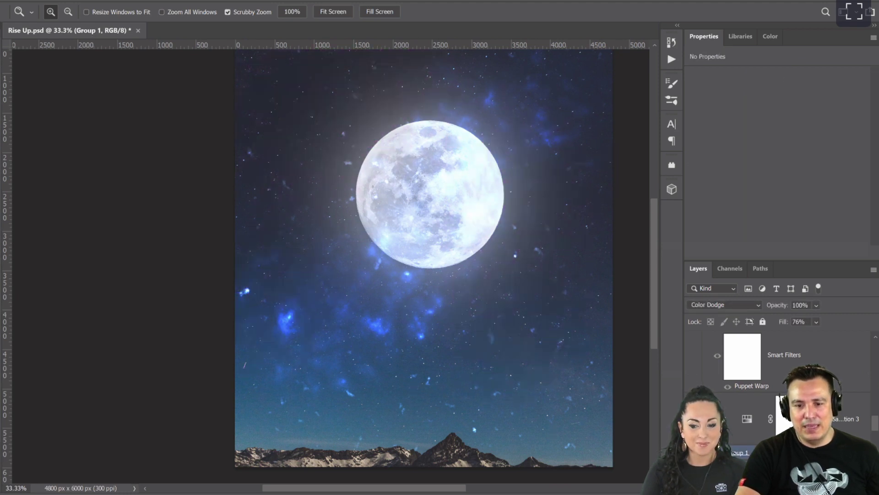
{"action": "left_click", "coordinate": [693, 453]}
{"action": "scroll", "coordinate": [778, 394], "scroll_direction": "up", "scroll_amount": 1}
{"action": "scroll", "coordinate": [693, 421], "scroll_direction": "down", "scroll_amount": 1}
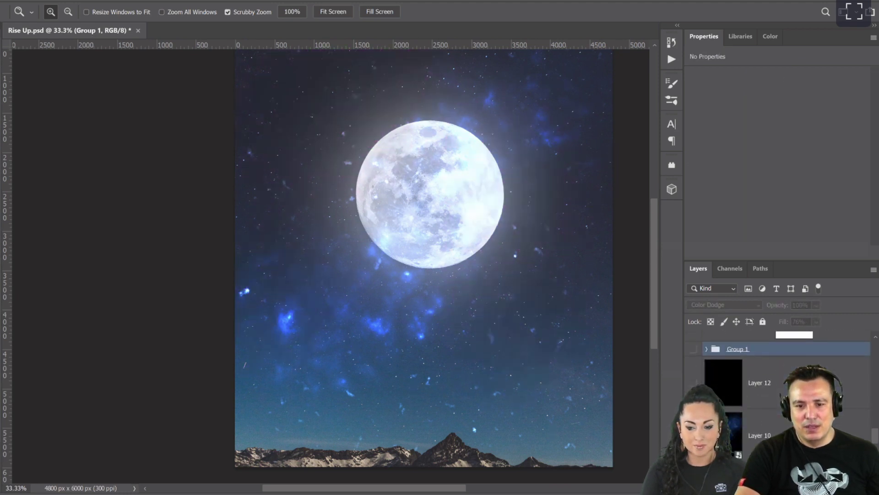
Step: Hide the blue nebula on Layer 10 and delete the black Layer 12
{"action": "left_click", "coordinate": [693, 420]}
{"action": "left_click", "coordinate": [765, 376]}
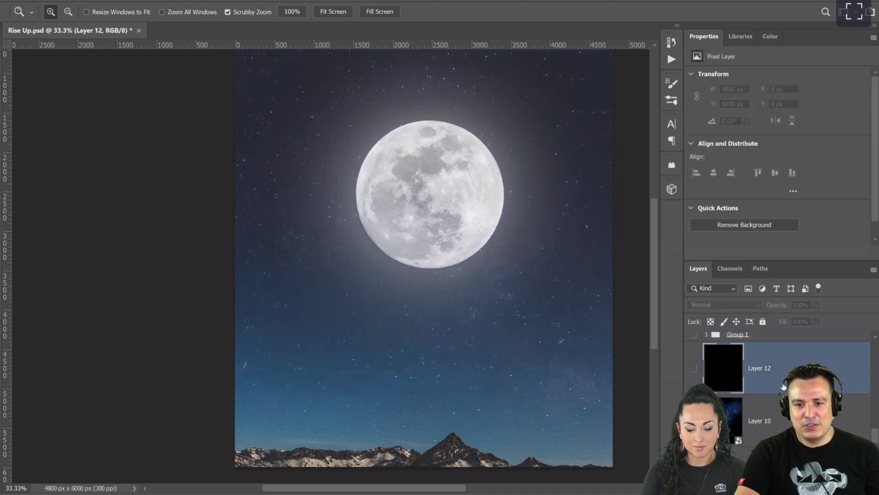
{"action": "left_click", "coordinate": [693, 370]}
{"action": "key", "text": "Delete"}
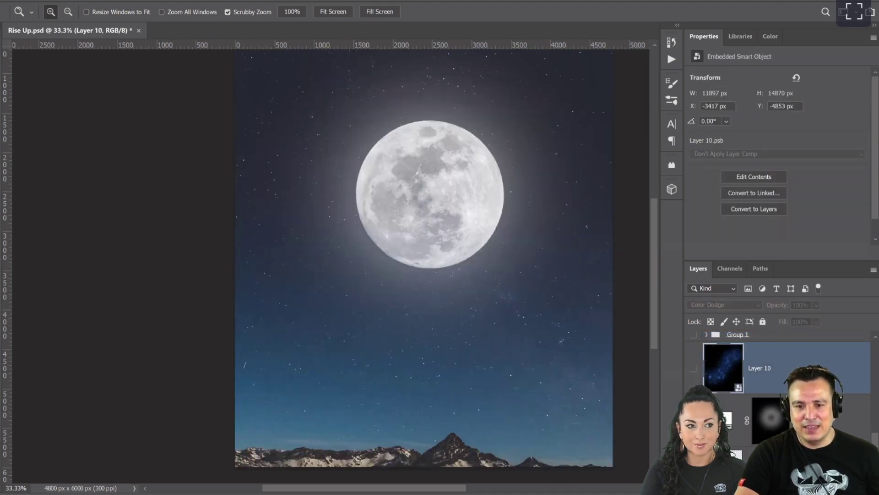
Step: Hide the moon on Layer 3, examine the original pier photo of the dancing woman, and hide that photo layer again
{"action": "scroll", "coordinate": [751, 414], "scroll_direction": "down", "scroll_amount": 4}
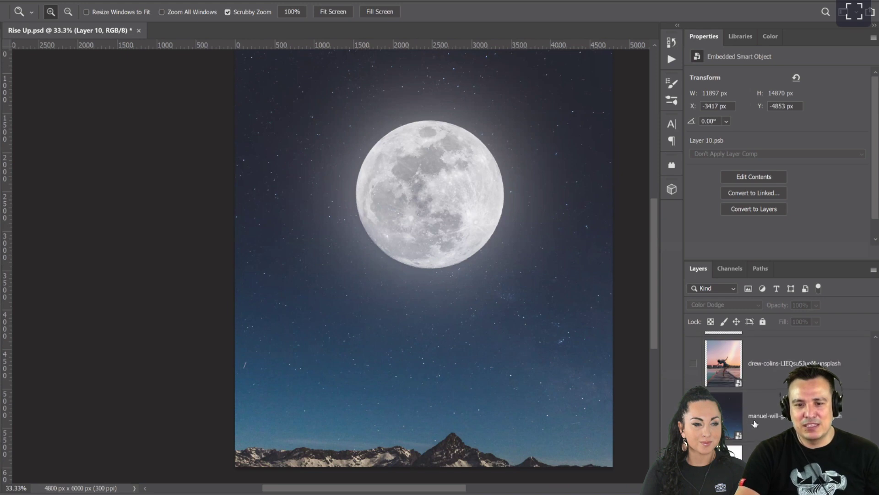
{"action": "scroll", "coordinate": [731, 411], "scroll_direction": "up", "scroll_amount": 1}
{"action": "left_click", "coordinate": [693, 343]}
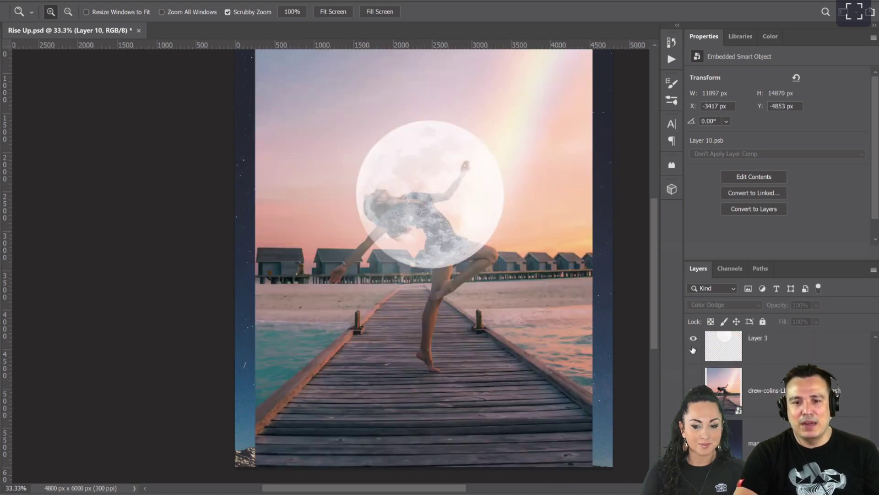
{"action": "left_click", "coordinate": [693, 339]}
{"action": "left_click", "coordinate": [760, 409]}
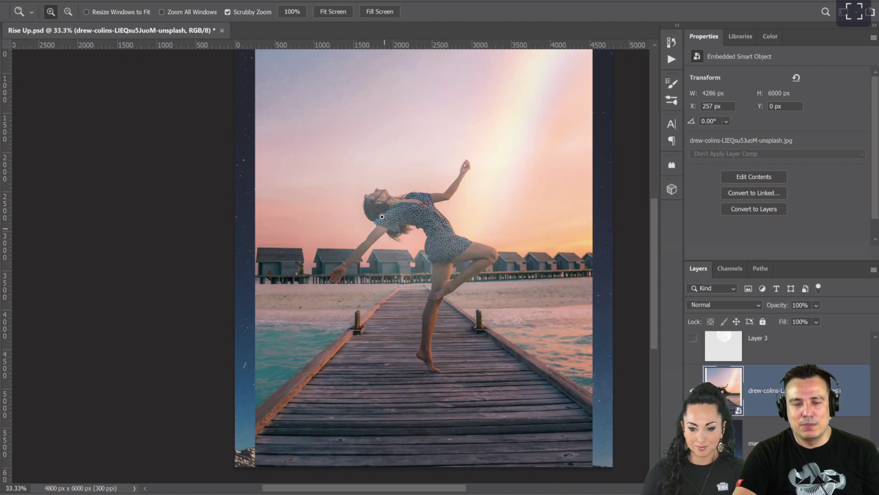
{"action": "scroll", "coordinate": [491, 329], "scroll_direction": "down", "scroll_amount": 1}
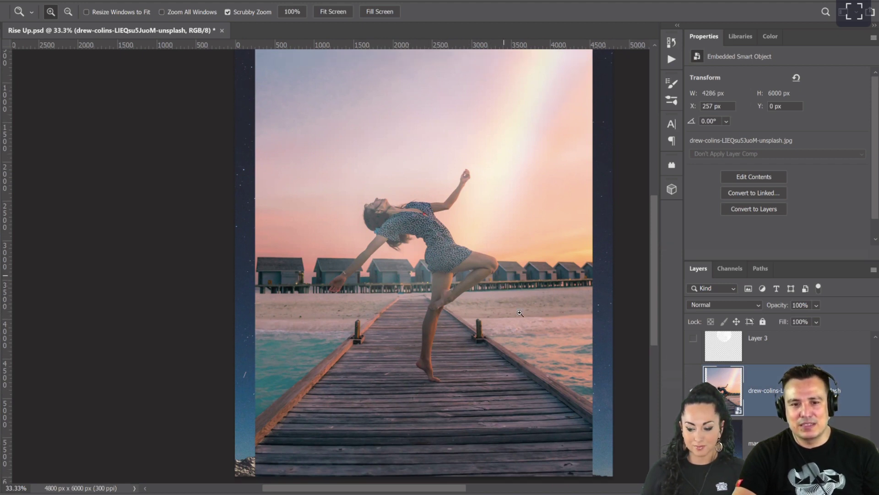
{"action": "key", "text": "ctrl+comma"}
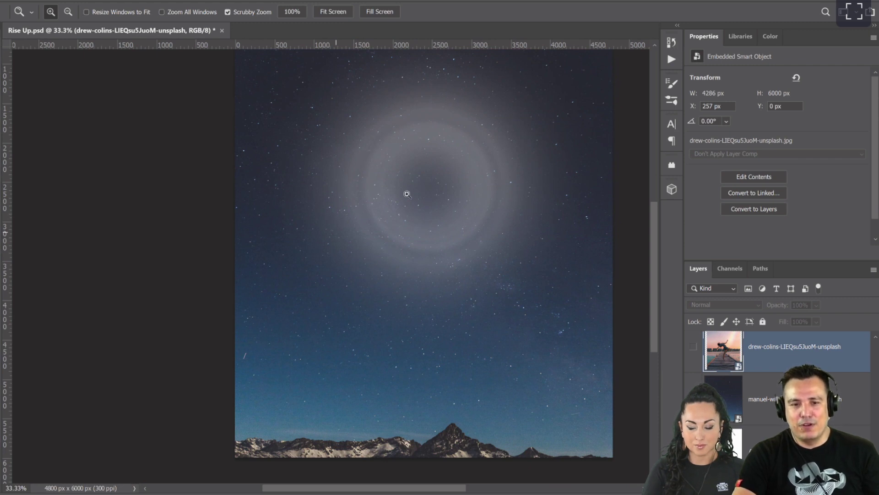
Step: Select the starry mountain sky photo layer and make the moon on Layer 3 visible again
{"action": "left_click", "coordinate": [760, 450]}
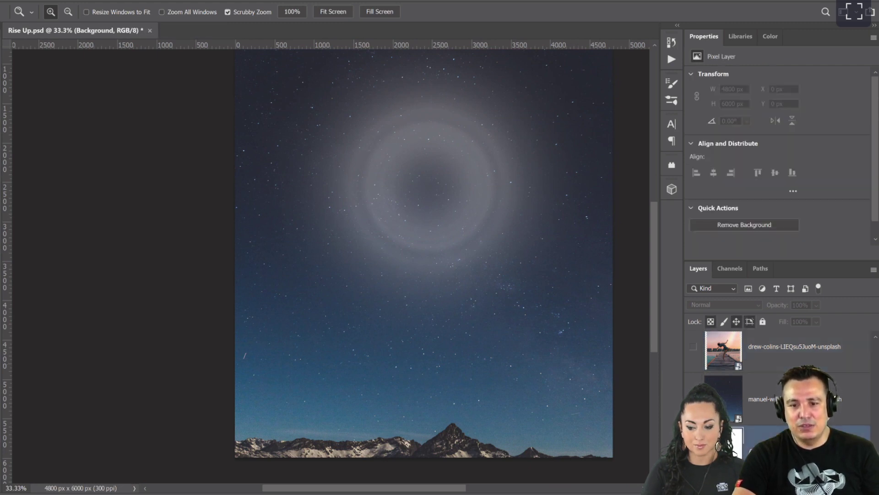
{"action": "left_click", "coordinate": [760, 412]}
{"action": "scroll", "coordinate": [760, 417], "scroll_direction": "up", "scroll_amount": 3}
{"action": "left_click", "coordinate": [693, 375]}
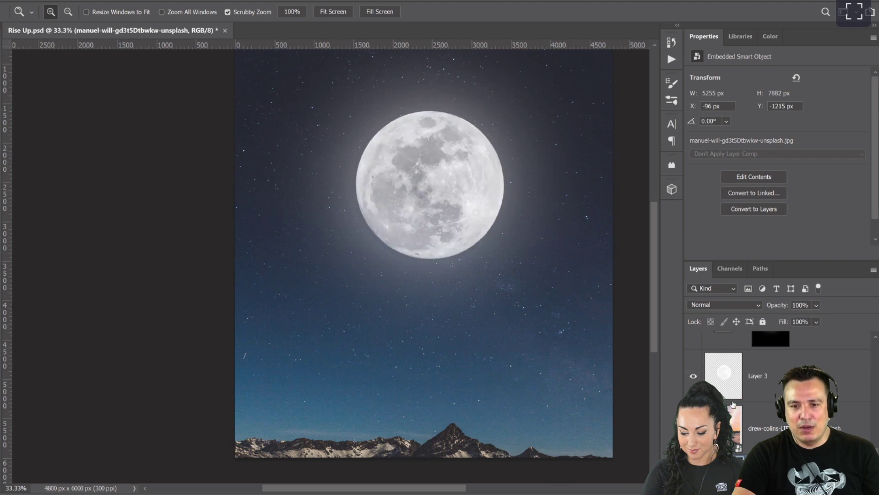
Step: Make Layer 10, Group 1, the clipped Hue/Saturation 3 adjustment and the woman's Layer 1 visible again
{"action": "scroll", "coordinate": [732, 375], "scroll_direction": "up", "scroll_amount": 3}
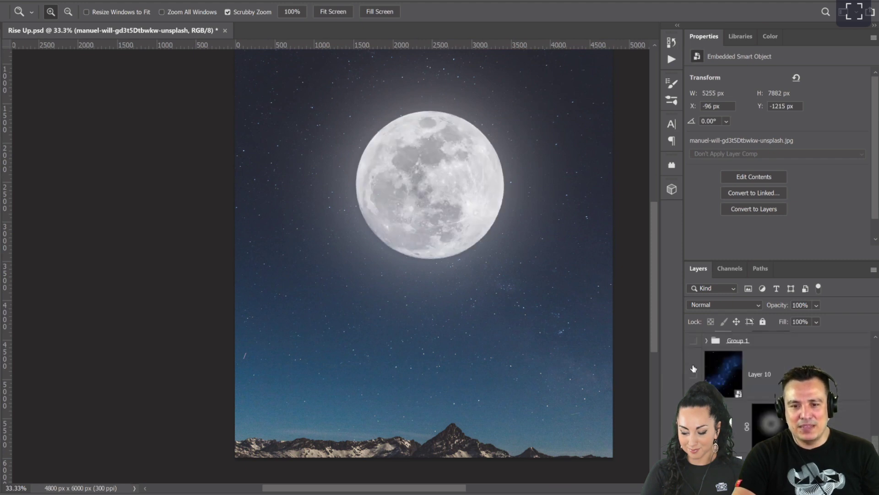
{"action": "scroll", "coordinate": [693, 368], "scroll_direction": "up", "scroll_amount": 1}
{"action": "left_click", "coordinate": [694, 371]}
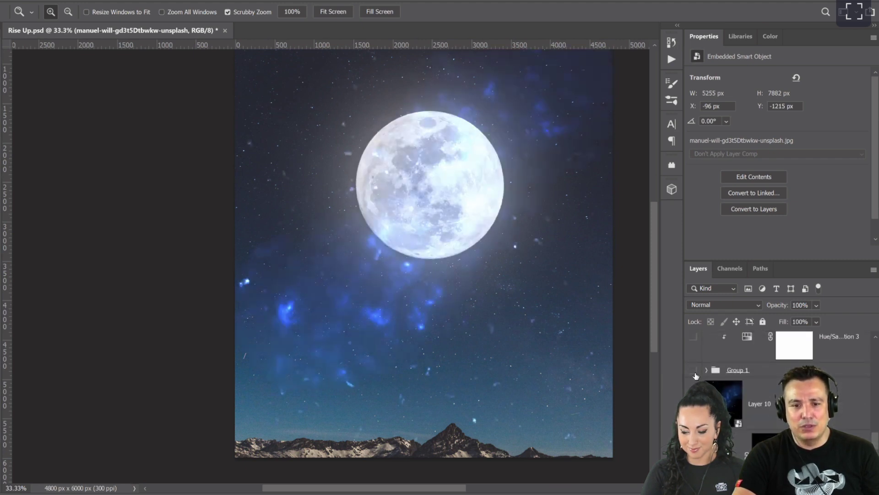
{"action": "scroll", "coordinate": [778, 366], "scroll_direction": "up", "scroll_amount": 2}
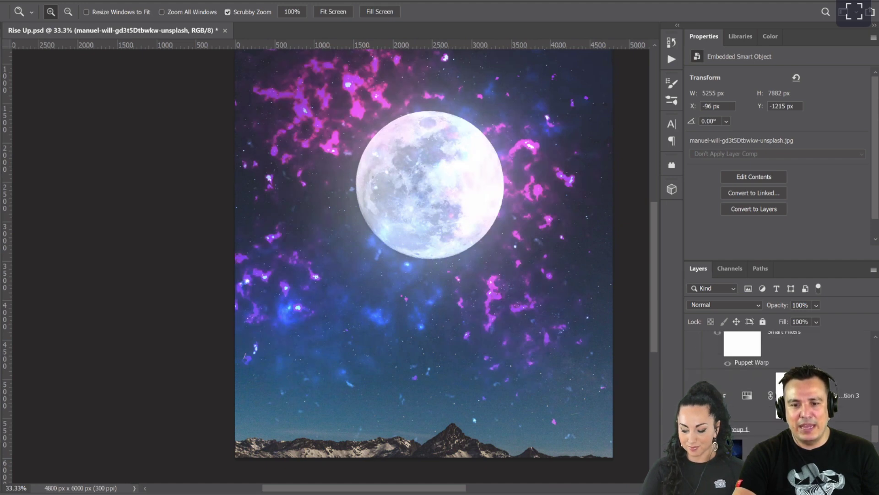
{"action": "scroll", "coordinate": [778, 367], "scroll_direction": "up", "scroll_amount": 2}
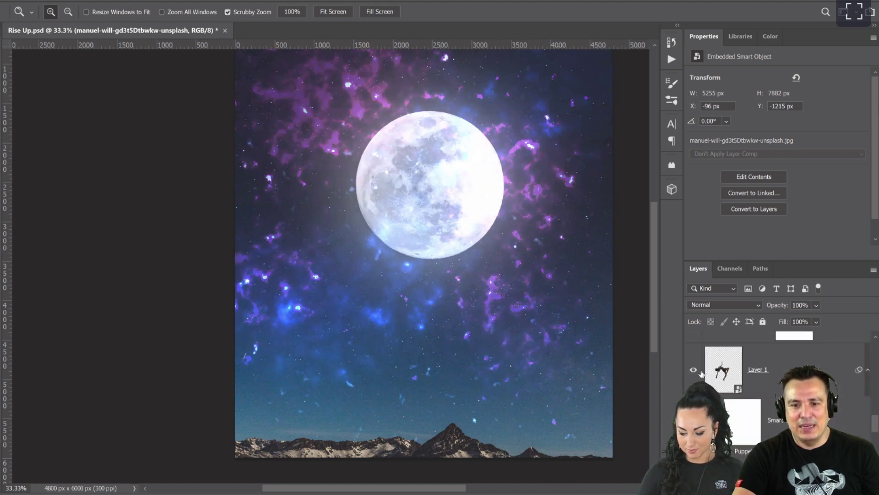
Step: Delete the Puppet Warp smart filter from Layer 1 and open the contents of the woman's smart object
{"action": "left_click_drag", "start_coordinate": [382, 216], "coordinate": [577, 271]}
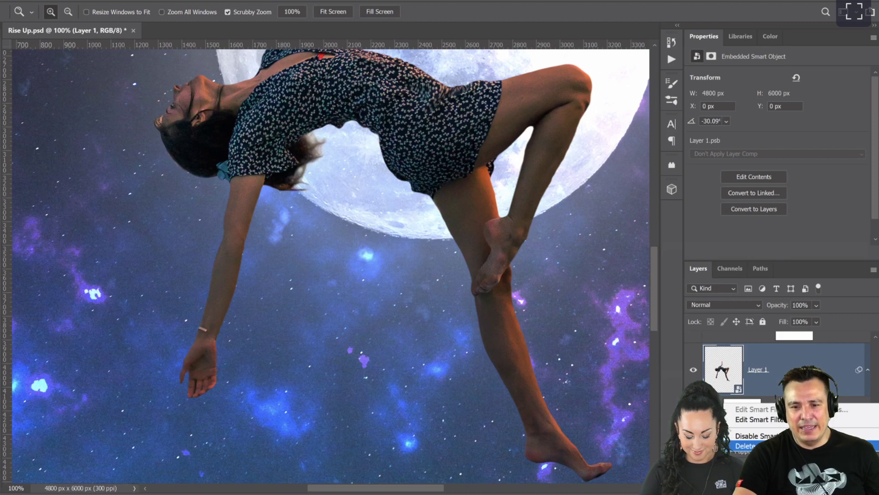
{"action": "left_click", "coordinate": [745, 446]}
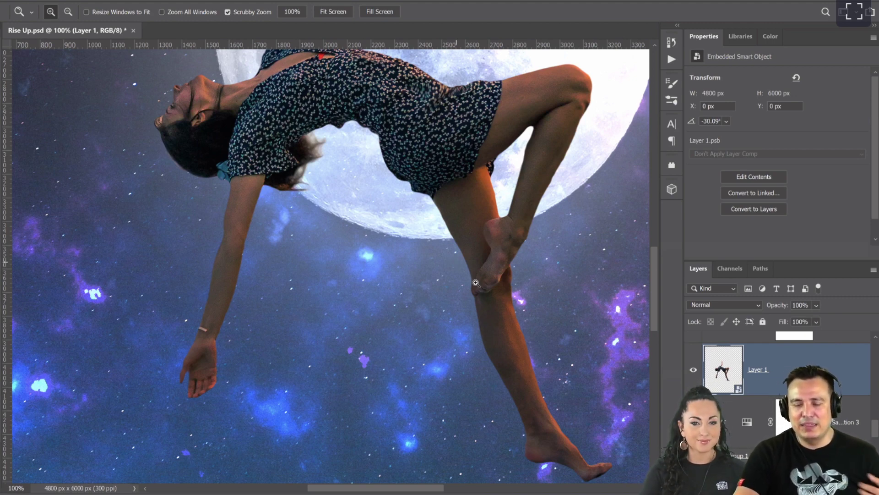
{"action": "double_click", "coordinate": [729, 382]}
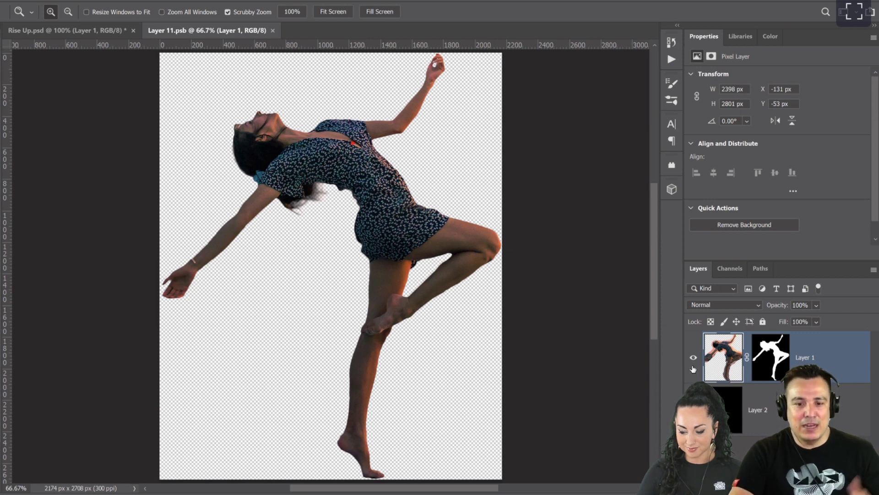
Step: Compare the woman's cutout and hair edges with the black Layer 2 shown and hidden behind her, including at 400%
{"action": "left_click", "coordinate": [694, 410]}
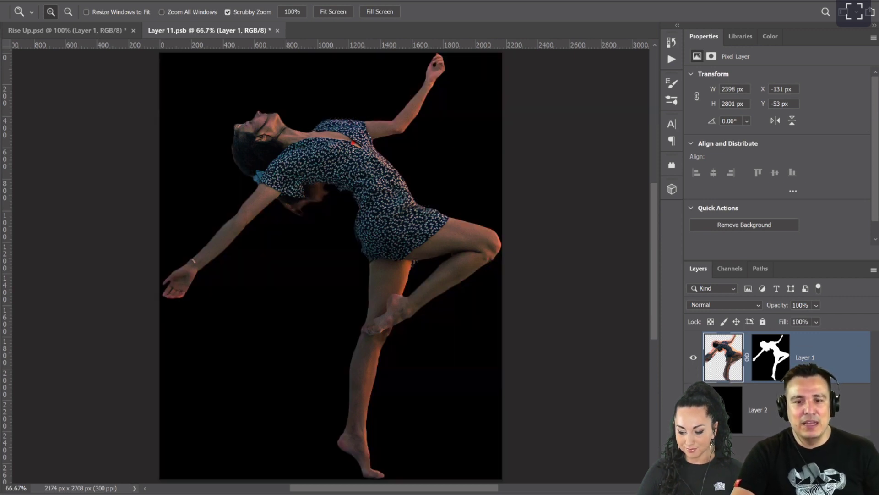
{"action": "left_click", "coordinate": [758, 410]}
{"action": "left_click", "coordinate": [693, 410]}
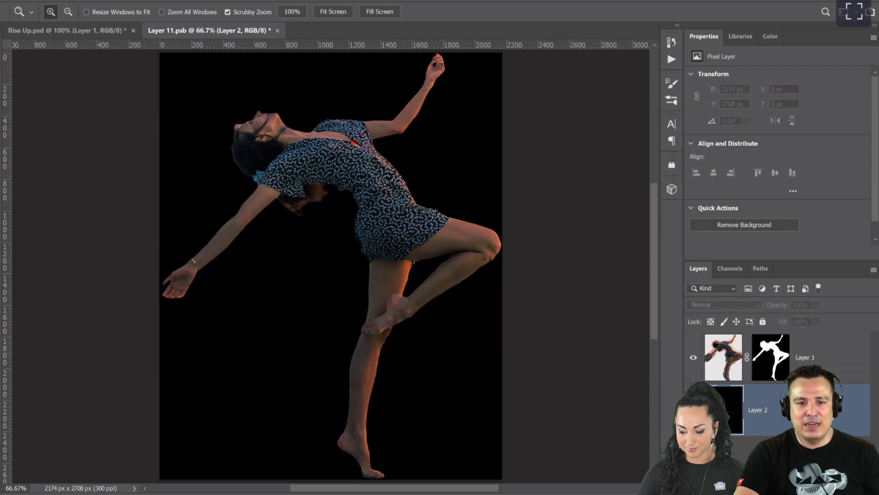
{"action": "left_click", "coordinate": [693, 410]}
{"action": "left_click", "coordinate": [693, 410]}
{"action": "left_click", "coordinate": [693, 410]}
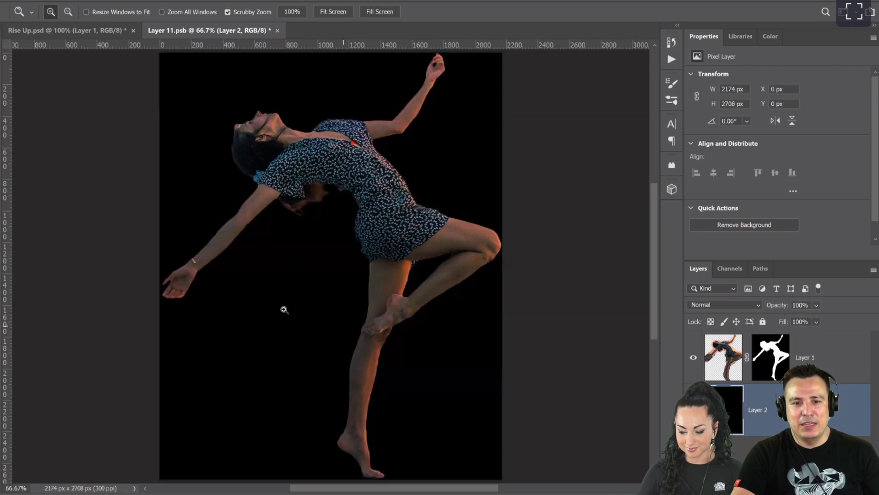
{"action": "left_click_drag", "start_coordinate": [298, 201], "coordinate": [533, 228]}
{"action": "left_click", "coordinate": [694, 409]}
{"action": "left_click", "coordinate": [694, 410]}
Step: Try a dark gray #383838 Solid Color fill behind the cutout to test the hair edges, and delete it
{"action": "left_click", "coordinate": [779, 484]}
{"action": "left_click", "coordinate": [812, 272]}
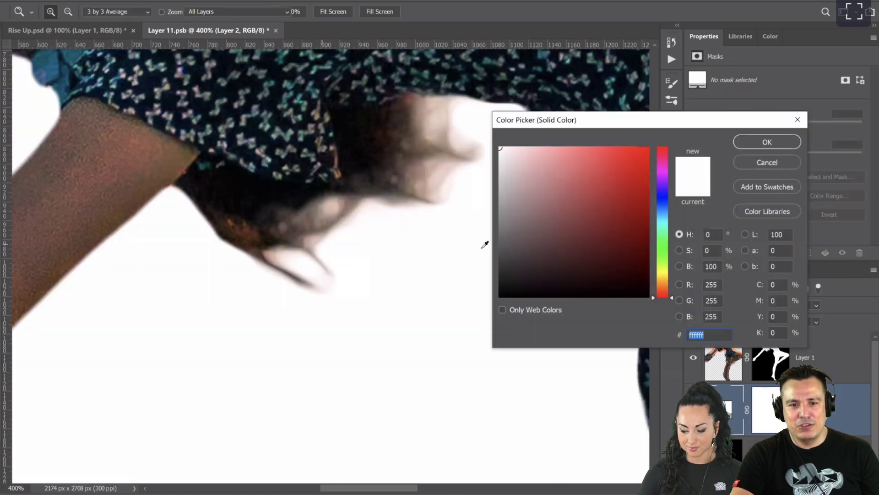
{"action": "left_click_drag", "start_coordinate": [473, 247], "coordinate": [460, 265]}
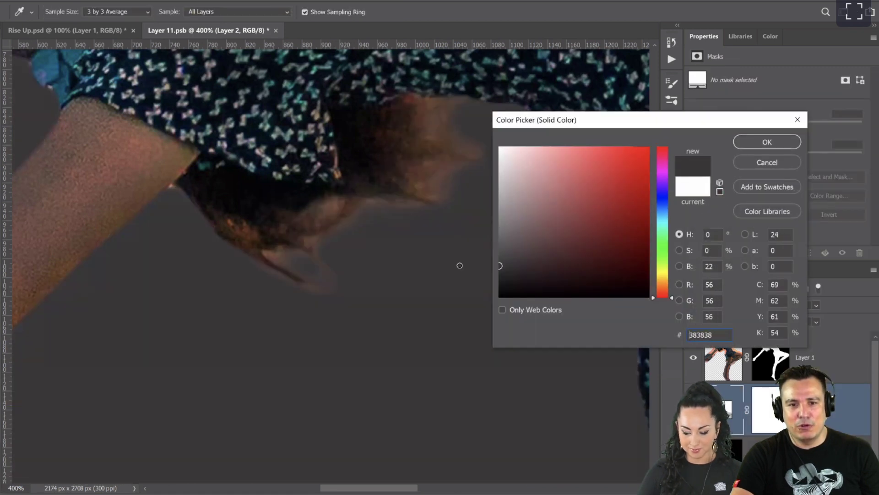
{"action": "key", "text": "Return"}
{"action": "key", "text": "z"}
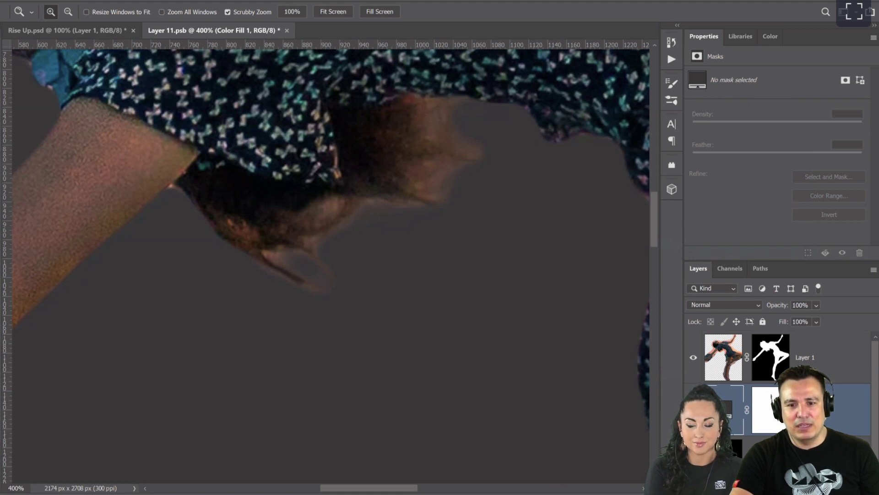
{"action": "key", "text": "Delete"}
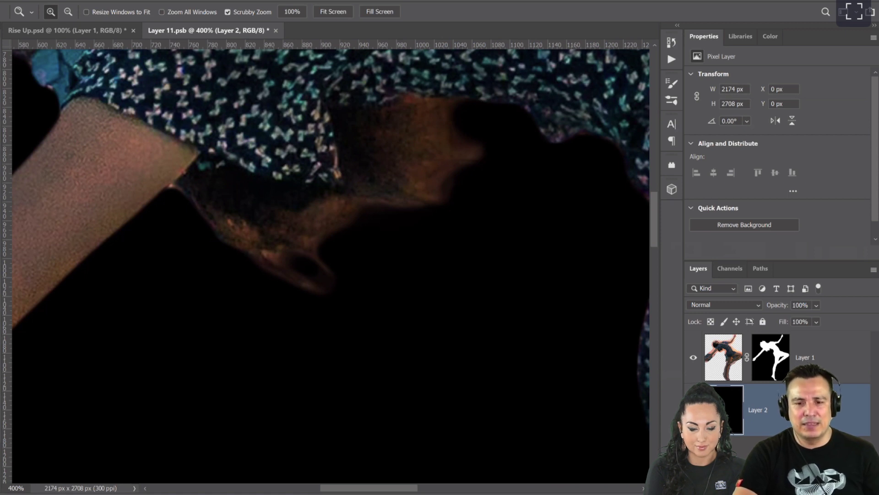
Step: Hide the black Layer 2 and target Layer 1's mask with the Brush tool at 200% view
{"action": "key", "text": "ctrl+comma"}
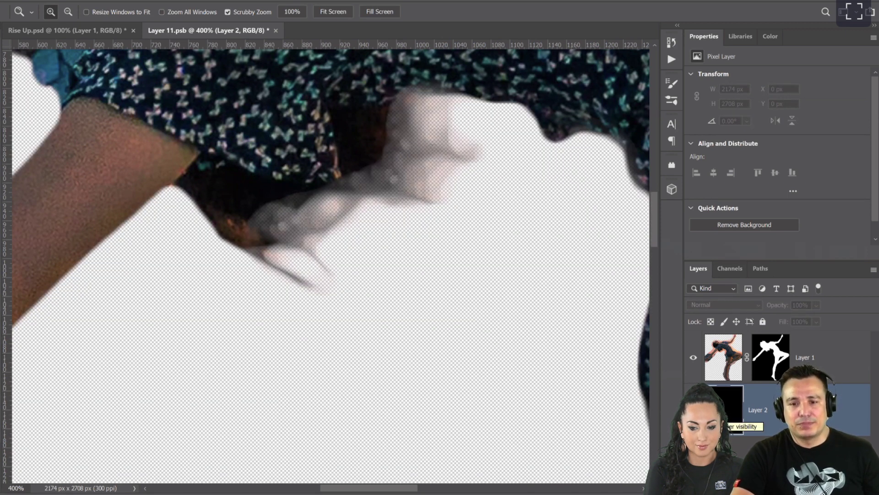
{"action": "left_click", "coordinate": [771, 357]}
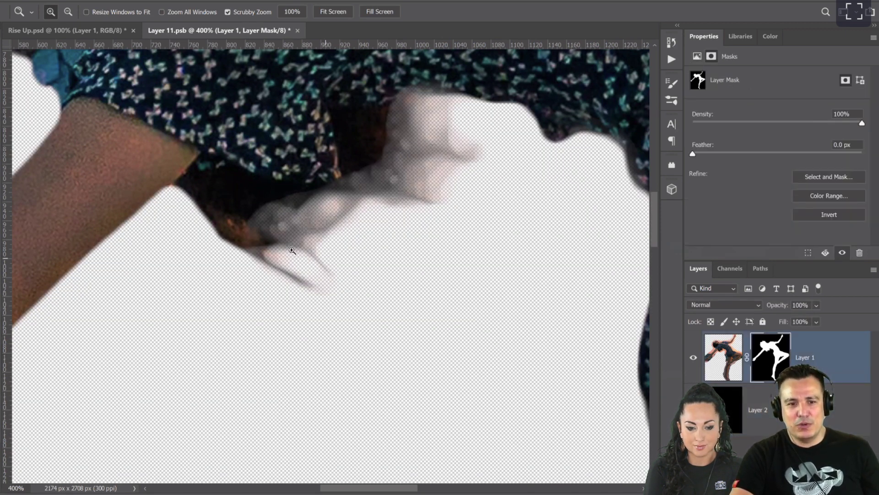
{"action": "key", "text": "alt"}
{"action": "left_click", "coordinate": [255, 223], "text": "alt"}
{"action": "left_click", "coordinate": [254, 222], "text": "alt"}
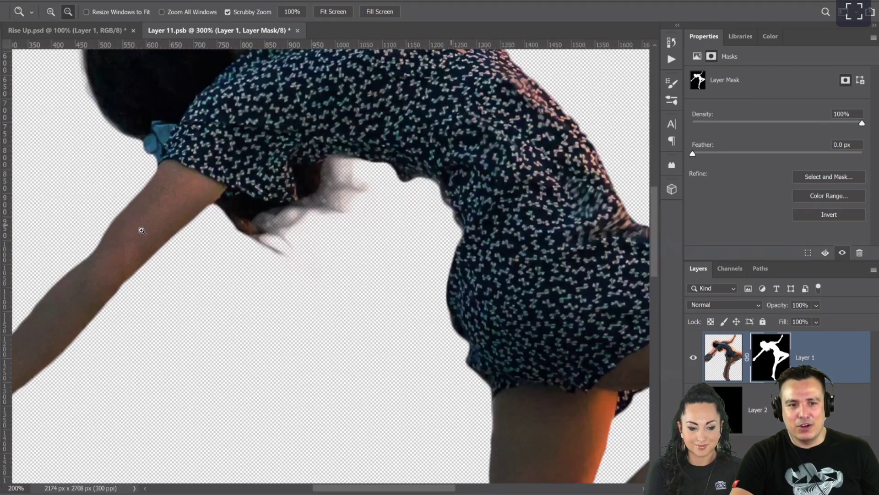
{"action": "left_click_drag", "start_coordinate": [142, 231], "coordinate": [181, 409]}
{"action": "key", "text": "b"}
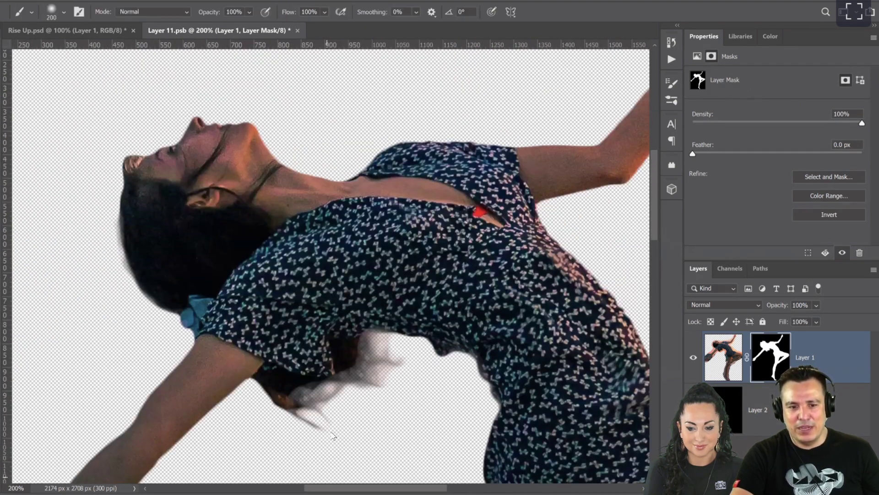
Step: Try painting out the wispy hair below the sleeve with a 200 px brush and undo the strokes
{"action": "key", "text": "ctrl+z"}
{"action": "key", "text": "ctrl+shift+z"}
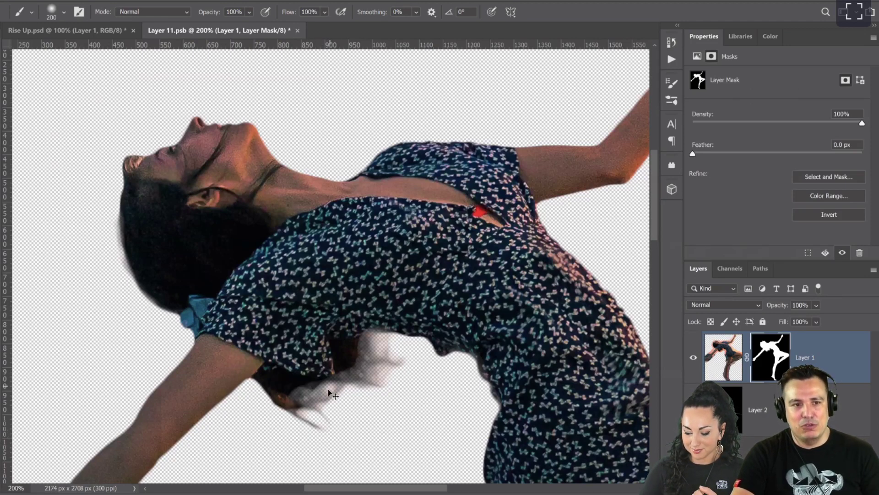
{"action": "key", "text": "ctrl+z"}
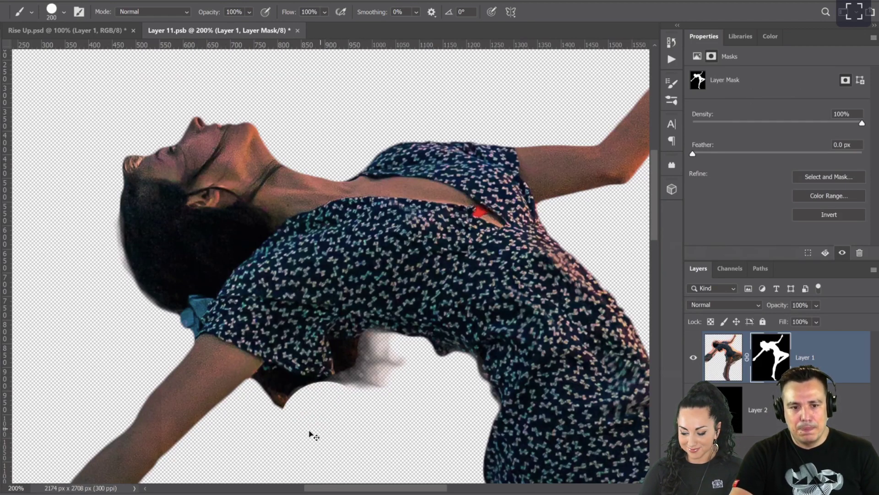
{"action": "key", "text": "ctrl+z"}
Step: Reduce the brush size to 40 px and mask out the wispy hair hanging below the dress sleeve
{"action": "key", "text": "bracketleft"}
{"action": "key", "text": "bracketleft"}
{"action": "key", "text": "bracketleft"}
{"action": "key", "text": "bracketleft"}
{"action": "key", "text": "bracketleft"}
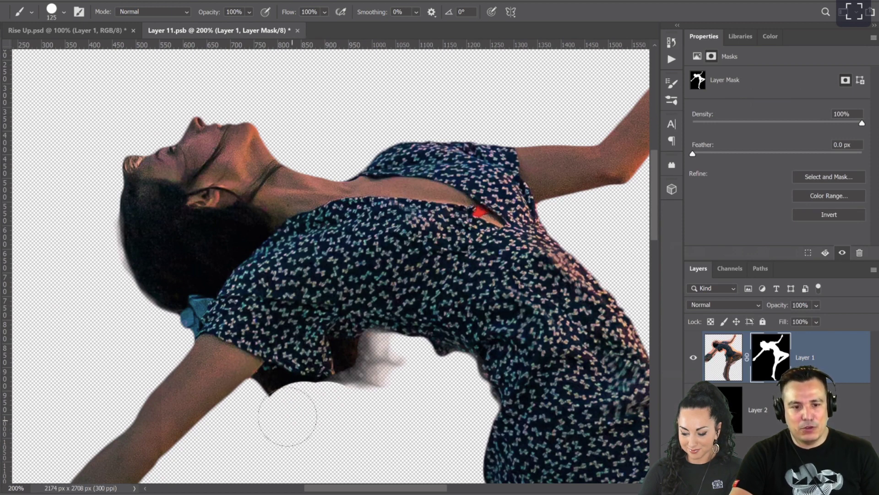
{"action": "key", "text": "bracketleft"}
{"action": "key", "text": "bracketleft"}
{"action": "key", "text": "bracketleft"}
{"action": "key", "text": "bracketleft"}
{"action": "key", "text": "bracketleft"}
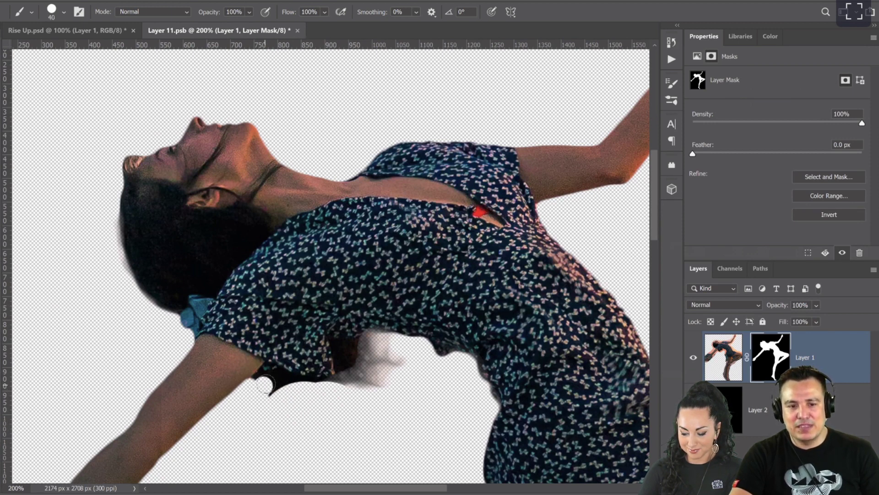
{"action": "mouse_move", "coordinate": [264, 380]}
{"action": "left_mouse_down"}
{"action": "mouse_move", "coordinate": [327, 389]}
{"action": "mouse_move", "coordinate": [350, 382]}
{"action": "mouse_move", "coordinate": [371, 343]}
{"action": "mouse_move", "coordinate": [392, 344]}
{"action": "mouse_move", "coordinate": [358, 382]}
{"action": "mouse_move", "coordinate": [387, 378]}
{"action": "mouse_move", "coordinate": [380, 394]}
{"action": "mouse_move", "coordinate": [300, 409]}
{"action": "mouse_move", "coordinate": [284, 394]}
{"action": "mouse_move", "coordinate": [265, 394]}
{"action": "left_mouse_up"}
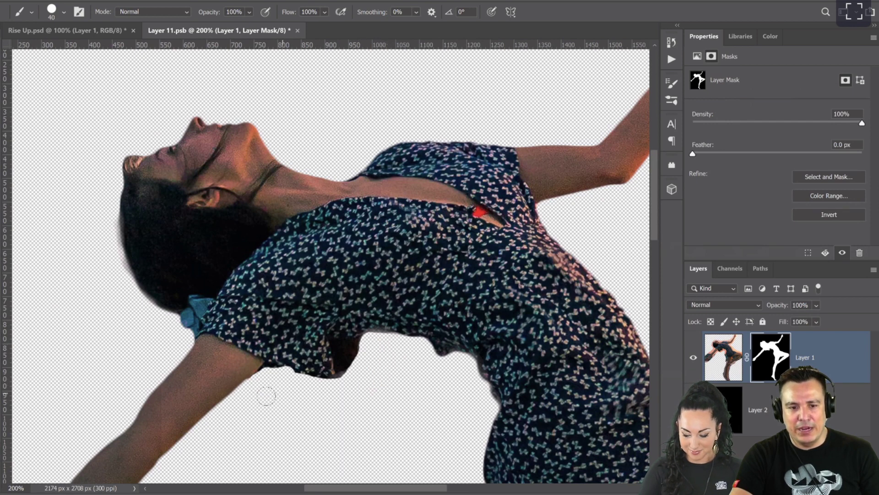
Step: Mask out the outer edge of the hair behind the woman's head and fit the image in view
{"action": "mouse_move", "coordinate": [183, 297]}
{"action": "left_mouse_down"}
{"action": "mouse_move", "coordinate": [119, 214]}
{"action": "mouse_move", "coordinate": [113, 180]}
{"action": "mouse_move", "coordinate": [133, 139]}
{"action": "mouse_move", "coordinate": [120, 220]}
{"action": "mouse_move", "coordinate": [150, 307]}
{"action": "mouse_move", "coordinate": [157, 287]}
{"action": "mouse_move", "coordinate": [126, 252]}
{"action": "mouse_move", "coordinate": [125, 278]}
{"action": "mouse_move", "coordinate": [155, 298]}
{"action": "left_mouse_up"}
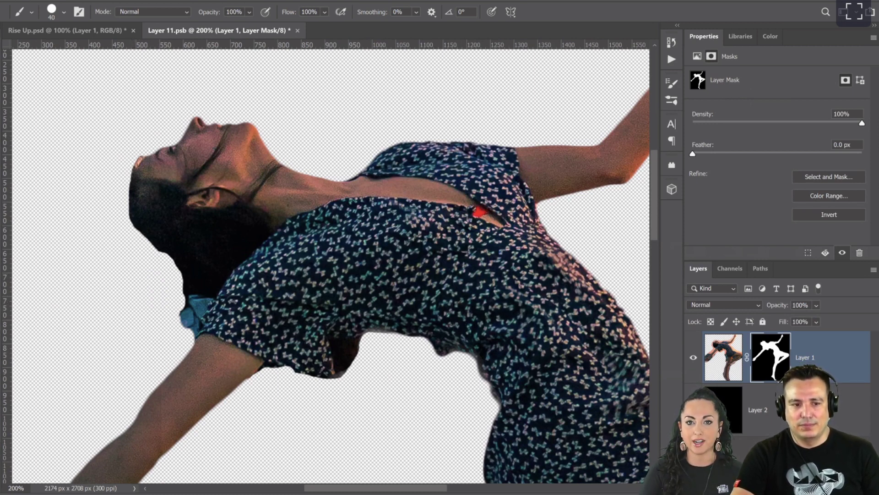
{"action": "key", "text": "space"}
{"action": "key", "text": "ctrl+0"}
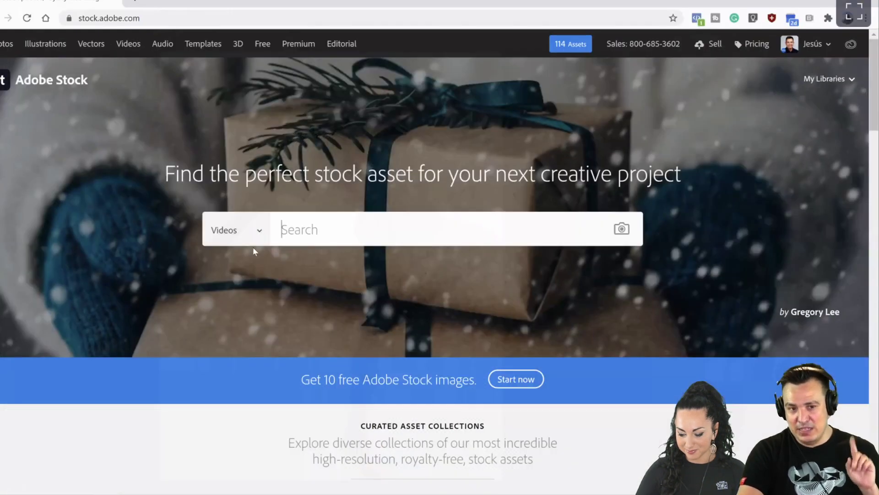
Step: Limit the Adobe Stock search to free assets and run it without a search term
{"action": "left_click", "coordinate": [251, 238]}
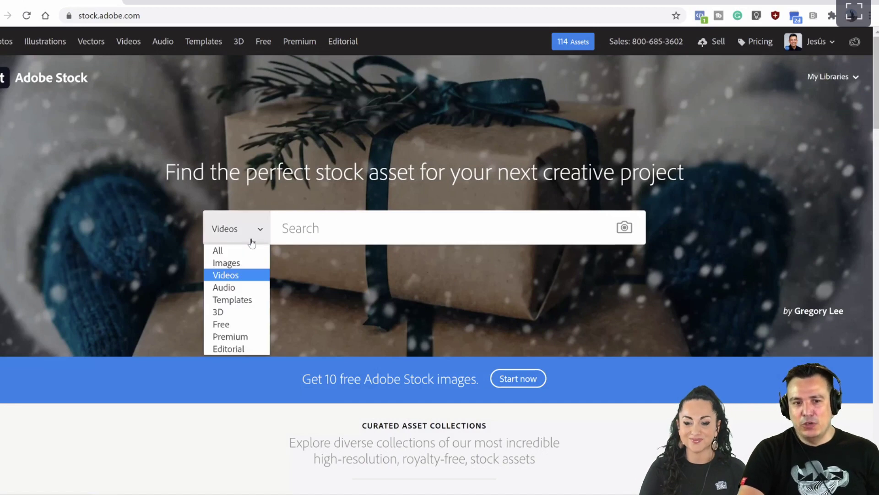
{"action": "left_click", "coordinate": [227, 326]}
{"action": "left_click", "coordinate": [314, 225]}
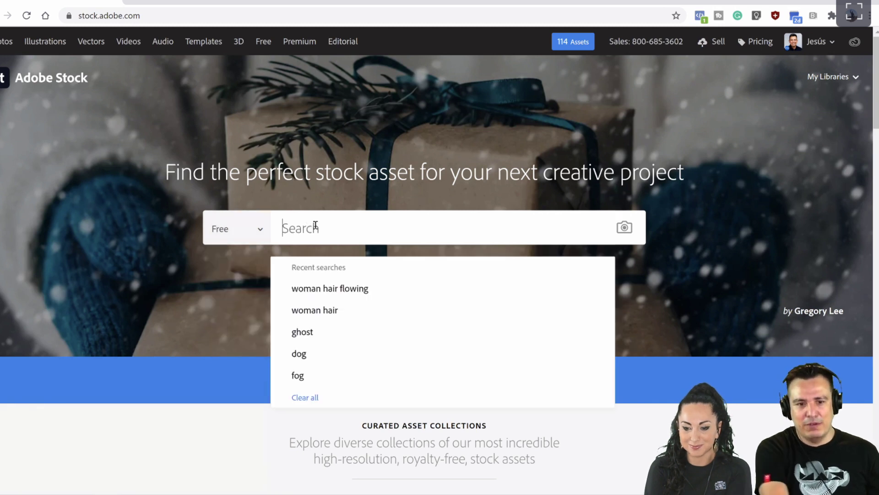
{"action": "key", "text": "Return"}
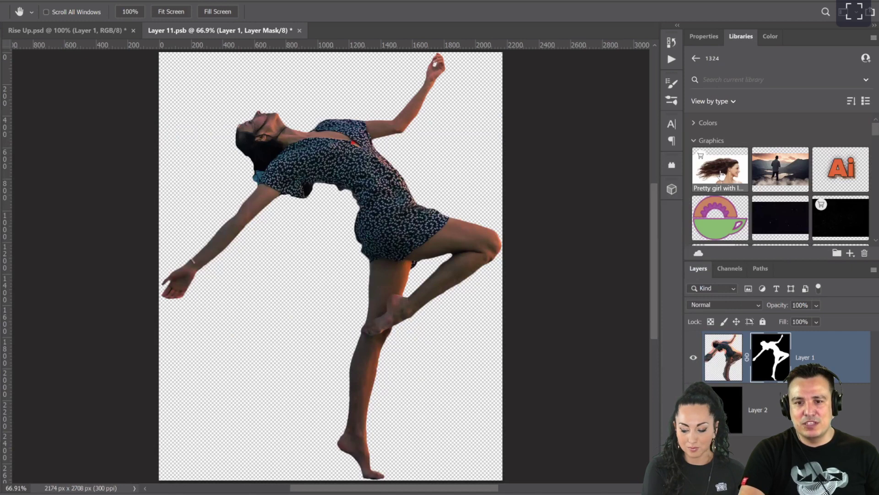
Step: In Photoshop, license the library image "Pretty girl with long blowing wavy hair" and open it as its own document
{"action": "right_click", "coordinate": [720, 172]}
{"action": "left_click", "coordinate": [746, 178]}
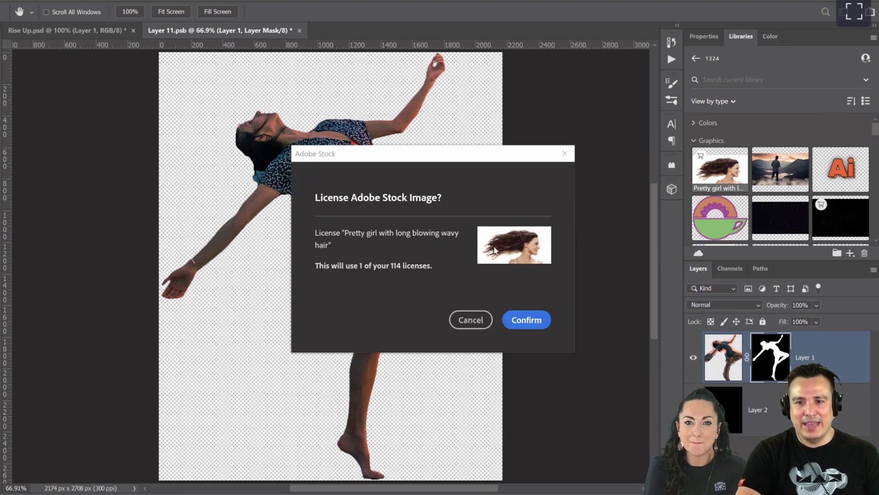
{"action": "left_click", "coordinate": [527, 320]}
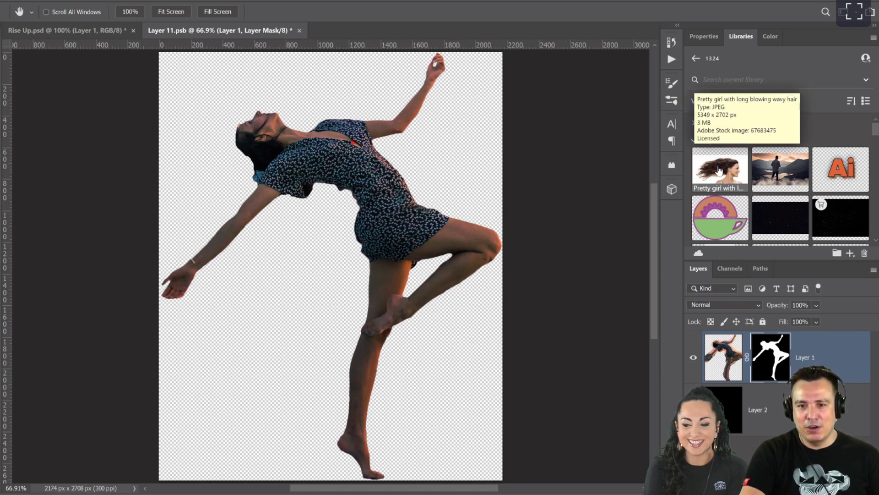
{"action": "mouse_move", "coordinate": [723, 176]}
{"action": "left_mouse_down"}
{"action": "mouse_move", "coordinate": [718, 169]}
{"action": "mouse_move", "coordinate": [723, 176]}
{"action": "left_mouse_up"}
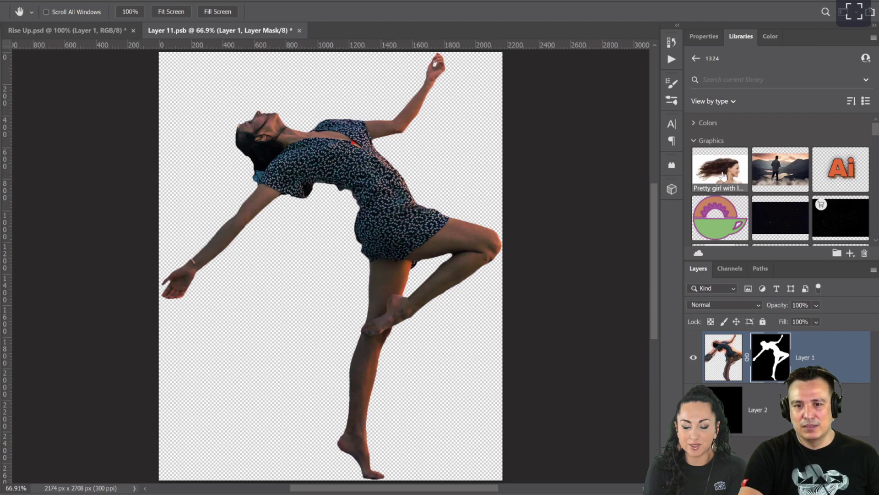
{"action": "double_click", "coordinate": [723, 176]}
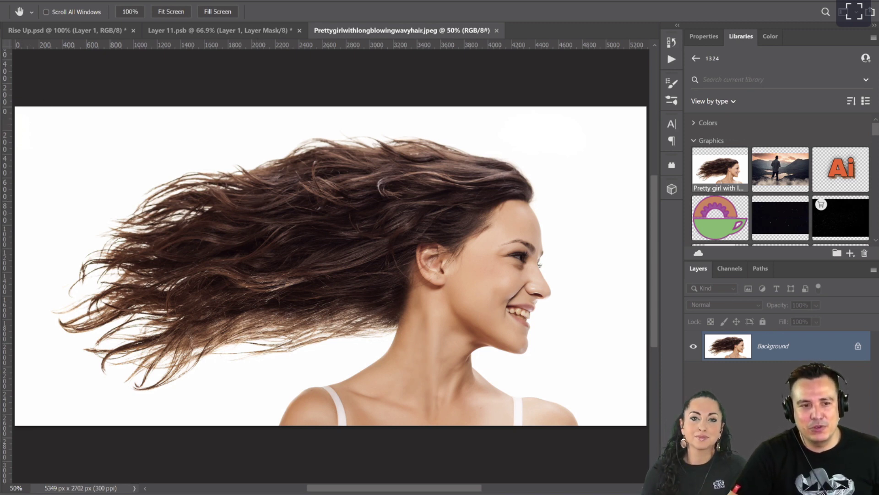
Step: Lasso loosely around the hair and ear, copy the selection to a new layer, hide the Background and make the new layer active
{"action": "key", "text": "l"}
{"action": "mouse_move", "coordinate": [491, 137]}
{"action": "left_mouse_down"}
{"action": "mouse_move", "coordinate": [533, 162]}
{"action": "mouse_move", "coordinate": [558, 194]}
{"action": "mouse_move", "coordinate": [559, 223]}
{"action": "mouse_move", "coordinate": [515, 235]}
{"action": "mouse_move", "coordinate": [457, 306]}
{"action": "mouse_move", "coordinate": [390, 343]}
{"action": "mouse_move", "coordinate": [242, 369]}
{"action": "mouse_move", "coordinate": [157, 407]}
{"action": "mouse_move", "coordinate": [82, 389]}
{"action": "mouse_move", "coordinate": [49, 332]}
{"action": "mouse_move", "coordinate": [40, 288]}
{"action": "mouse_move", "coordinate": [75, 223]}
{"action": "mouse_move", "coordinate": [127, 177]}
{"action": "mouse_move", "coordinate": [367, 121]}
{"action": "mouse_move", "coordinate": [468, 121]}
{"action": "mouse_move", "coordinate": [526, 133]}
{"action": "left_mouse_up"}
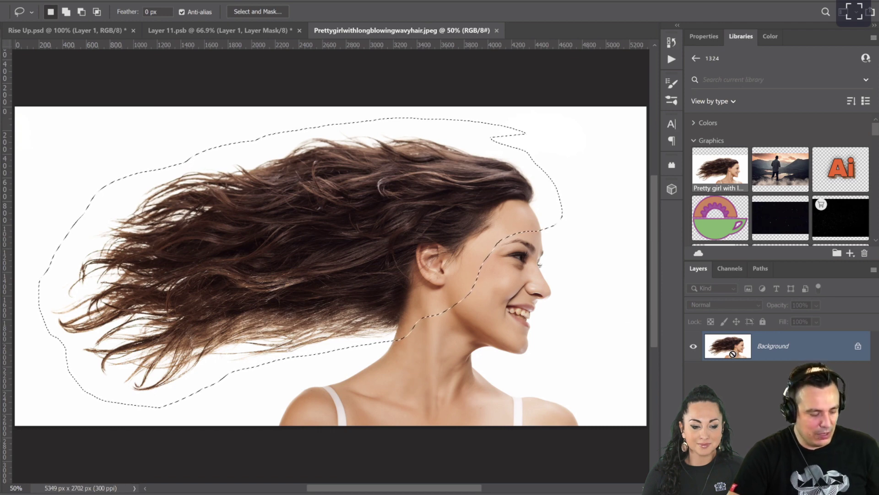
{"action": "key", "text": "ctrl+j"}
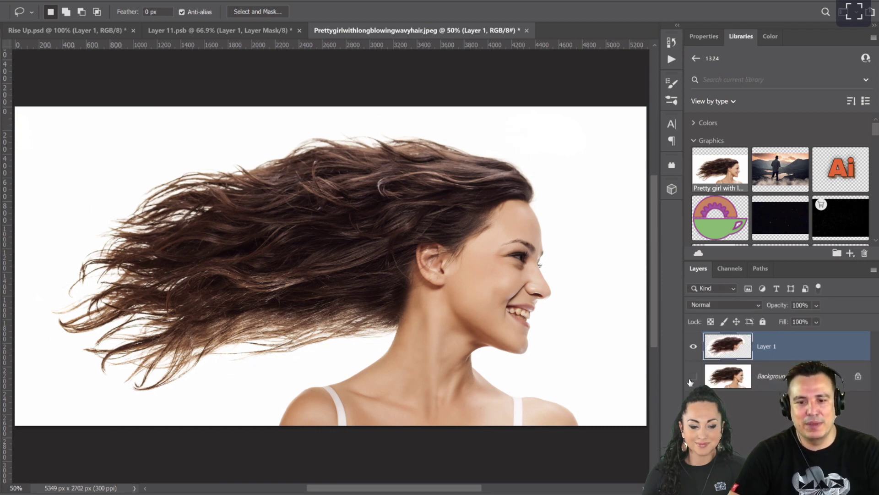
{"action": "left_click", "coordinate": [693, 376]}
{"action": "left_click", "coordinate": [749, 384]}
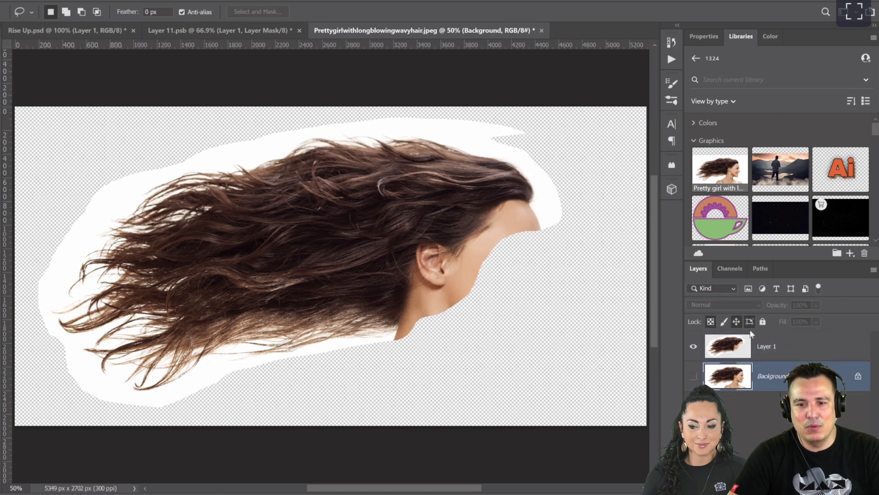
{"action": "left_click", "coordinate": [756, 344]}
Step: Compare the Red, Green and Blue channels, duplicate the Blue channel and invert the copy
{"action": "left_click", "coordinate": [724, 271]}
{"action": "left_click", "coordinate": [713, 301]}
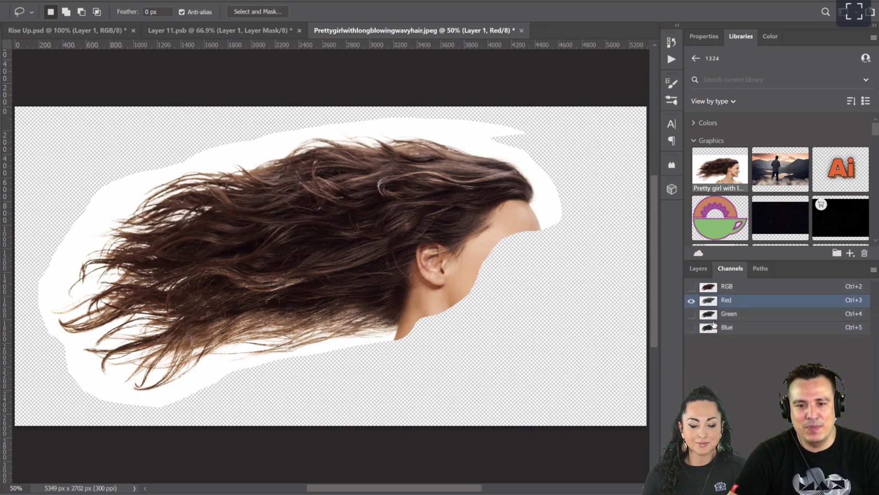
{"action": "left_click", "coordinate": [709, 314]}
{"action": "left_click", "coordinate": [710, 331]}
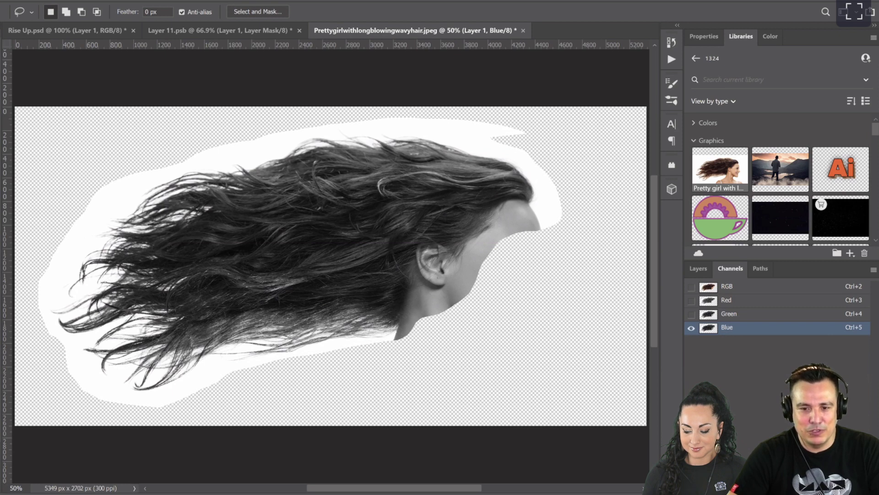
{"action": "left_click_drag", "start_coordinate": [727, 328], "coordinate": [850, 488]}
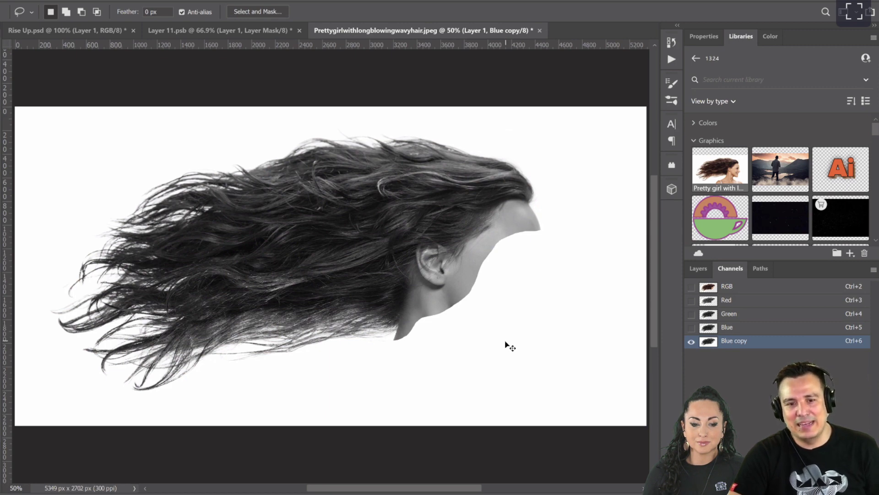
{"action": "key", "text": "ctrl+i"}
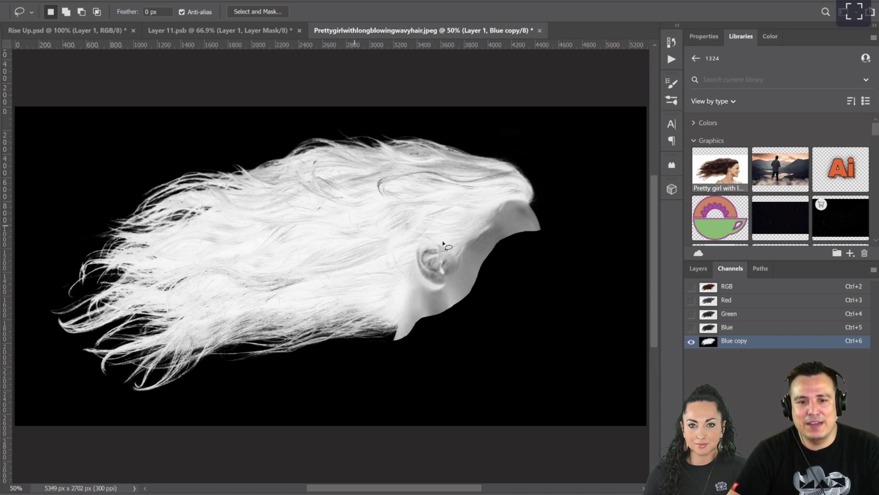
Step: Brighten the Blue copy channel using Apply Image with Screen blending at 100% opacity, comparing with and without the preview
{"action": "left_click", "coordinate": [21, 1]}
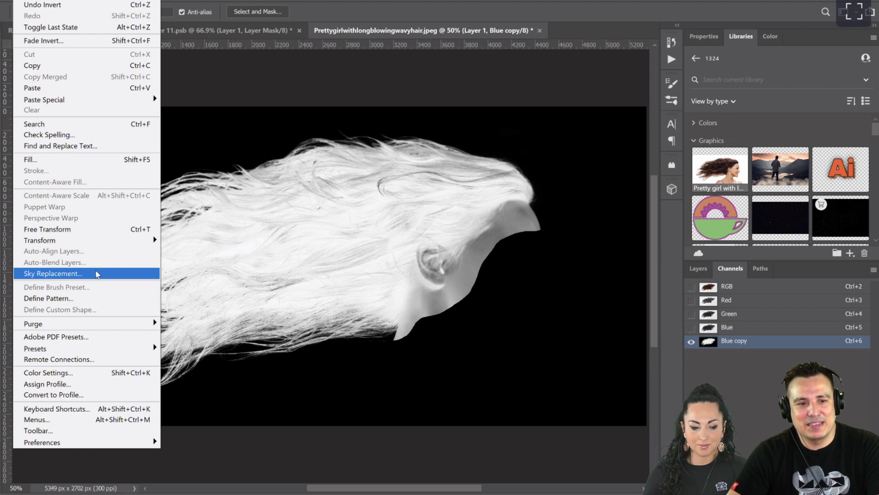
{"action": "mouse_move", "coordinate": [47, 1]}
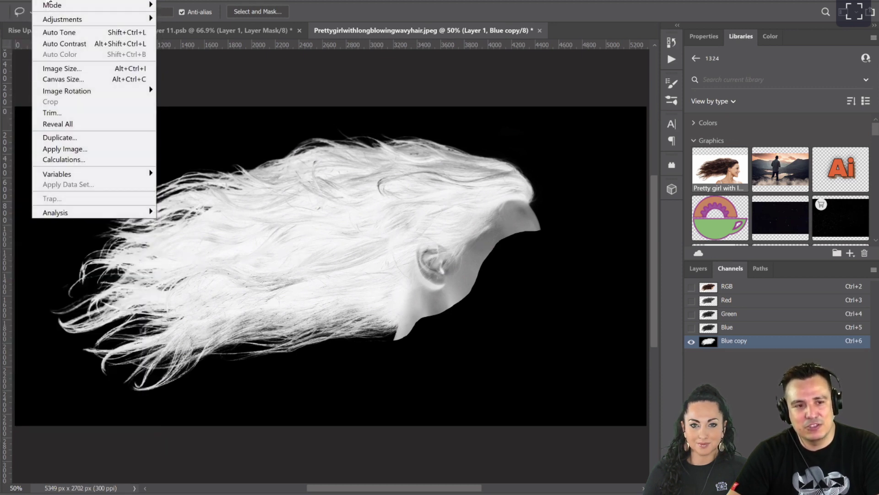
{"action": "left_click", "coordinate": [65, 149]}
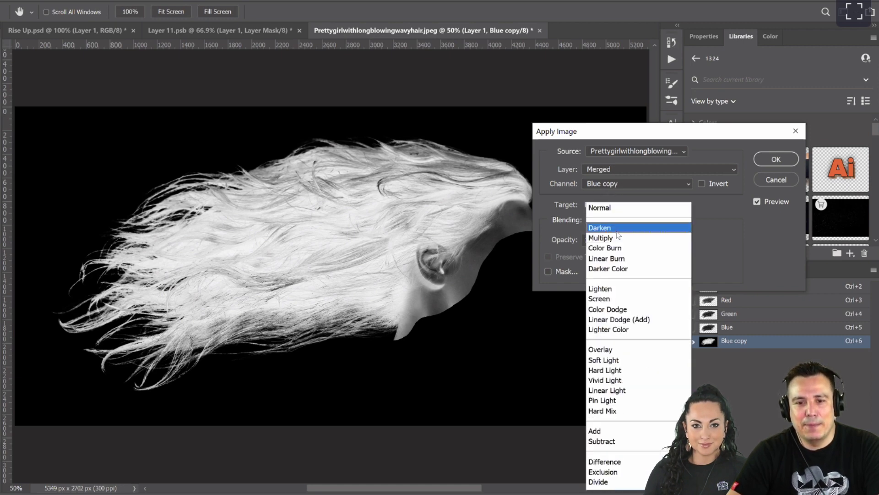
{"action": "left_click", "coordinate": [613, 298]}
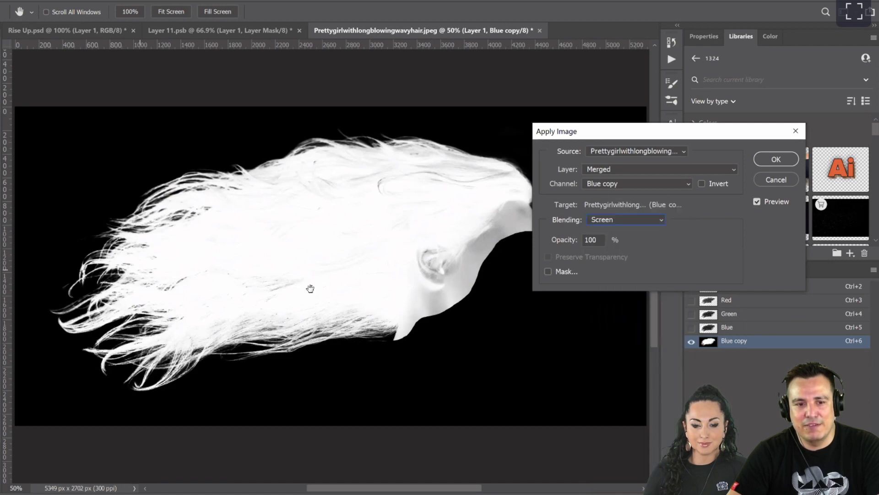
{"action": "left_click", "coordinate": [757, 202]}
{"action": "left_click", "coordinate": [757, 202]}
{"action": "left_click", "coordinate": [757, 202]}
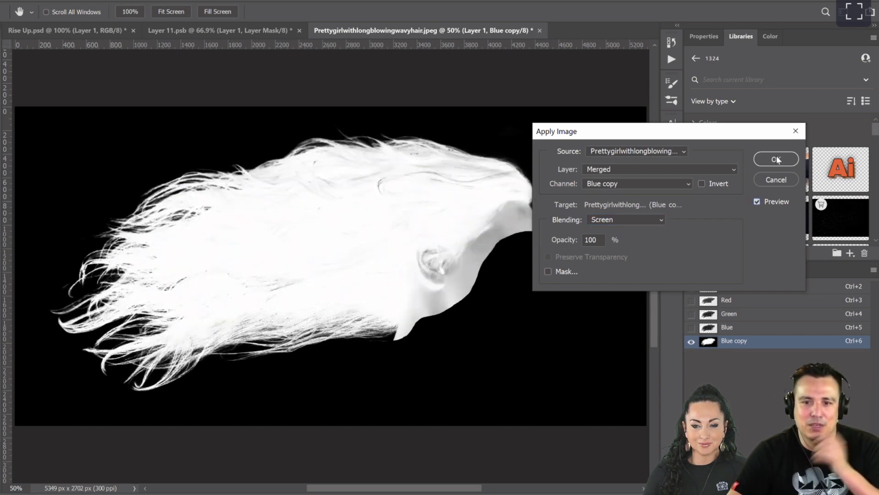
{"action": "left_click", "coordinate": [778, 161]}
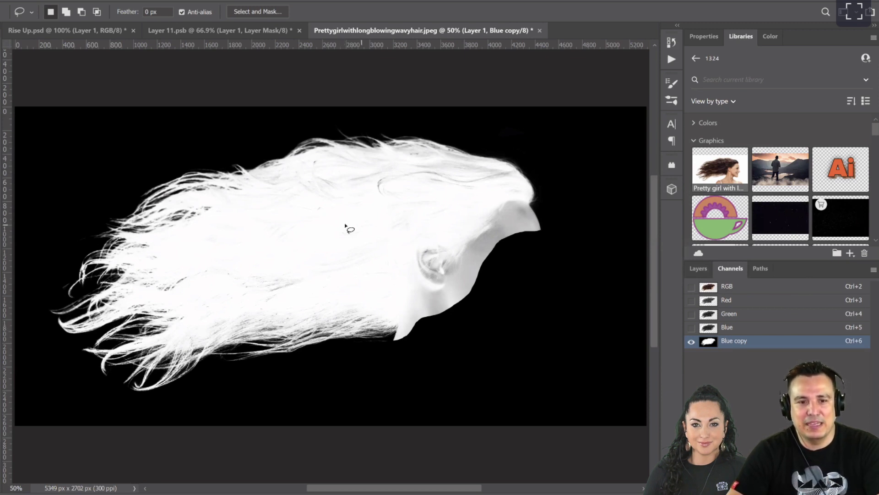
Step: Dodge the Blue copy's highlights at 21% exposure with a 250 px brush, whitening the hair interior, ear and skin
{"action": "left_click", "coordinate": [4, 266]}
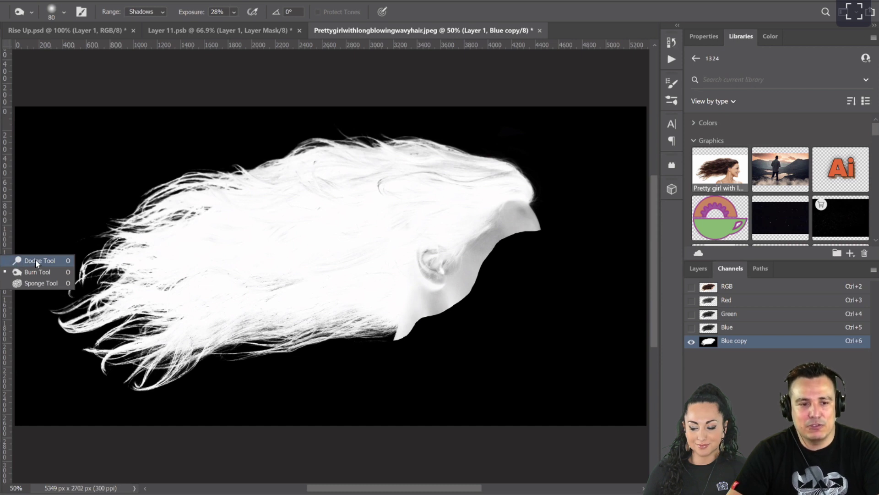
{"action": "left_click", "coordinate": [37, 261]}
{"action": "mouse_move", "coordinate": [341, 167]}
{"action": "left_mouse_down"}
{"action": "mouse_move", "coordinate": [412, 177]}
{"action": "mouse_move", "coordinate": [362, 189]}
{"action": "mouse_move", "coordinate": [383, 168]}
{"action": "mouse_move", "coordinate": [414, 159]}
{"action": "mouse_move", "coordinate": [423, 255]}
{"action": "mouse_move", "coordinate": [465, 241]}
{"action": "mouse_move", "coordinate": [463, 248]}
{"action": "mouse_move", "coordinate": [492, 225]}
{"action": "mouse_move", "coordinate": [452, 250]}
{"action": "mouse_move", "coordinate": [406, 297]}
{"action": "mouse_move", "coordinate": [408, 310]}
{"action": "mouse_move", "coordinate": [264, 299]}
{"action": "mouse_move", "coordinate": [303, 278]}
{"action": "mouse_move", "coordinate": [198, 306]}
{"action": "mouse_move", "coordinate": [215, 275]}
{"action": "mouse_move", "coordinate": [205, 255]}
{"action": "mouse_move", "coordinate": [215, 226]}
{"action": "mouse_move", "coordinate": [239, 252]}
{"action": "mouse_move", "coordinate": [410, 166]}
{"action": "mouse_move", "coordinate": [381, 179]}
{"action": "mouse_move", "coordinate": [450, 194]}
{"action": "mouse_move", "coordinate": [350, 281]}
{"action": "mouse_move", "coordinate": [417, 288]}
{"action": "mouse_move", "coordinate": [498, 262]}
{"action": "mouse_move", "coordinate": [448, 294]}
{"action": "mouse_move", "coordinate": [458, 259]}
{"action": "mouse_move", "coordinate": [528, 216]}
{"action": "mouse_move", "coordinate": [535, 232]}
{"action": "mouse_move", "coordinate": [492, 228]}
{"action": "mouse_move", "coordinate": [546, 207]}
{"action": "mouse_move", "coordinate": [521, 202]}
{"action": "mouse_move", "coordinate": [449, 292]}
{"action": "left_mouse_up"}
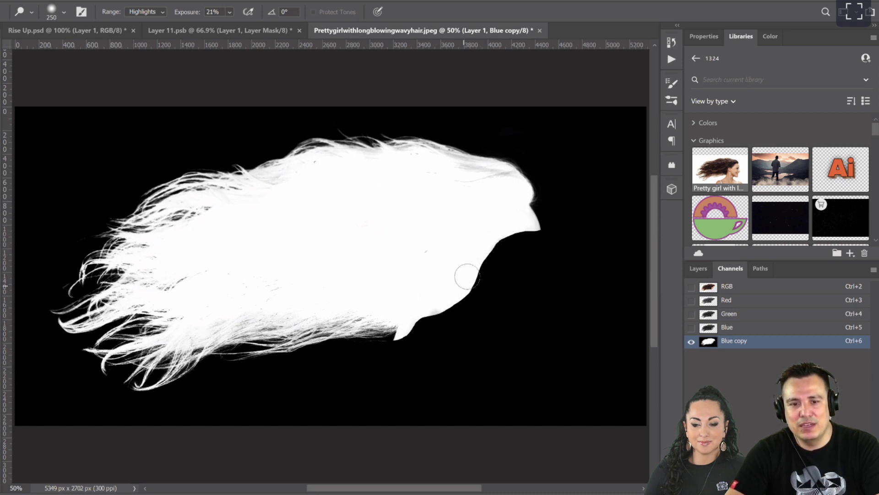
{"action": "left_click", "coordinate": [714, 345], "text": "ctrl"}
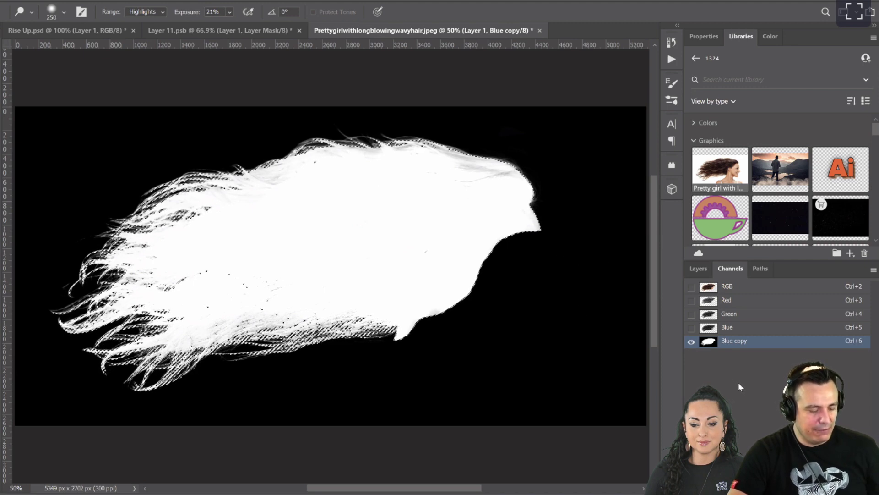
{"action": "key", "text": "ctrl+d"}
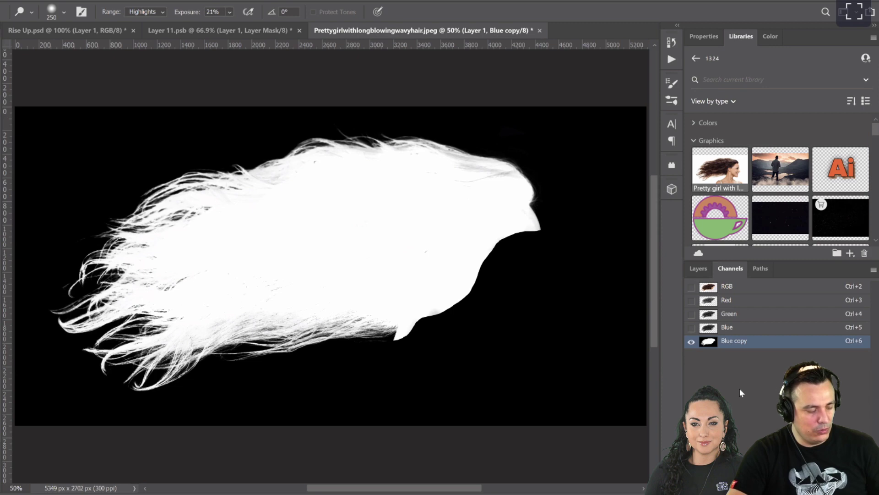
{"action": "key", "text": "ctrl+shift+d"}
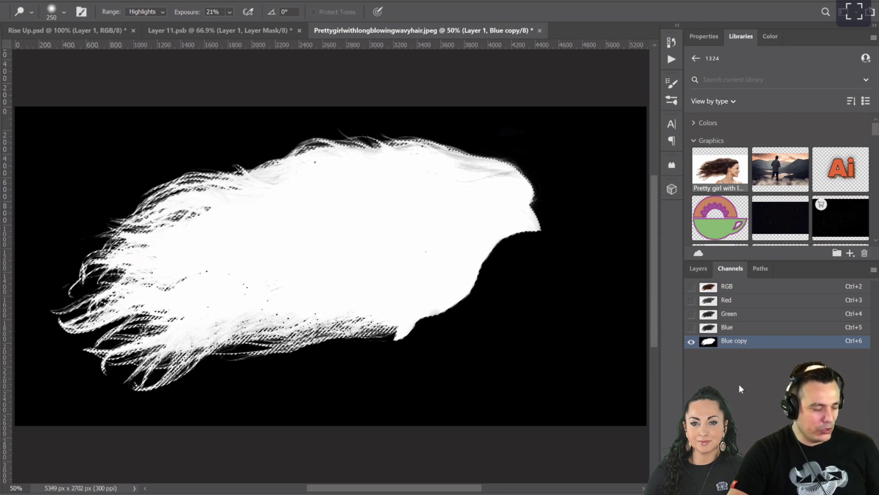
{"action": "key", "text": "ctrl+d"}
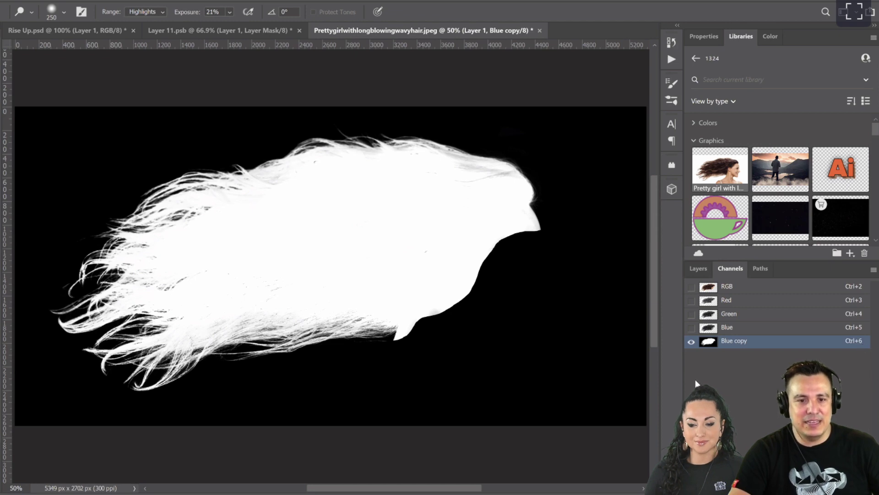
Step: Load the Blue copy channel as a selection, return to the RGB composite and add it as a layer mask on Layer 1
{"action": "left_click", "coordinate": [708, 341], "text": "ctrl"}
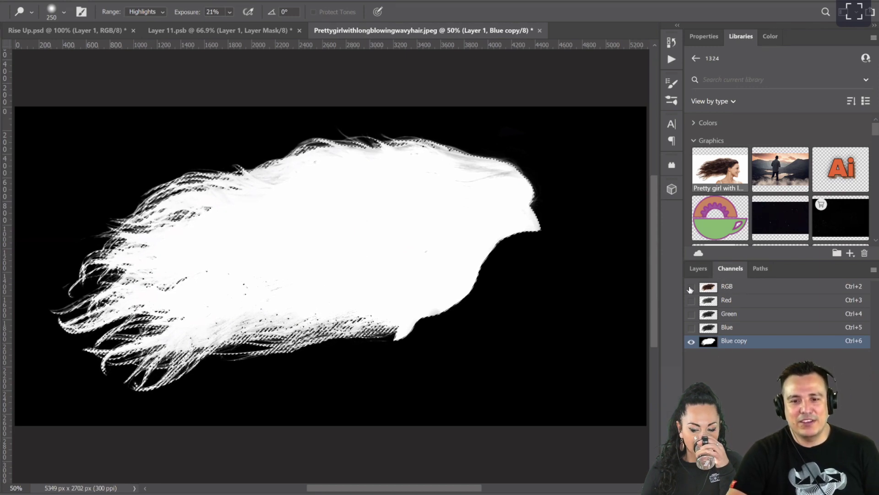
{"action": "left_click", "coordinate": [728, 287]}
{"action": "left_click", "coordinate": [700, 268]}
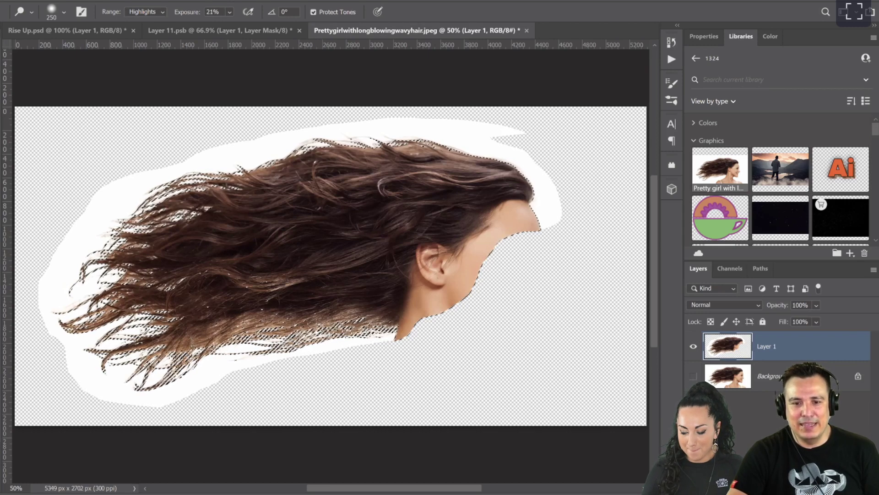
{"action": "left_click", "coordinate": [764, 488]}
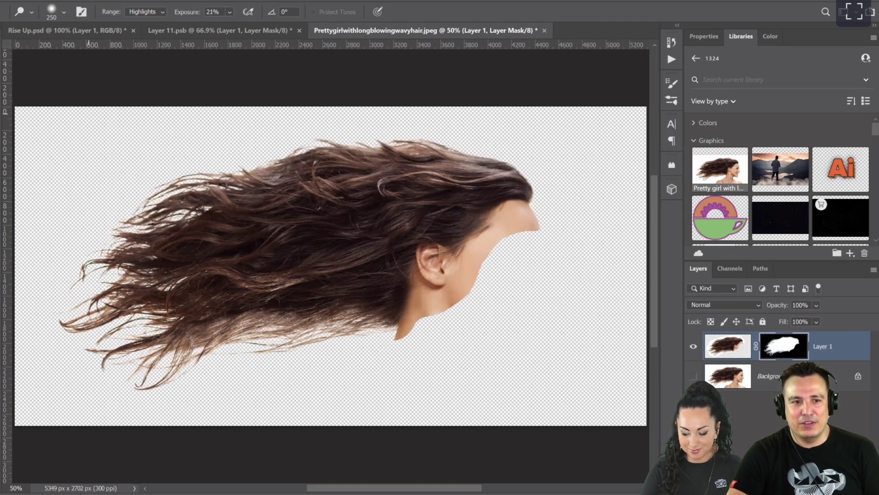
Step: Copy the masked hair layer from the stock photo into Rise Up.psd, placing it over the floating woman
{"action": "key", "text": "v"}
{"action": "key", "text": "shift+Left"}
{"action": "key", "text": "shift+Left"}
{"action": "key", "text": "shift+Left"}
{"action": "key", "text": "shift+Left"}
{"action": "key", "text": "shift+Left"}
{"action": "key", "text": "shift+Left"}
{"action": "key", "text": "shift+Left"}
{"action": "key", "text": "shift+Down"}
{"action": "key", "text": "shift+Down"}
{"action": "key", "text": "shift+Down"}
{"action": "key", "text": "shift+Down"}
{"action": "key", "text": "shift+Down"}
{"action": "key", "text": "shift+Down"}
{"action": "key", "text": "shift+Down"}
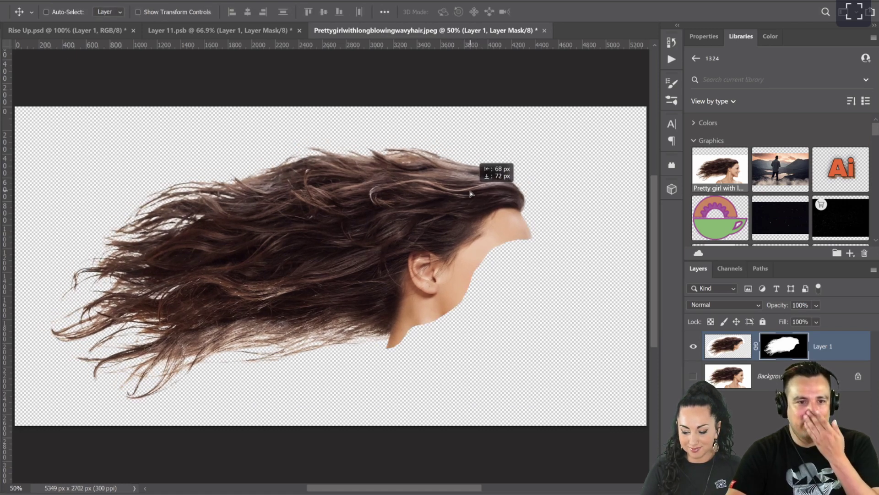
{"action": "left_click_drag", "start_coordinate": [470, 193], "coordinate": [179, 157]}
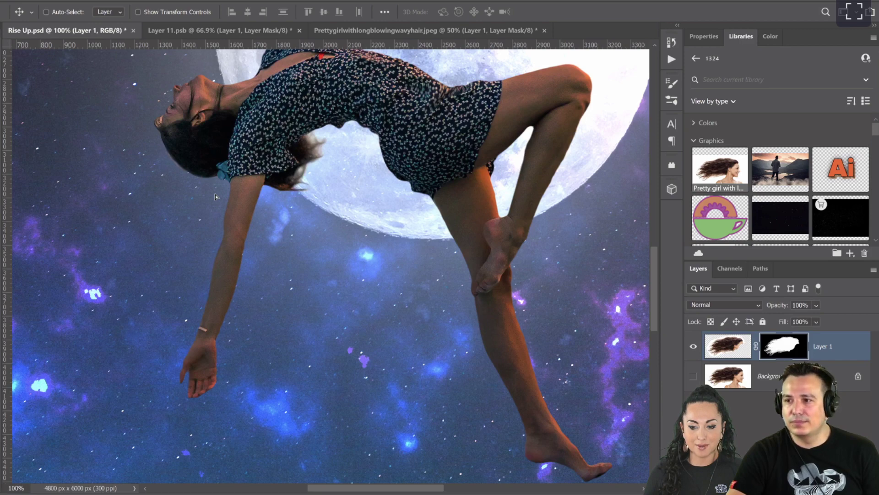
{"action": "left_click_drag", "start_coordinate": [216, 194], "coordinate": [214, 194]}
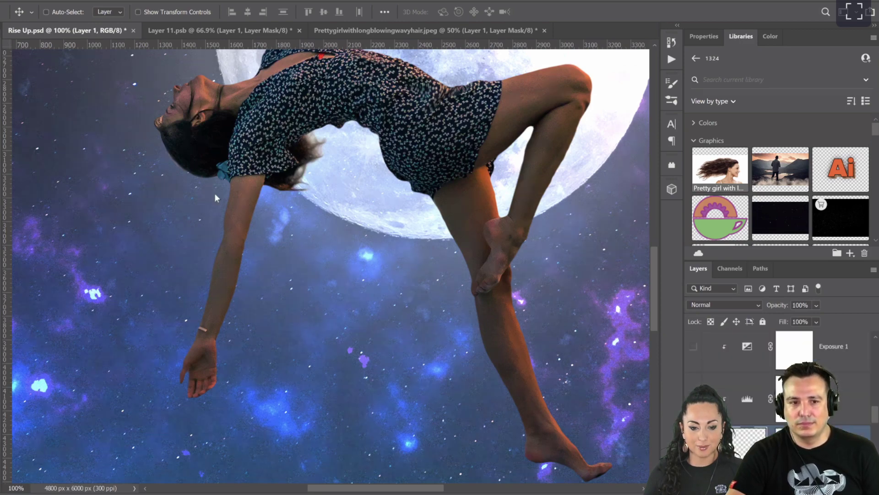
Step: Save the reworked woman mask in Layer 11.psb and return to the Rise Up.psd composite
{"action": "left_click", "coordinate": [224, 31]}
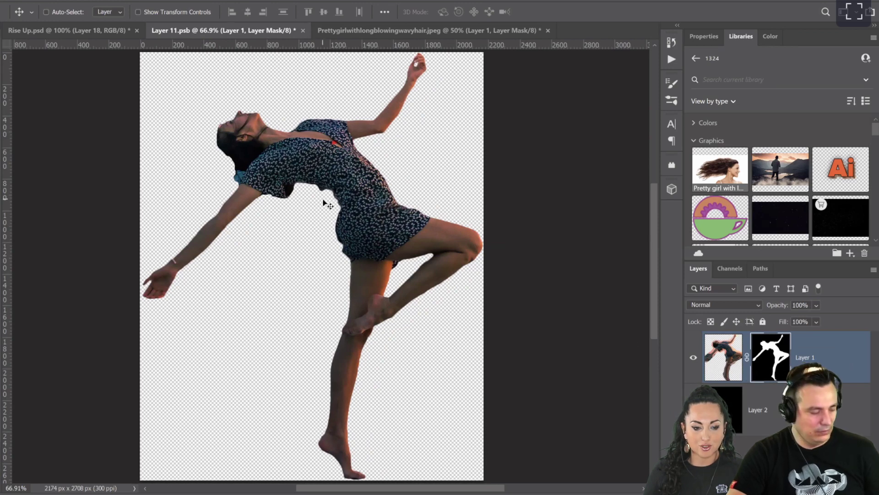
{"action": "key", "text": "ctrl+s"}
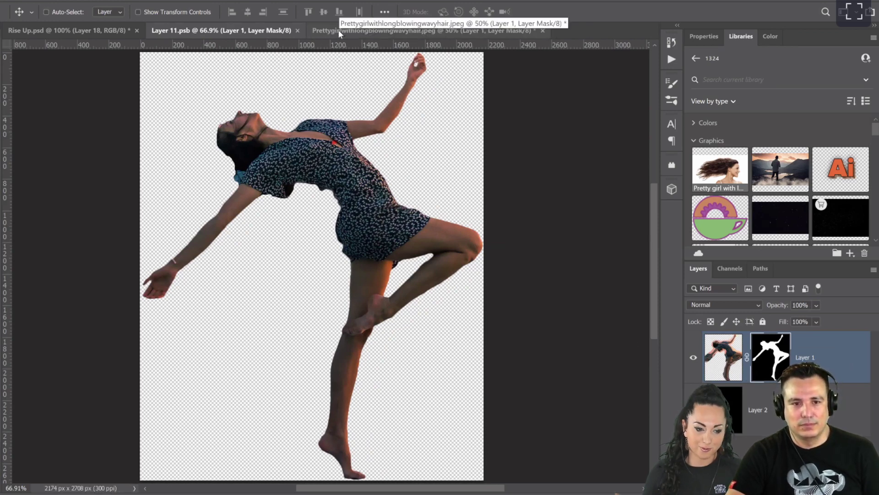
{"action": "left_click", "coordinate": [123, 30]}
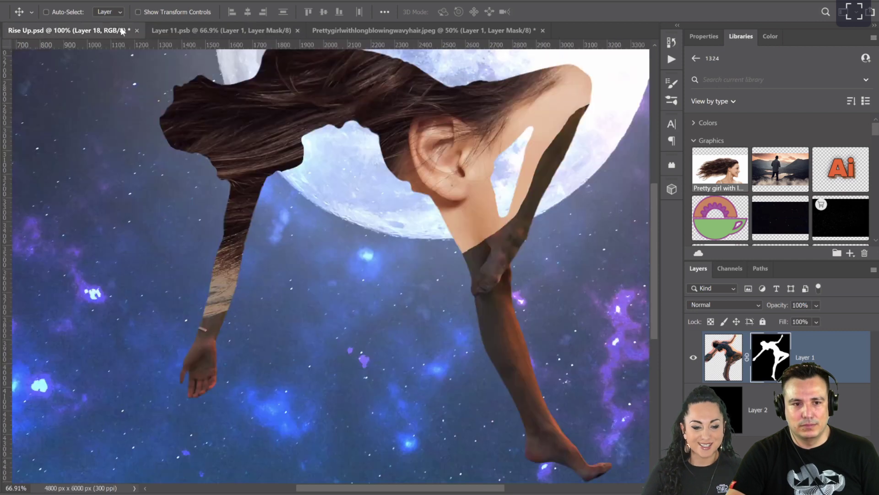
Step: Move the hair layer out of the clipped stack to directly beneath Layer 17 and convert it to a smart object
{"action": "left_click_drag", "start_coordinate": [760, 434], "coordinate": [755, 316]}
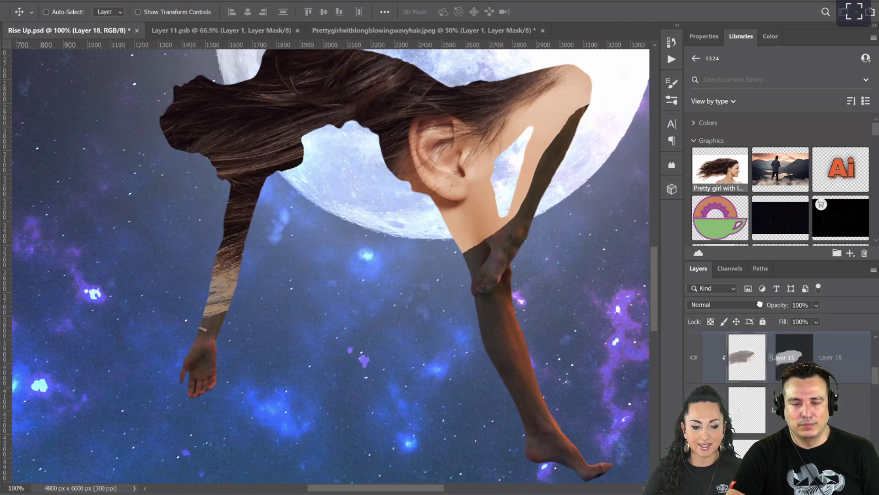
{"action": "scroll", "coordinate": [766, 415], "scroll_direction": "up", "scroll_amount": 3}
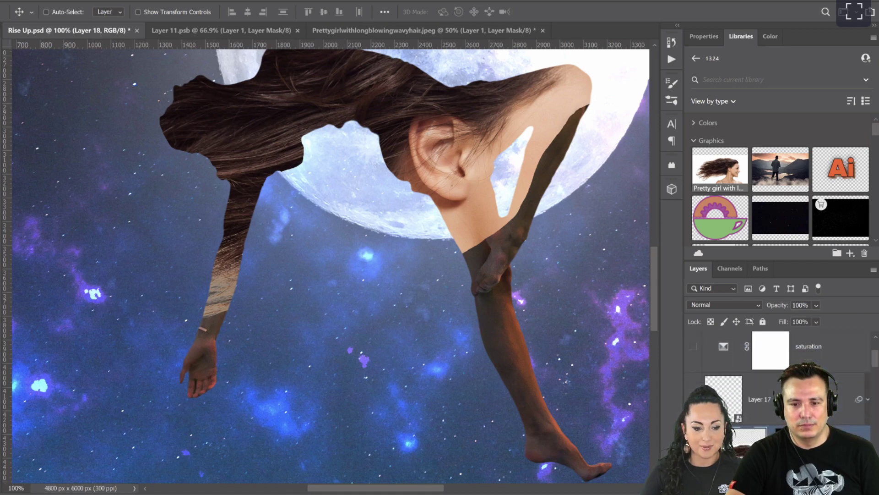
{"action": "scroll", "coordinate": [750, 429], "scroll_direction": "down", "scroll_amount": 1}
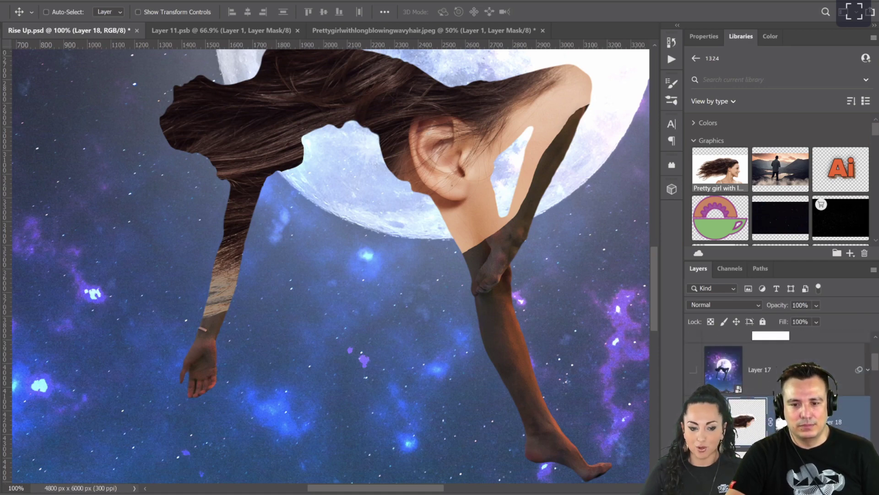
{"action": "key", "text": "ctrl+z"}
{"action": "right_click", "coordinate": [820, 421]}
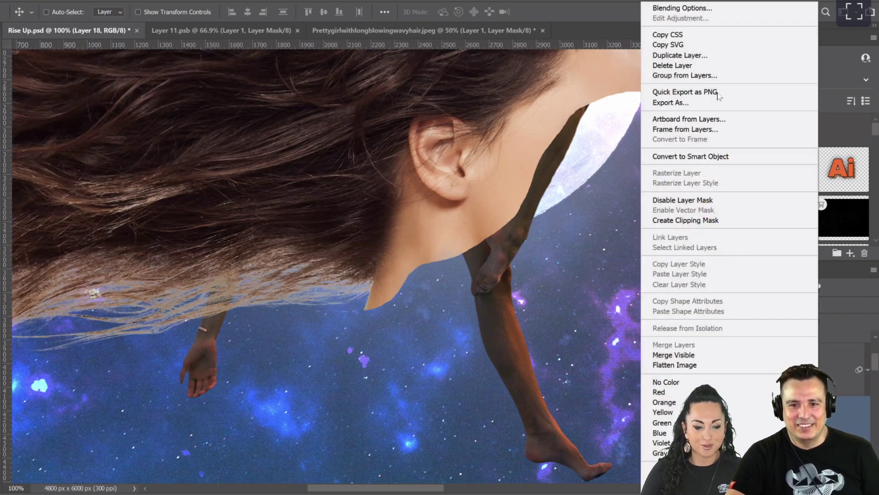
{"action": "left_click", "coordinate": [734, 159]}
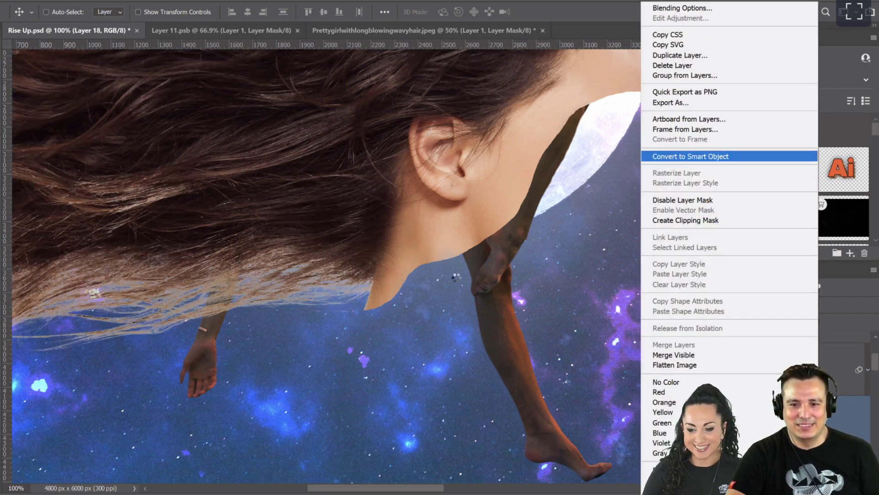
Step: Scale the hair layer to about 24.75% with Free Transform and place it over the floating woman's head
{"action": "key", "text": "ctrl+t"}
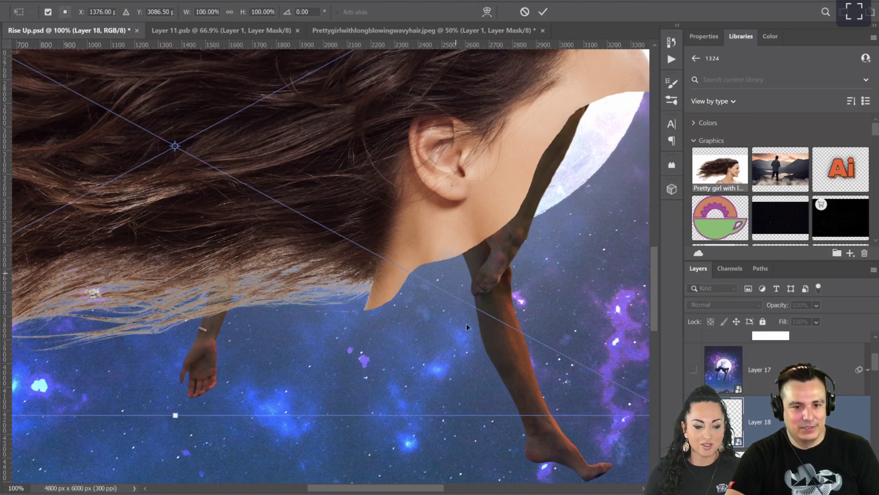
{"action": "key", "text": "ctrl+0"}
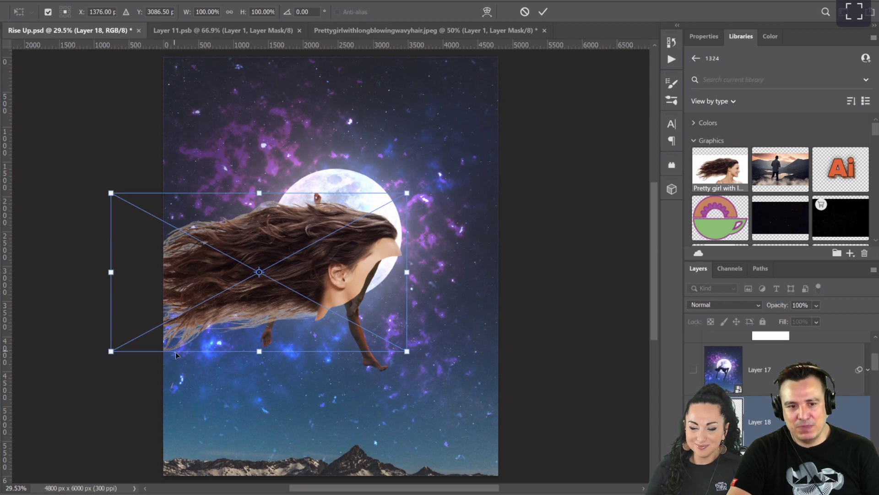
{"action": "left_click_drag", "start_coordinate": [108, 357], "coordinate": [357, 273]}
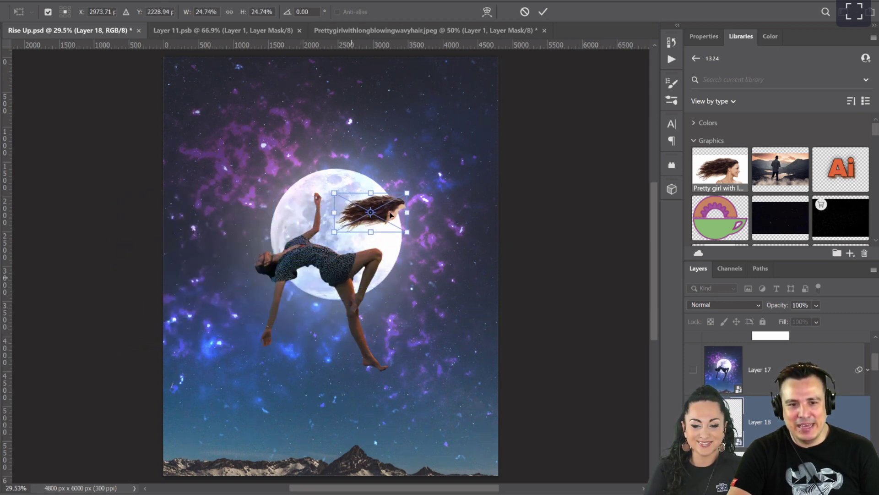
{"action": "left_click_drag", "start_coordinate": [372, 223], "coordinate": [277, 273]}
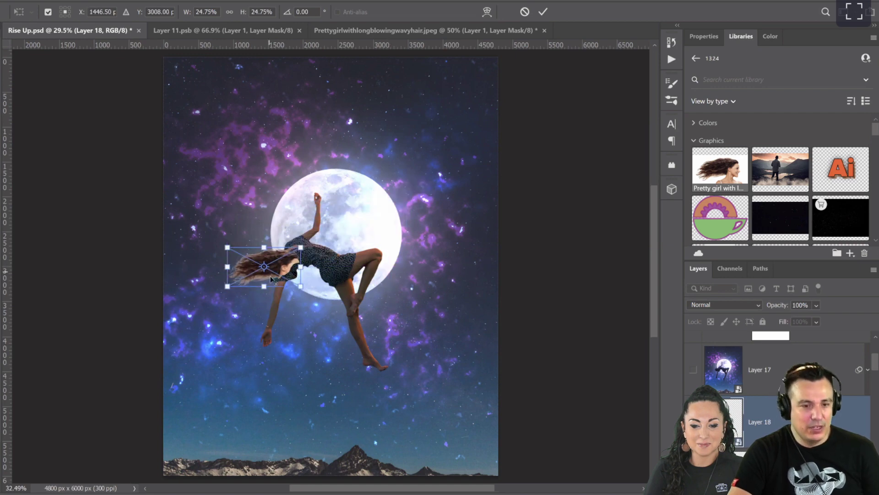
Step: Rotate the hair to about -84.8° and position it hanging downward from the back of the woman's head
{"action": "scroll", "coordinate": [277, 274], "scroll_direction": "up", "scroll_amount": 2}
{"action": "scroll", "coordinate": [280, 270], "scroll_direction": "up", "scroll_amount": 1}
{"action": "scroll", "coordinate": [355, 196], "scroll_direction": "up", "scroll_amount": 2}
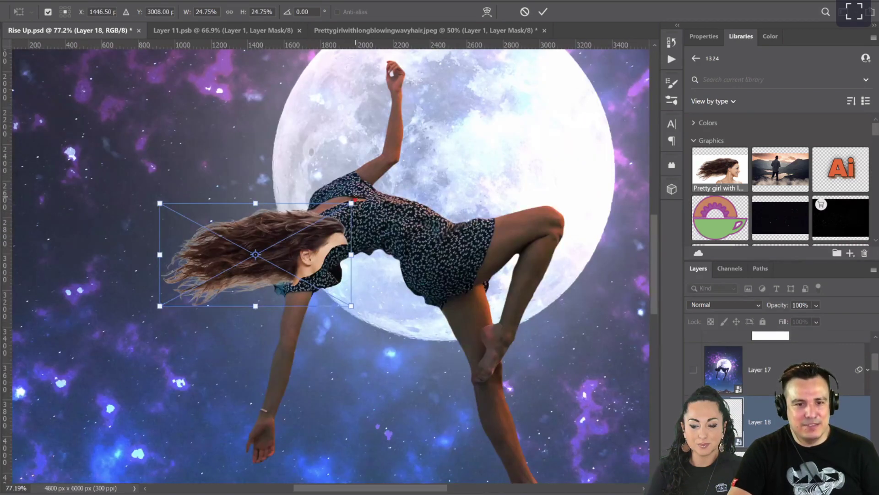
{"action": "left_click_drag", "start_coordinate": [281, 194], "coordinate": [190, 395]}
{"action": "left_click_drag", "start_coordinate": [326, 299], "coordinate": [311, 270]}
{"action": "left_click_drag", "start_coordinate": [264, 312], "coordinate": [288, 311]}
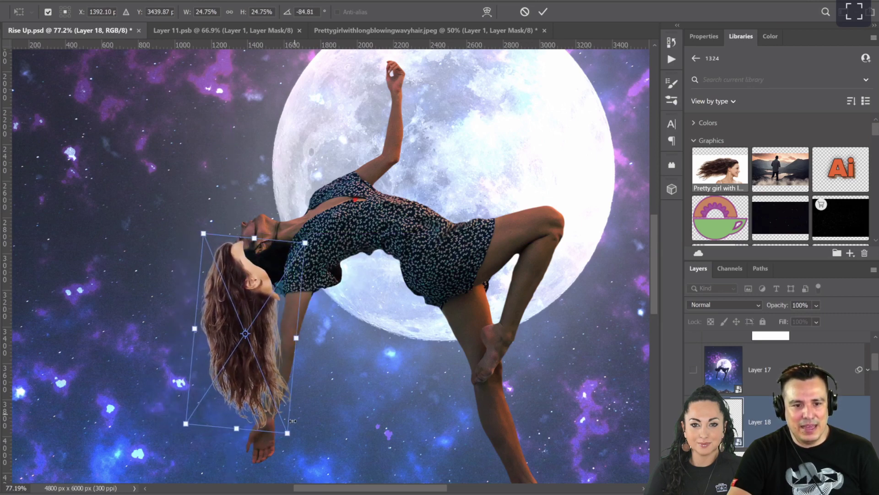
Step: Reduce the hair to about 20.23%, adjust its position against the woman's head and apply the transform
{"action": "left_click_drag", "start_coordinate": [287, 433], "coordinate": [270, 394]}
{"action": "left_click_drag", "start_coordinate": [255, 365], "coordinate": [257, 378]}
{"action": "left_click_drag", "start_coordinate": [261, 372], "coordinate": [264, 359]}
{"action": "left_click_drag", "start_coordinate": [284, 407], "coordinate": [284, 405]}
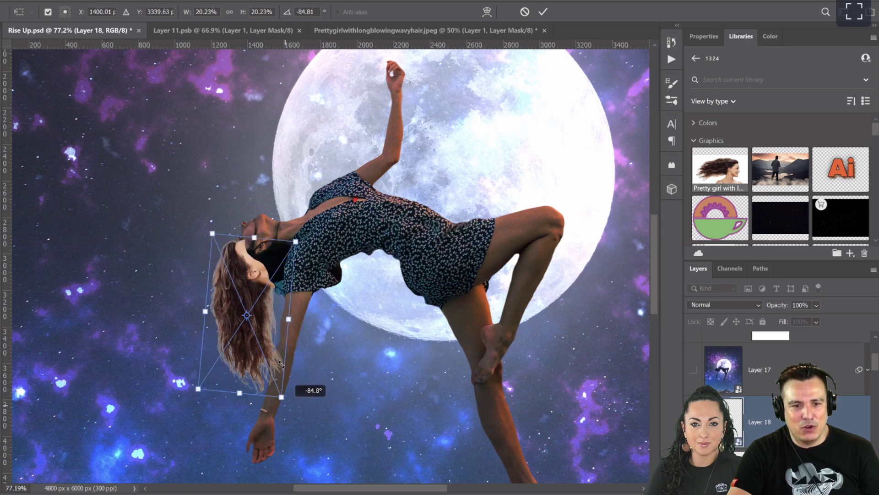
{"action": "key", "text": "Return"}
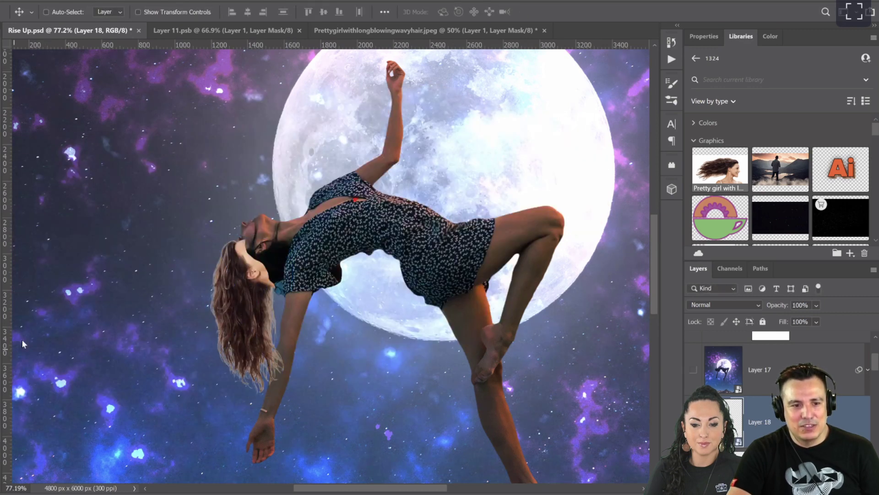
Step: Add a layer mask to Layer 18 and hide part of the stock model's face with a 40 px brush
{"action": "key", "text": "z"}
{"action": "left_click", "coordinate": [265, 229]}
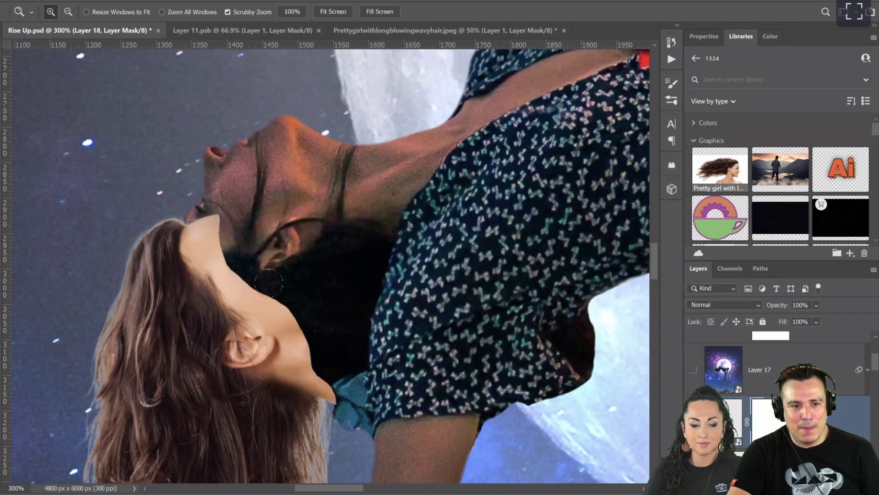
{"action": "key", "text": "b"}
{"action": "mouse_move", "coordinate": [269, 282]}
{"action": "left_mouse_down"}
{"action": "mouse_move", "coordinate": [274, 316]}
{"action": "mouse_move", "coordinate": [250, 307]}
{"action": "mouse_move", "coordinate": [240, 288]}
{"action": "left_mouse_up"}
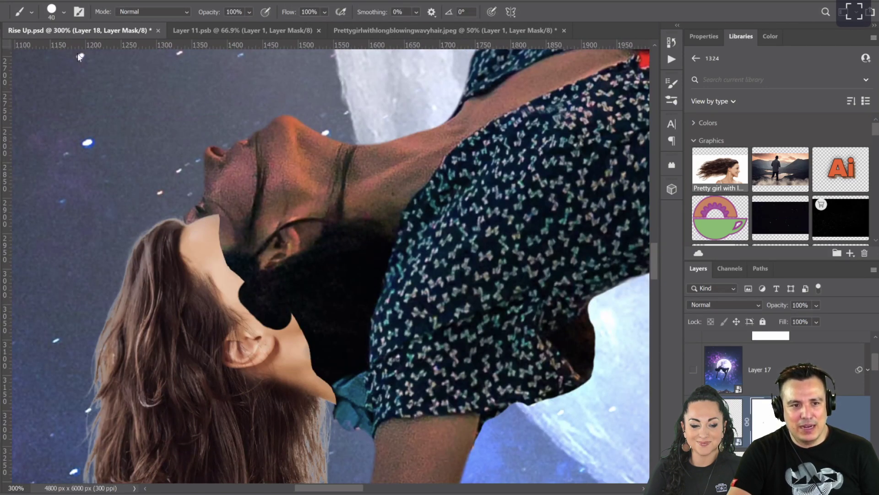
Step: Set the brush hardness to 0% and mask out the stock model's remaining face and ear, enlarging the brush to 80 px
{"action": "left_click", "coordinate": [63, 12]}
{"action": "left_click_drag", "start_coordinate": [56, 73], "coordinate": [45, 73]}
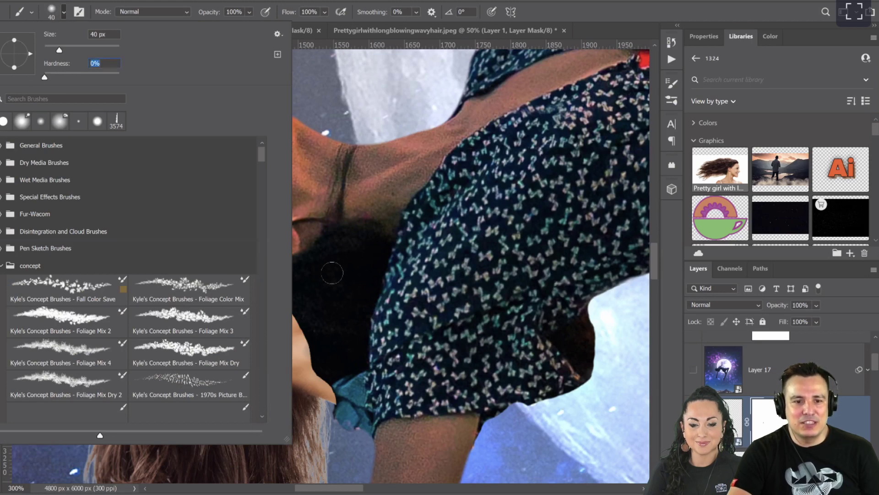
{"action": "left_click", "coordinate": [332, 273]}
{"action": "mouse_move", "coordinate": [297, 320]}
{"action": "left_mouse_down"}
{"action": "mouse_move", "coordinate": [282, 341]}
{"action": "mouse_move", "coordinate": [286, 323]}
{"action": "mouse_move", "coordinate": [240, 339]}
{"action": "mouse_move", "coordinate": [227, 282]}
{"action": "mouse_move", "coordinate": [205, 260]}
{"action": "mouse_move", "coordinate": [199, 233]}
{"action": "mouse_move", "coordinate": [242, 359]}
{"action": "mouse_move", "coordinate": [327, 378]}
{"action": "mouse_move", "coordinate": [320, 368]}
{"action": "mouse_move", "coordinate": [263, 380]}
{"action": "mouse_move", "coordinate": [199, 338]}
{"action": "left_mouse_up"}
{"action": "key", "text": "bracketright"}
{"action": "key", "text": "bracketright"}
{"action": "key", "text": "bracketright"}
{"action": "key", "text": "bracketright"}
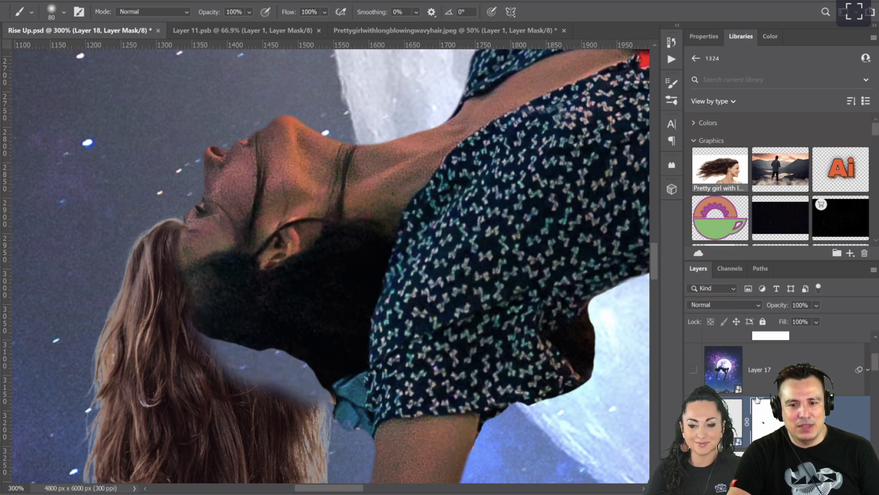
Step: Paint back the woman's dark hair behind her head on the Layer 11.psb mask with an 80 px soft brush, then return to Rise Up.psd
{"action": "scroll", "coordinate": [747, 435], "scroll_direction": "down", "scroll_amount": 5}
{"action": "scroll", "coordinate": [746, 435], "scroll_direction": "down", "scroll_amount": 3}
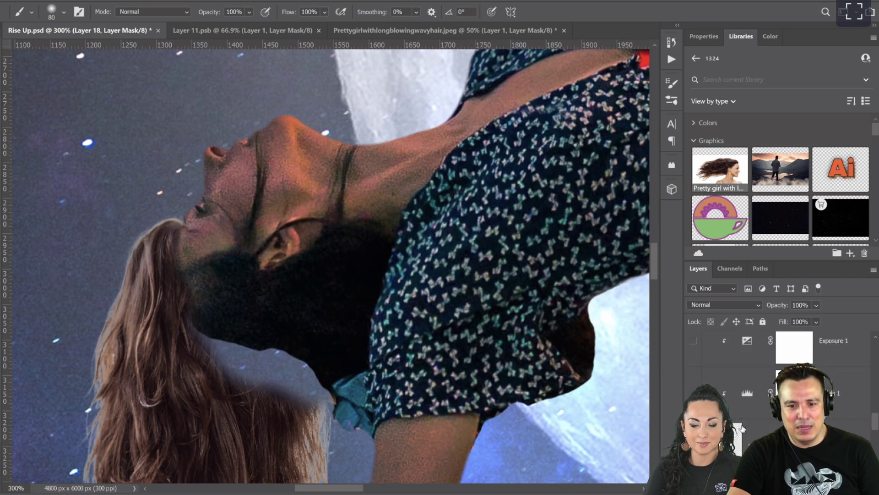
{"action": "left_click", "coordinate": [747, 437]}
{"action": "key", "text": "ctrl+Tab"}
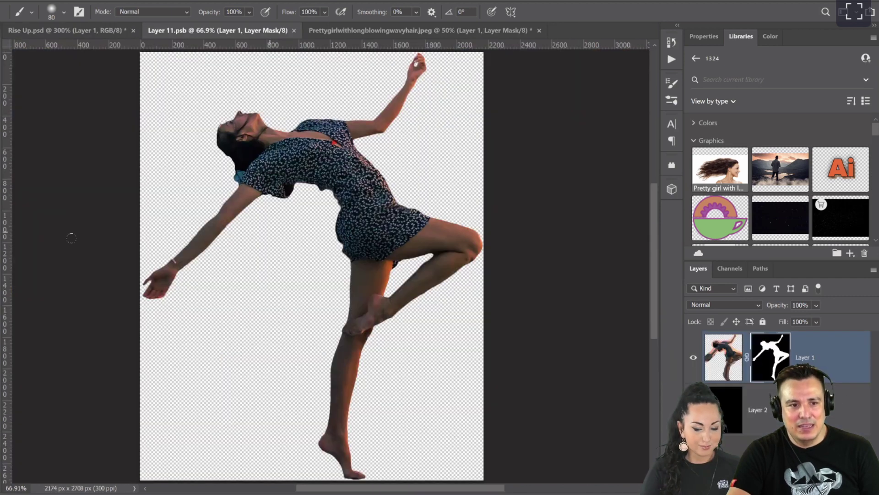
{"action": "key", "text": "z"}
{"action": "left_click", "coordinate": [229, 153]}
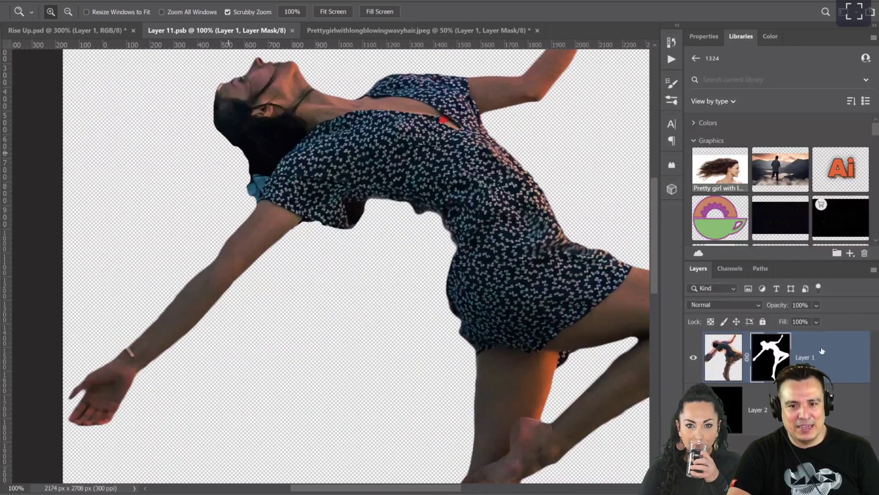
{"action": "left_click", "coordinate": [261, 158]}
{"action": "left_click", "coordinate": [110, 280]}
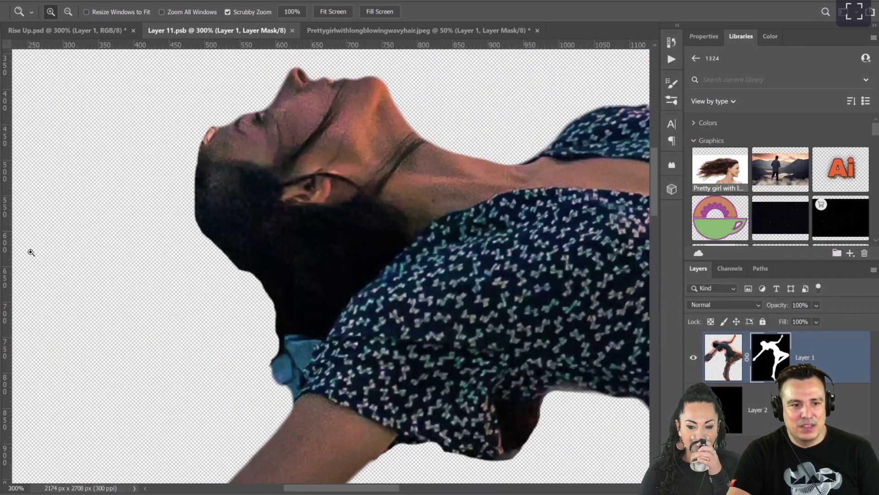
{"action": "key", "text": "b"}
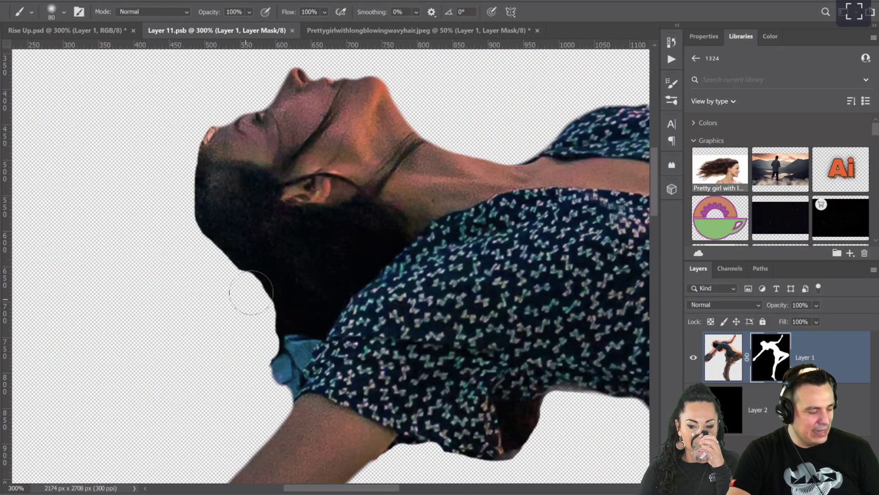
{"action": "mouse_move", "coordinate": [259, 290]}
{"action": "left_mouse_down"}
{"action": "mouse_move", "coordinate": [232, 258]}
{"action": "mouse_move", "coordinate": [233, 269]}
{"action": "mouse_move", "coordinate": [209, 227]}
{"action": "mouse_move", "coordinate": [214, 235]}
{"action": "mouse_move", "coordinate": [219, 224]}
{"action": "mouse_move", "coordinate": [214, 203]}
{"action": "mouse_move", "coordinate": [207, 267]}
{"action": "mouse_move", "coordinate": [205, 223]}
{"action": "mouse_move", "coordinate": [231, 304]}
{"action": "mouse_move", "coordinate": [290, 308]}
{"action": "mouse_move", "coordinate": [255, 316]}
{"action": "mouse_move", "coordinate": [237, 302]}
{"action": "mouse_move", "coordinate": [237, 269]}
{"action": "mouse_move", "coordinate": [217, 264]}
{"action": "mouse_move", "coordinate": [202, 242]}
{"action": "mouse_move", "coordinate": [229, 204]}
{"action": "left_mouse_up"}
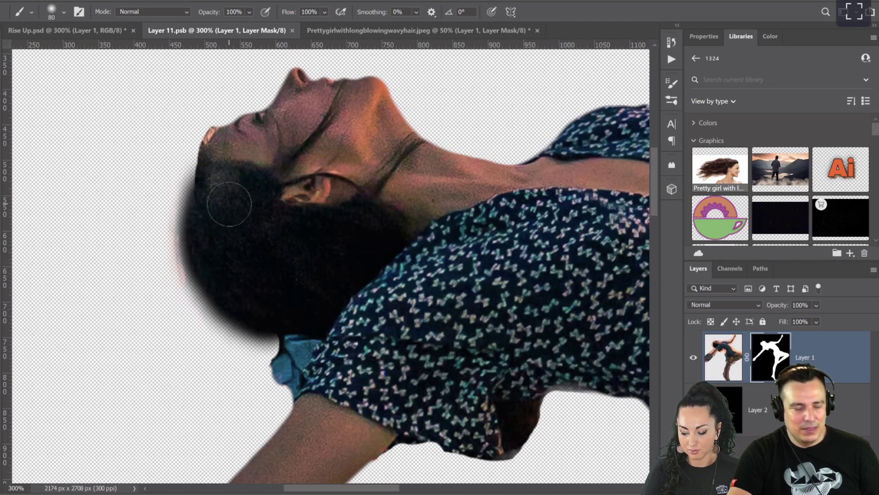
{"action": "left_click", "coordinate": [98, 34]}
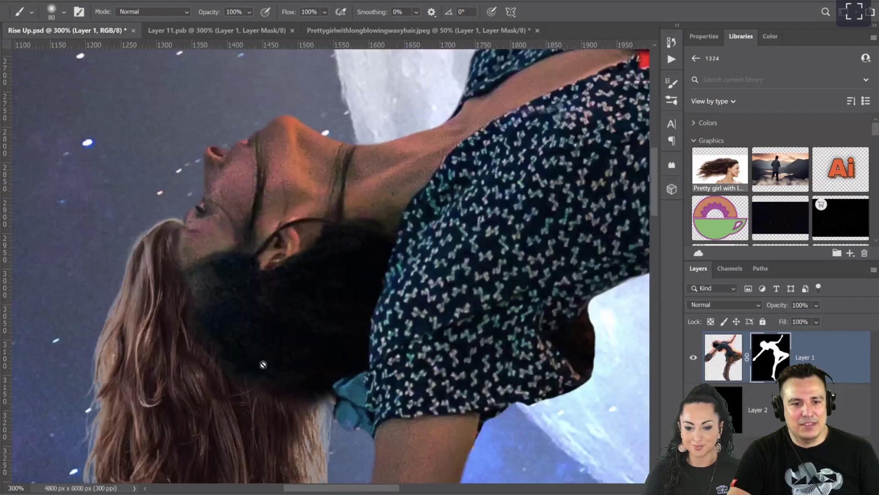
{"action": "scroll", "coordinate": [255, 356], "scroll_direction": "down", "scroll_amount": 2}
{"action": "scroll", "coordinate": [255, 357], "scroll_direction": "down", "scroll_amount": 3}
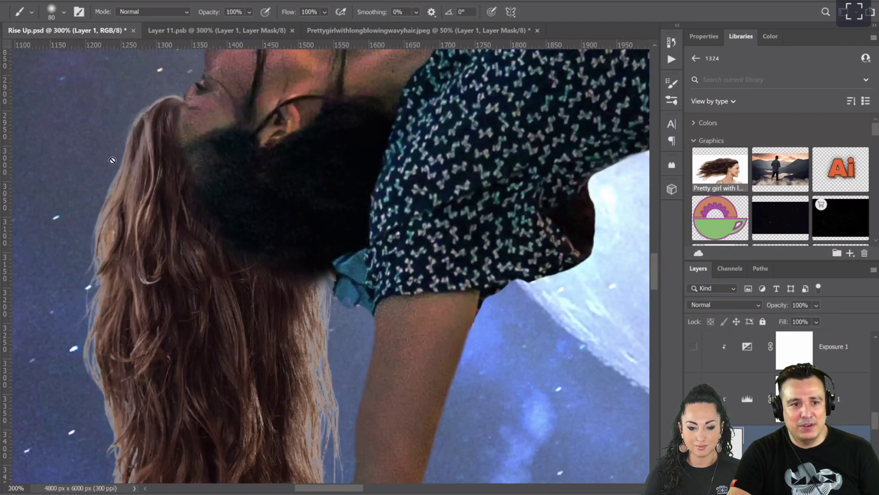
{"action": "scroll", "coordinate": [223, 301], "scroll_direction": "down", "scroll_amount": 6}
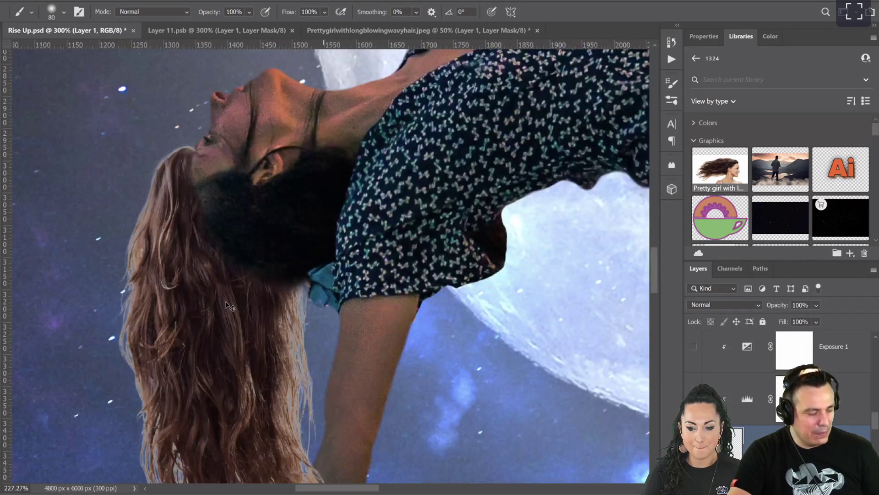
{"action": "key", "text": "ctrl+t"}
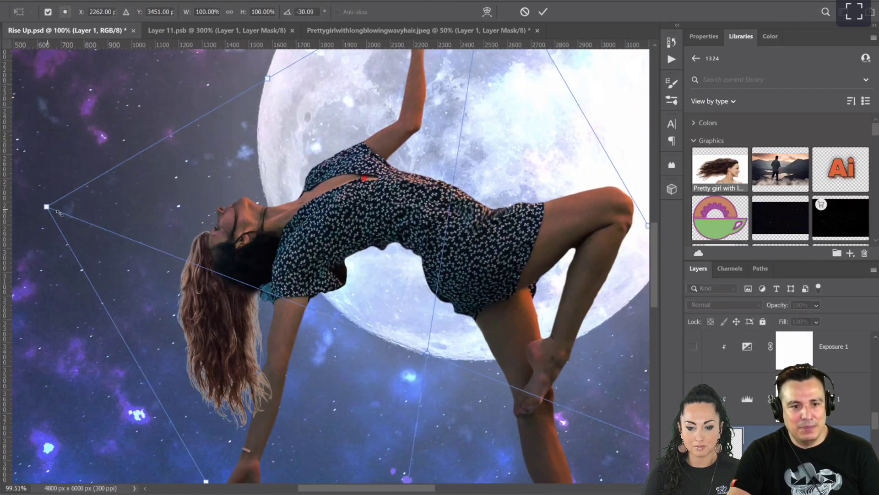
{"action": "left_click_drag", "start_coordinate": [104, 224], "coordinate": [97, 210]}
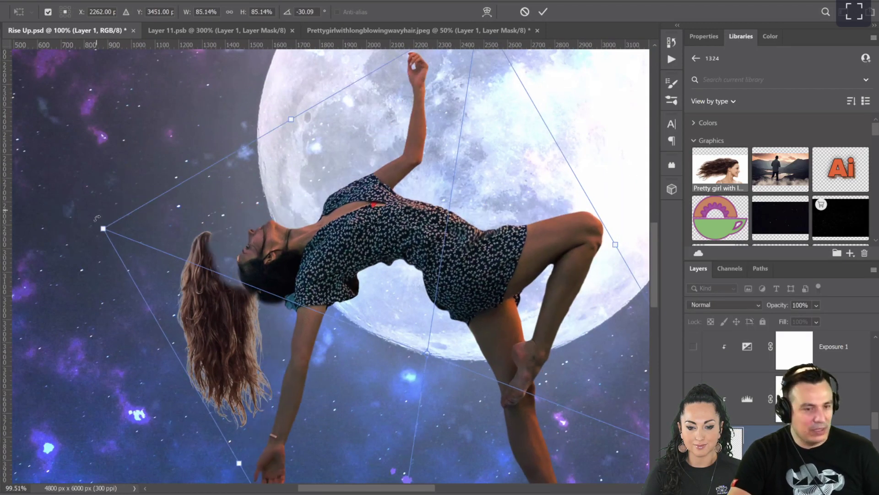
{"action": "key", "text": "Escape"}
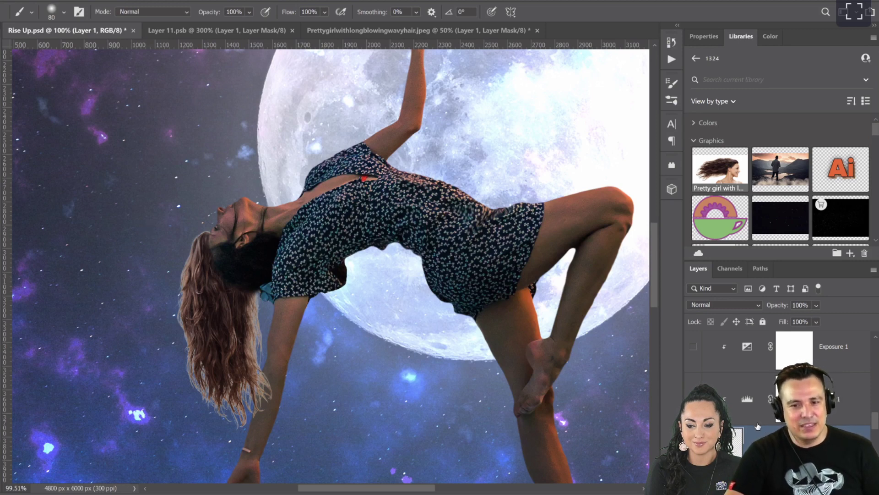
Step: Free-transform Layer 18, moving the reference point to the hair's root at the forehead and rotating the hair to -5.90°
{"action": "scroll", "coordinate": [752, 420], "scroll_direction": "up", "scroll_amount": 3}
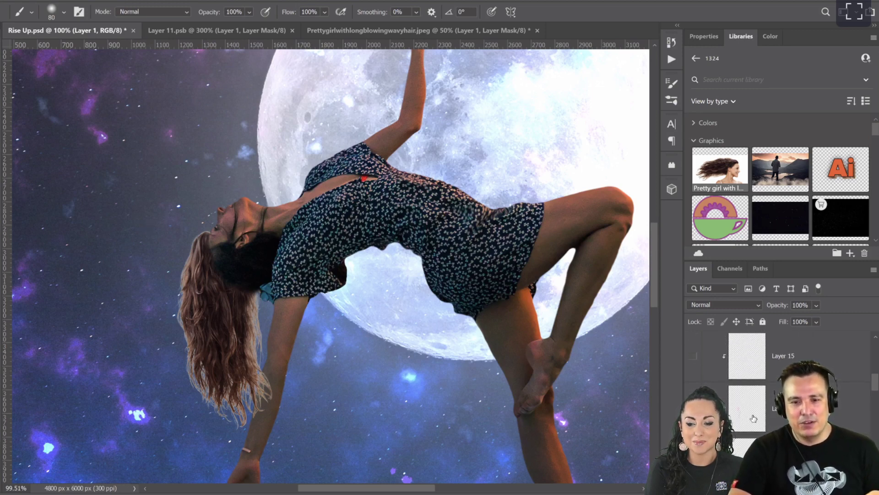
{"action": "scroll", "coordinate": [760, 424], "scroll_direction": "up", "scroll_amount": 2}
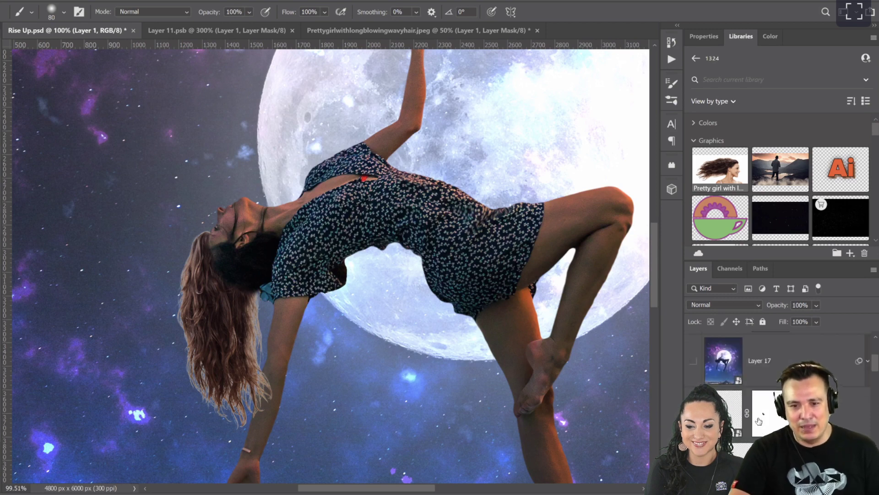
{"action": "left_click", "coordinate": [835, 420]}
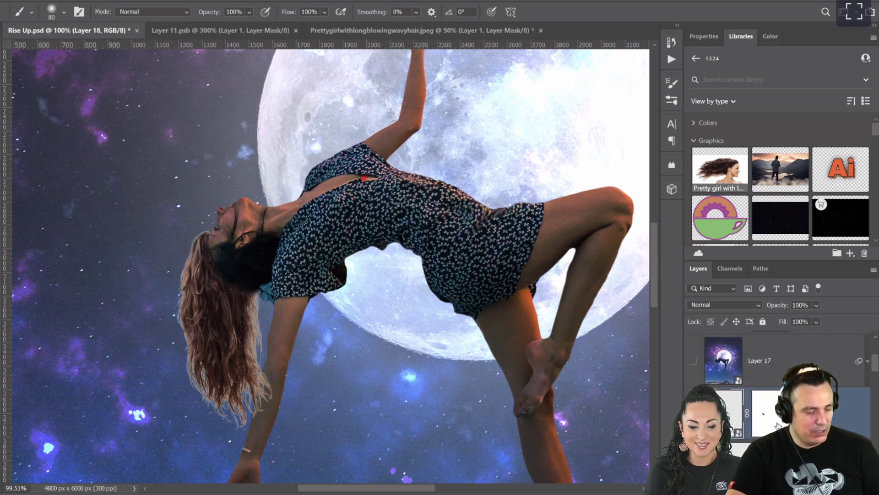
{"action": "key", "text": "ctrl+t"}
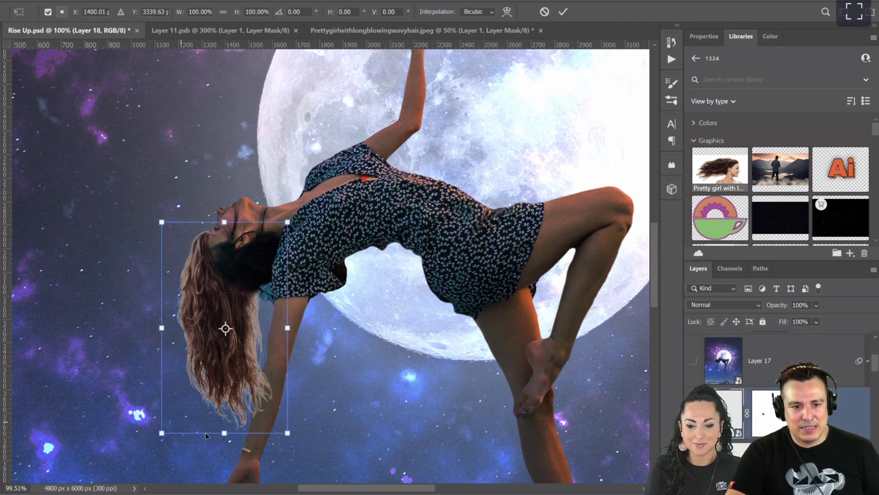
{"action": "left_click_drag", "start_coordinate": [234, 333], "coordinate": [200, 236]}
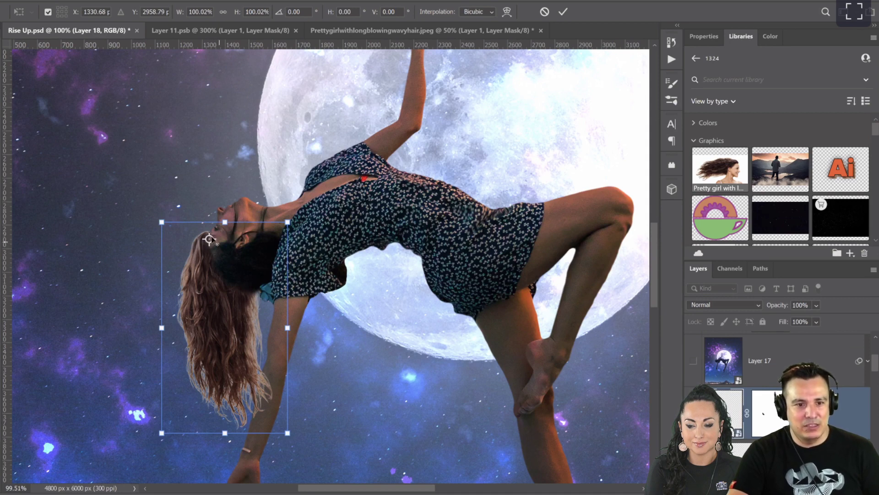
{"action": "left_click_drag", "start_coordinate": [209, 239], "coordinate": [209, 242]}
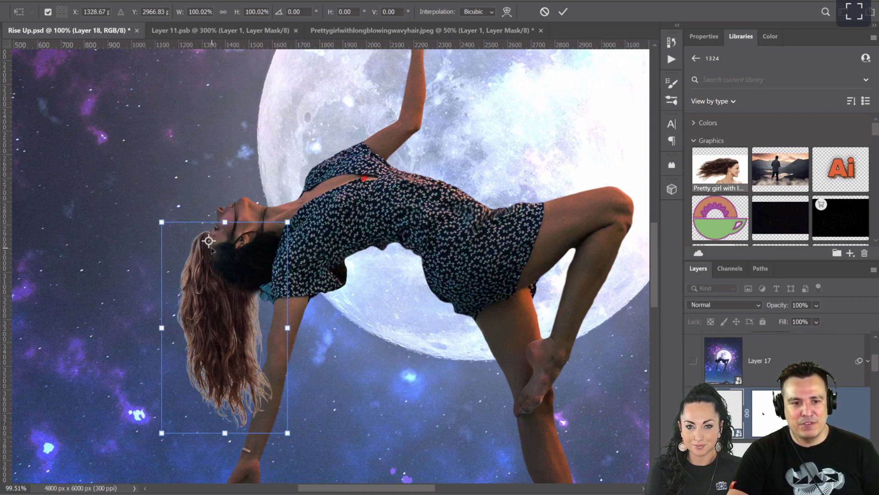
{"action": "left_click_drag", "start_coordinate": [321, 344], "coordinate": [339, 312]}
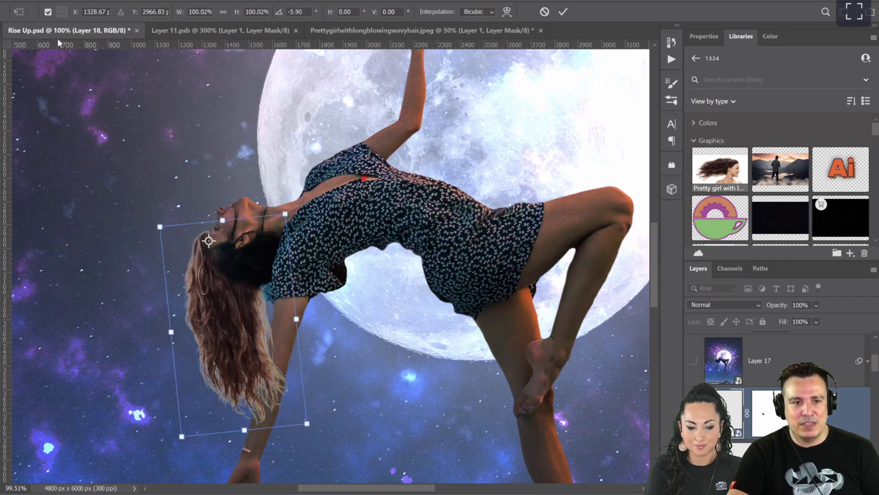
Step: Toggle the transform reference point off and on repeatedly, leaving it shown
{"action": "left_click", "coordinate": [48, 13]}
{"action": "left_click", "coordinate": [49, 13]}
{"action": "left_click", "coordinate": [49, 13]}
{"action": "left_click", "coordinate": [50, 14]}
{"action": "left_click", "coordinate": [49, 14]}
{"action": "left_click", "coordinate": [50, 14]}
{"action": "left_click", "coordinate": [48, 13]}
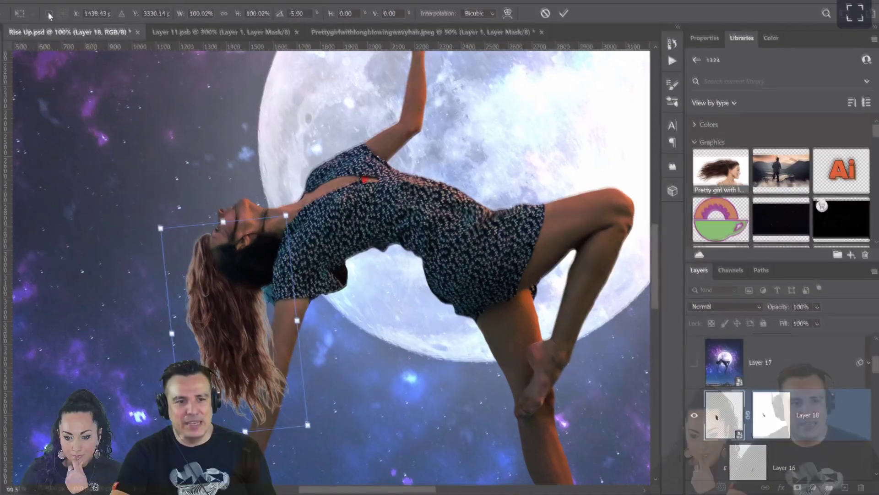
{"action": "left_click", "coordinate": [48, 14]}
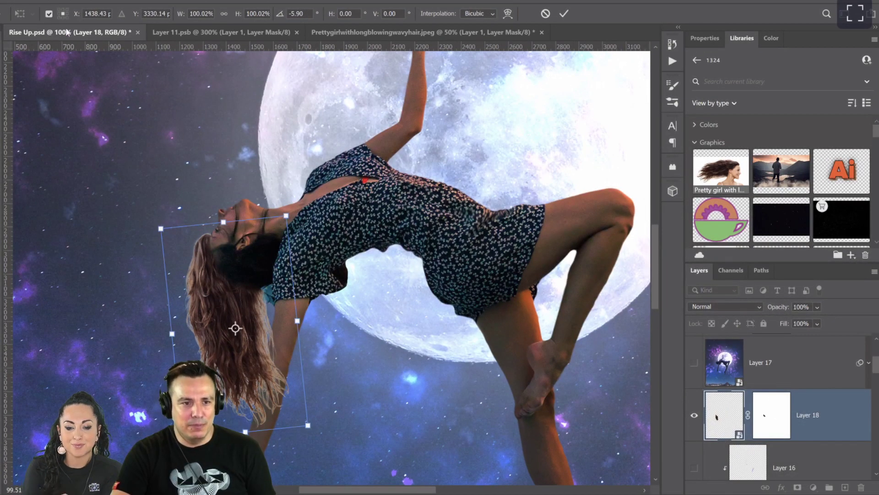
Step: Move the reference point back to the hair's root, scale the hair to 92.79%, rotate it to -4.77° and apply the transform
{"action": "left_click_drag", "start_coordinate": [235, 328], "coordinate": [206, 242]}
{"action": "left_click_drag", "start_coordinate": [311, 440], "coordinate": [289, 378]}
{"action": "left_click_drag", "start_coordinate": [304, 425], "coordinate": [298, 415]}
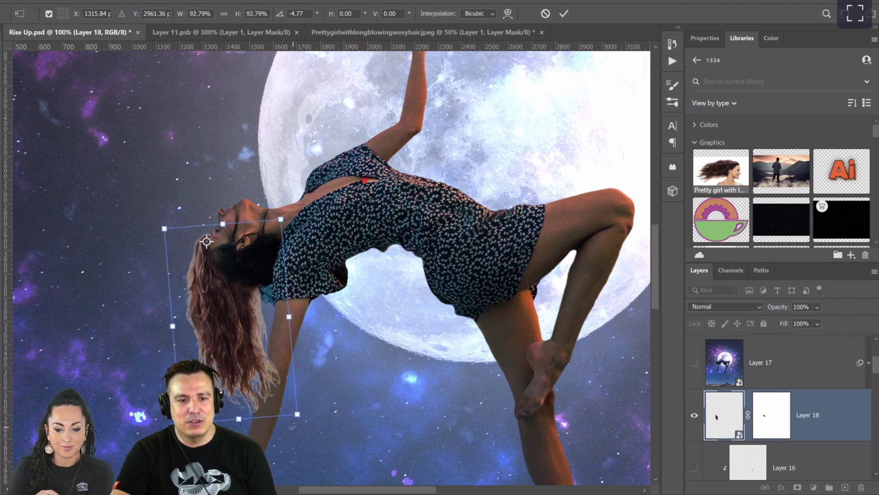
{"action": "key", "text": "Return"}
Step: Refine the Layer 18 mask where the hair meets the woman's forehead, reducing the soft brush to 30 px
{"action": "key", "text": "b"}
{"action": "key", "text": "z"}
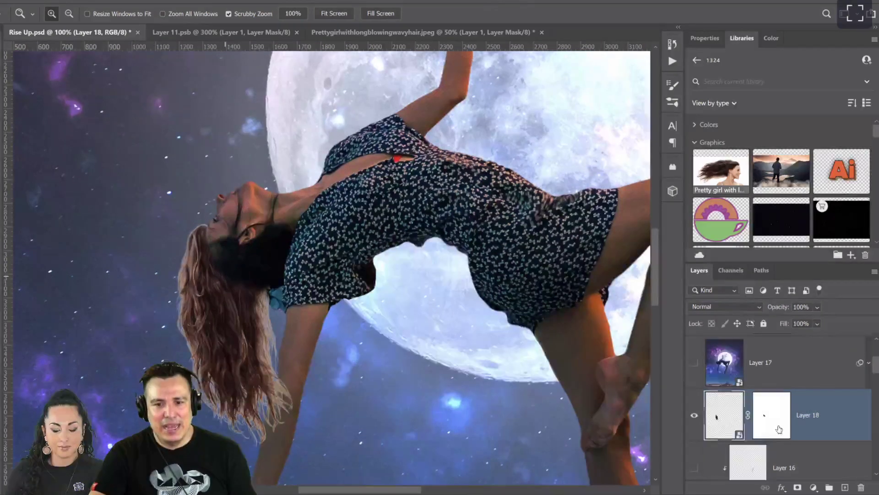
{"action": "left_click", "coordinate": [224, 243]}
{"action": "left_click", "coordinate": [222, 276]}
{"action": "key", "text": "b"}
{"action": "mouse_move", "coordinate": [204, 237]}
{"action": "left_mouse_down"}
{"action": "mouse_move", "coordinate": [225, 226]}
{"action": "mouse_move", "coordinate": [183, 203]}
{"action": "mouse_move", "coordinate": [177, 188]}
{"action": "mouse_move", "coordinate": [236, 329]}
{"action": "mouse_move", "coordinate": [336, 325]}
{"action": "mouse_move", "coordinate": [326, 304]}
{"action": "mouse_move", "coordinate": [347, 309]}
{"action": "mouse_move", "coordinate": [345, 297]}
{"action": "mouse_move", "coordinate": [379, 291]}
{"action": "mouse_move", "coordinate": [335, 262]}
{"action": "mouse_move", "coordinate": [320, 270]}
{"action": "mouse_move", "coordinate": [316, 260]}
{"action": "mouse_move", "coordinate": [274, 254]}
{"action": "mouse_move", "coordinate": [259, 265]}
{"action": "mouse_move", "coordinate": [268, 233]}
{"action": "mouse_move", "coordinate": [219, 160]}
{"action": "left_mouse_up"}
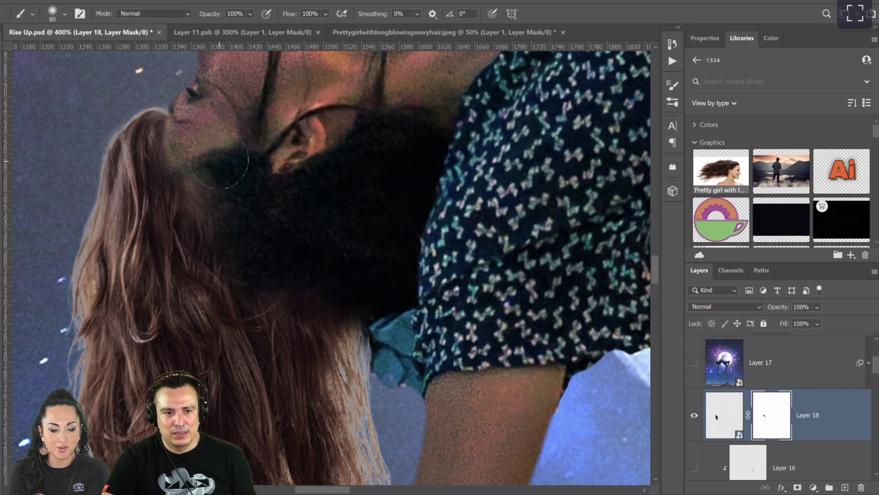
{"action": "key", "text": "bracketleft"}
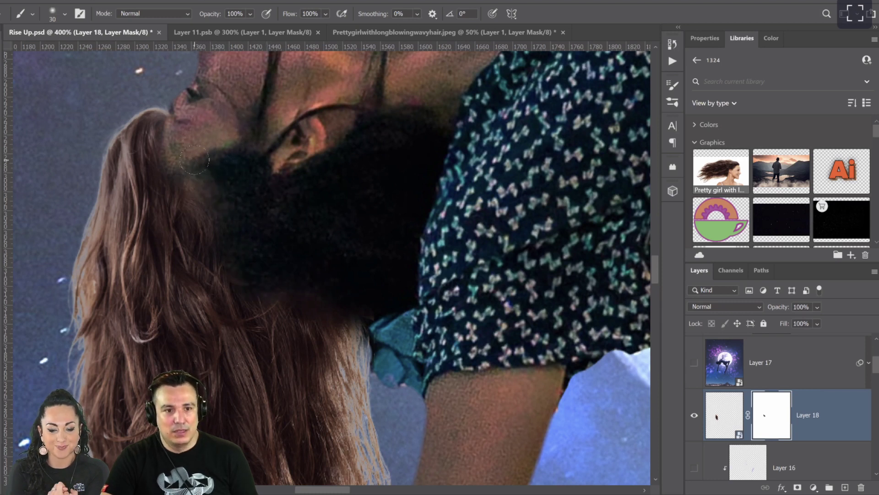
{"action": "left_click_drag", "start_coordinate": [186, 142], "coordinate": [222, 210]}
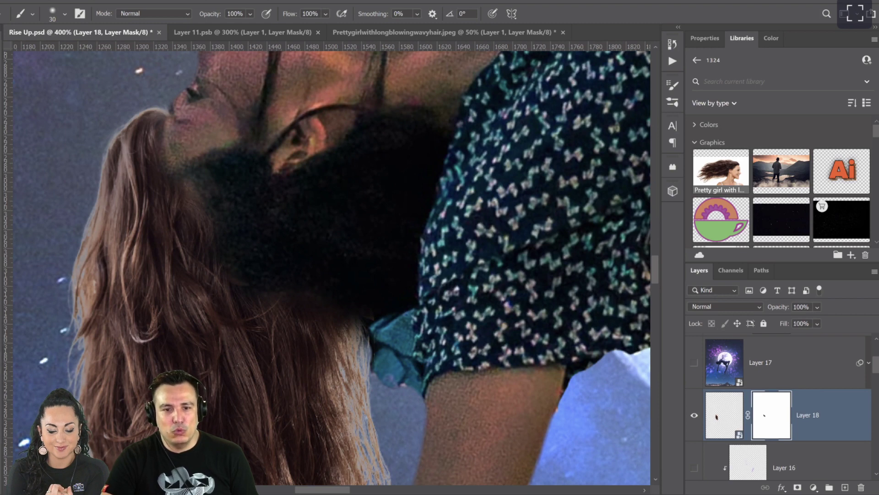
Step: Examine how the new hair fits the woman's head and body, both close up and in the wider composition
{"action": "key", "text": "z"}
{"action": "left_click_drag", "start_coordinate": [389, 322], "coordinate": [314, 294]}
{"action": "left_click_drag", "start_coordinate": [344, 360], "coordinate": [310, 301]}
{"action": "right_click", "coordinate": [309, 301]}
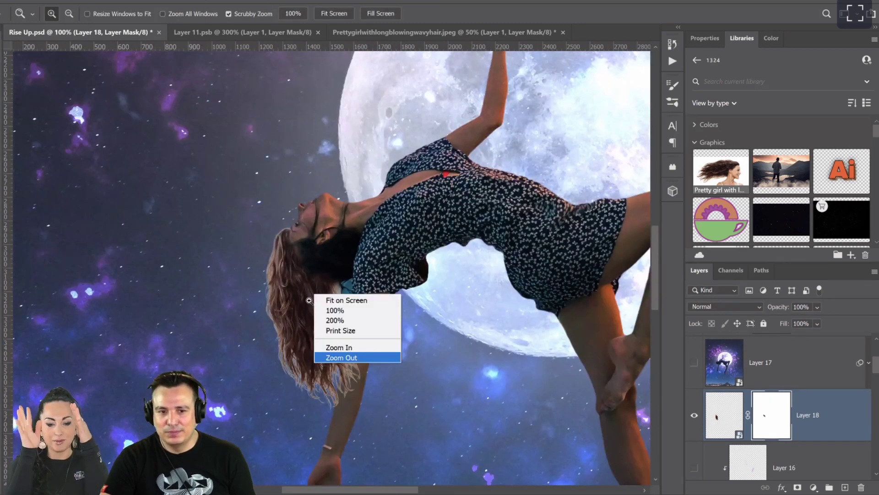
{"action": "left_click", "coordinate": [342, 357]}
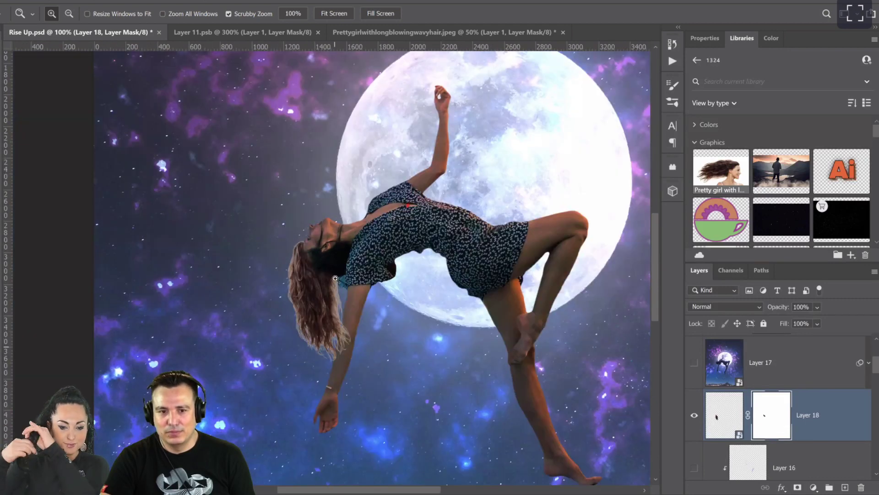
{"action": "left_click", "coordinate": [335, 278]}
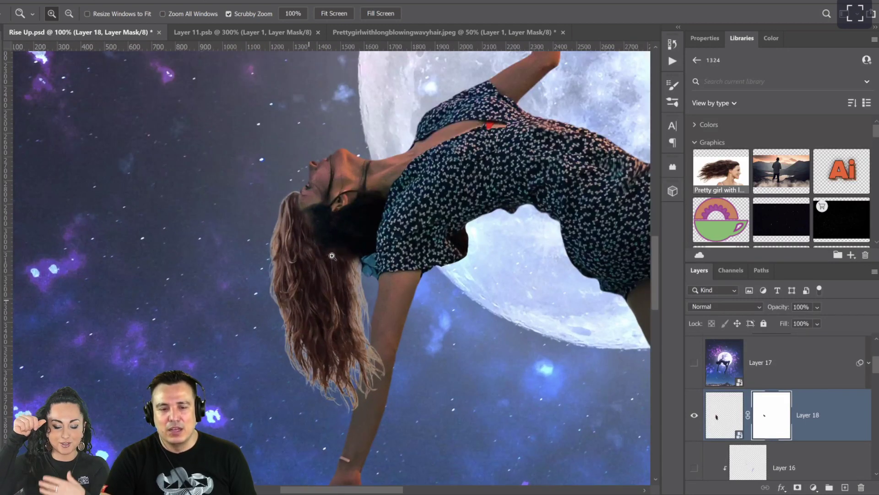
{"action": "left_click", "coordinate": [319, 284]}
{"action": "right_click", "coordinate": [331, 271]}
{"action": "left_click", "coordinate": [383, 278]}
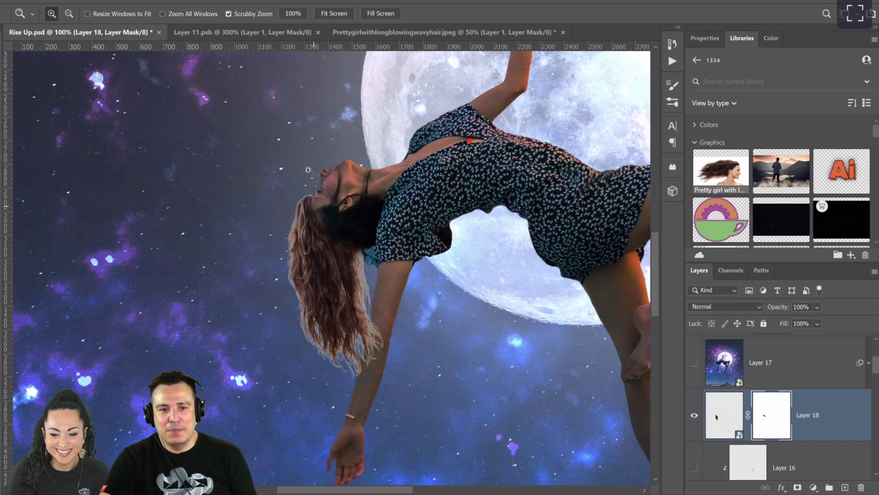
{"action": "left_click_drag", "start_coordinate": [311, 209], "coordinate": [311, 222]}
{"action": "left_click_drag", "start_coordinate": [314, 189], "coordinate": [319, 194]}
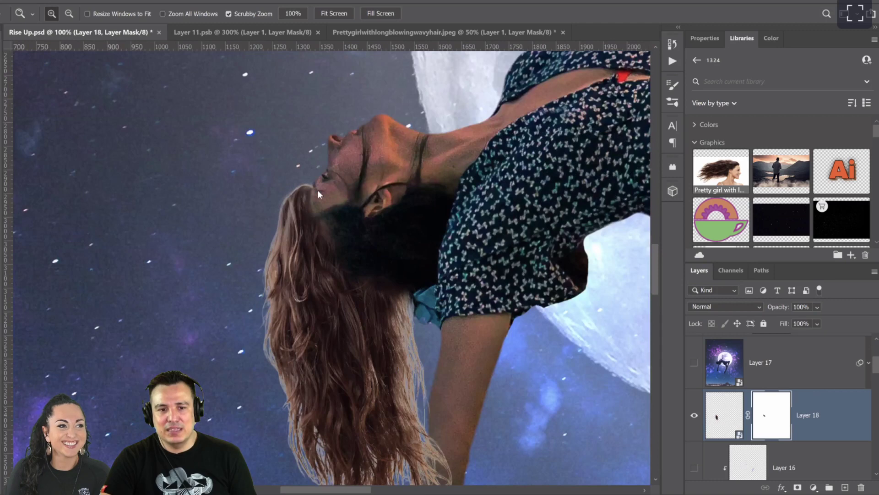
{"action": "right_click", "coordinate": [314, 180]}
{"action": "left_click", "coordinate": [341, 246]}
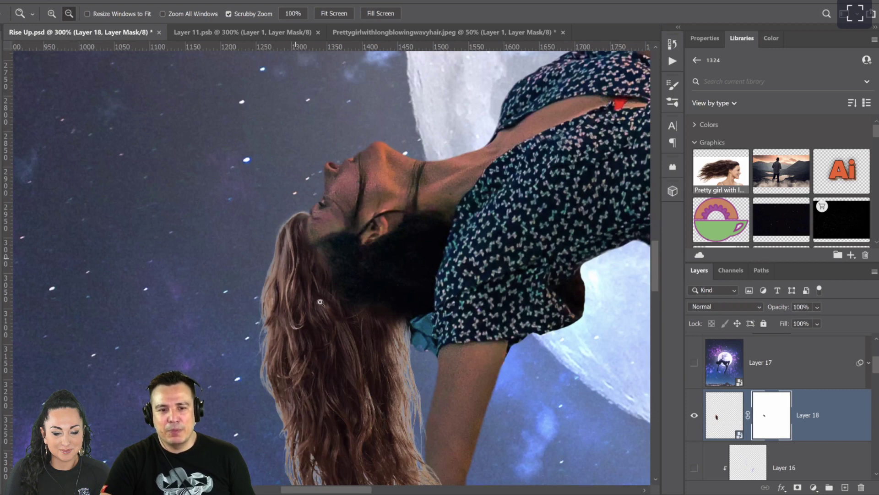
{"action": "left_click", "coordinate": [335, 297], "text": "alt"}
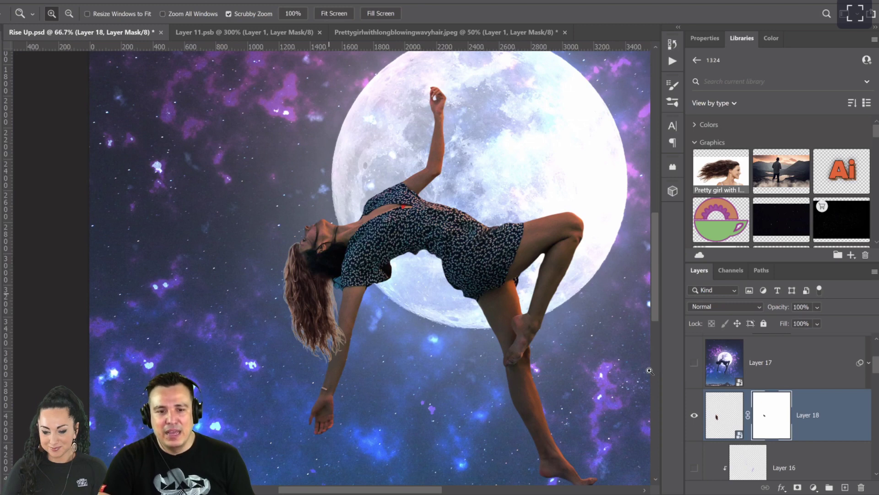
Step: Duplicate the masked hair layer, delete the original Layer 18 and select Layer 18 copy
{"action": "left_click", "coordinate": [719, 425]}
{"action": "left_click", "coordinate": [695, 416]}
{"action": "left_click", "coordinate": [694, 416]}
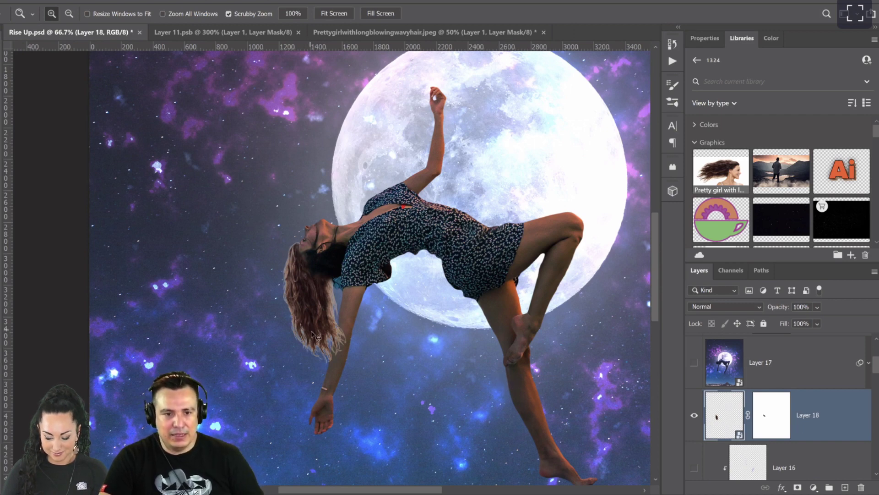
{"action": "key", "text": "ctrl+j"}
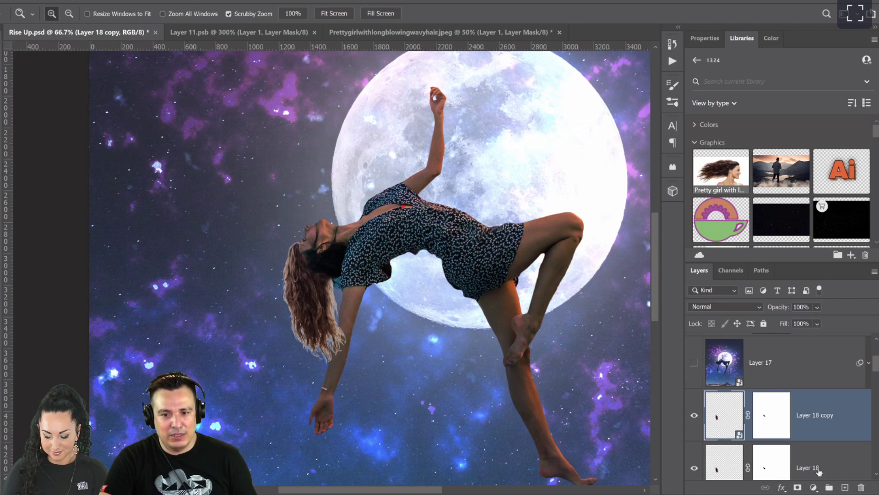
{"action": "left_click", "coordinate": [816, 471]}
{"action": "key", "text": "ctrl+t"}
{"action": "left_click_drag", "start_coordinate": [369, 357], "coordinate": [316, 326]}
{"action": "key", "text": "Return"}
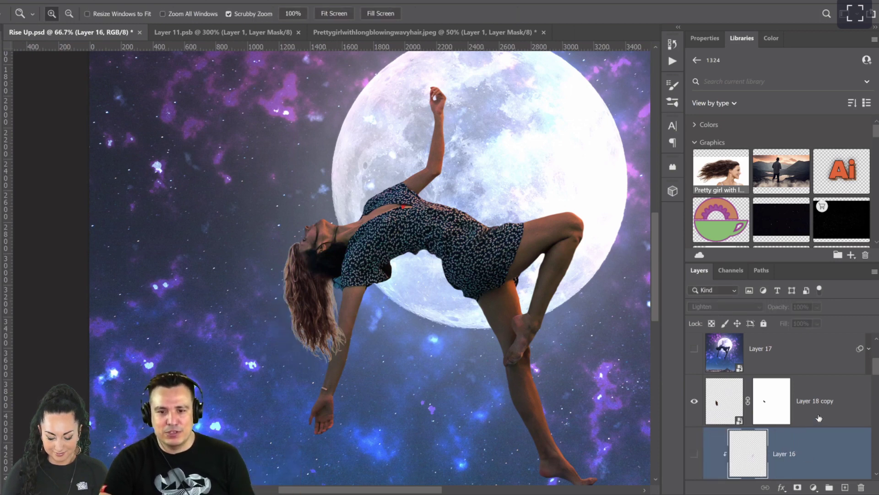
{"action": "key", "text": "Delete"}
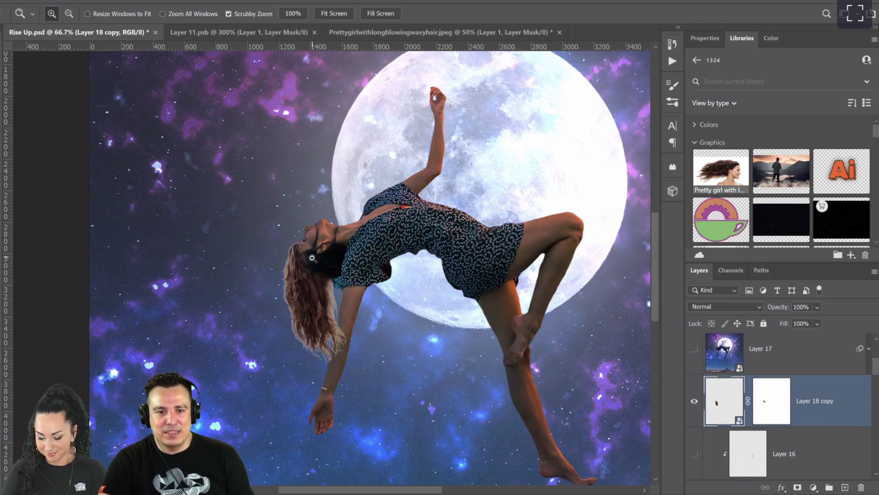
Step: Add a Levels adjustment clipped to Layer 18 copy and darken the hair with a midtone value of 0.48
{"action": "left_click_drag", "start_coordinate": [312, 257], "coordinate": [487, 345]}
{"action": "left_click_drag", "start_coordinate": [796, 440], "coordinate": [856, 418]}
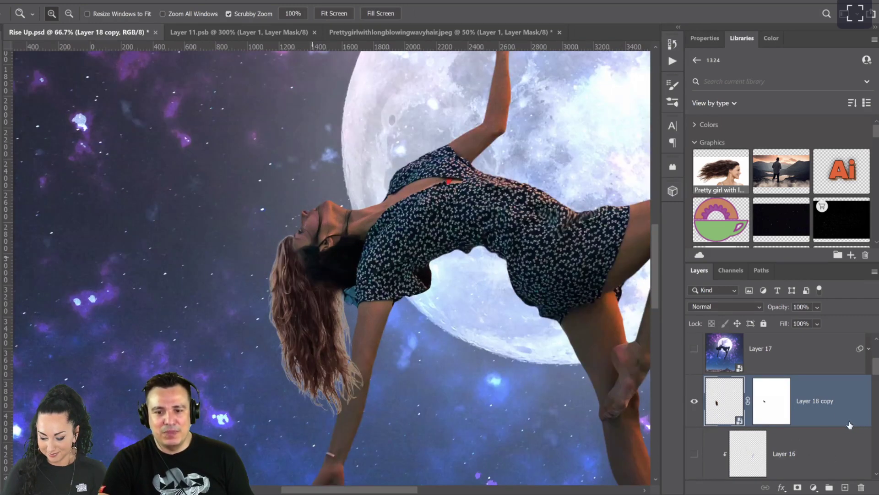
{"action": "key", "text": "ctrl+plus"}
{"action": "key", "text": "ctrl+plus"}
{"action": "key", "text": "ctrl+plus"}
{"action": "key", "text": "ctrl+plus"}
{"action": "left_click", "coordinate": [814, 487]}
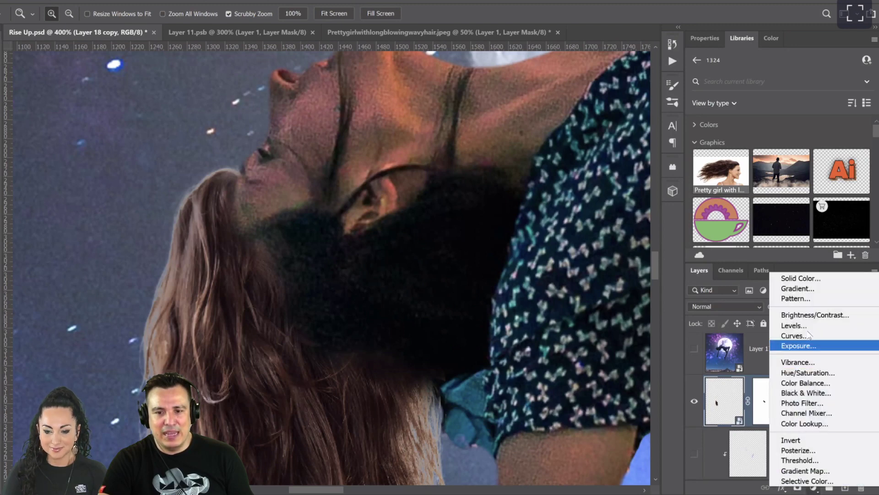
{"action": "left_click", "coordinate": [821, 326]}
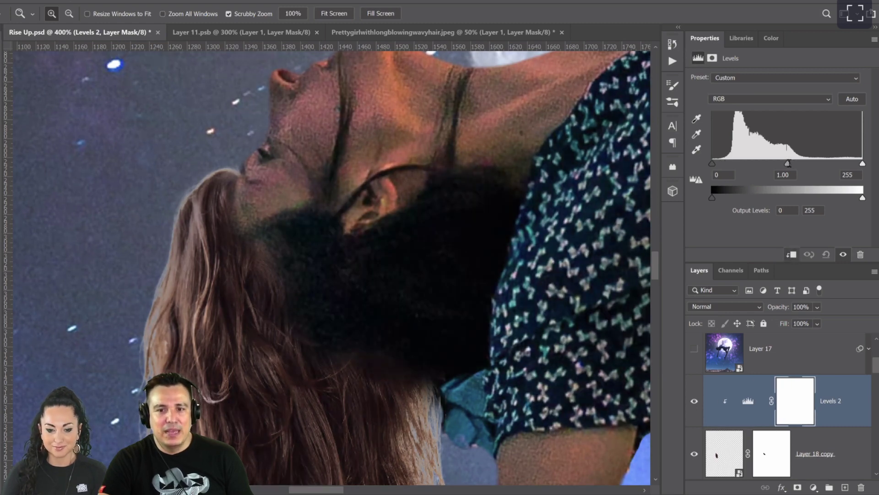
{"action": "left_click_drag", "start_coordinate": [810, 164], "coordinate": [820, 163]}
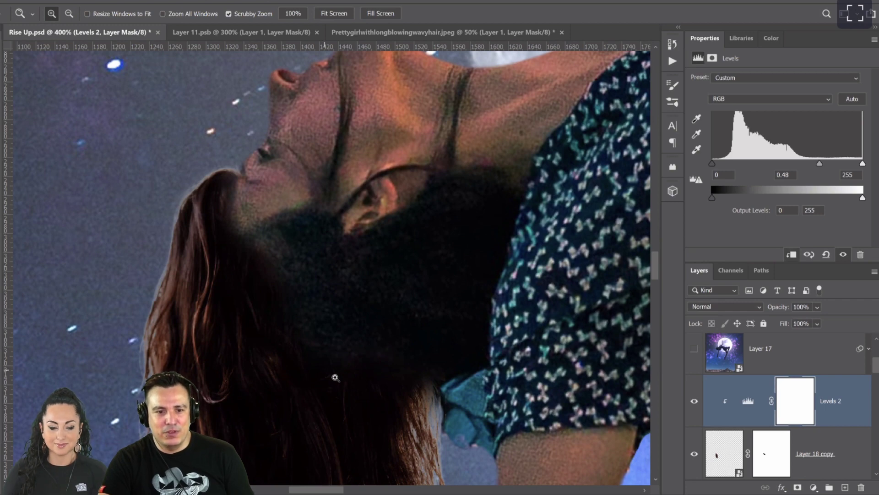
Step: Add a Hue/Saturation adjustment clipped to the hair and set its saturation to -51
{"action": "scroll", "coordinate": [349, 259], "scroll_direction": "down", "scroll_amount": 5}
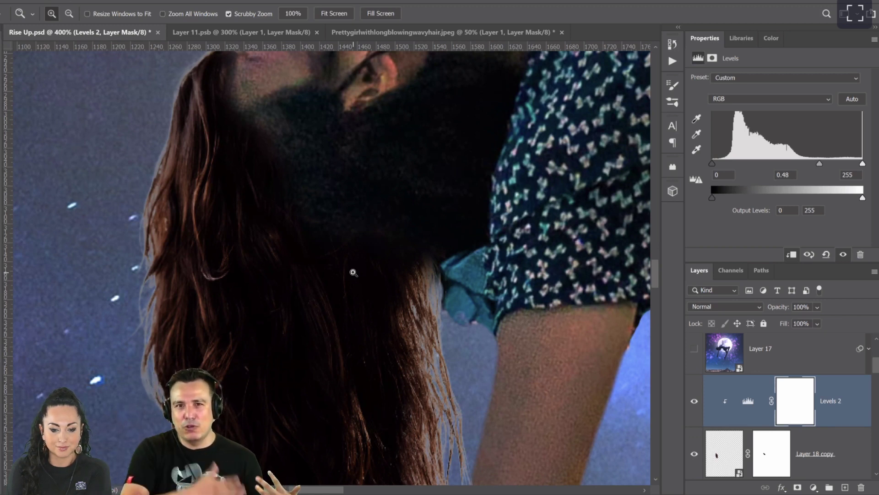
{"action": "left_click", "coordinate": [815, 486]}
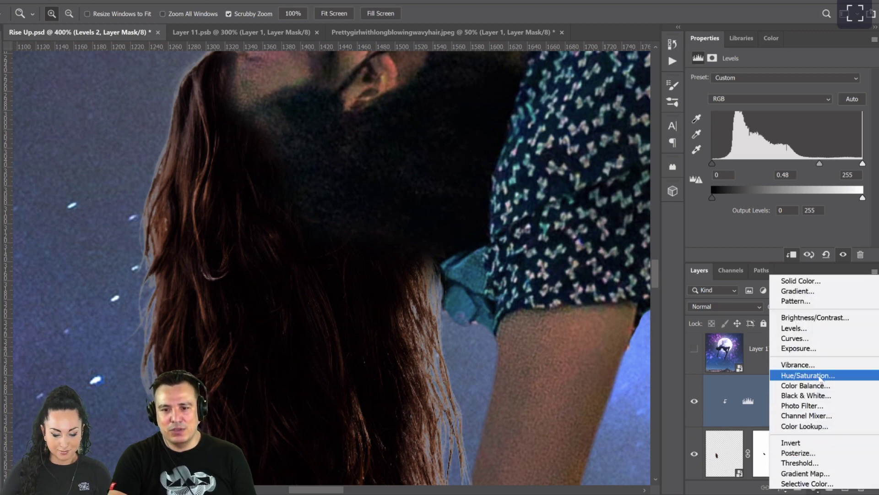
{"action": "left_click", "coordinate": [821, 377]}
{"action": "left_click", "coordinate": [792, 257]}
{"action": "left_click_drag", "start_coordinate": [778, 147], "coordinate": [731, 147]}
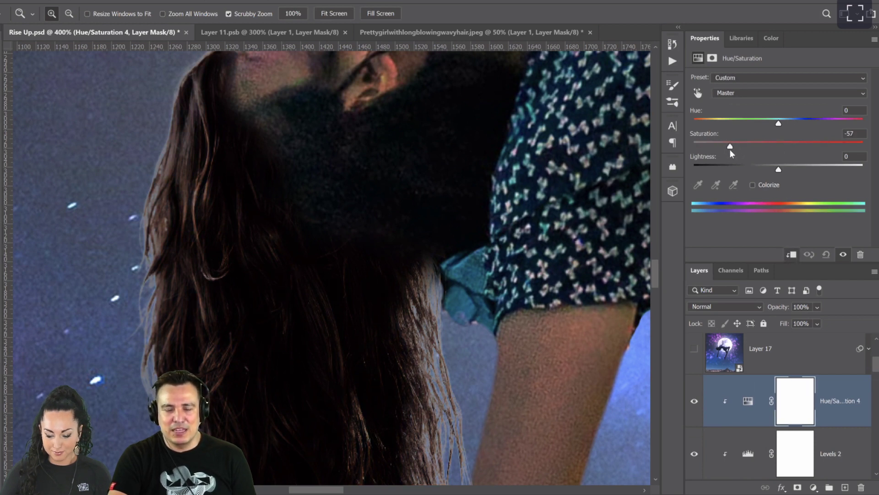
Step: Create a new empty layer directly above the hair's Hue/Saturation adjustment
{"action": "scroll", "coordinate": [139, 335], "scroll_direction": "down", "scroll_amount": 3}
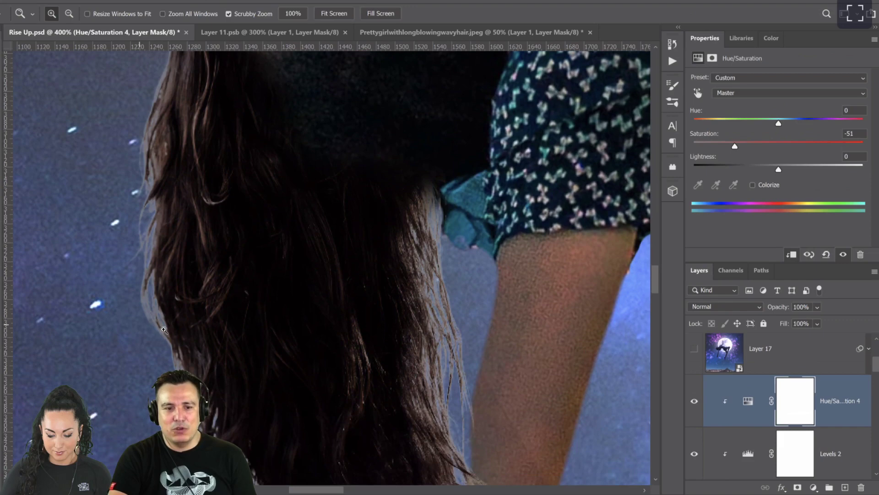
{"action": "scroll", "coordinate": [208, 346], "scroll_direction": "down", "scroll_amount": 5}
{"action": "scroll", "coordinate": [476, 227], "scroll_direction": "down", "scroll_amount": 2}
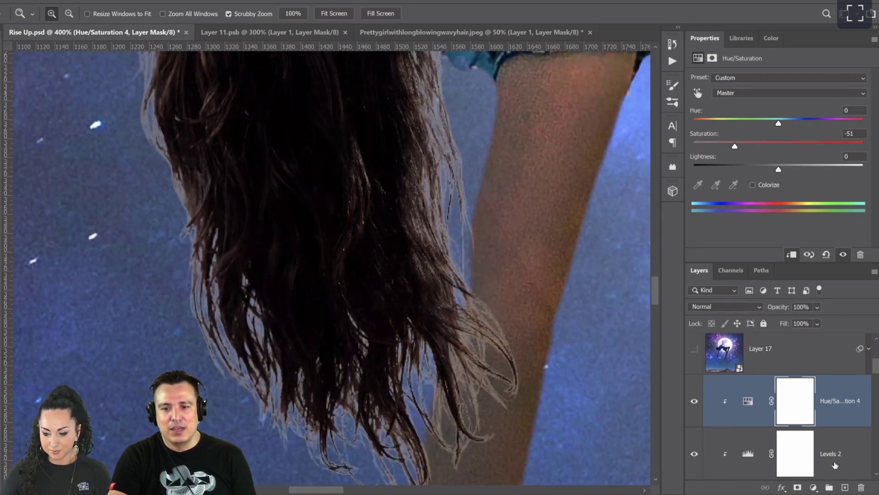
{"action": "scroll", "coordinate": [824, 449], "scroll_direction": "down", "scroll_amount": 1}
{"action": "left_click", "coordinate": [845, 487]}
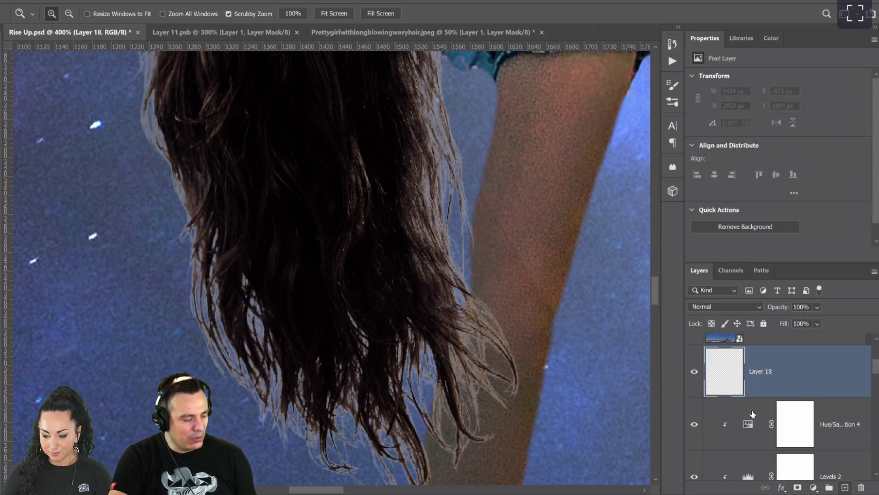
Step: Clip Layer 18 to the hair, sample its dark brown, and paint over the light fringe on the hair's left edge with an 80 px brush
{"action": "left_click", "coordinate": [754, 414], "text": "alt"}
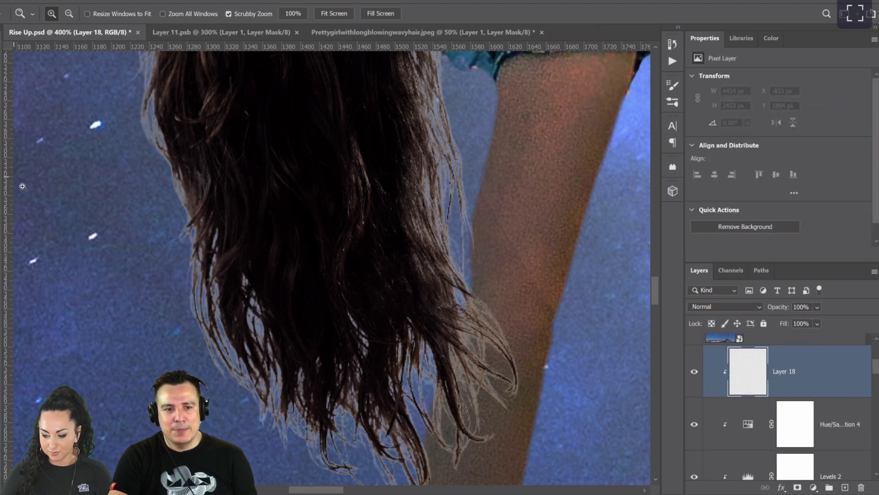
{"action": "key", "text": "b"}
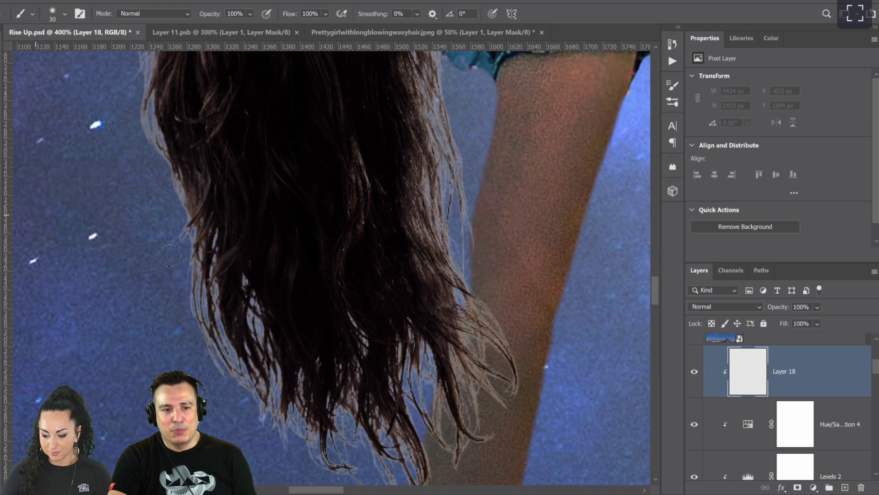
{"action": "left_click", "coordinate": [209, 223], "text": "alt"}
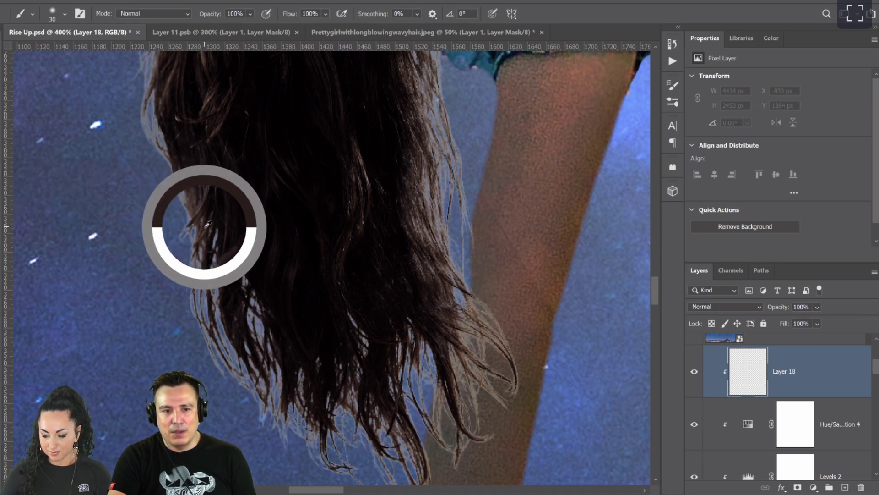
{"action": "left_click_drag", "start_coordinate": [165, 190], "coordinate": [170, 220]}
{"action": "left_click_drag", "start_coordinate": [158, 163], "coordinate": [140, 89]}
{"action": "mouse_move", "coordinate": [194, 256]}
{"action": "left_mouse_down"}
{"action": "mouse_move", "coordinate": [189, 350]}
{"action": "mouse_move", "coordinate": [192, 238]}
{"action": "mouse_move", "coordinate": [271, 412]}
{"action": "mouse_move", "coordinate": [242, 385]}
{"action": "mouse_move", "coordinate": [323, 451]}
{"action": "mouse_move", "coordinate": [307, 449]}
{"action": "mouse_move", "coordinate": [255, 355]}
{"action": "left_mouse_up"}
{"action": "scroll", "coordinate": [220, 302], "scroll_direction": "down", "scroll_amount": 3}
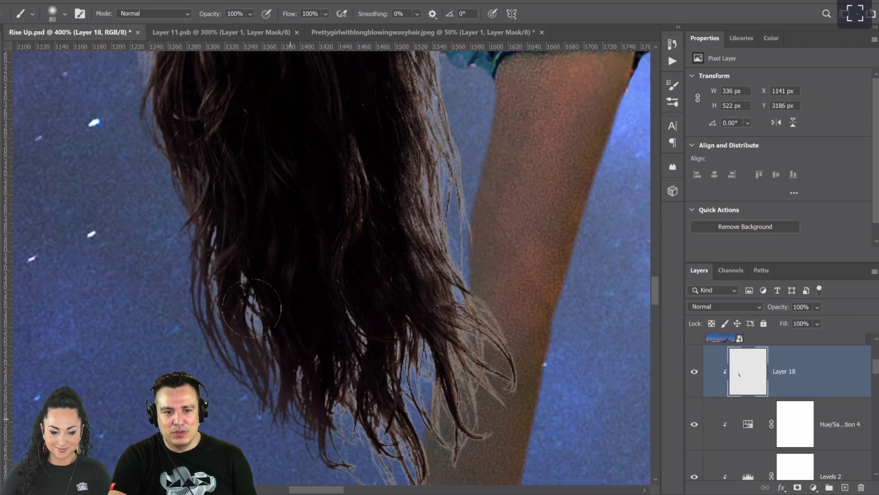
Step: Paint the sampled dark brown over the pale strands along the hair's lower tips, its right edge and its upper left edge
{"action": "scroll", "coordinate": [231, 316], "scroll_direction": "right", "scroll_amount": 5}
{"action": "mouse_move", "coordinate": [263, 284]}
{"action": "left_mouse_down"}
{"action": "mouse_move", "coordinate": [321, 362]}
{"action": "mouse_move", "coordinate": [366, 275]}
{"action": "mouse_move", "coordinate": [389, 328]}
{"action": "mouse_move", "coordinate": [408, 182]}
{"action": "mouse_move", "coordinate": [403, 230]}
{"action": "left_mouse_up"}
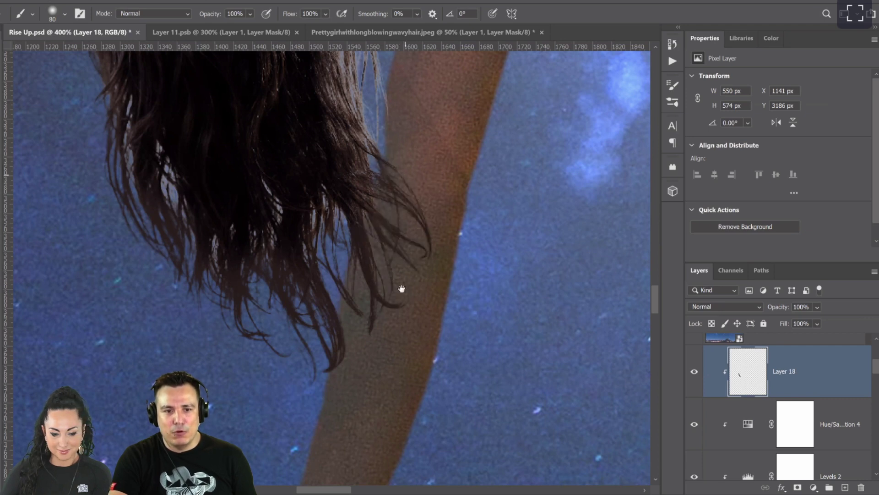
{"action": "left_click_drag", "start_coordinate": [396, 346], "coordinate": [398, 353]}
{"action": "left_click_drag", "start_coordinate": [377, 262], "coordinate": [371, 484]}
{"action": "mouse_move", "coordinate": [352, 241]}
{"action": "left_mouse_down"}
{"action": "mouse_move", "coordinate": [339, 184]}
{"action": "mouse_move", "coordinate": [362, 126]}
{"action": "mouse_move", "coordinate": [339, 92]}
{"action": "mouse_move", "coordinate": [328, 171]}
{"action": "left_mouse_up"}
{"action": "left_click_drag", "start_coordinate": [212, 219], "coordinate": [278, 339]}
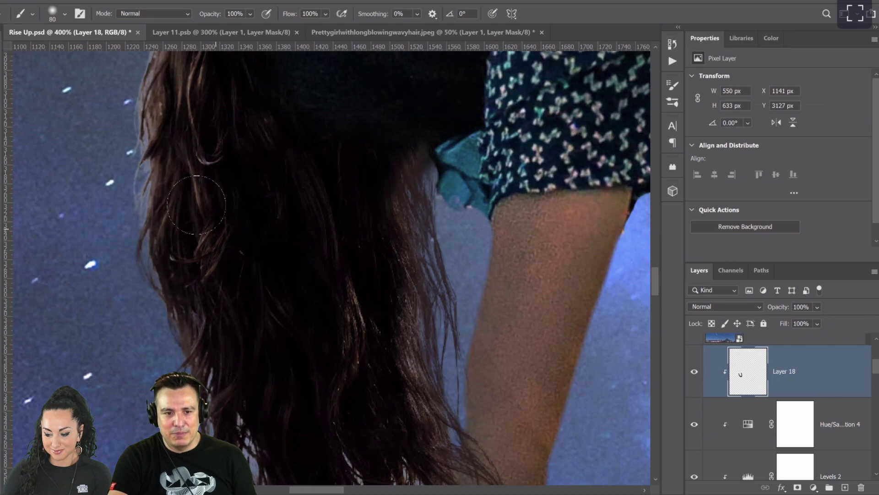
{"action": "left_click_drag", "start_coordinate": [182, 194], "coordinate": [245, 302]}
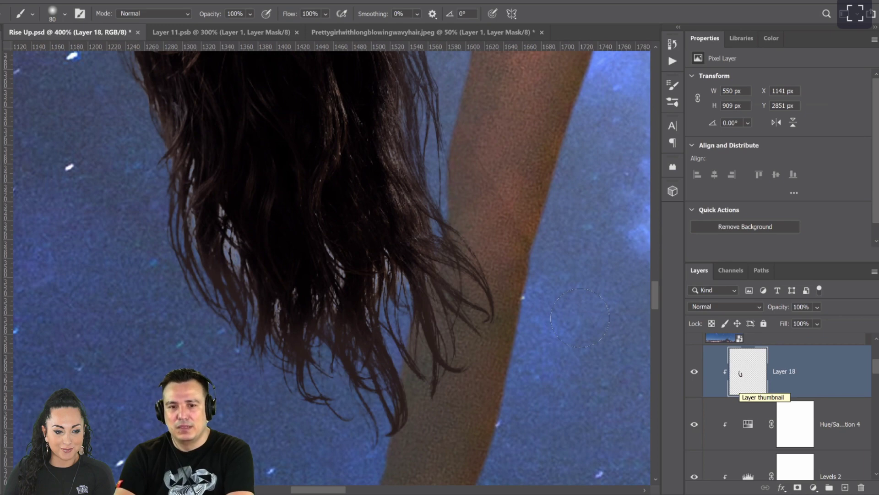
{"action": "scroll", "coordinate": [467, 310], "scroll_direction": "up", "scroll_amount": 5}
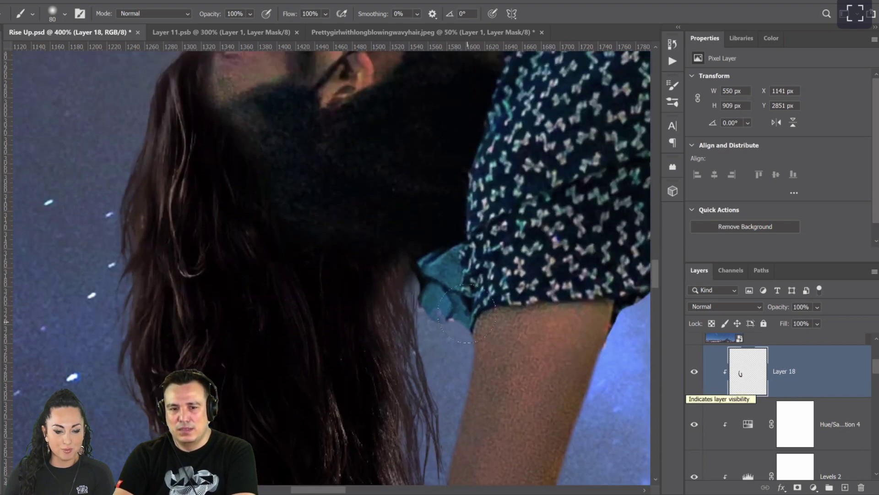
{"action": "scroll", "coordinate": [466, 313], "scroll_direction": "down", "scroll_amount": 5}
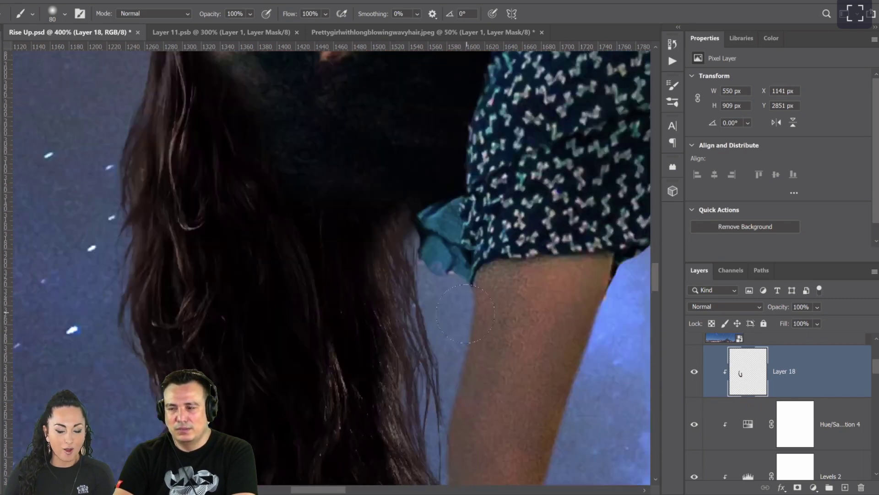
{"action": "scroll", "coordinate": [465, 314], "scroll_direction": "down", "scroll_amount": 2}
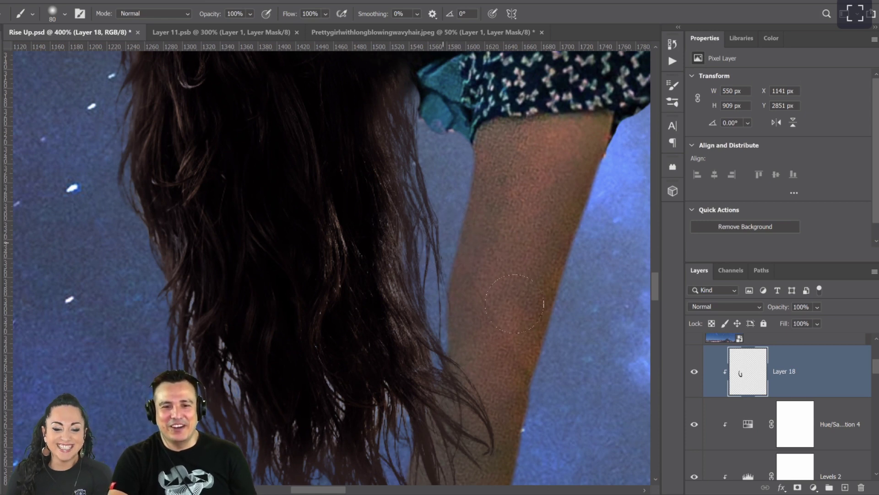
{"action": "scroll", "coordinate": [515, 302], "scroll_direction": "down", "scroll_amount": 1}
{"action": "scroll", "coordinate": [436, 416], "scroll_direction": "down", "scroll_amount": 2}
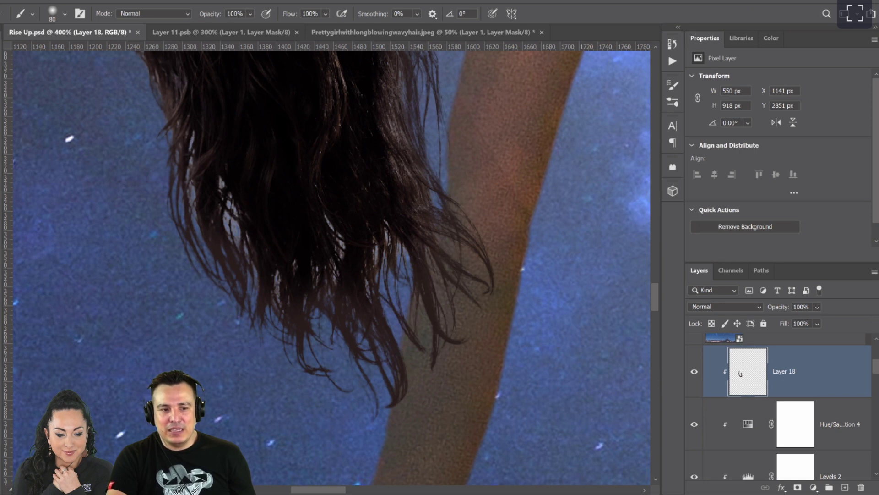
Step: Set the blend mode of the painted Layer 18 to Darken
{"action": "key", "text": "z"}
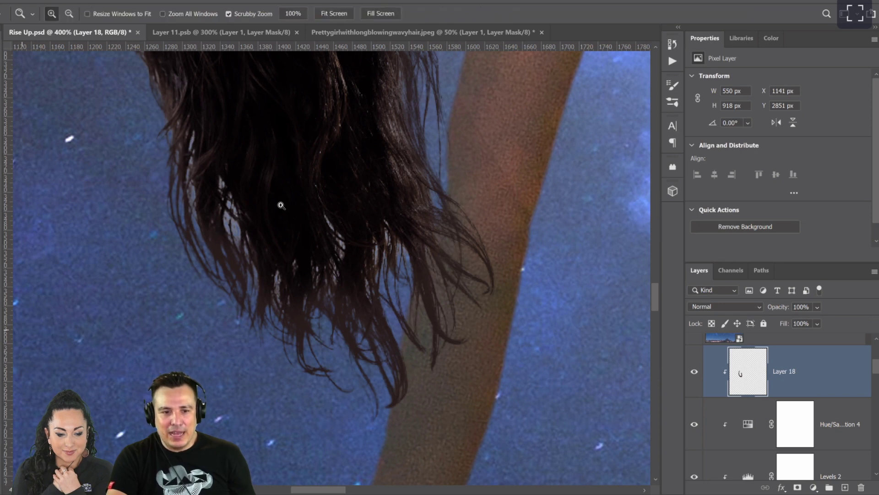
{"action": "left_click", "coordinate": [261, 227]}
{"action": "left_click", "coordinate": [264, 239], "text": "alt"}
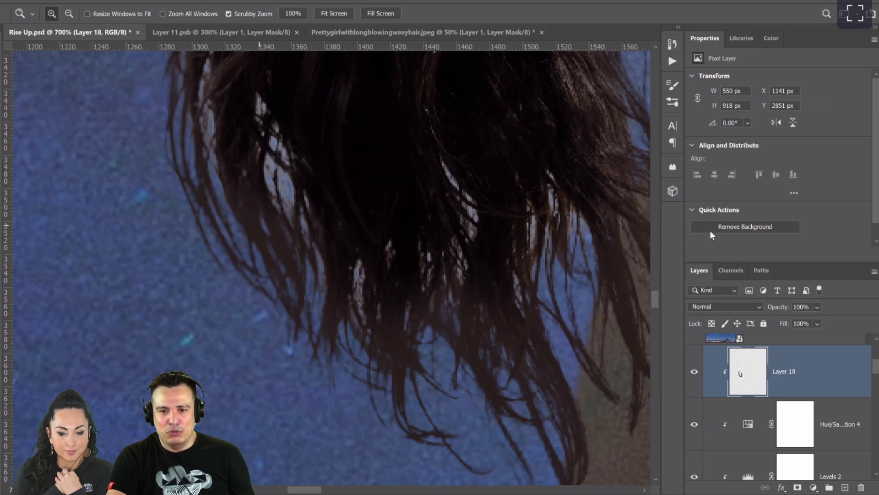
{"action": "key", "text": "ctrl+plus"}
{"action": "key", "text": "ctrl+plus"}
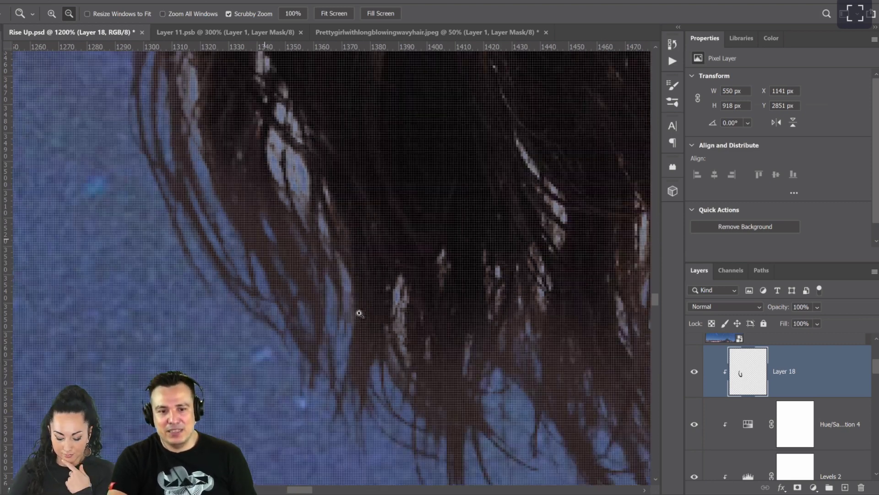
{"action": "key", "text": "shift+alt+k"}
{"action": "left_click", "coordinate": [324, 317], "text": "alt"}
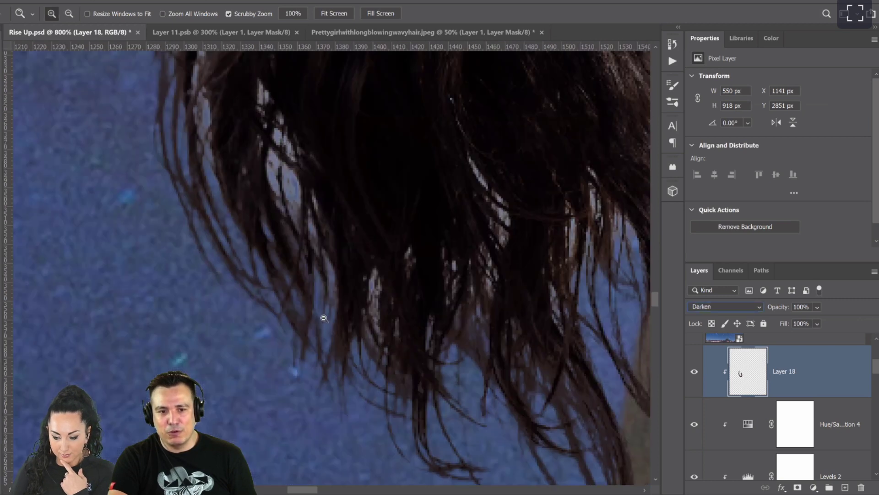
Step: Examine the darkened strands at pixel level, the woman within the whole composition, and her hair at 100% zoom
{"action": "left_click", "coordinate": [324, 318]}
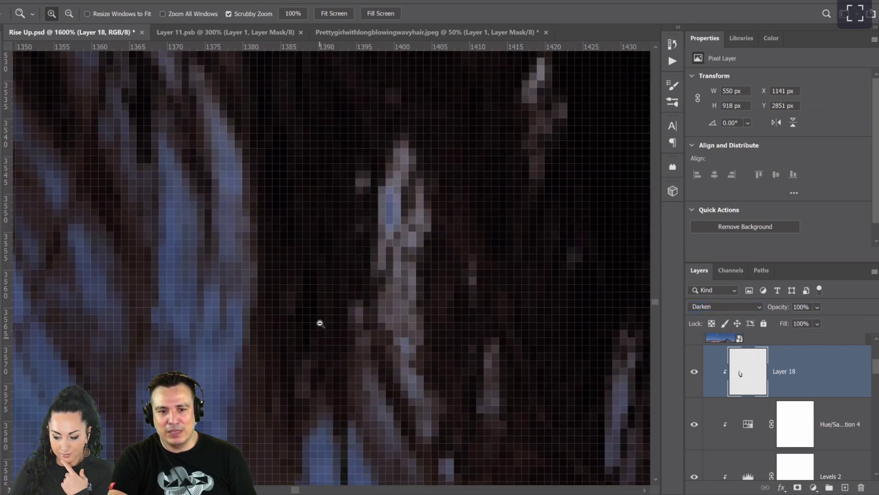
{"action": "left_click", "coordinate": [337, 401], "text": "alt"}
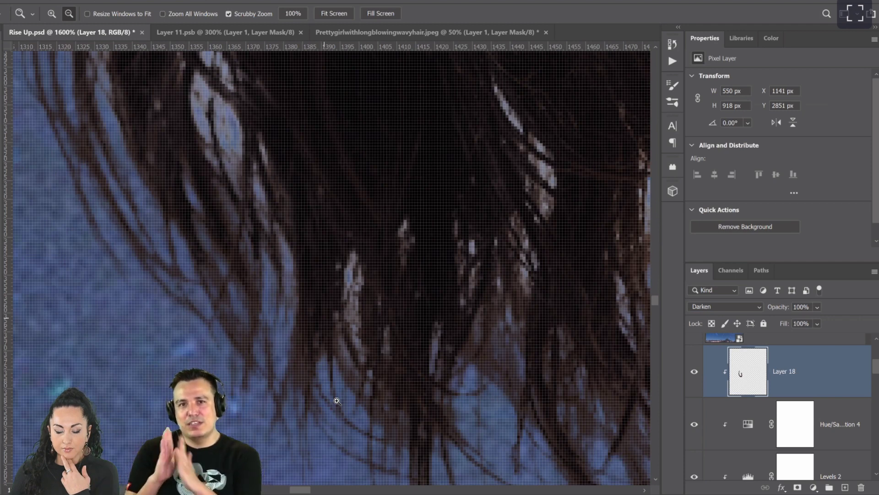
{"action": "left_click", "coordinate": [336, 400], "text": "alt"}
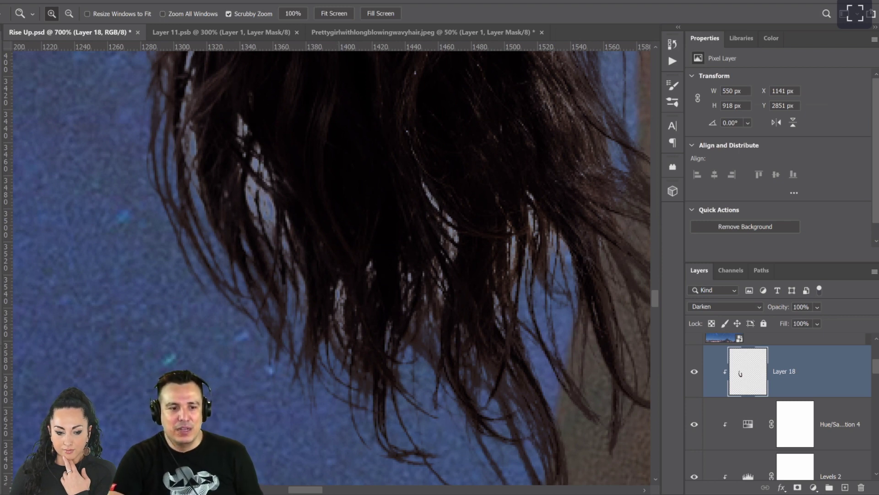
{"action": "key", "text": "h"}
{"action": "left_click", "coordinate": [282, 295]}
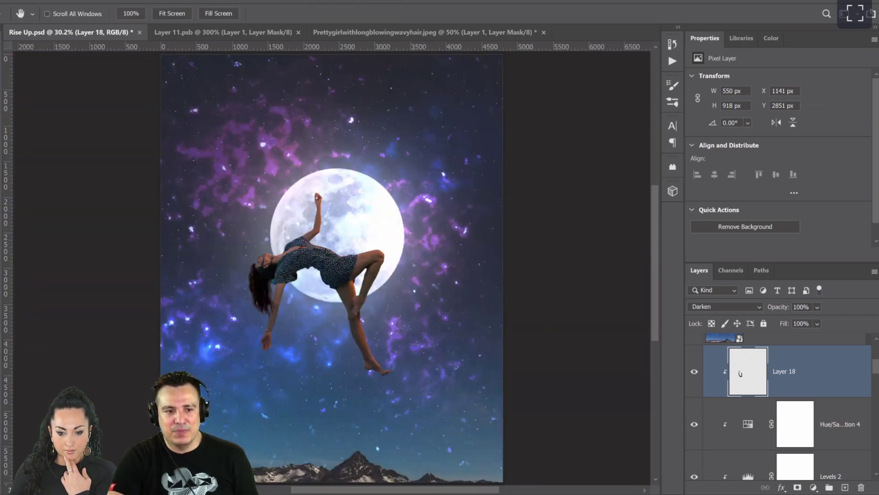
{"action": "left_click", "coordinate": [284, 279]}
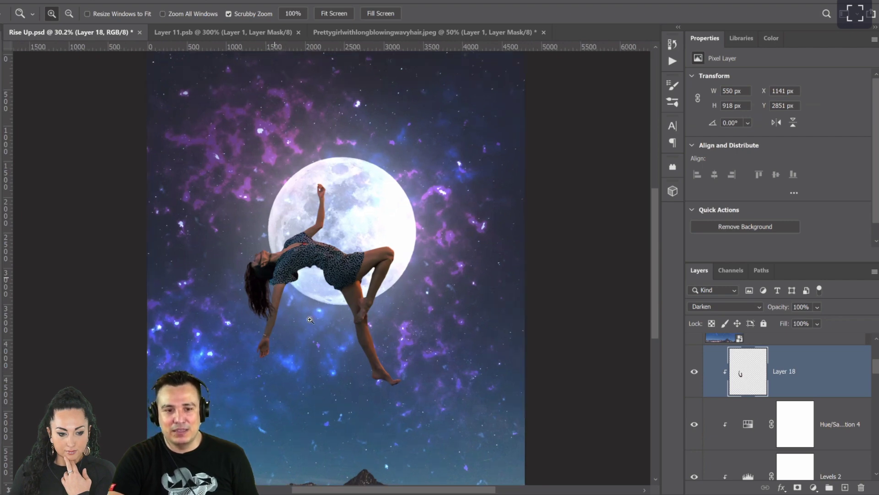
{"action": "left_click", "coordinate": [270, 282]}
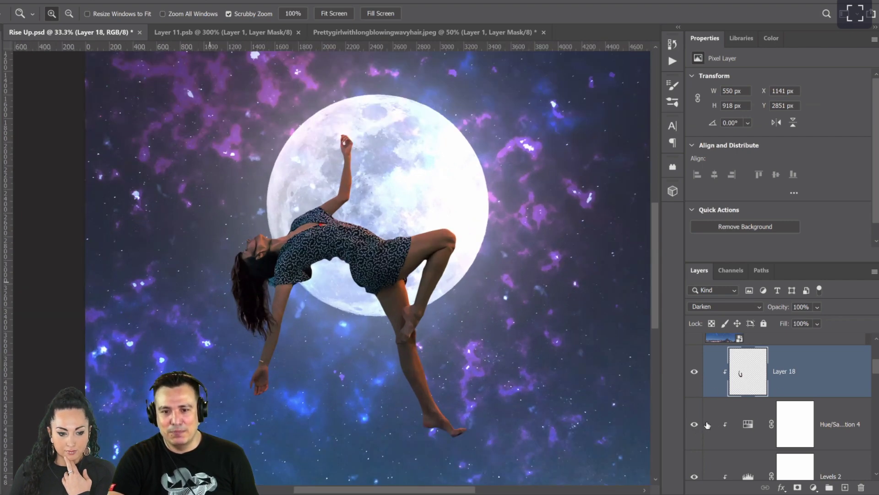
{"action": "key", "text": "ctrl+1"}
{"action": "scroll", "coordinate": [737, 439], "scroll_direction": "down", "scroll_amount": 1}
Step: Convert Layer 18, its Hue/Saturation and Levels adjustments and Layer 18 copy together into one smart object
{"action": "left_click", "coordinate": [745, 448]}
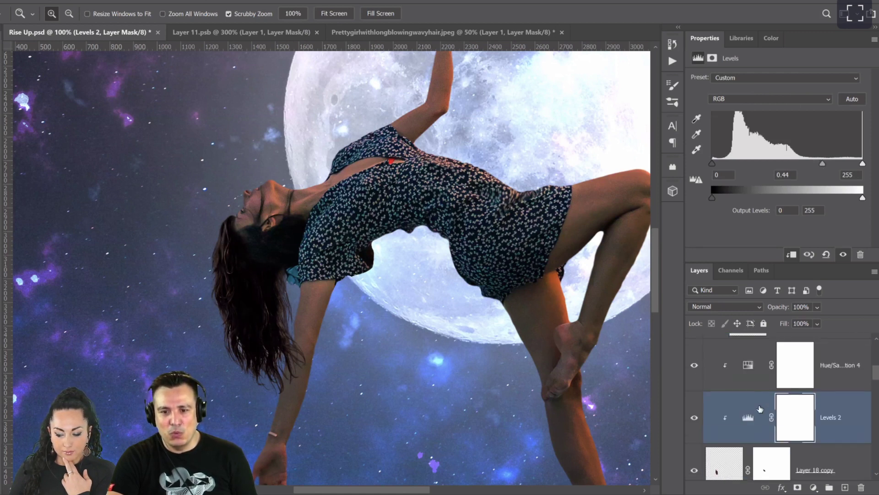
{"action": "scroll", "coordinate": [819, 440], "scroll_direction": "down", "scroll_amount": 2}
{"action": "left_click", "coordinate": [830, 448]}
{"action": "scroll", "coordinate": [829, 439], "scroll_direction": "down", "scroll_amount": 1}
{"action": "scroll", "coordinate": [829, 438], "scroll_direction": "up", "scroll_amount": 1}
{"action": "scroll", "coordinate": [827, 431], "scroll_direction": "down", "scroll_amount": 2}
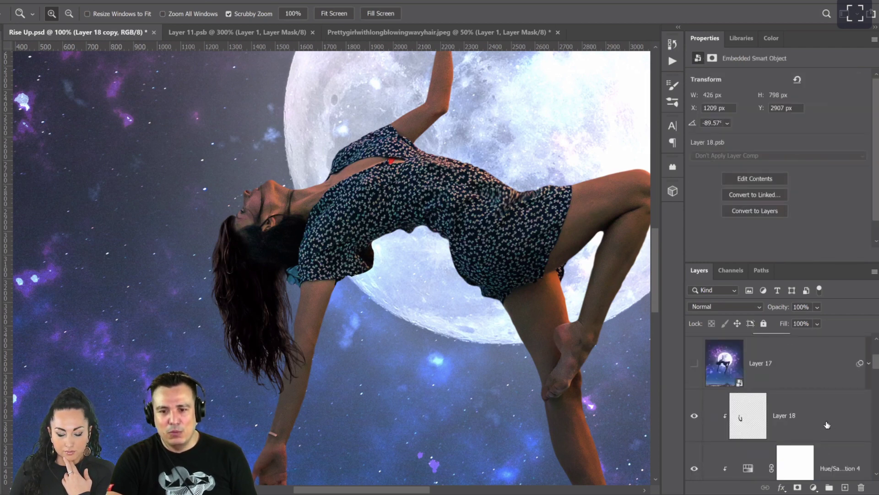
{"action": "left_click", "coordinate": [827, 424], "text": "shift"}
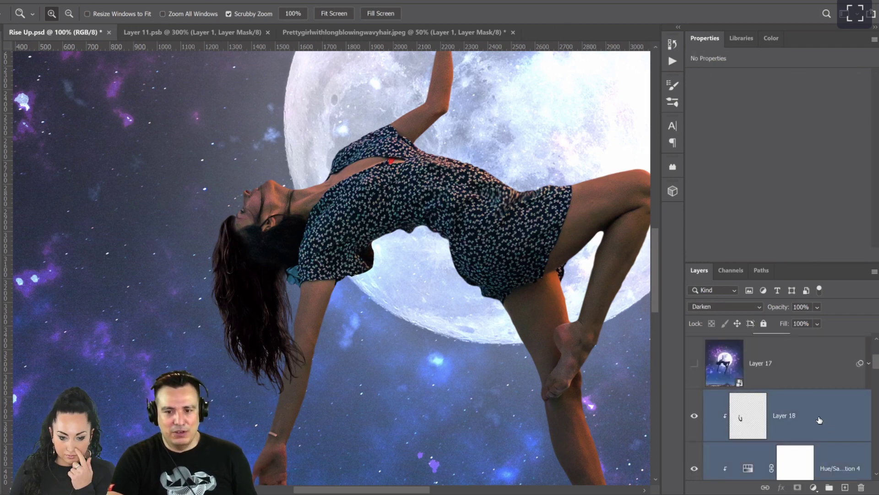
{"action": "right_click", "coordinate": [819, 418]}
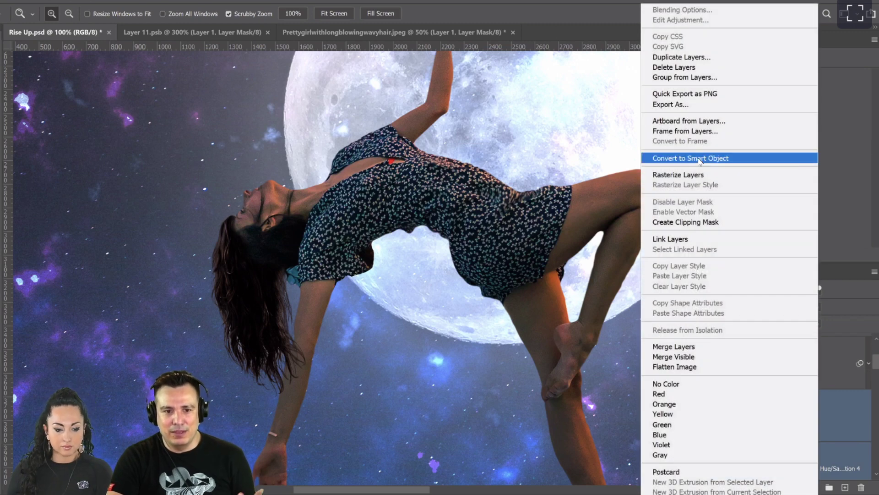
{"action": "left_click", "coordinate": [699, 158]}
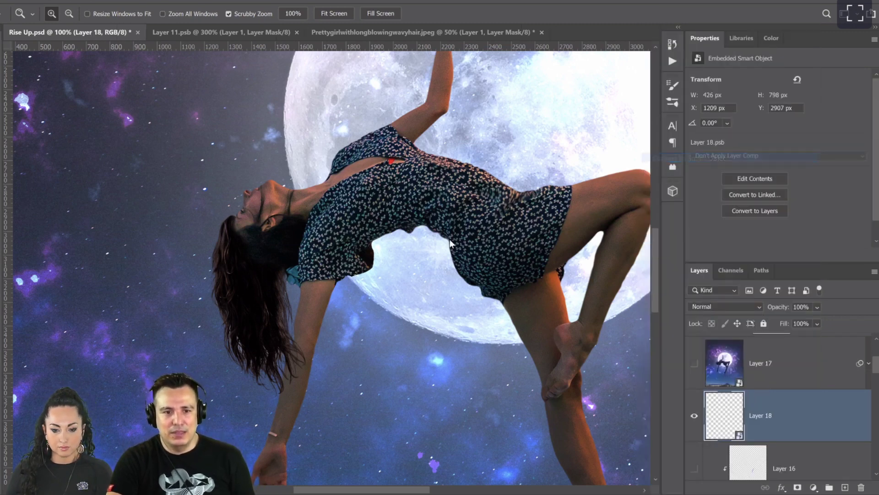
Step: Puppet Warp the hair, pinning it near the head and swinging its lower end away from the woman's arm
{"action": "left_click", "coordinate": [20, 3]}
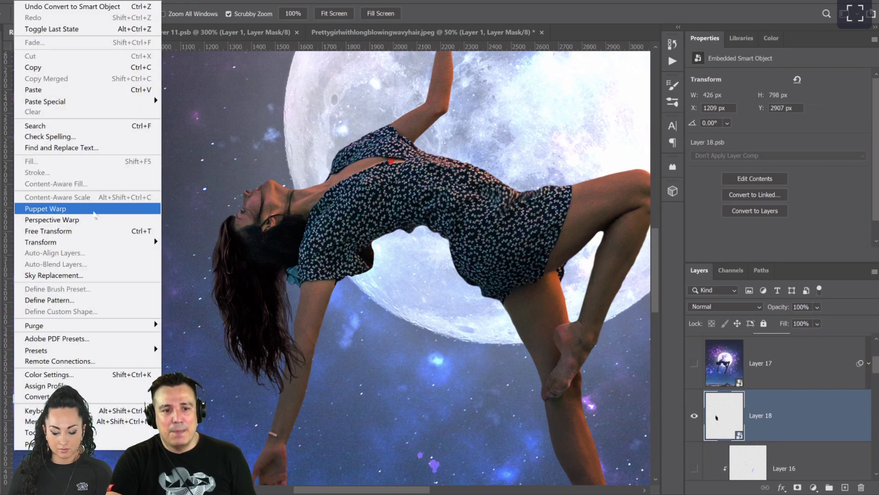
{"action": "left_click", "coordinate": [85, 209]}
{"action": "left_click", "coordinate": [242, 256]}
{"action": "left_click", "coordinate": [267, 350]}
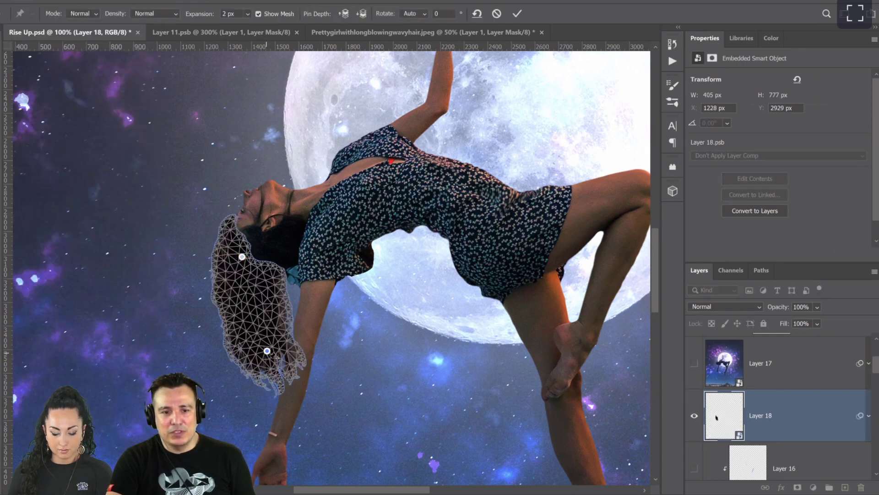
{"action": "left_click", "coordinate": [279, 279]}
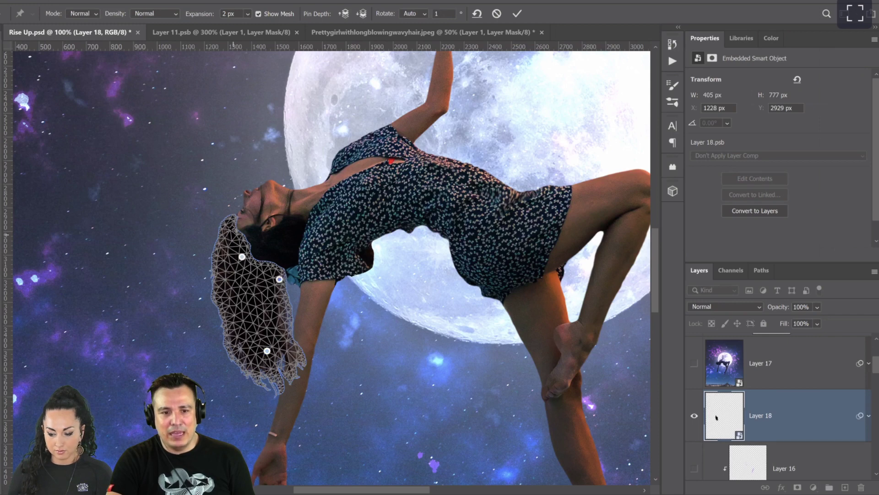
{"action": "left_click", "coordinate": [227, 231]}
{"action": "mouse_move", "coordinate": [265, 358]}
{"action": "left_mouse_down"}
{"action": "mouse_move", "coordinate": [231, 360]}
{"action": "mouse_move", "coordinate": [255, 364]}
{"action": "left_mouse_up"}
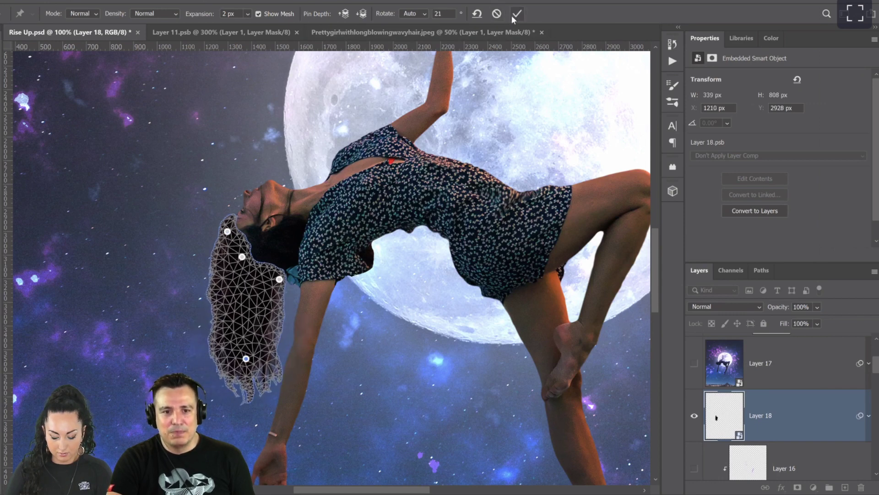
{"action": "left_click", "coordinate": [517, 13]}
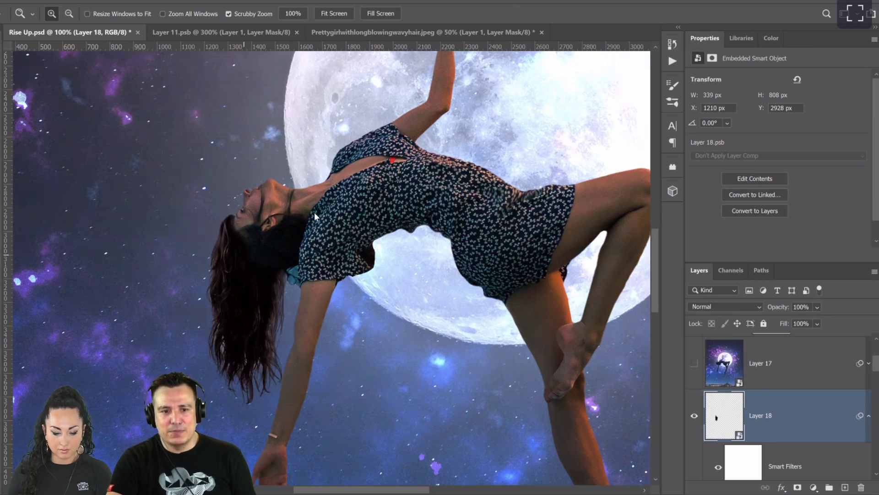
Step: Collapse Layer 18's smart filters and inspect the join between the new hair and the dark area beneath the woman's ear
{"action": "left_click", "coordinate": [244, 221]}
{"action": "left_click", "coordinate": [261, 186]}
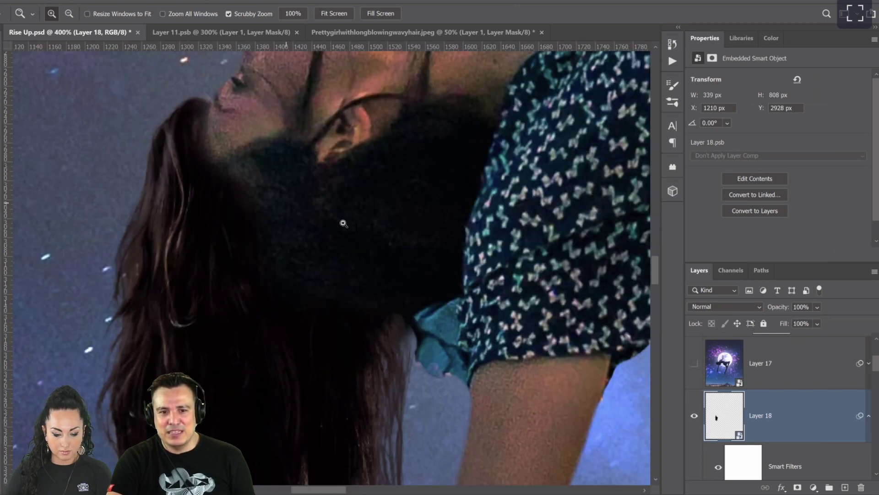
{"action": "left_click", "coordinate": [344, 225]}
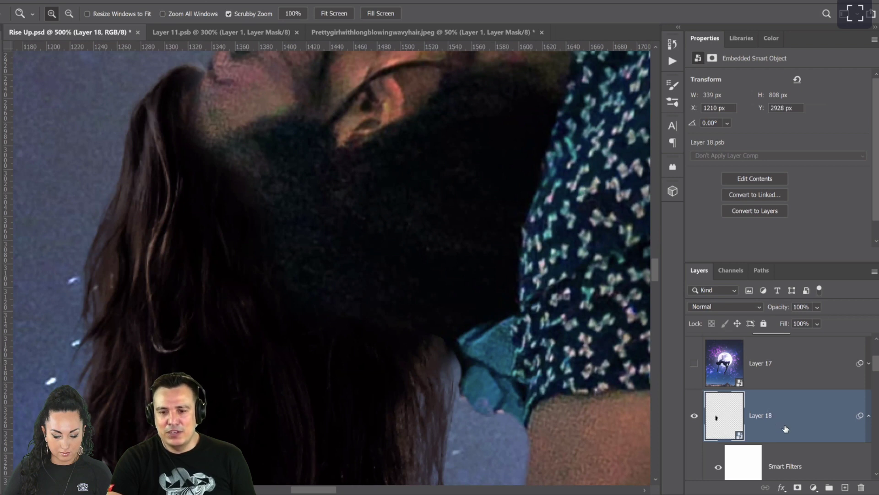
{"action": "scroll", "coordinate": [785, 428], "scroll_direction": "down", "scroll_amount": 2}
{"action": "left_click", "coordinate": [869, 371]}
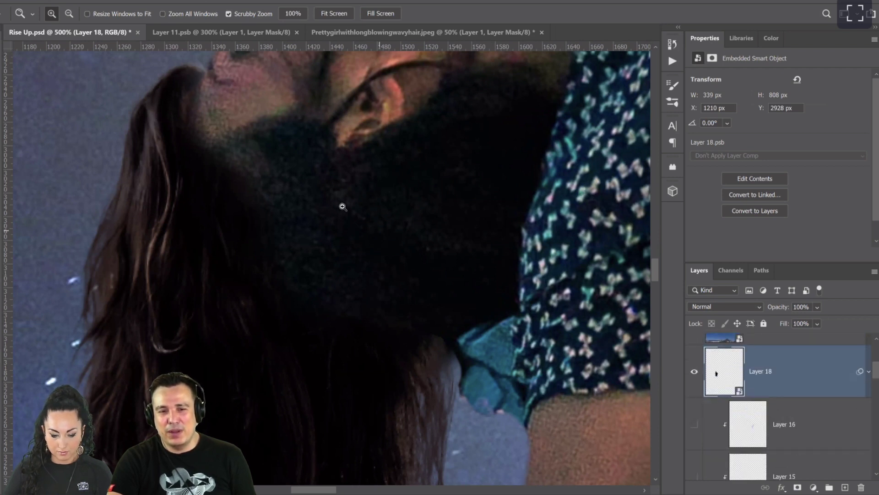
{"action": "scroll", "coordinate": [362, 212], "scroll_direction": "down", "scroll_amount": 3}
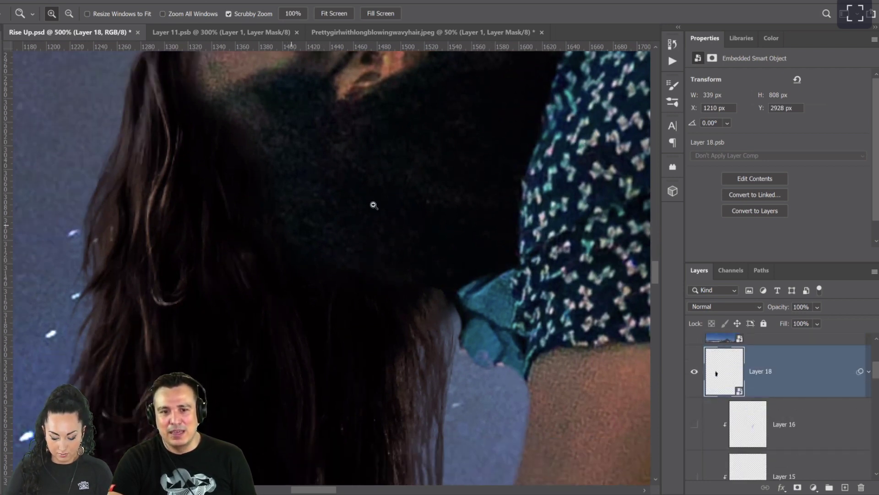
Step: Examine how the new hair joins the woman's head up close and how it reads within the whole composition
{"action": "scroll", "coordinate": [374, 205], "scroll_direction": "down", "scroll_amount": 1}
{"action": "right_click", "coordinate": [376, 170]}
{"action": "right_click", "coordinate": [248, 280]}
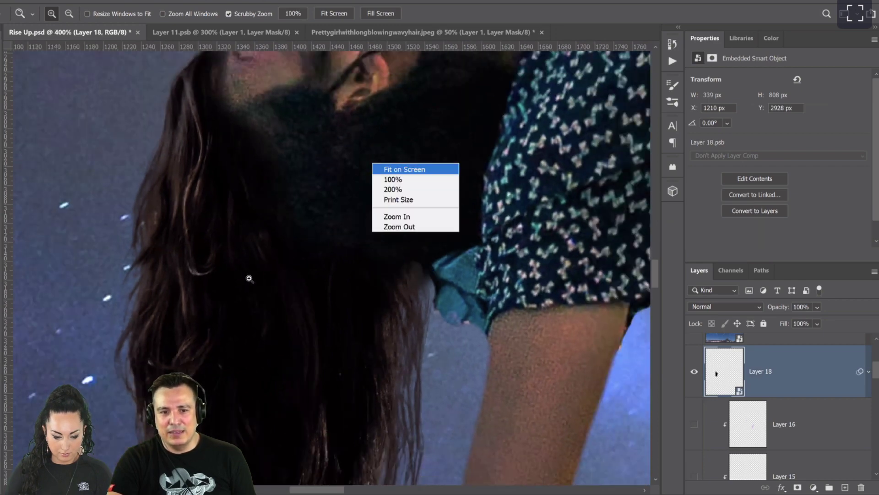
{"action": "left_click", "coordinate": [393, 169]}
{"action": "left_click", "coordinate": [455, 243]}
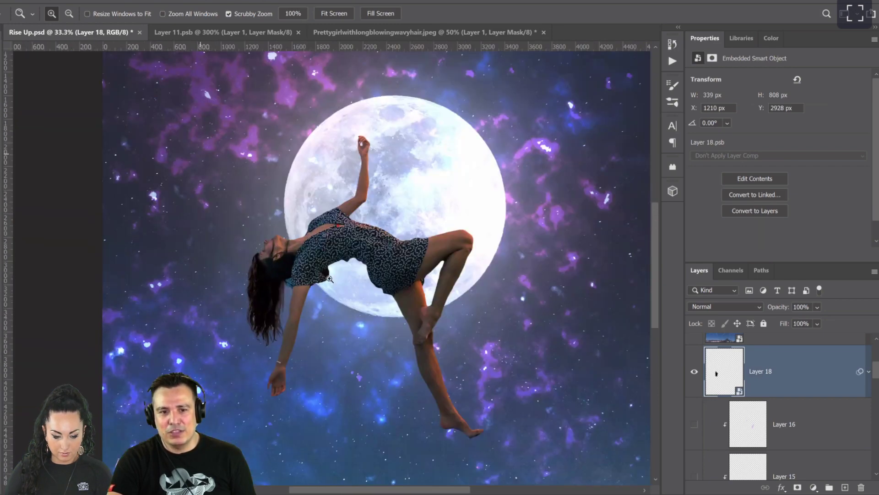
{"action": "left_click", "coordinate": [306, 298]}
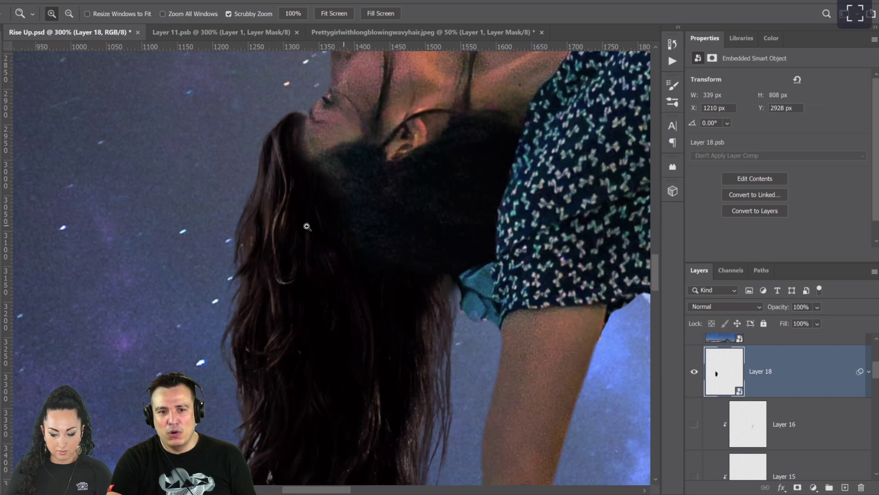
{"action": "right_click", "coordinate": [359, 208]}
{"action": "left_click", "coordinate": [375, 268]}
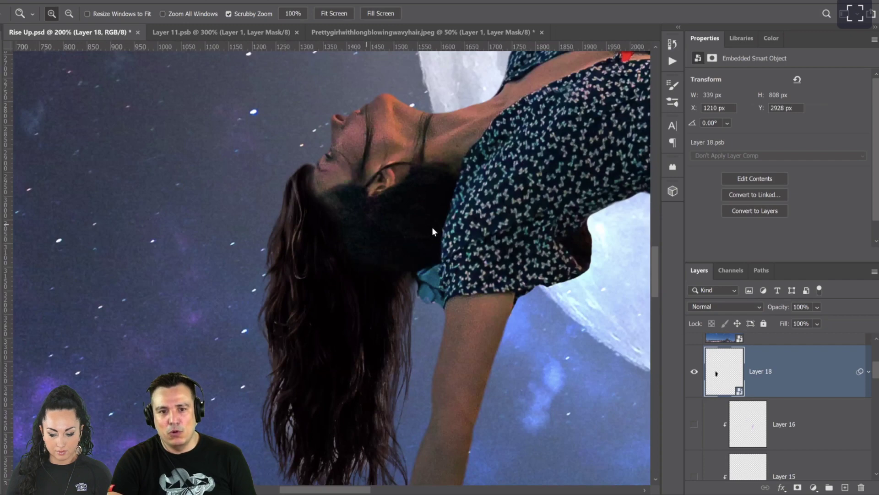
{"action": "right_click", "coordinate": [415, 224]}
{"action": "left_click", "coordinate": [431, 230]}
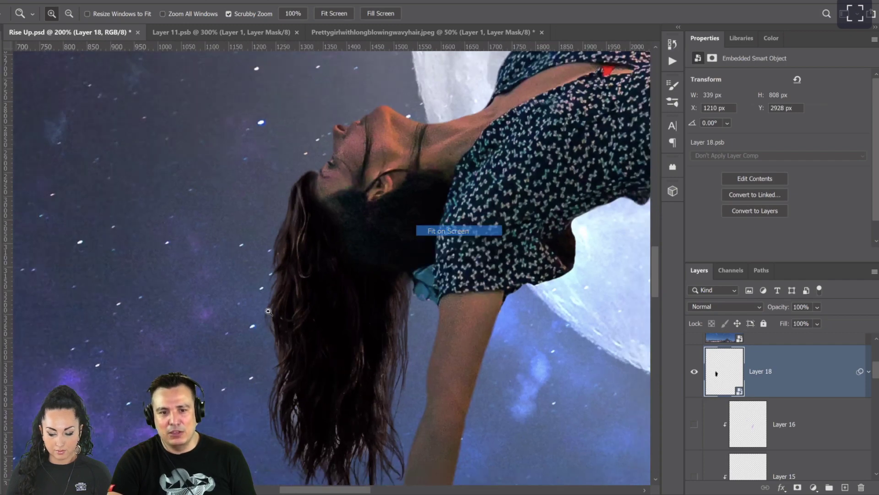
{"action": "key", "text": "ctrl+plus"}
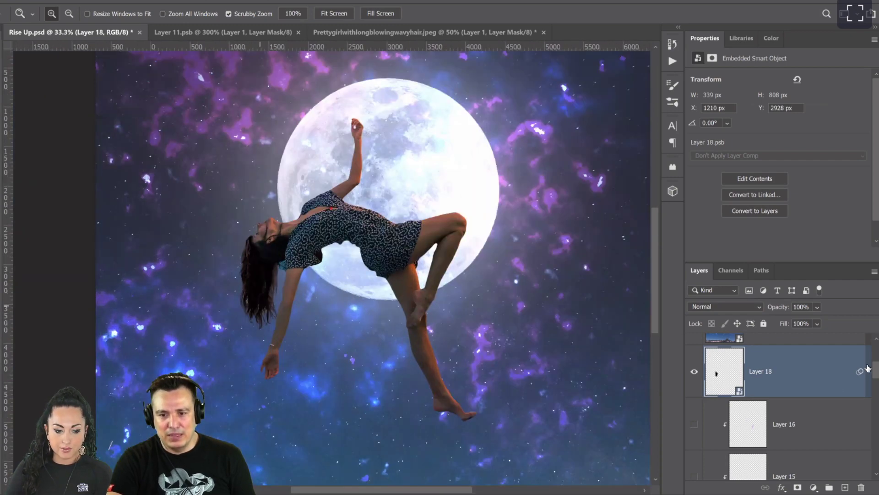
{"action": "key", "text": "ctrl+plus"}
{"action": "key", "text": "ctrl+plus"}
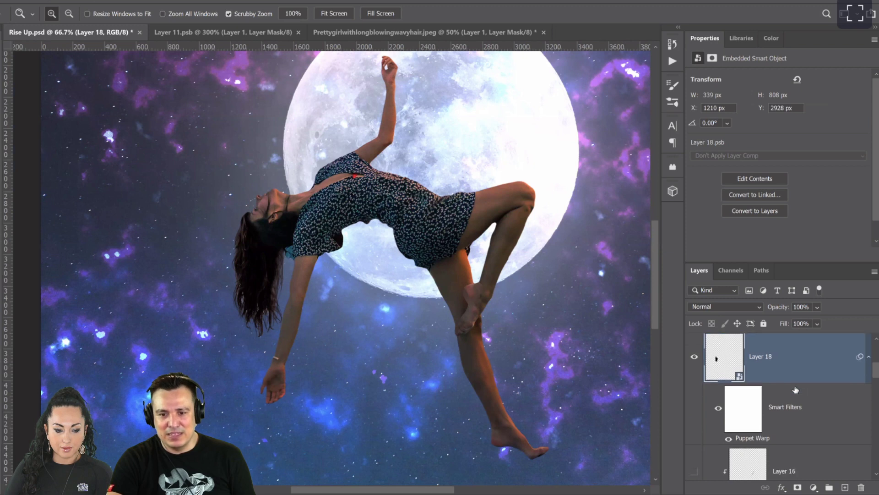
Step: Show the adjustment layers clipped to the woman and hide the color group and the luminosity and saturation adjustments
{"action": "scroll", "coordinate": [787, 392], "scroll_direction": "down", "scroll_amount": 3}
{"action": "scroll", "coordinate": [697, 411], "scroll_direction": "down", "scroll_amount": 3}
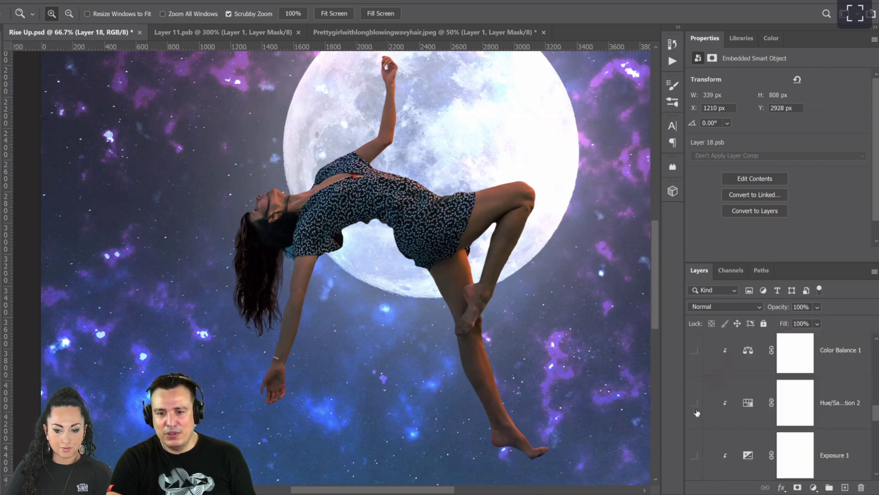
{"action": "left_click_drag", "start_coordinate": [696, 378], "coordinate": [694, 320]}
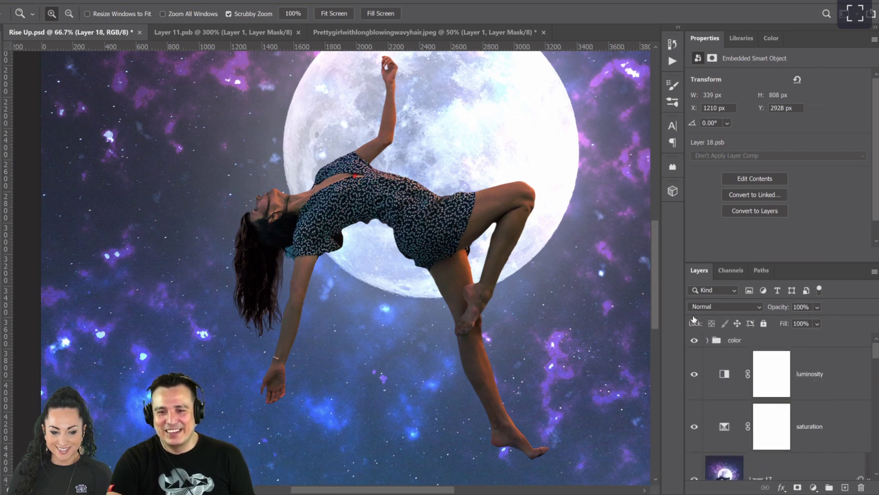
{"action": "left_click", "coordinate": [696, 371]}
{"action": "left_click_drag", "start_coordinate": [694, 372], "coordinate": [695, 348]}
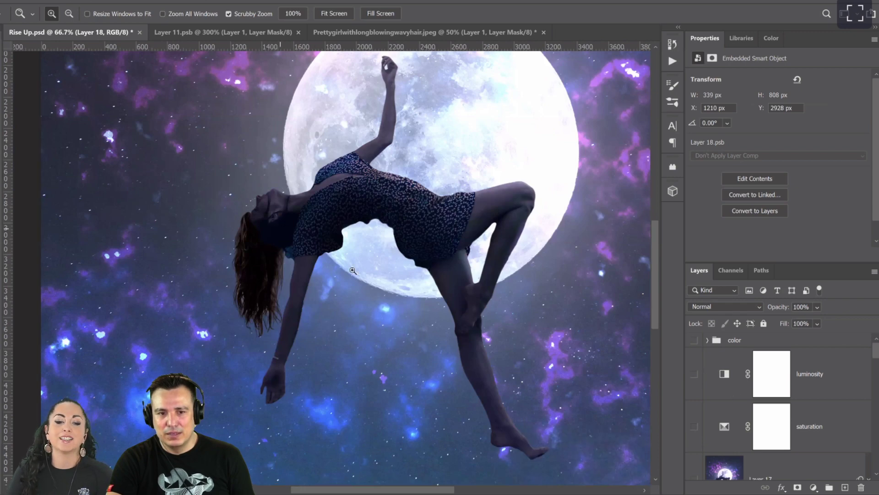
Step: Examine the new hair's tone and edges against the woman's darkened face, neck and dress at several magnifications
{"action": "left_click", "coordinate": [324, 262]}
{"action": "left_click", "coordinate": [310, 341]}
{"action": "left_click", "coordinate": [315, 340]}
{"action": "left_click", "coordinate": [323, 335]}
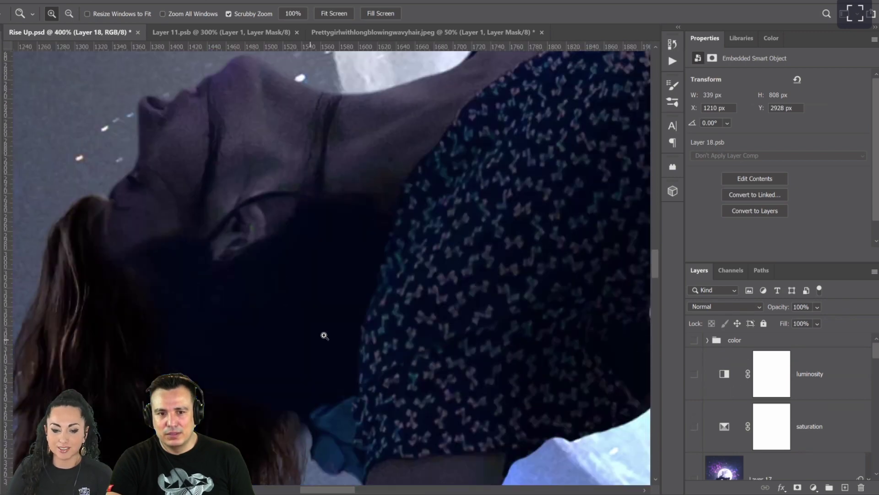
{"action": "left_click", "coordinate": [336, 316]}
{"action": "left_click", "coordinate": [322, 284]}
{"action": "scroll", "coordinate": [320, 281], "scroll_direction": "down", "scroll_amount": 5}
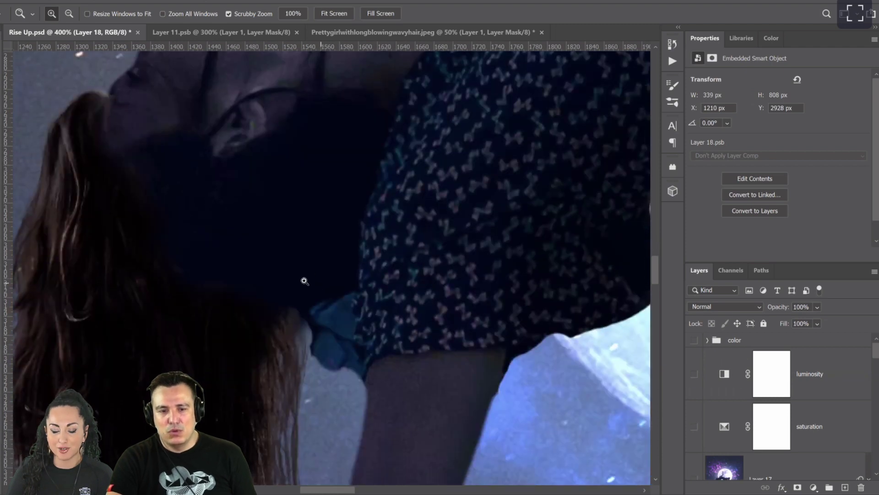
{"action": "right_click", "coordinate": [288, 270]}
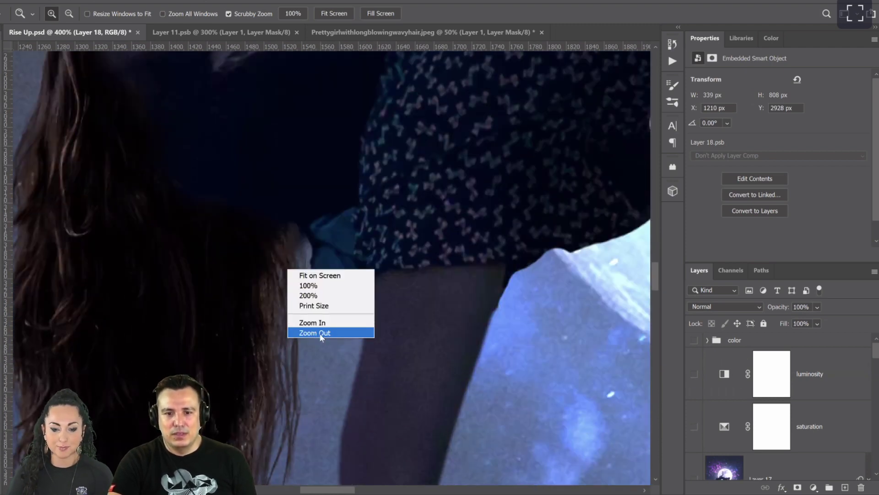
{"action": "left_click", "coordinate": [334, 222]}
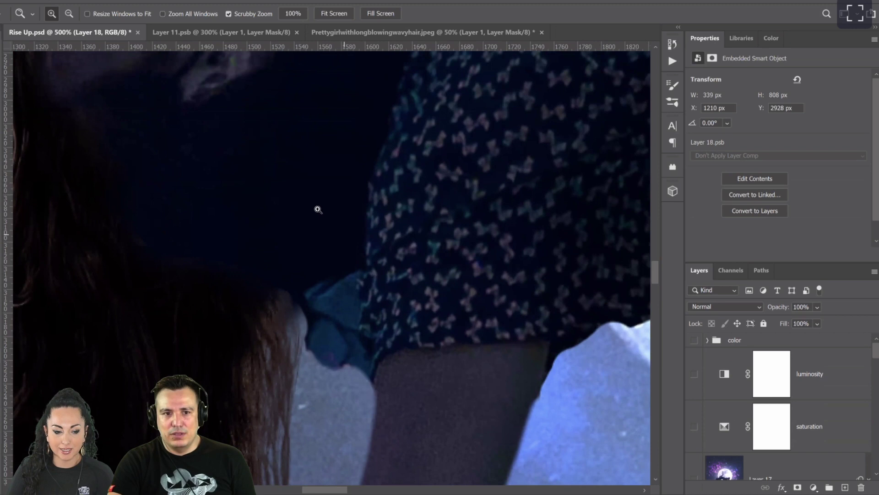
{"action": "scroll", "coordinate": [317, 204], "scroll_direction": "up", "scroll_amount": 8}
{"action": "right_click", "coordinate": [257, 220]}
{"action": "left_click", "coordinate": [270, 269]}
{"action": "right_click", "coordinate": [306, 330]}
{"action": "left_click", "coordinate": [321, 326]}
{"action": "right_click", "coordinate": [337, 350]}
{"action": "left_click", "coordinate": [339, 350]}
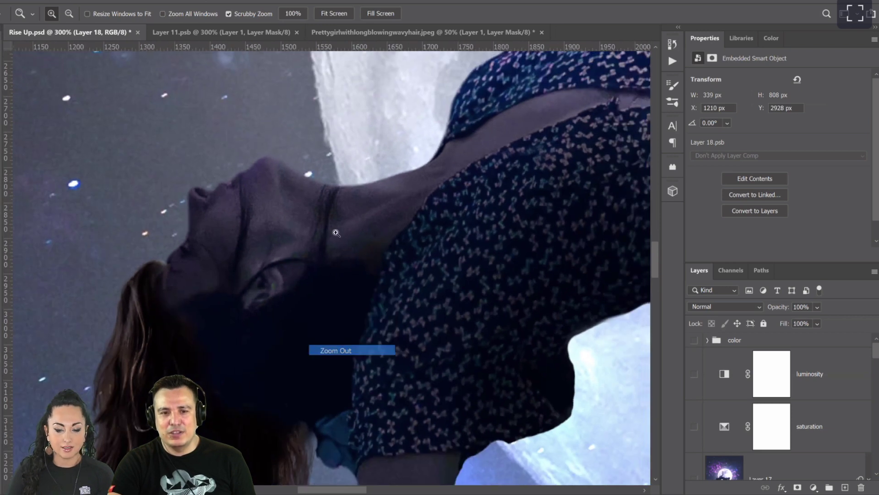
{"action": "right_click", "coordinate": [352, 269]}
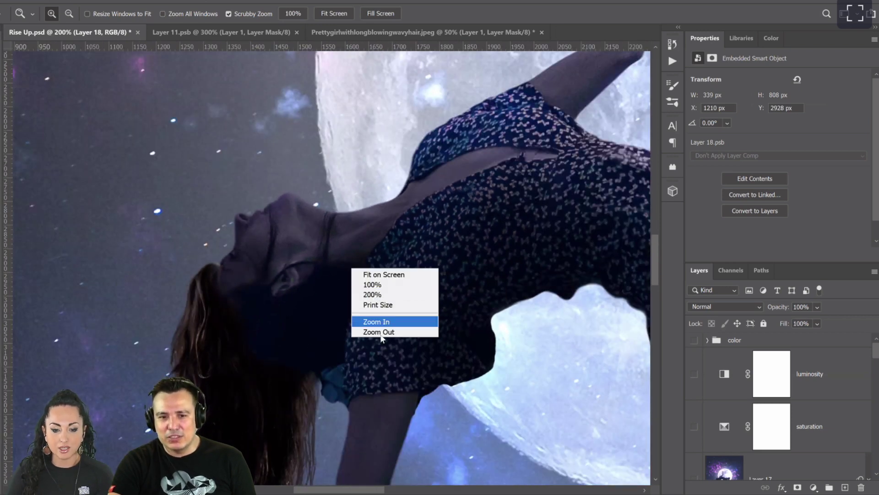
{"action": "left_click", "coordinate": [381, 333]}
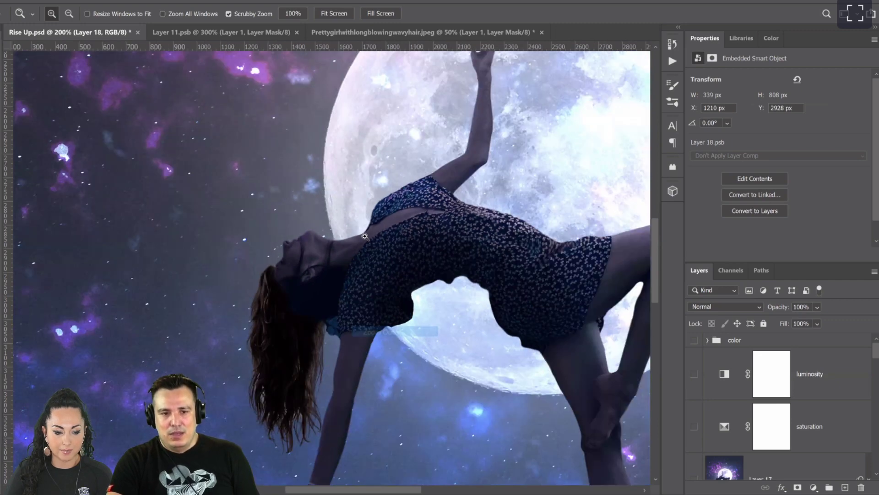
{"action": "left_click", "coordinate": [305, 252]}
{"action": "scroll", "coordinate": [247, 257], "scroll_direction": "down", "scroll_amount": 3}
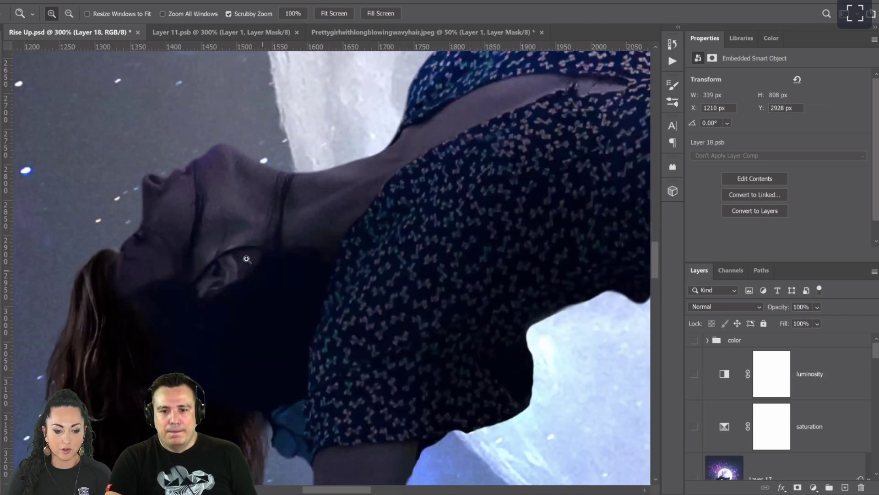
{"action": "scroll", "coordinate": [775, 383], "scroll_direction": "down", "scroll_amount": 3}
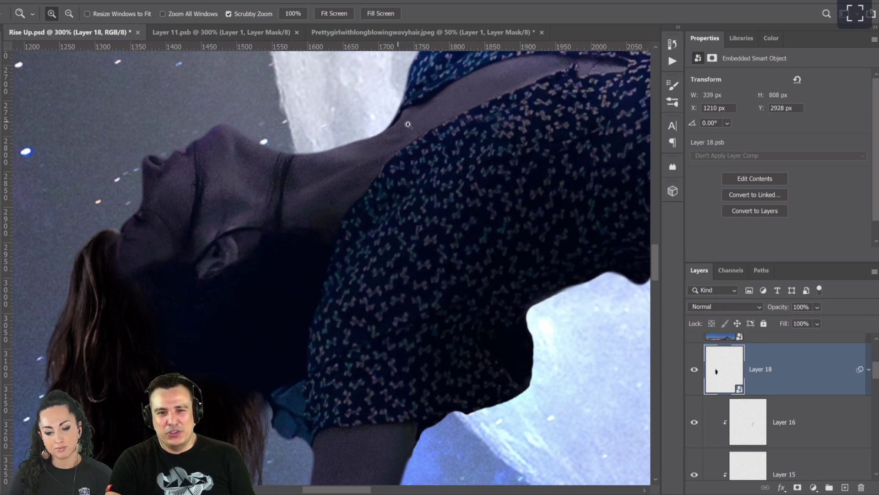
{"action": "key", "text": "l"}
{"action": "mouse_move", "coordinate": [402, 104]}
{"action": "left_mouse_down"}
{"action": "mouse_move", "coordinate": [393, 157]}
{"action": "mouse_move", "coordinate": [341, 245]}
{"action": "mouse_move", "coordinate": [290, 387]}
{"action": "mouse_move", "coordinate": [108, 338]}
{"action": "mouse_move", "coordinate": [124, 130]}
{"action": "mouse_move", "coordinate": [337, 89]}
{"action": "mouse_move", "coordinate": [389, 142]}
{"action": "left_mouse_up"}
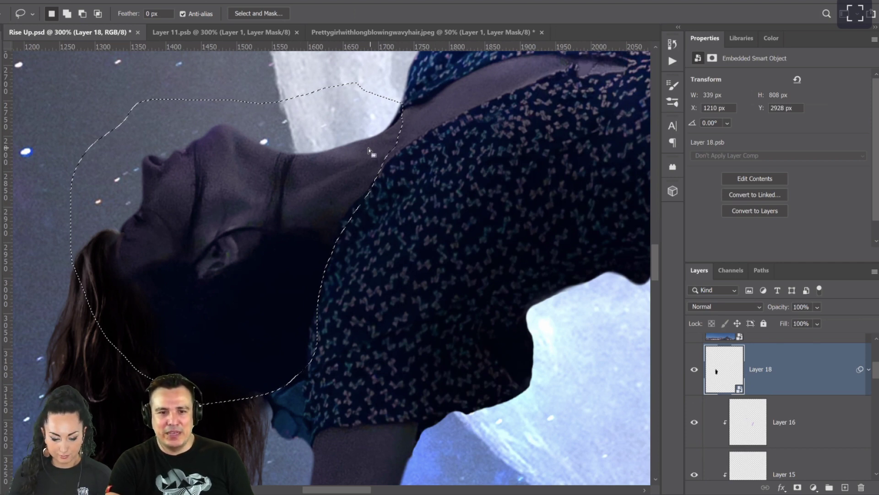
{"action": "mouse_move", "coordinate": [336, 158]}
{"action": "left_mouse_down"}
{"action": "mouse_move", "coordinate": [327, 164]}
{"action": "mouse_move", "coordinate": [433, 110]}
{"action": "mouse_move", "coordinate": [362, 192]}
{"action": "mouse_move", "coordinate": [316, 174]}
{"action": "left_mouse_up"}
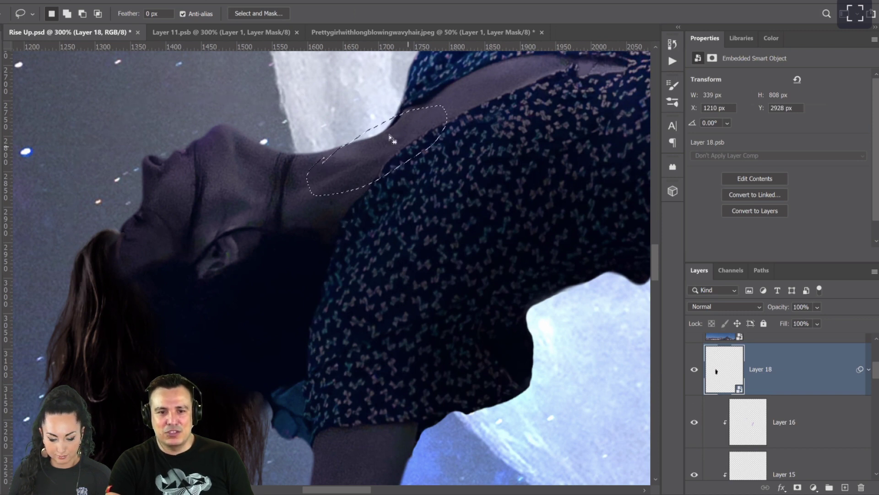
{"action": "left_click", "coordinate": [405, 169]}
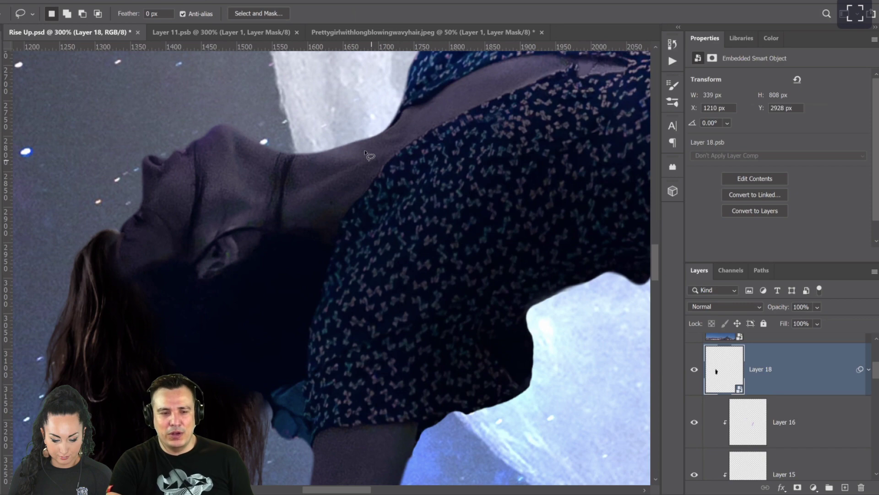
Step: Compare the woman's head with and without the Layer 18 hair
{"action": "scroll", "coordinate": [137, 262], "scroll_direction": "down", "scroll_amount": 2}
{"action": "scroll", "coordinate": [137, 262], "scroll_direction": "down", "scroll_amount": 5}
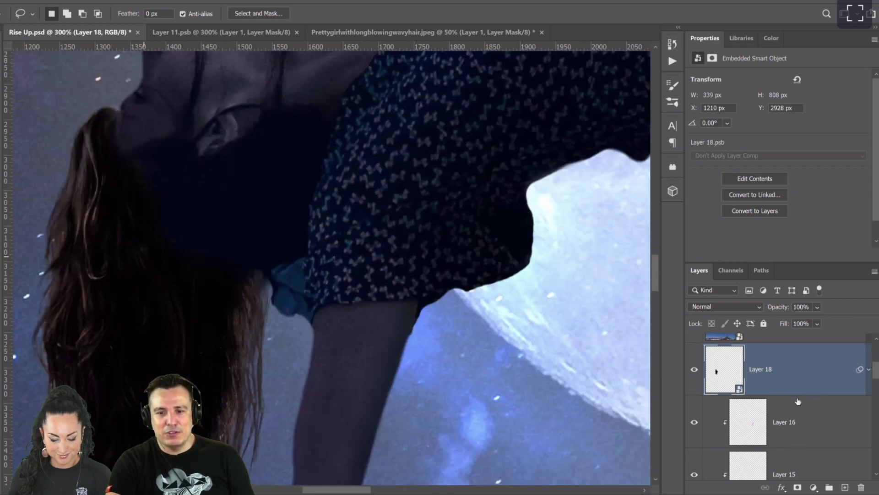
{"action": "left_click", "coordinate": [695, 370]}
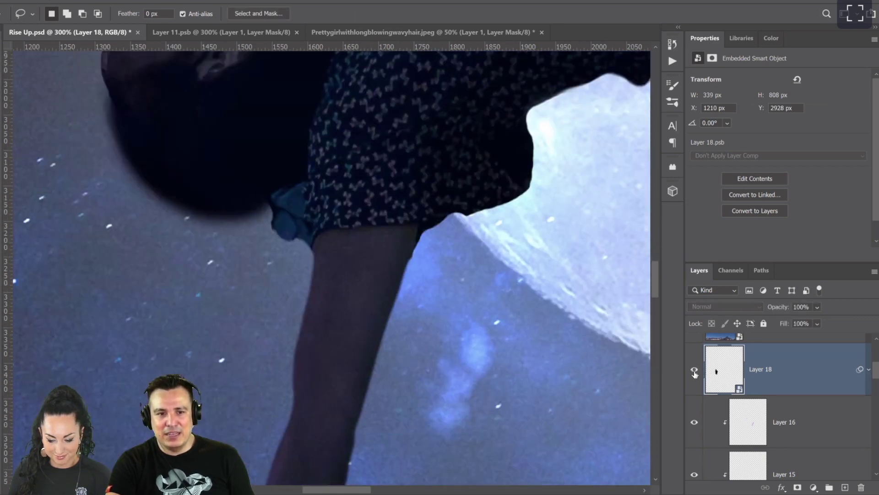
{"action": "left_click", "coordinate": [695, 370]}
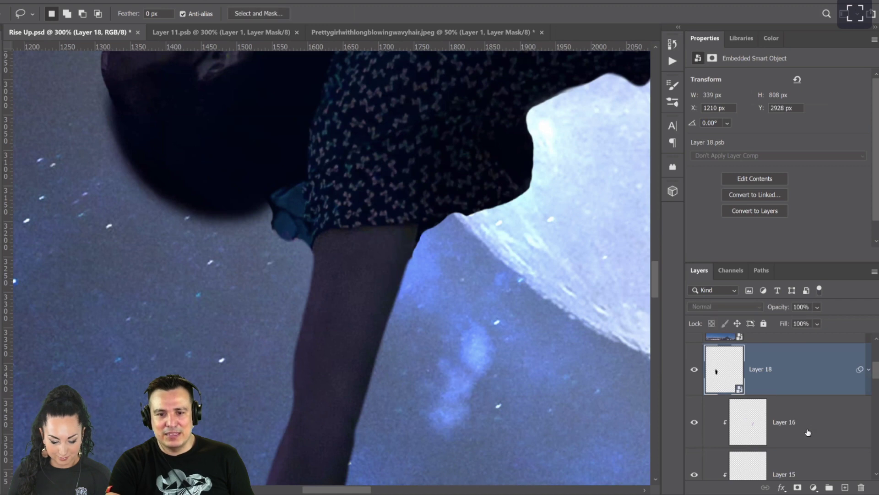
Step: Add a Levels adjustment clipped to Layer 18 and lift its black output level to 16
{"action": "left_click", "coordinate": [813, 487]}
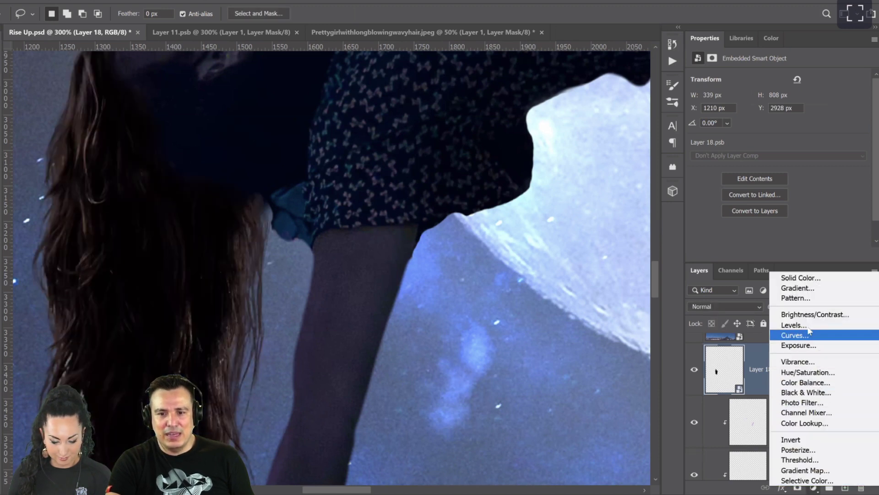
{"action": "left_click", "coordinate": [807, 325]}
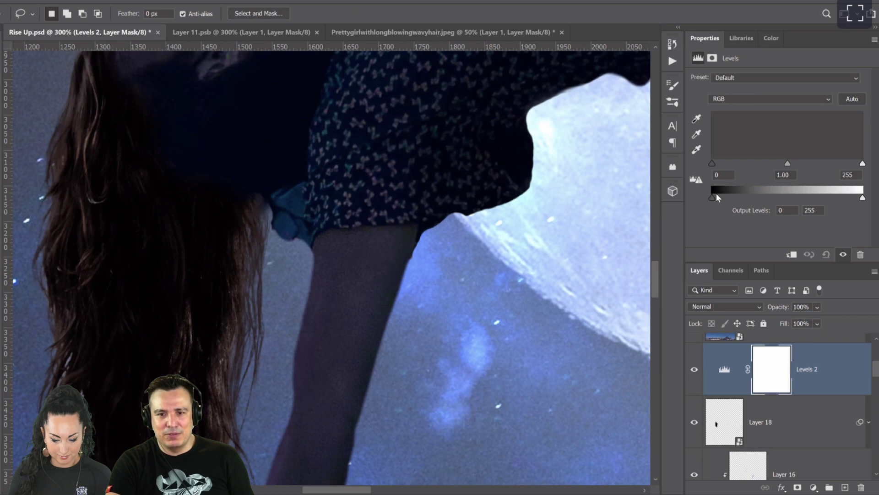
{"action": "key", "text": "ctrl+alt+g"}
{"action": "mouse_move", "coordinate": [714, 198]}
{"action": "left_mouse_down"}
{"action": "mouse_move", "coordinate": [729, 197]}
{"action": "mouse_move", "coordinate": [722, 197]}
{"action": "left_mouse_up"}
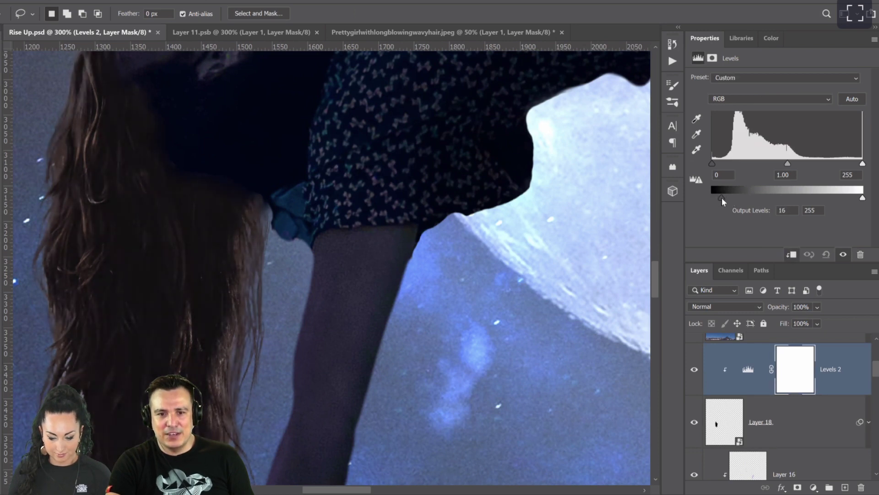
Step: Adjust the hair Levels' red midtones and set its blue channel midtones to 1.28
{"action": "left_click", "coordinate": [740, 98]}
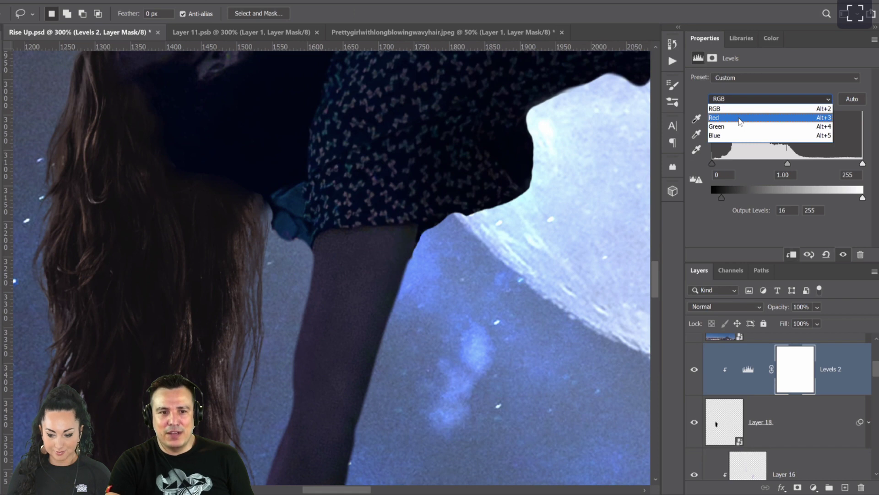
{"action": "left_click", "coordinate": [742, 118]}
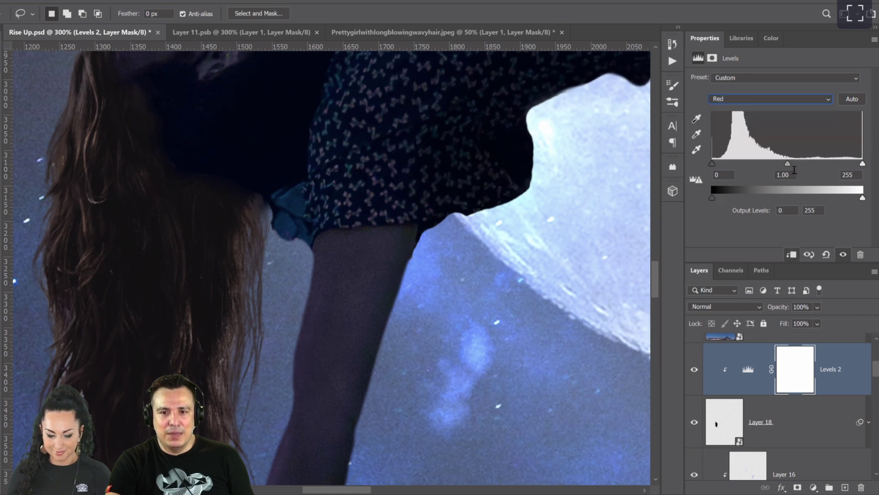
{"action": "left_click_drag", "start_coordinate": [798, 164], "coordinate": [787, 163]}
{"action": "left_click", "coordinate": [740, 103]}
{"action": "left_click", "coordinate": [739, 126]}
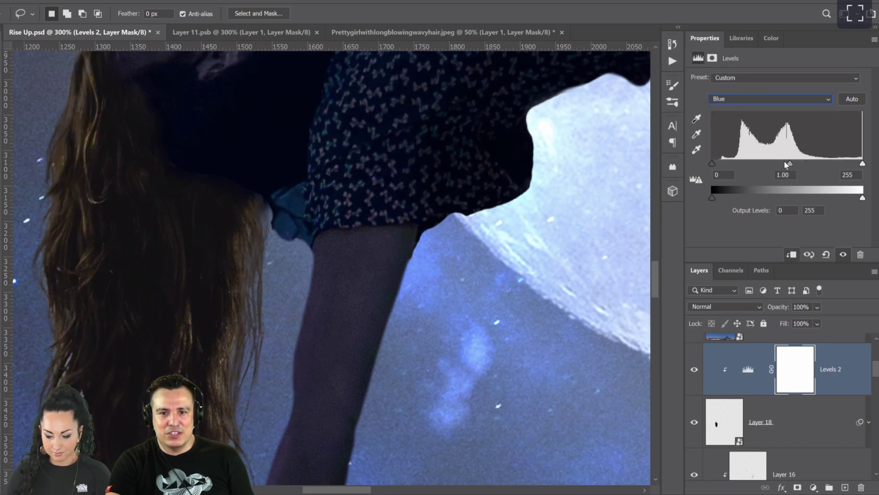
{"action": "left_click_drag", "start_coordinate": [783, 164], "coordinate": [773, 164]}
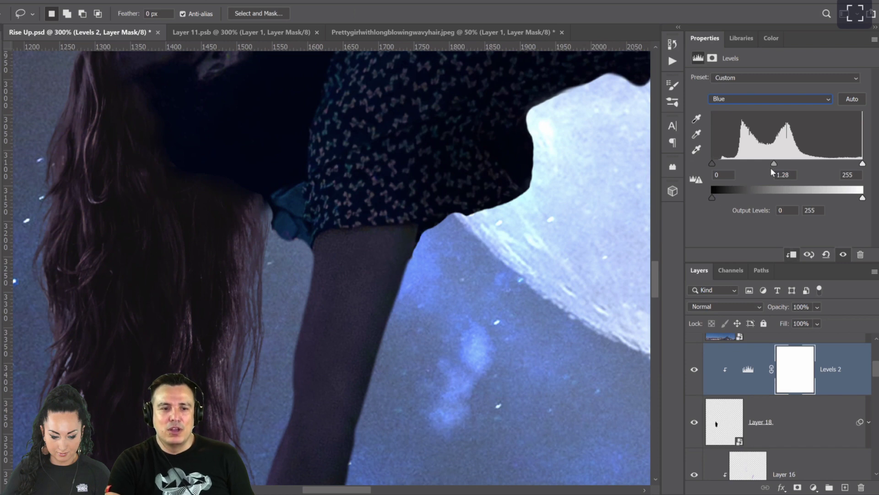
Step: Inspect the recolored hair against the woman's head and return to the top of the layer stack
{"action": "scroll", "coordinate": [151, 247], "scroll_direction": "up", "scroll_amount": 5}
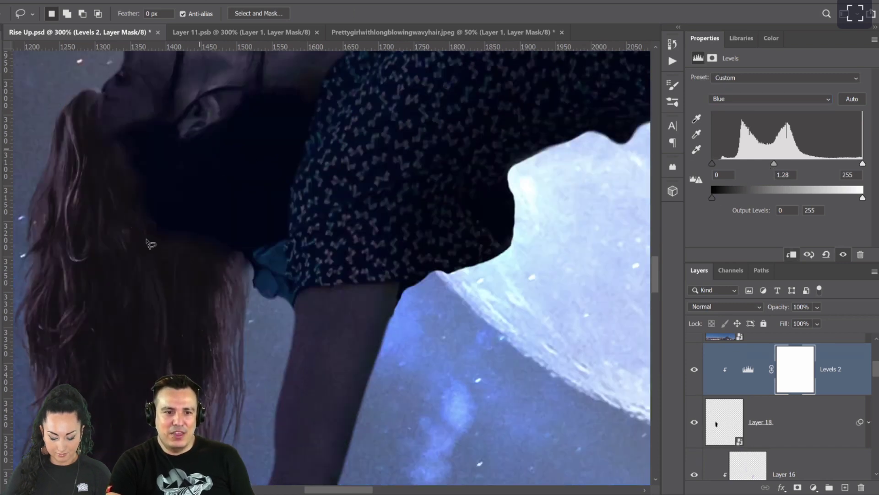
{"action": "scroll", "coordinate": [96, 298], "scroll_direction": "up", "scroll_amount": 1}
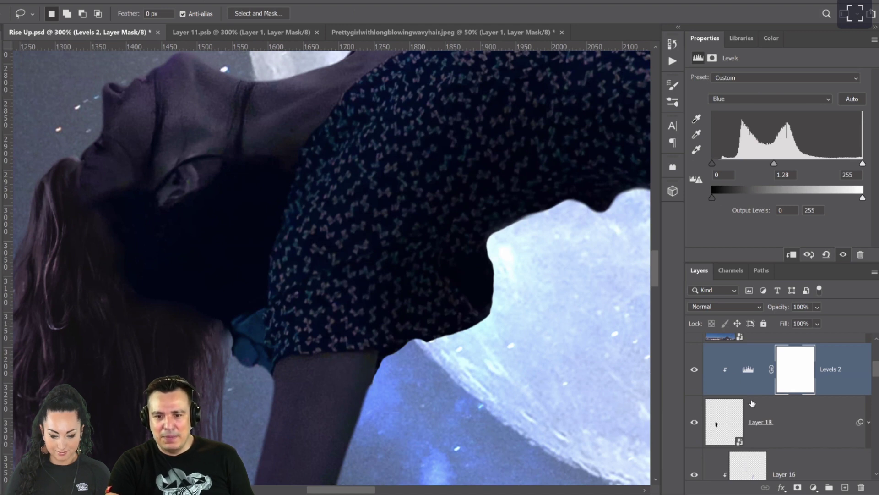
{"action": "scroll", "coordinate": [711, 397], "scroll_direction": "up", "scroll_amount": 2}
{"action": "scroll", "coordinate": [710, 396], "scroll_direction": "down", "scroll_amount": 2}
{"action": "scroll", "coordinate": [707, 396], "scroll_direction": "up", "scroll_amount": 3}
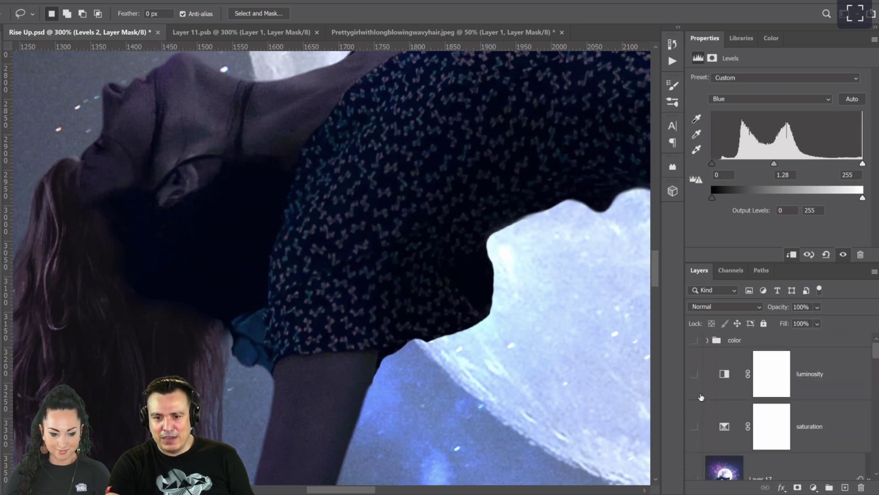
Step: Compare the woman's hair with and without the Levels 2 adjustment
{"action": "scroll", "coordinate": [702, 394], "scroll_direction": "down", "scroll_amount": 2}
{"action": "left_click", "coordinate": [695, 402]}
{"action": "left_click", "coordinate": [695, 402]}
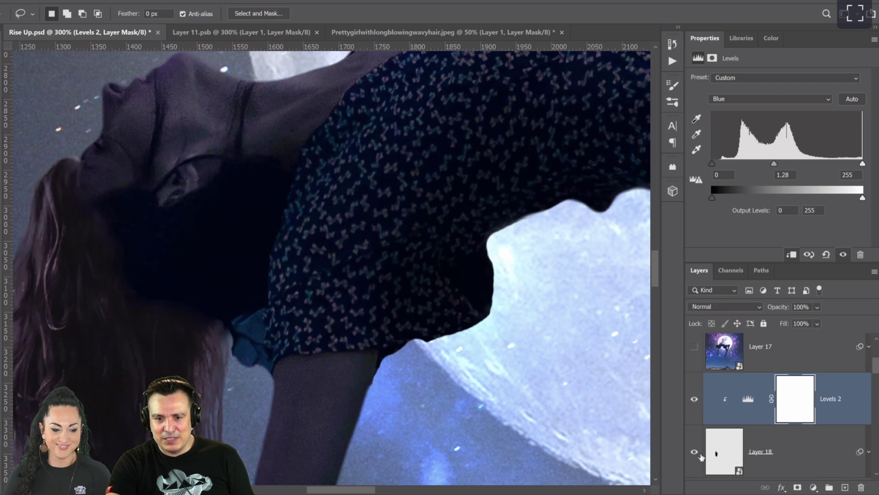
Step: Compare the woman with and without the Levels 1, Exposure 1 and Hue/Saturation 2 adjustments clipped to Layer 1
{"action": "scroll", "coordinate": [704, 420], "scroll_direction": "down", "scroll_amount": 3}
{"action": "scroll", "coordinate": [704, 421], "scroll_direction": "down", "scroll_amount": 5}
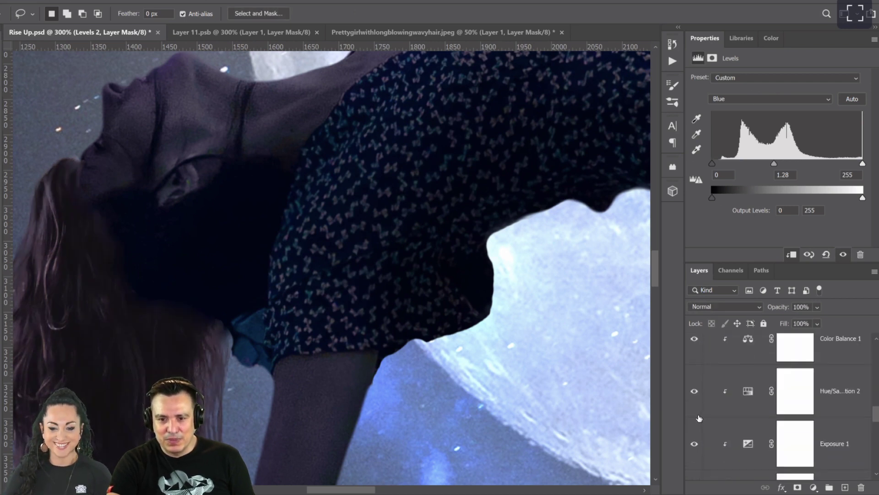
{"action": "scroll", "coordinate": [705, 403], "scroll_direction": "up", "scroll_amount": 1}
{"action": "left_click_drag", "start_coordinate": [755, 262], "coordinate": [755, 206]}
{"action": "left_click", "coordinate": [694, 389]}
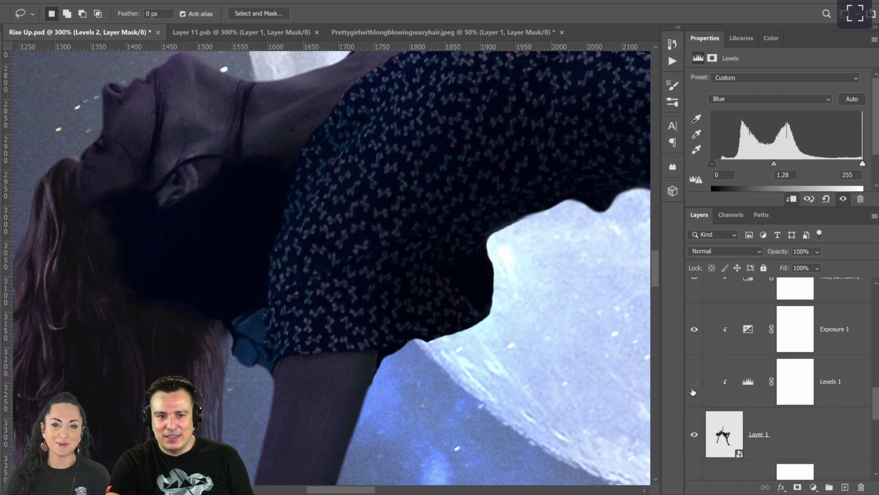
{"action": "left_click", "coordinate": [694, 382]}
{"action": "left_click", "coordinate": [694, 330]}
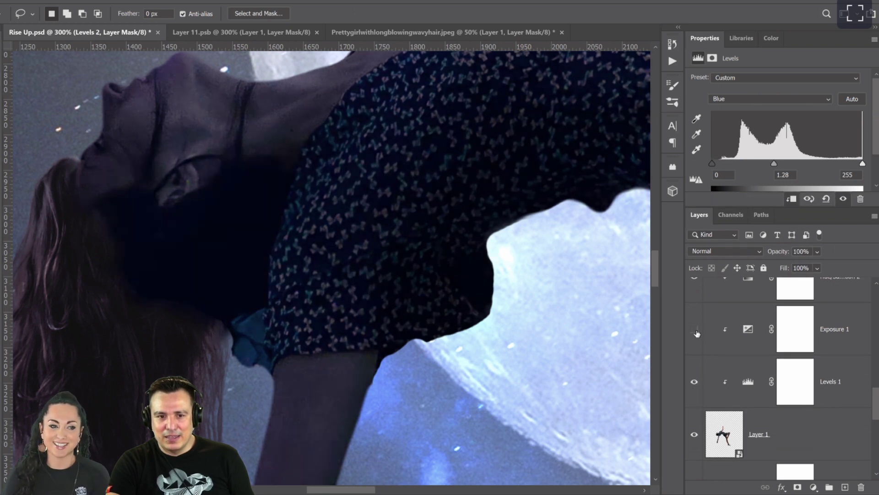
{"action": "left_click", "coordinate": [695, 330]}
{"action": "scroll", "coordinate": [697, 344], "scroll_direction": "up", "scroll_amount": 1}
{"action": "left_click", "coordinate": [693, 359]}
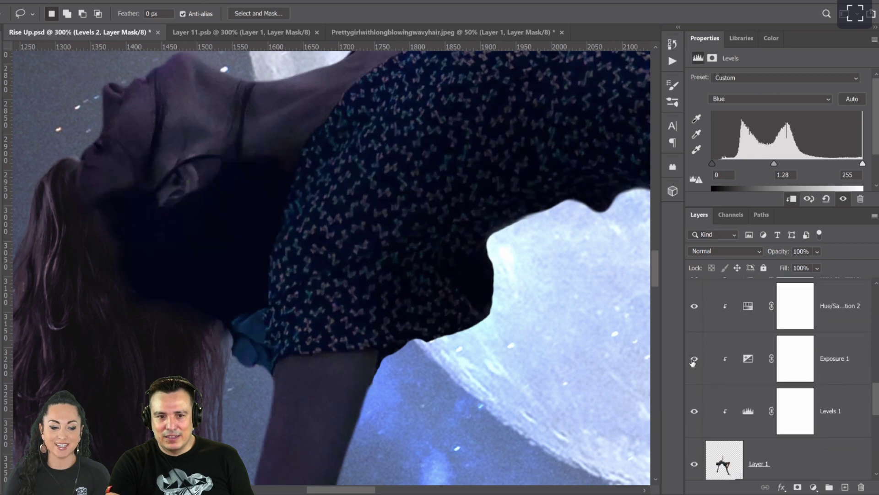
{"action": "left_click", "coordinate": [694, 359]}
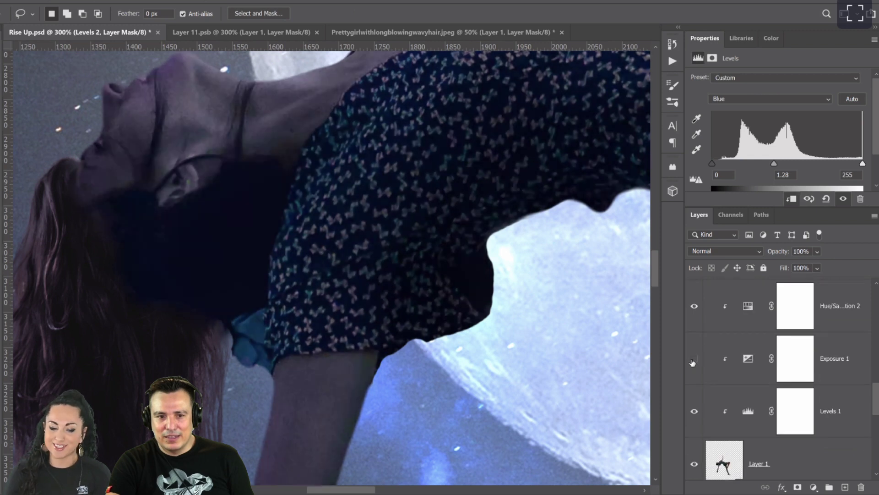
{"action": "left_click", "coordinate": [694, 309]}
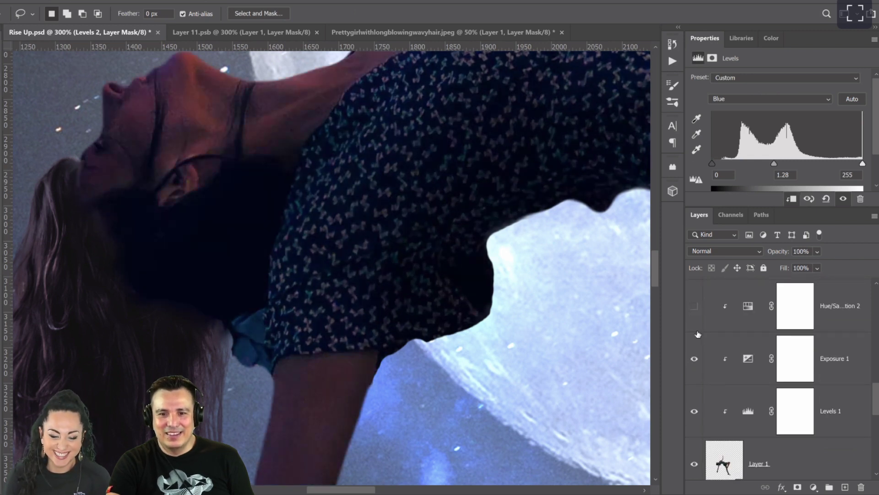
Step: Hide the Color Balance 1, Hue/Saturation 2, Exposure 1 and Levels 1 adjustments above Layer 1
{"action": "scroll", "coordinate": [695, 339], "scroll_direction": "up", "scroll_amount": 2}
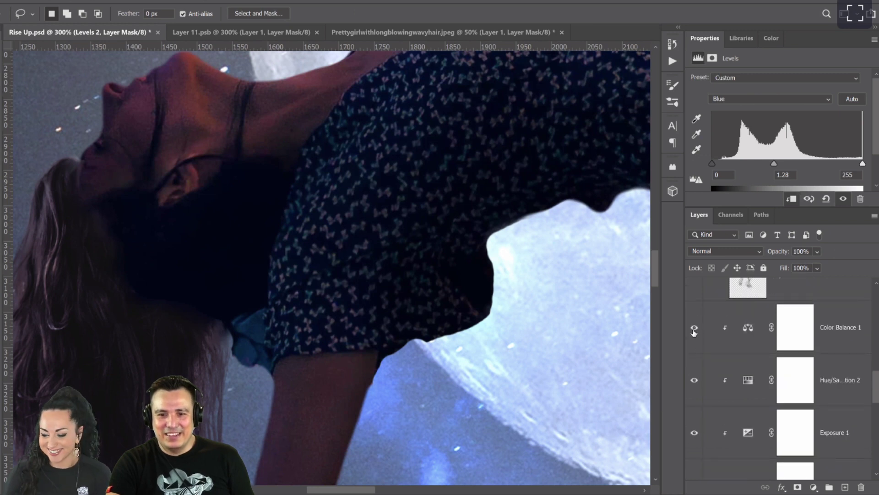
{"action": "left_click", "coordinate": [694, 329]}
{"action": "left_click_drag", "start_coordinate": [694, 369], "coordinate": [696, 360]}
{"action": "left_click", "coordinate": [700, 380]}
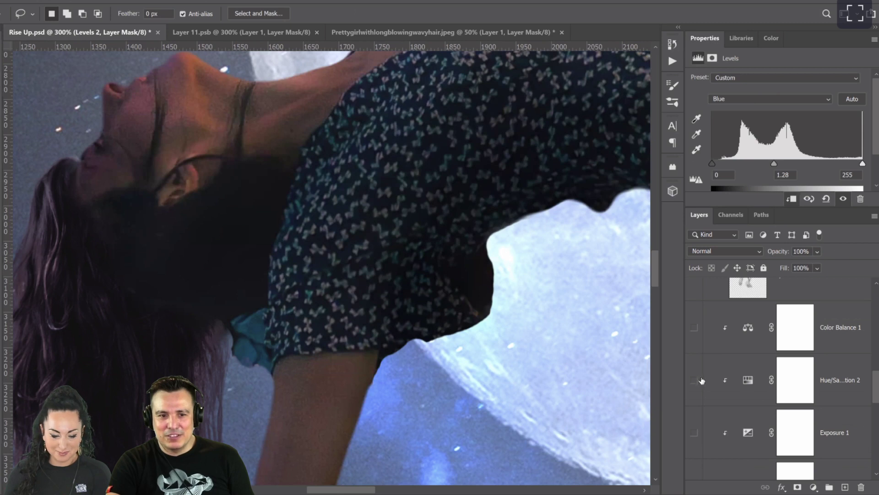
{"action": "scroll", "coordinate": [701, 380], "scroll_direction": "down", "scroll_amount": 3}
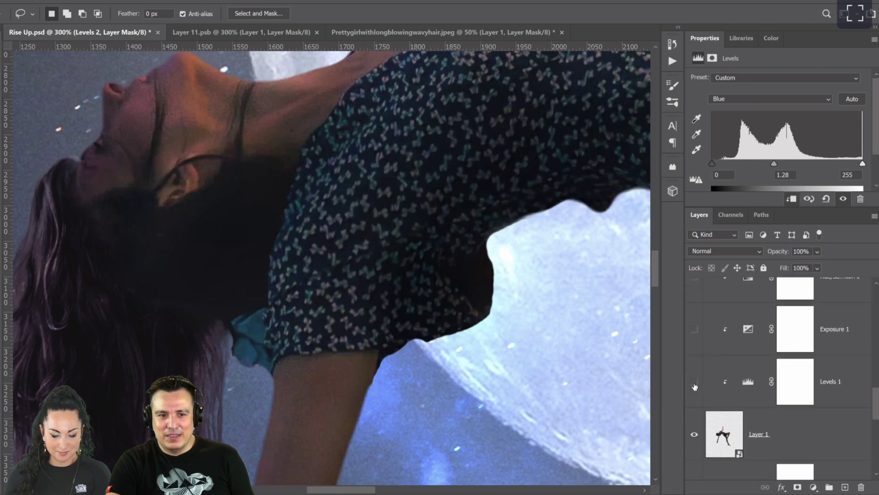
{"action": "left_click", "coordinate": [695, 384]}
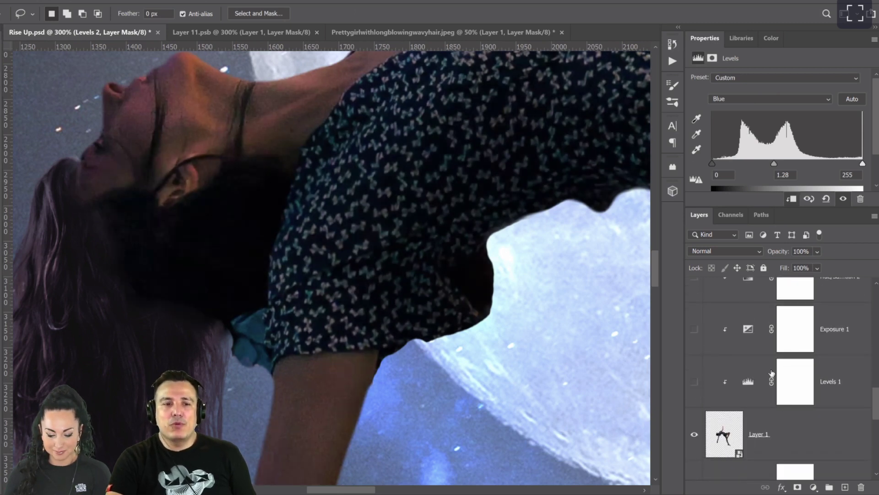
Step: Hide the clipped layers above the woman's adjustments: Layer 2, Layer 5, Layer 14, Layer 15 and Layer 16
{"action": "scroll", "coordinate": [750, 354], "scroll_direction": "up", "scroll_amount": 6}
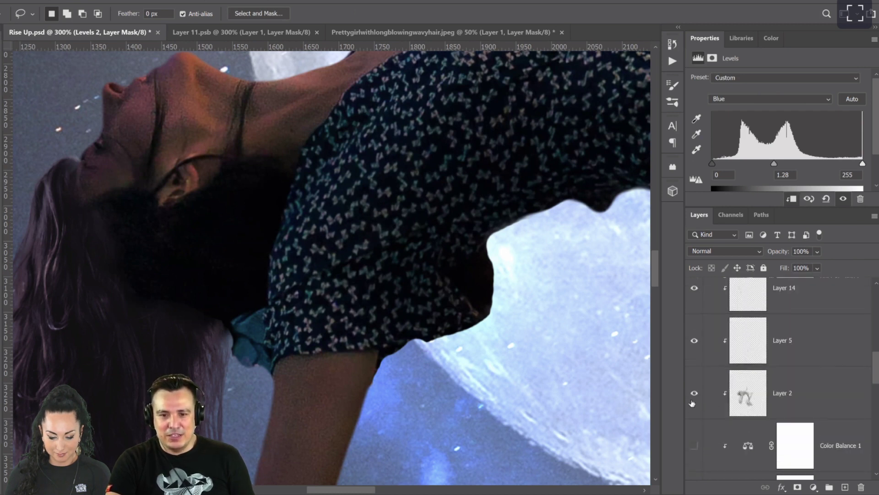
{"action": "left_click_drag", "start_coordinate": [690, 420], "coordinate": [694, 317]}
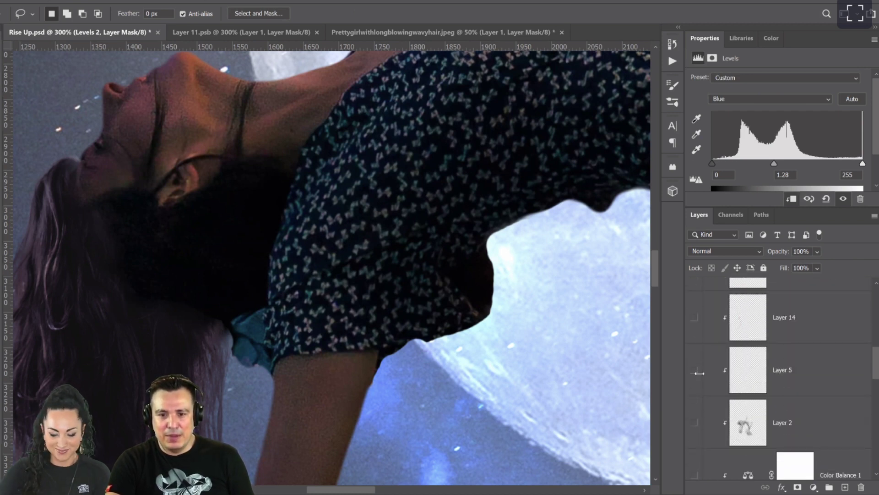
{"action": "scroll", "coordinate": [696, 385], "scroll_direction": "up", "scroll_amount": 3}
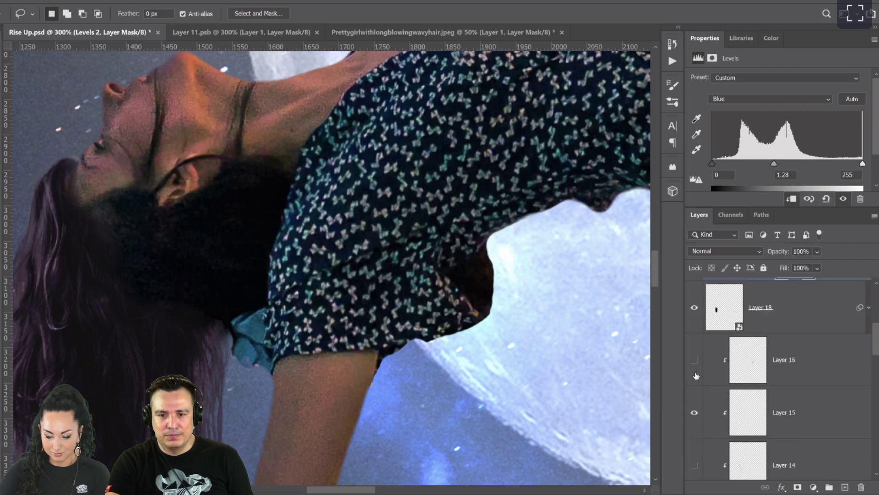
Step: Move the hair on Layer 18 directly above Layer 1 in the stack and release it from the clipping mask
{"action": "left_click", "coordinate": [703, 320]}
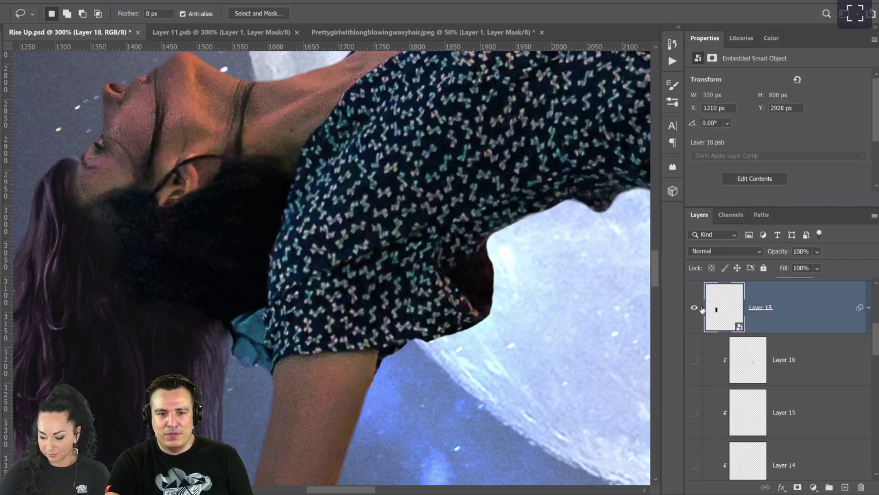
{"action": "left_click", "coordinate": [693, 312]}
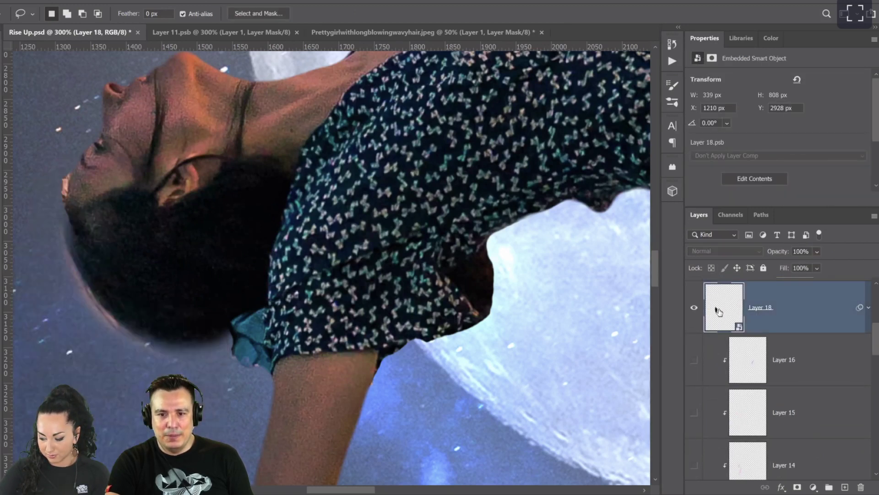
{"action": "left_click_drag", "start_coordinate": [827, 321], "coordinate": [762, 419]}
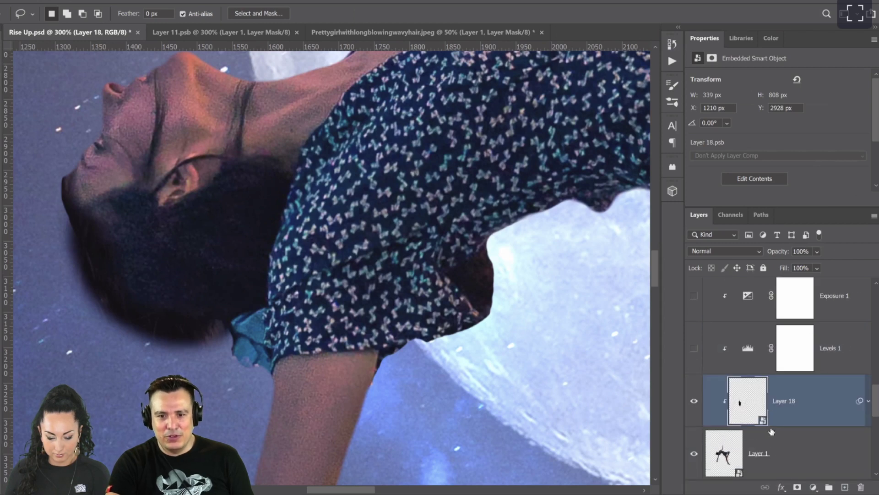
{"action": "left_click", "coordinate": [781, 427], "text": "alt"}
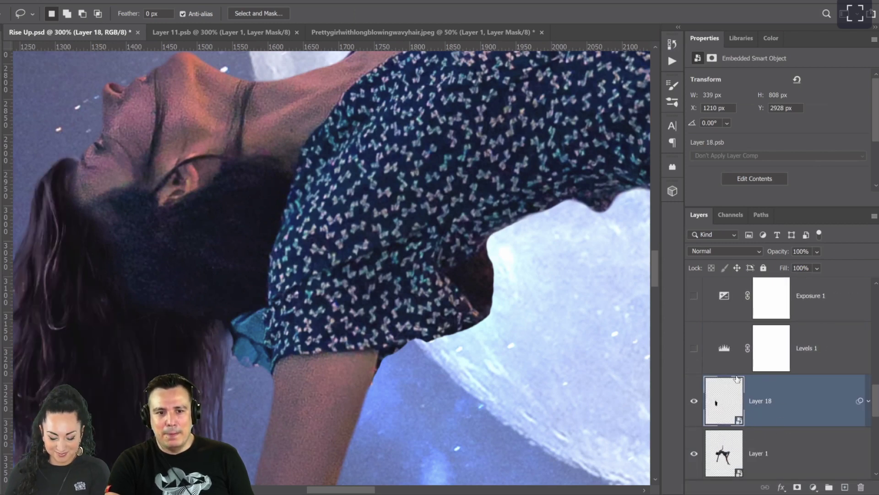
Step: Combine Layer 18 and Layer 1 into a single smart object and check it by toggling its visibility
{"action": "left_click", "coordinate": [810, 440], "text": "shift"}
{"action": "right_click", "coordinate": [810, 430]}
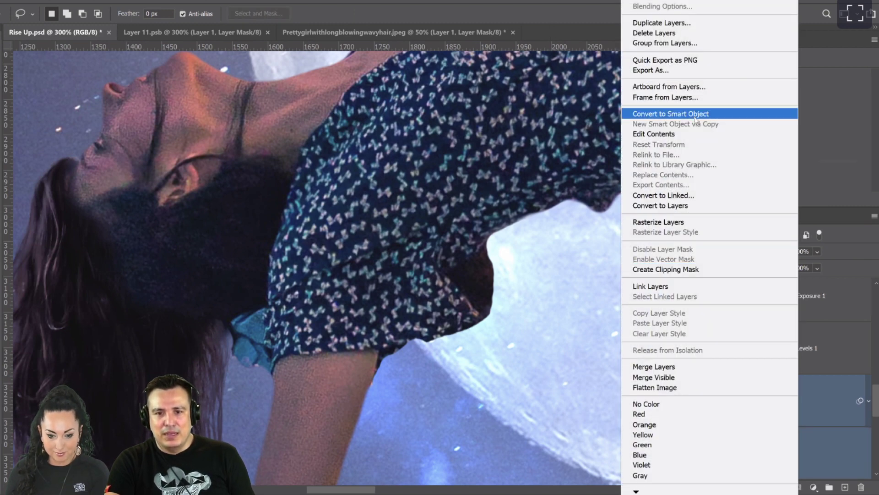
{"action": "key", "text": "Return"}
{"action": "left_click", "coordinate": [695, 406]}
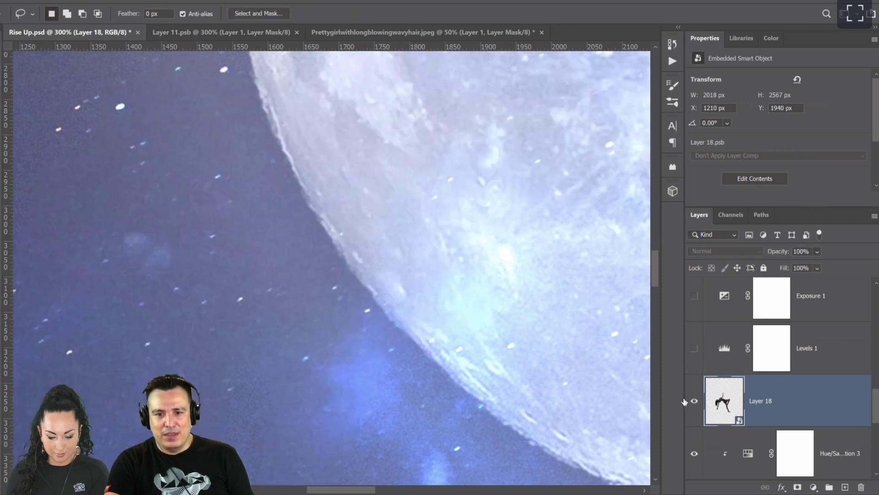
Step: Show the hidden adjustments and Layers 2, 5, 14, 15 and 16 above the combined smart object again
{"action": "left_click_drag", "start_coordinate": [694, 401], "coordinate": [694, 307]}
{"action": "left_click", "coordinate": [694, 306]}
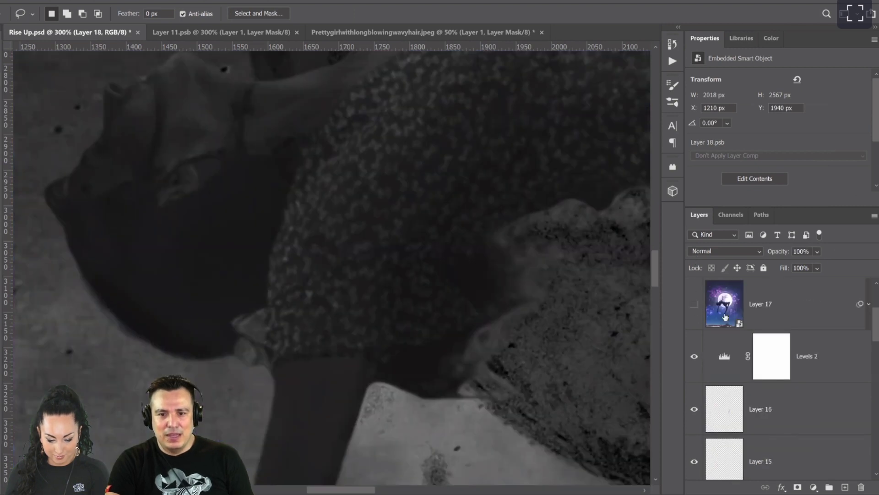
{"action": "scroll", "coordinate": [733, 371], "scroll_direction": "up", "scroll_amount": 3}
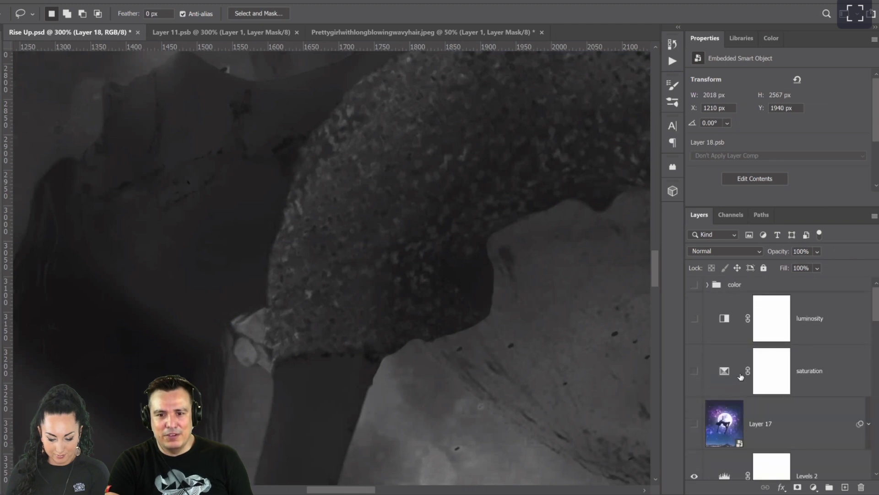
Step: Clip the adjustment layers from Levels 1 up to Color Balance 1 to the woman on Layer 18
{"action": "scroll", "coordinate": [740, 386], "scroll_direction": "down", "scroll_amount": 10}
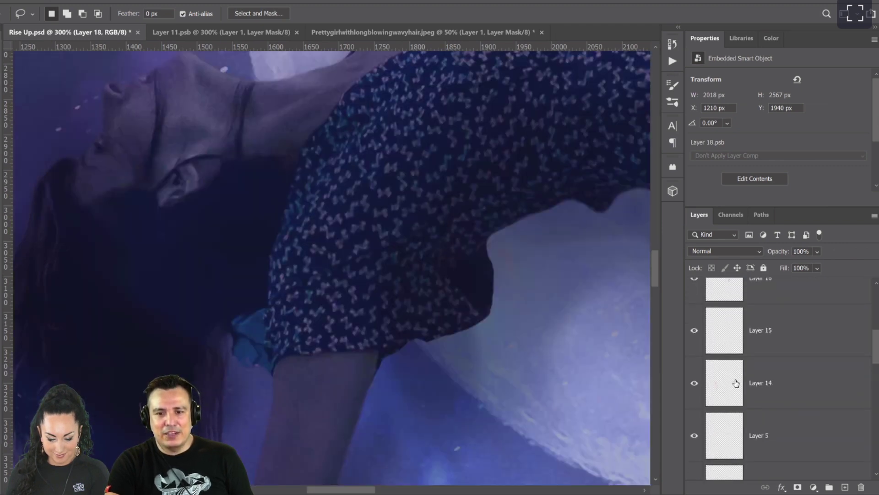
{"action": "scroll", "coordinate": [737, 383], "scroll_direction": "down", "scroll_amount": 2}
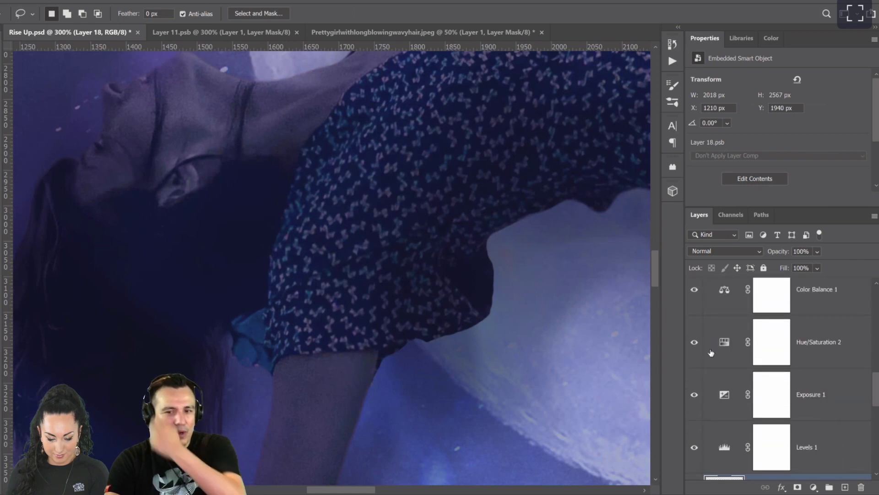
{"action": "right_click", "coordinate": [233, 331]}
{"action": "key", "text": "Escape"}
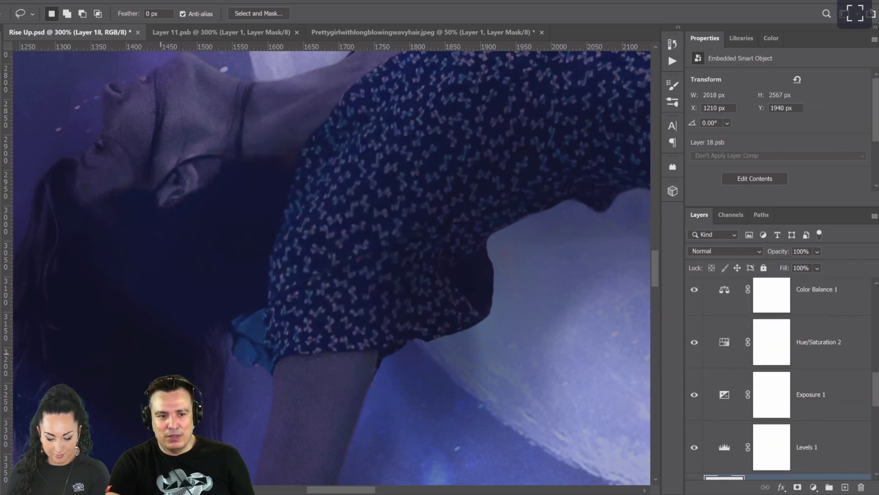
{"action": "scroll", "coordinate": [255, 294], "scroll_direction": "down", "scroll_amount": 5}
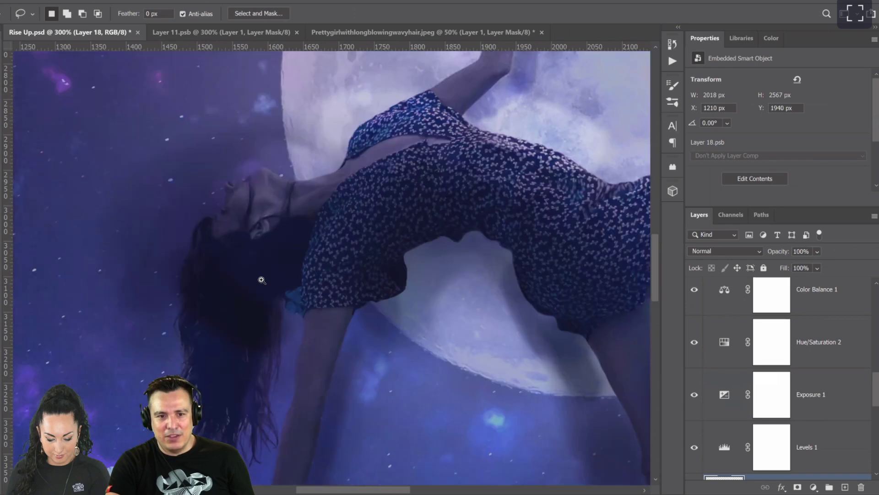
{"action": "key", "text": "z"}
{"action": "scroll", "coordinate": [255, 294], "scroll_direction": "up", "scroll_amount": 3}
{"action": "scroll", "coordinate": [737, 398], "scroll_direction": "down", "scroll_amount": 2}
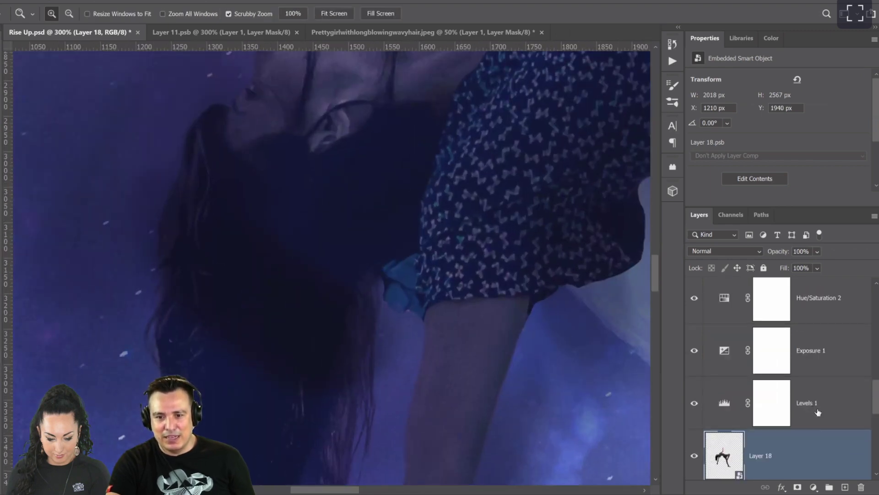
{"action": "left_click", "coordinate": [761, 415]}
{"action": "scroll", "coordinate": [787, 408], "scroll_direction": "up", "scroll_amount": 3}
{"action": "scroll", "coordinate": [814, 407], "scroll_direction": "up", "scroll_amount": 1}
{"action": "left_click", "coordinate": [822, 406], "text": "shift"}
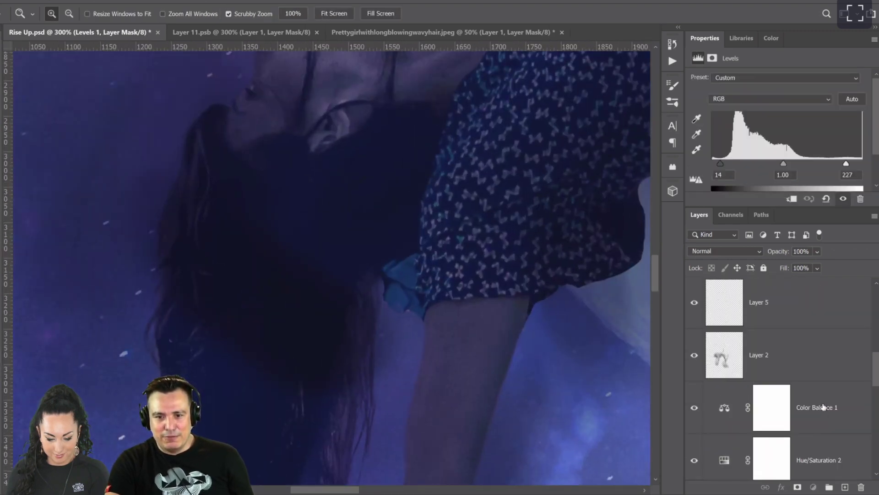
{"action": "scroll", "coordinate": [822, 406], "scroll_direction": "up", "scroll_amount": 1}
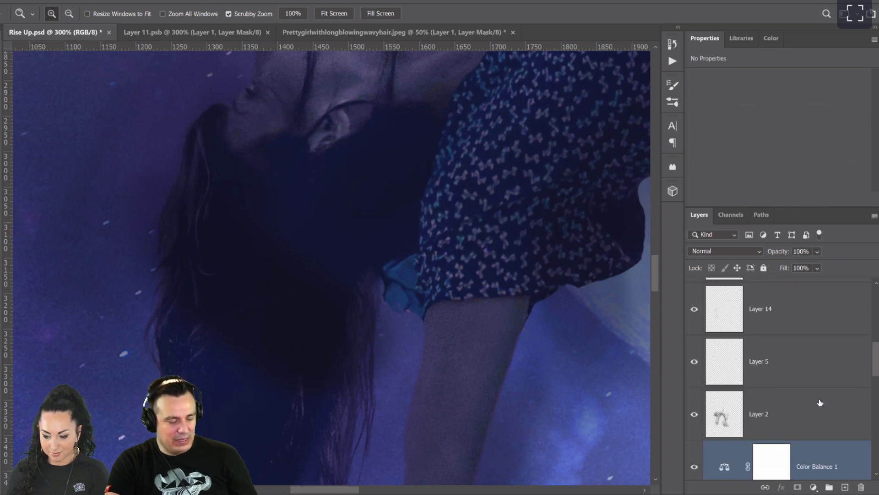
{"action": "key", "text": "ctrl+alt+g"}
Step: Clip the layers from Layer 2 up to Levels 2 to the woman on Layer 18 as well
{"action": "left_click", "coordinate": [805, 427]}
{"action": "scroll", "coordinate": [808, 412], "scroll_direction": "up", "scroll_amount": 4}
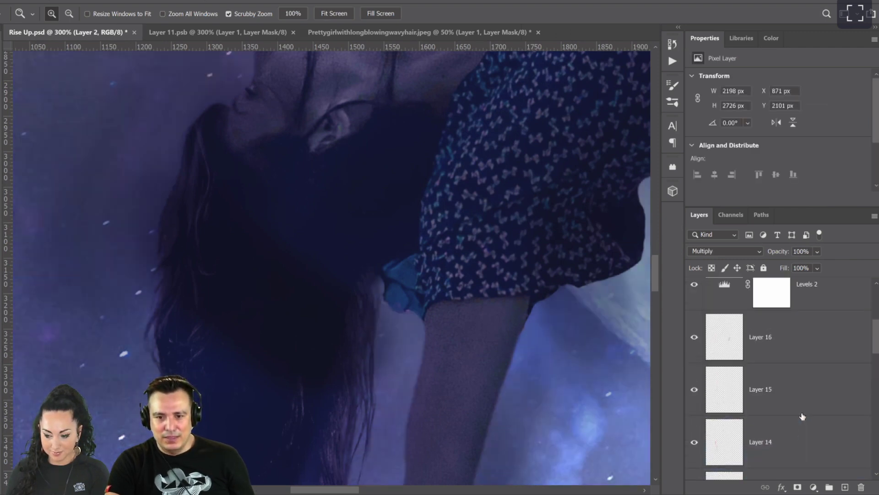
{"action": "left_click", "coordinate": [821, 374], "text": "shift"}
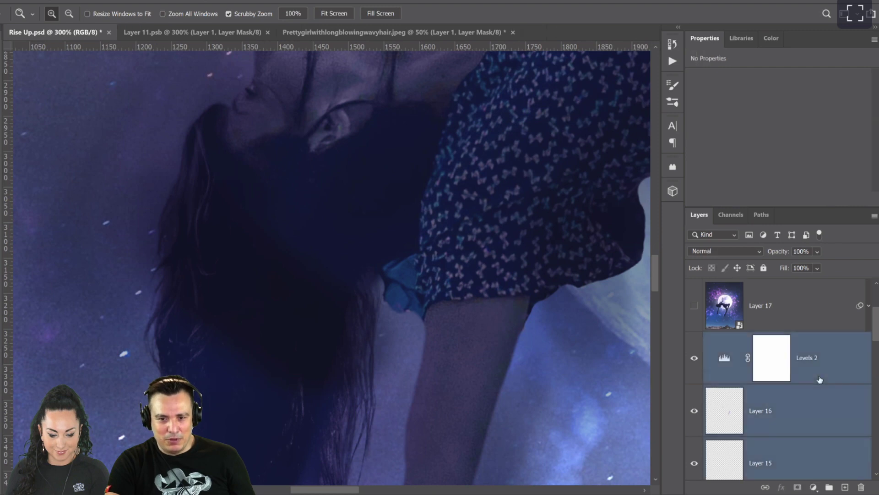
{"action": "key", "text": "ctrl+alt+g"}
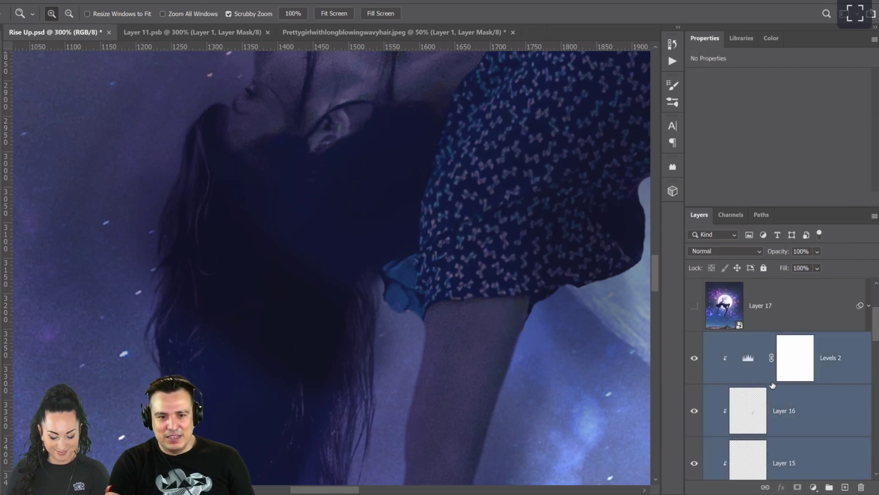
Step: Compare the woman with the clipped paint layers on and off, leaving Layer 2 hidden and Layers 5, 14, 15 and 16 visible
{"action": "scroll", "coordinate": [757, 373], "scroll_direction": "down", "scroll_amount": 2}
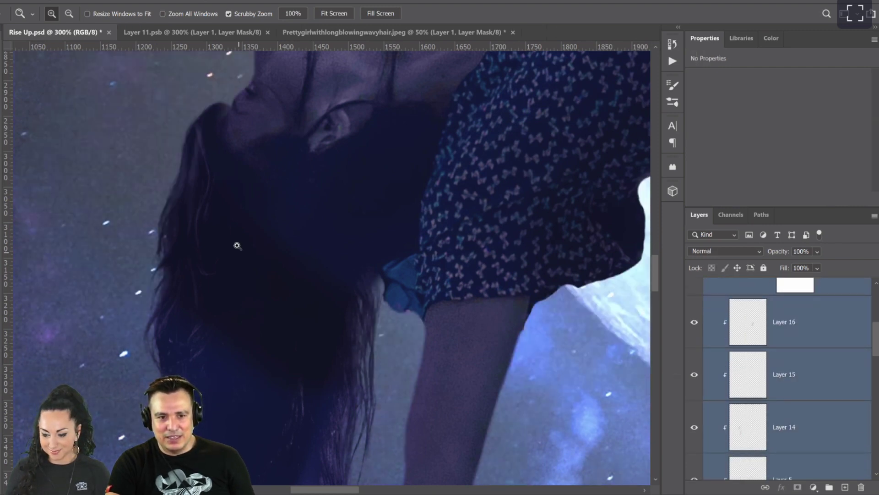
{"action": "left_click", "coordinate": [766, 355]}
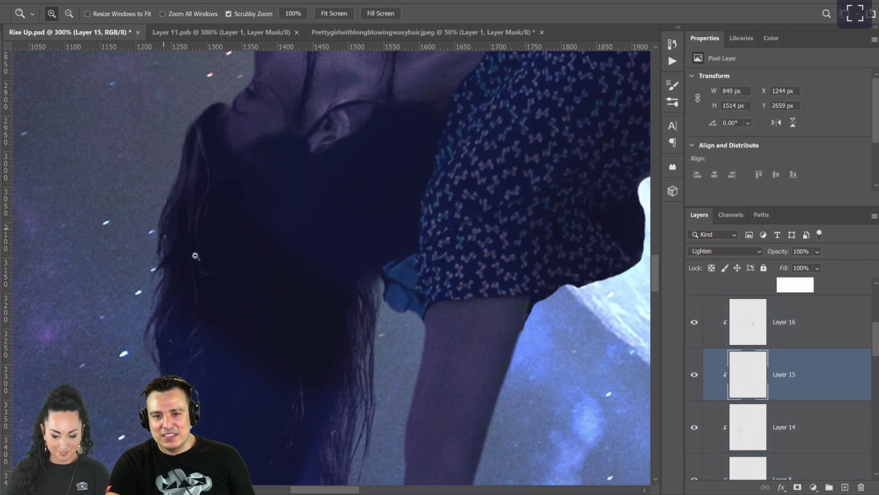
{"action": "left_click_drag", "start_coordinate": [694, 321], "coordinate": [755, 405]}
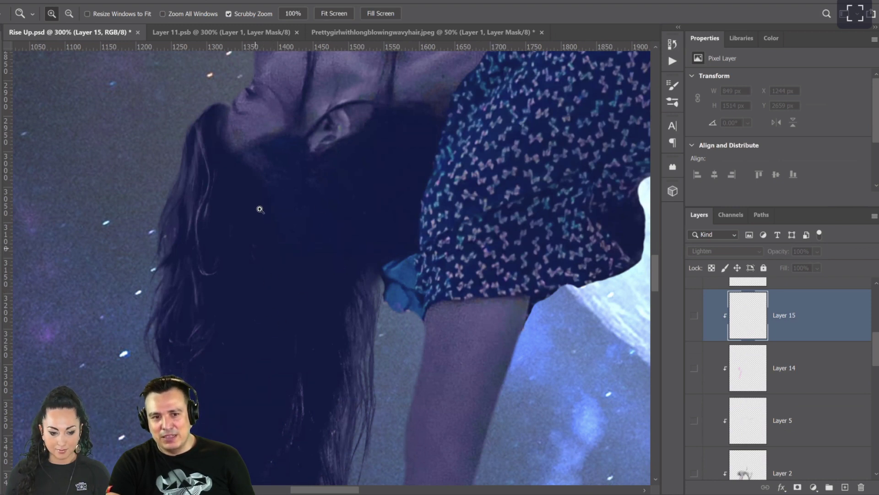
{"action": "scroll", "coordinate": [713, 433], "scroll_direction": "down", "scroll_amount": 3}
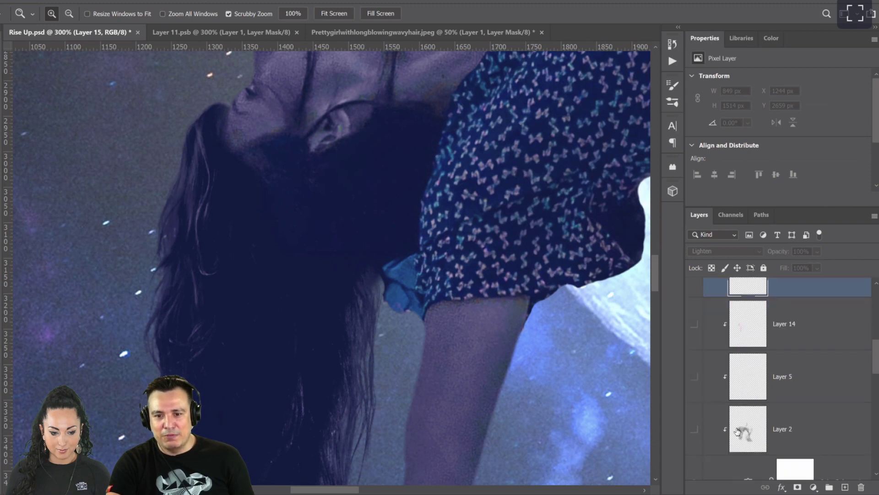
{"action": "left_click", "coordinate": [694, 371]}
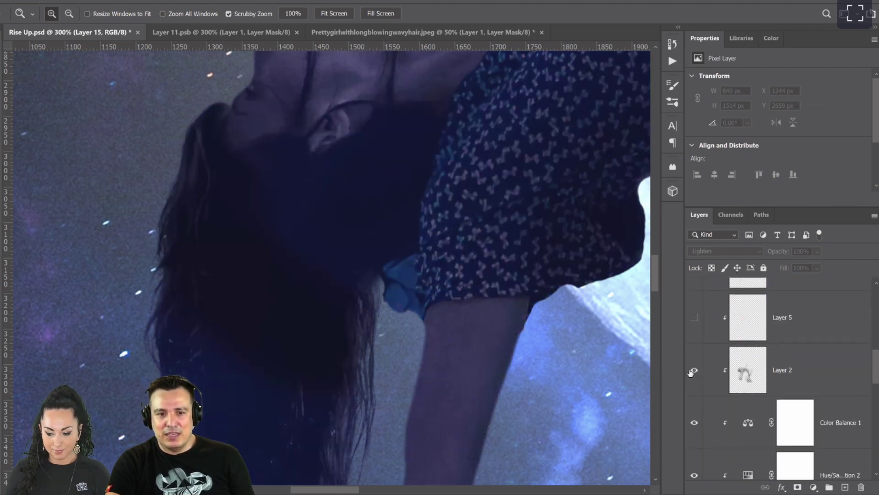
{"action": "left_click", "coordinate": [686, 371]}
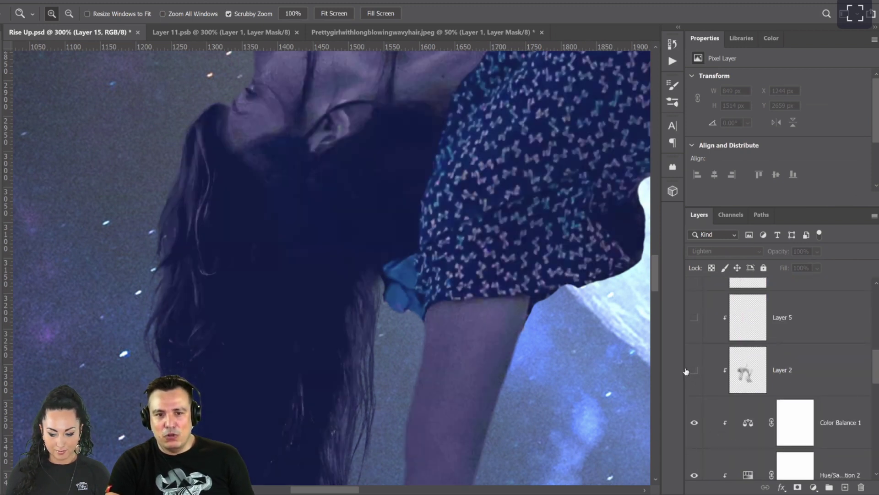
{"action": "left_click", "coordinate": [684, 367]}
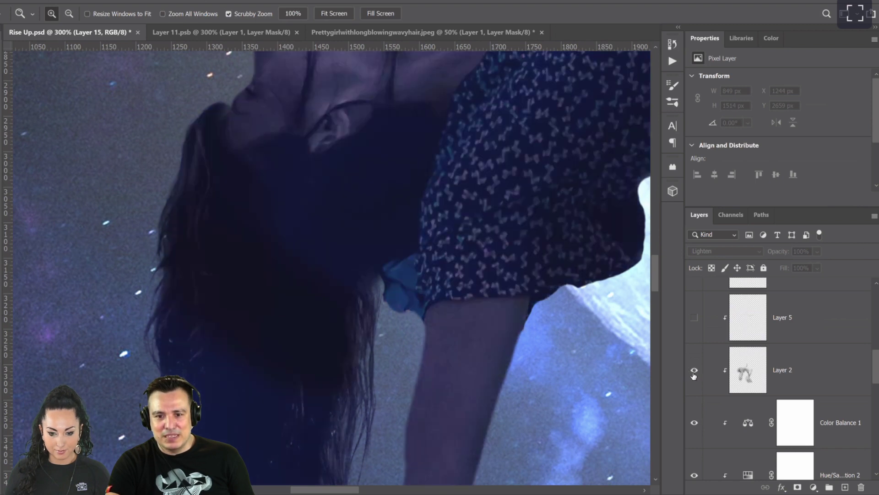
{"action": "left_click", "coordinate": [706, 355]}
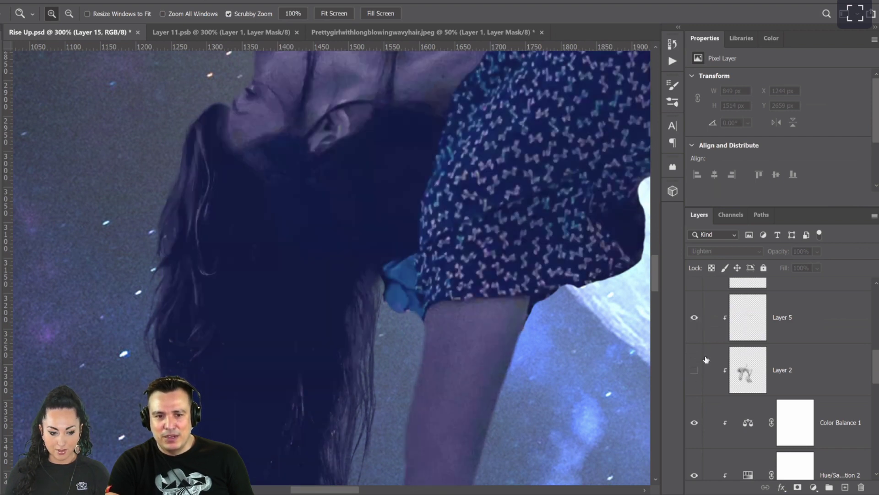
{"action": "scroll", "coordinate": [703, 334], "scroll_direction": "up", "scroll_amount": 1}
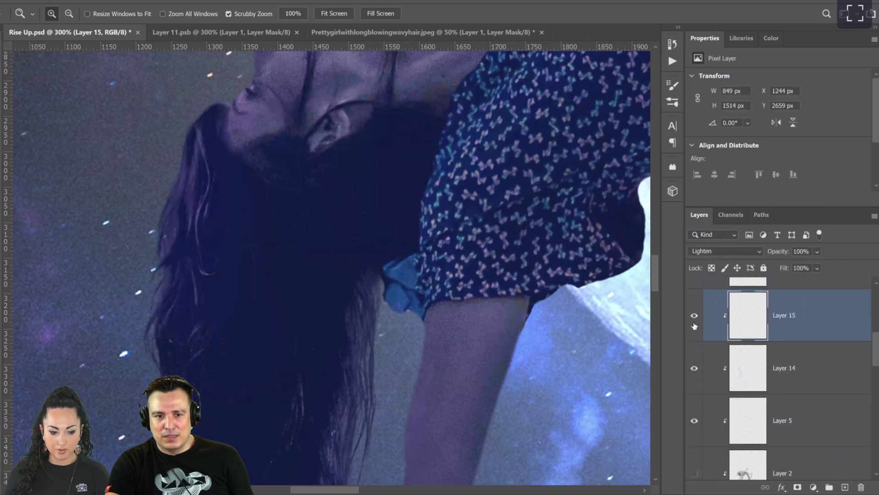
{"action": "scroll", "coordinate": [695, 332], "scroll_direction": "up", "scroll_amount": 2}
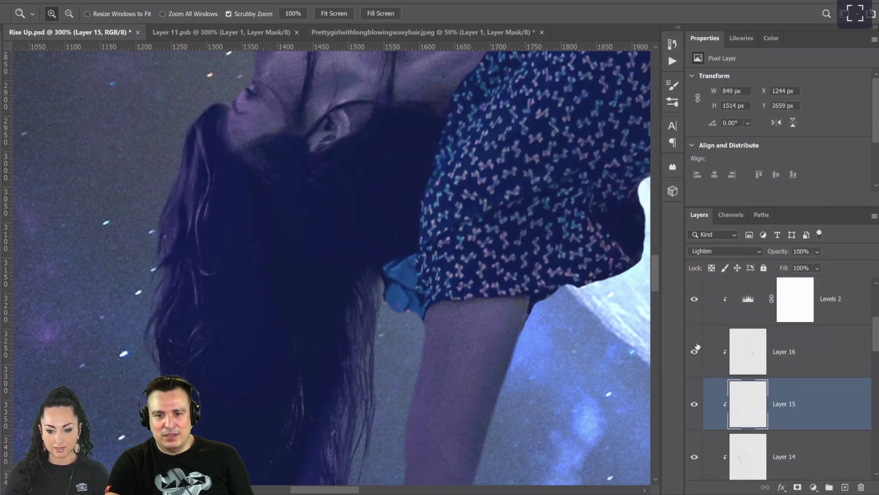
Step: Fit the composite in view, select the whole canvas and copy it merged
{"action": "right_click", "coordinate": [443, 324]}
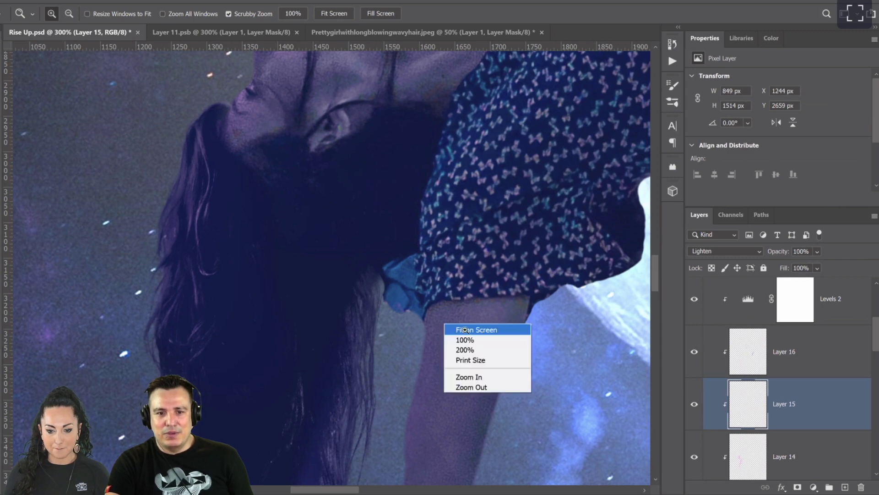
{"action": "left_click", "coordinate": [464, 329]}
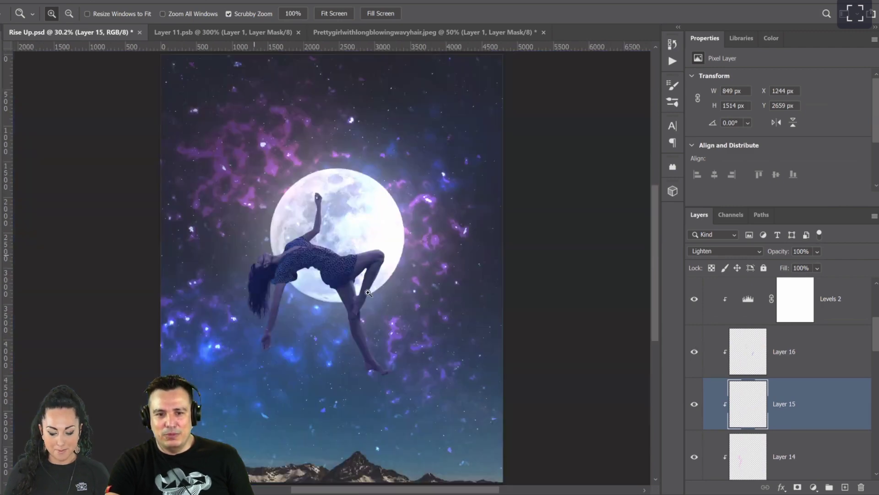
{"action": "left_click", "coordinate": [368, 292]}
{"action": "right_click", "coordinate": [363, 315]}
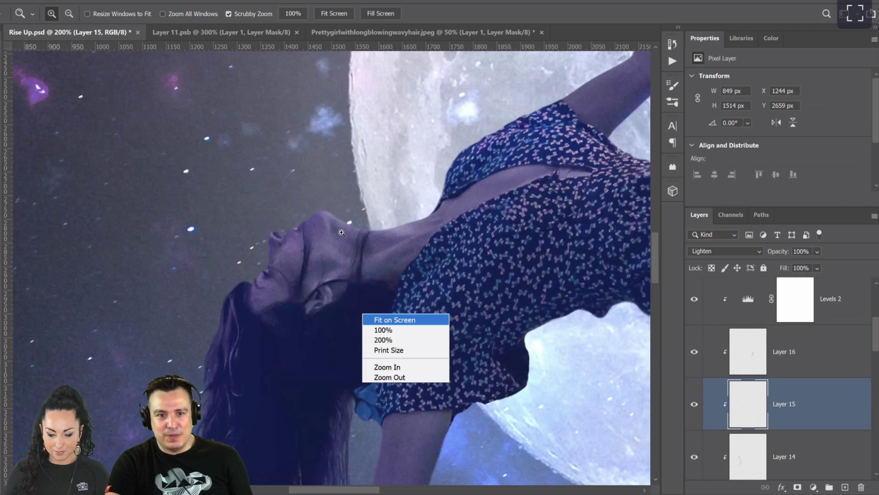
{"action": "left_click", "coordinate": [395, 320]}
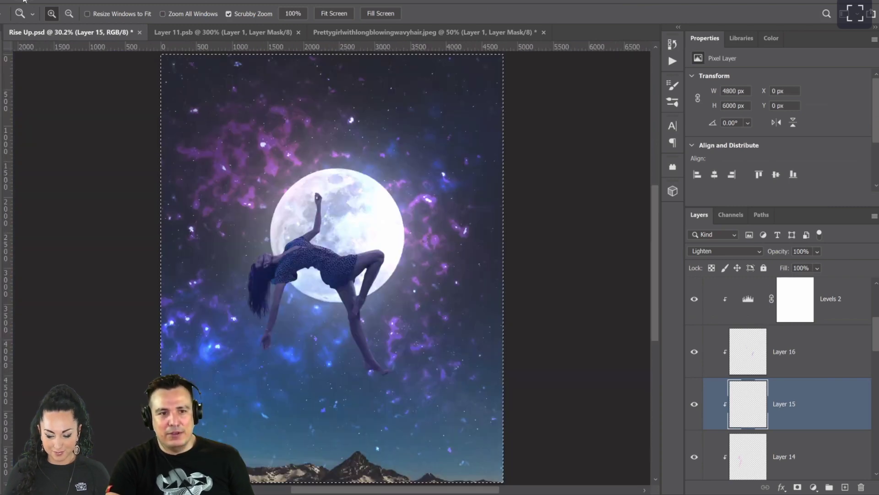
{"action": "left_click", "coordinate": [24, 1]}
{"action": "left_click", "coordinate": [50, 78]}
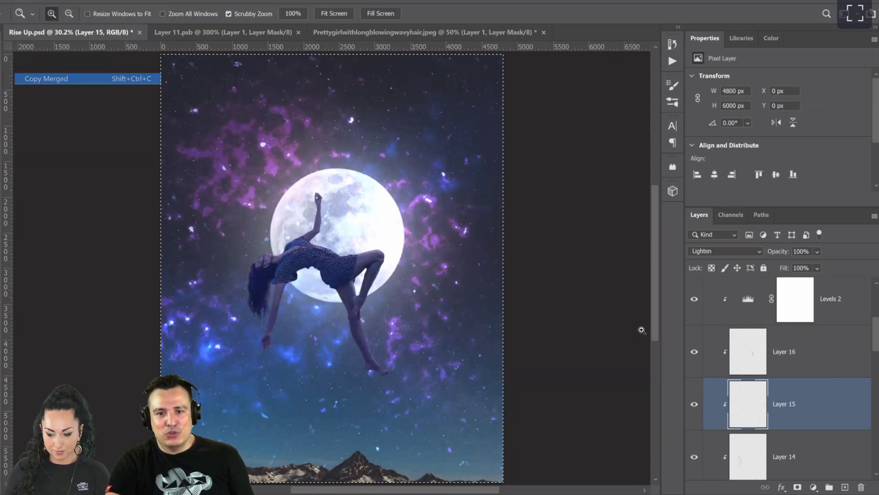
Step: Make Layer 17 visible, paste the merged copy into its smart object on a new layer, and save and close that document
{"action": "key", "text": "ctrl+v"}
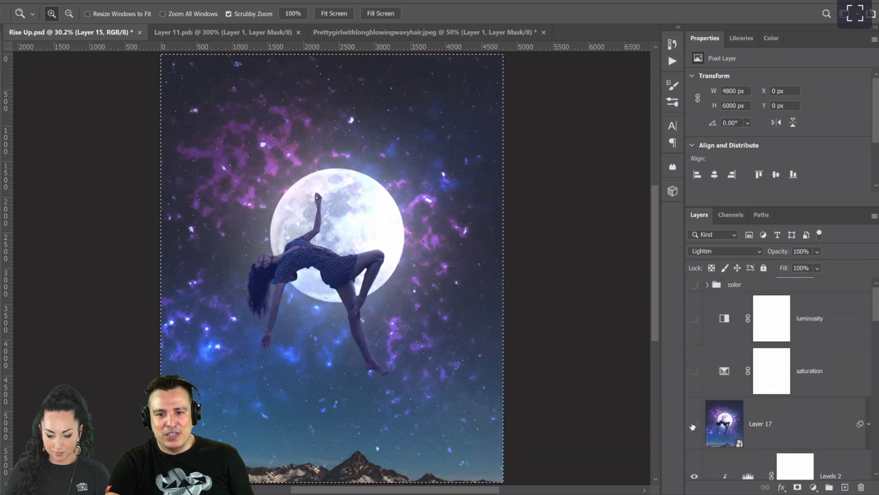
{"action": "double_click", "coordinate": [724, 432]}
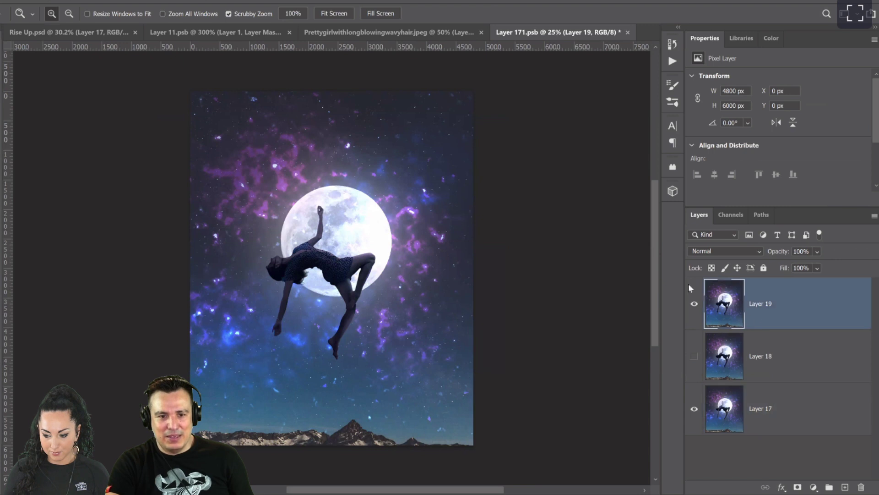
{"action": "key", "text": "ctrl+v"}
{"action": "left_click", "coordinate": [628, 34]}
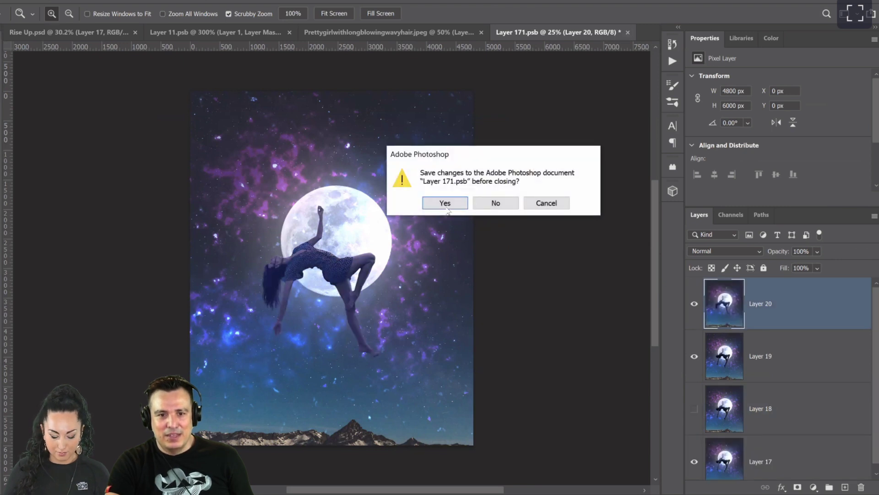
{"action": "key", "text": "Return"}
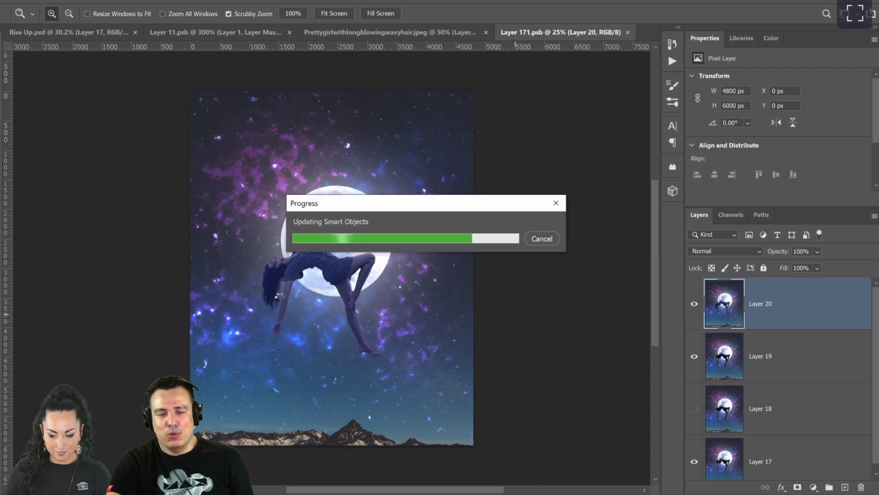
{"action": "key", "text": "ctrl+w"}
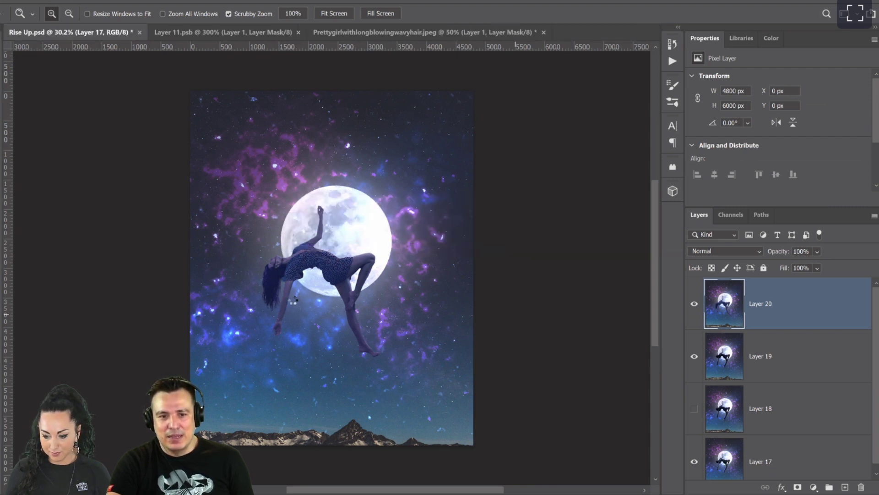
Step: Examine the woman's hair and arm up close in the updated composite
{"action": "scroll", "coordinate": [265, 291], "scroll_direction": "up", "scroll_amount": 2}
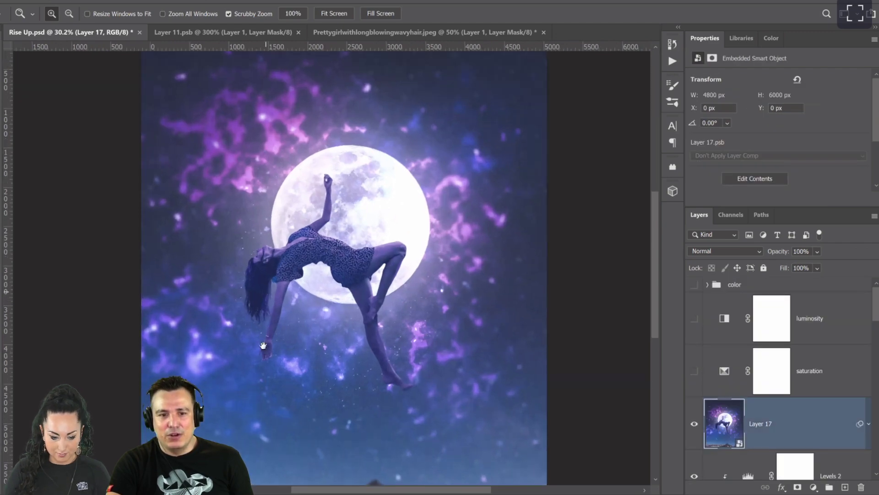
{"action": "scroll", "coordinate": [285, 272], "scroll_direction": "up", "scroll_amount": 1}
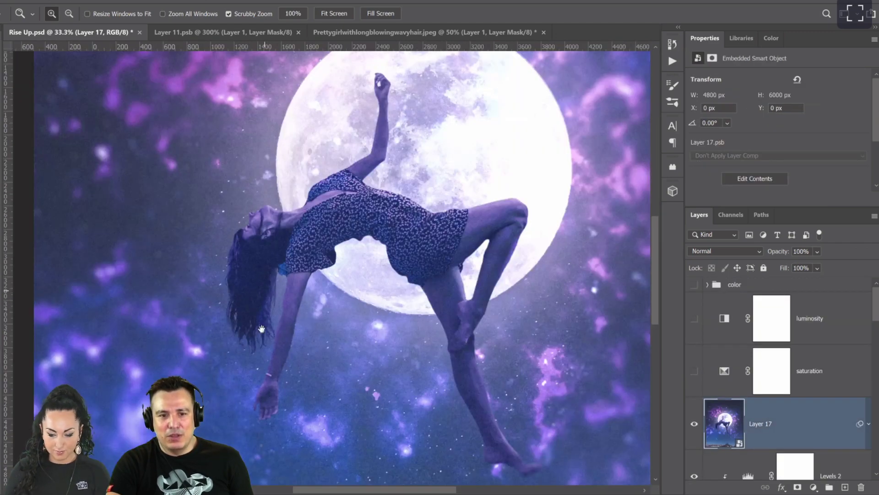
{"action": "scroll", "coordinate": [250, 376], "scroll_direction": "up", "scroll_amount": 2}
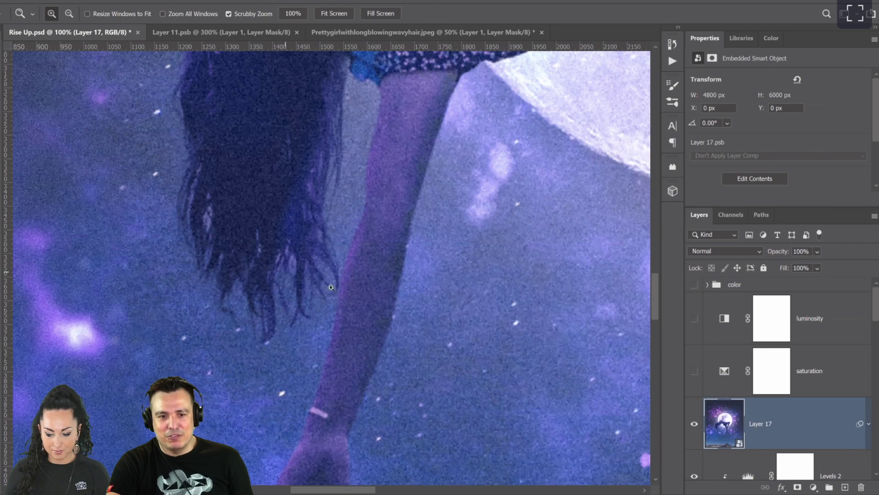
{"action": "scroll", "coordinate": [250, 376], "scroll_direction": "up", "scroll_amount": 1}
{"action": "scroll", "coordinate": [249, 446], "scroll_direction": "up", "scroll_amount": 1}
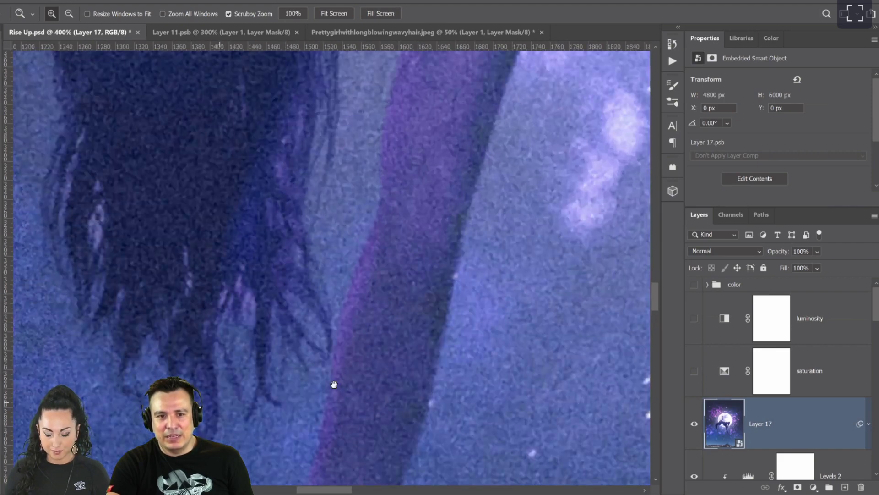
{"action": "scroll", "coordinate": [334, 385], "scroll_direction": "up", "scroll_amount": 2}
{"action": "scroll", "coordinate": [357, 298], "scroll_direction": "up", "scroll_amount": 2}
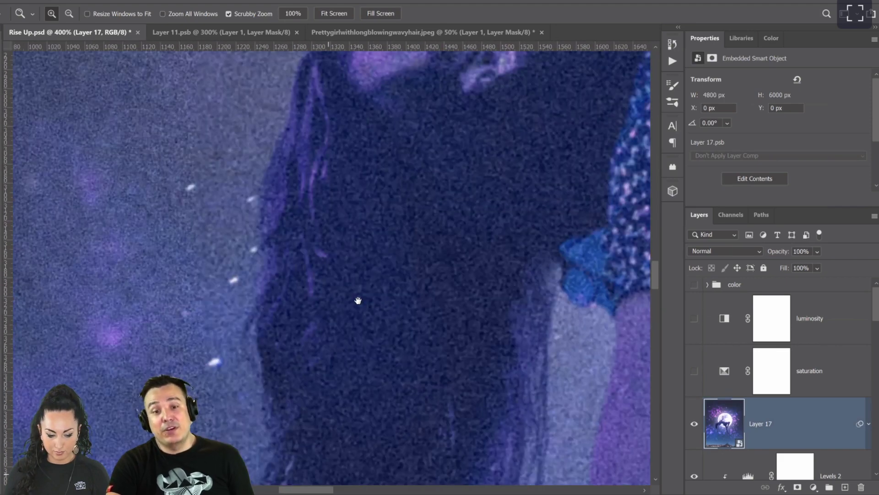
Step: Examine the woman's hair in Rise Up.psd up close, from around her face down to the ends of the strands
{"action": "scroll", "coordinate": [241, 138], "scroll_direction": "up", "scroll_amount": 2}
{"action": "scroll", "coordinate": [151, 151], "scroll_direction": "down", "scroll_amount": 1}
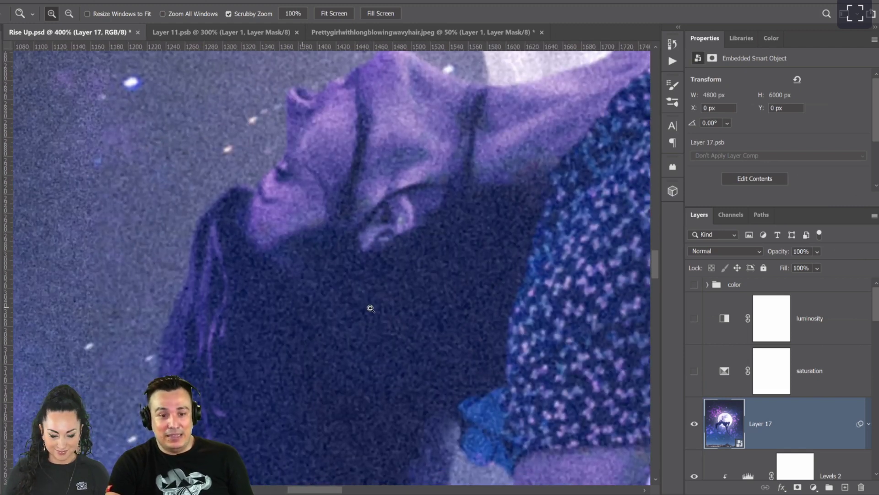
{"action": "scroll", "coordinate": [310, 281], "scroll_direction": "down", "scroll_amount": 2}
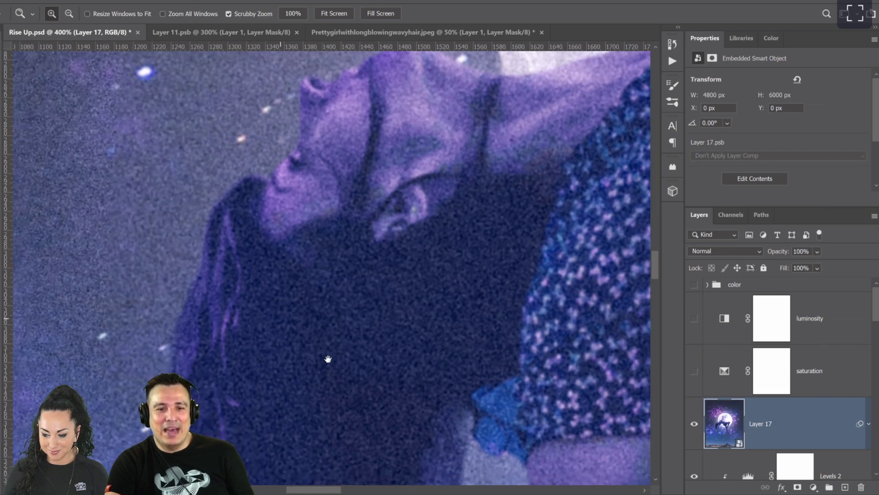
{"action": "scroll", "coordinate": [319, 202], "scroll_direction": "down", "scroll_amount": 1}
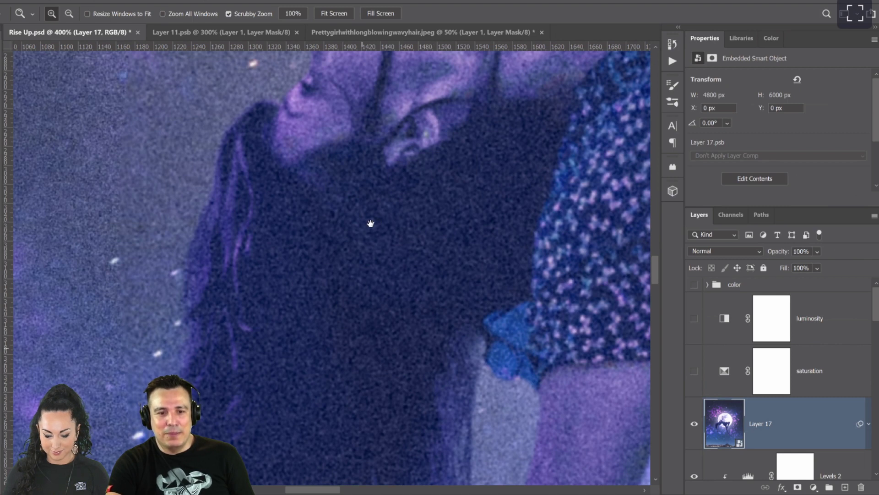
{"action": "scroll", "coordinate": [357, 229], "scroll_direction": "down", "scroll_amount": 1}
{"action": "scroll", "coordinate": [492, 108], "scroll_direction": "down", "scroll_amount": 2}
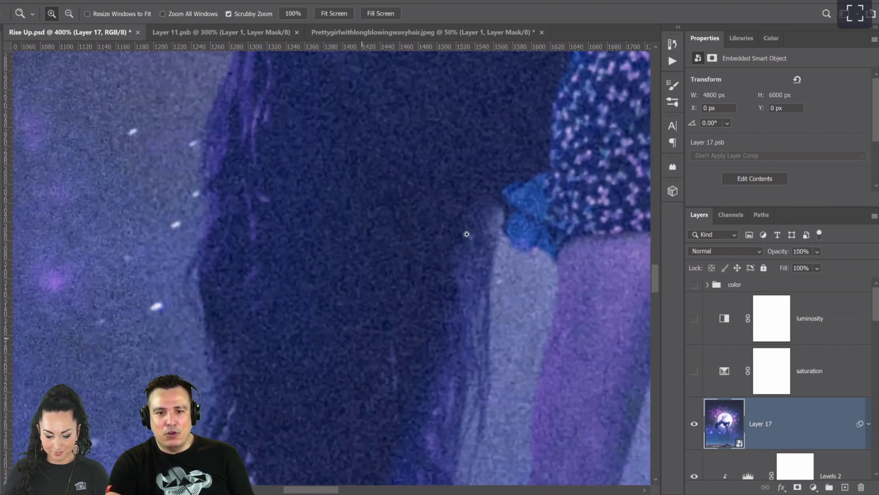
{"action": "scroll", "coordinate": [473, 289], "scroll_direction": "down", "scroll_amount": 2}
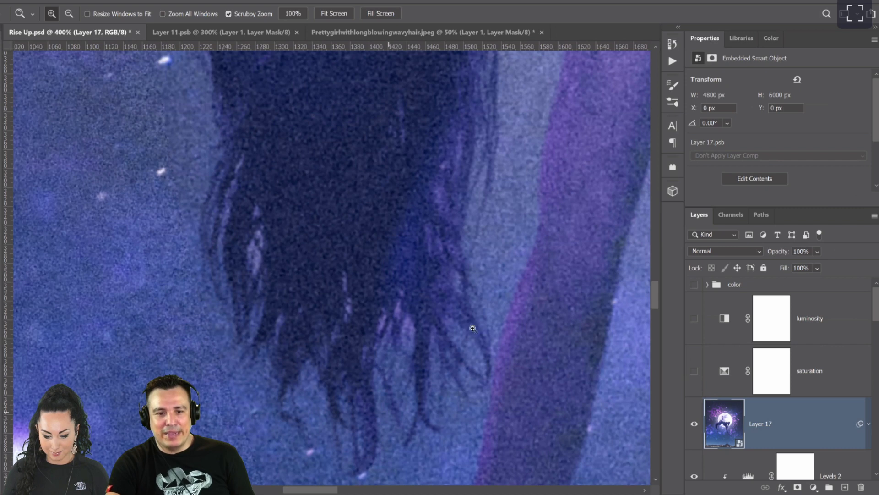
{"action": "scroll", "coordinate": [346, 361], "scroll_direction": "down", "scroll_amount": 1}
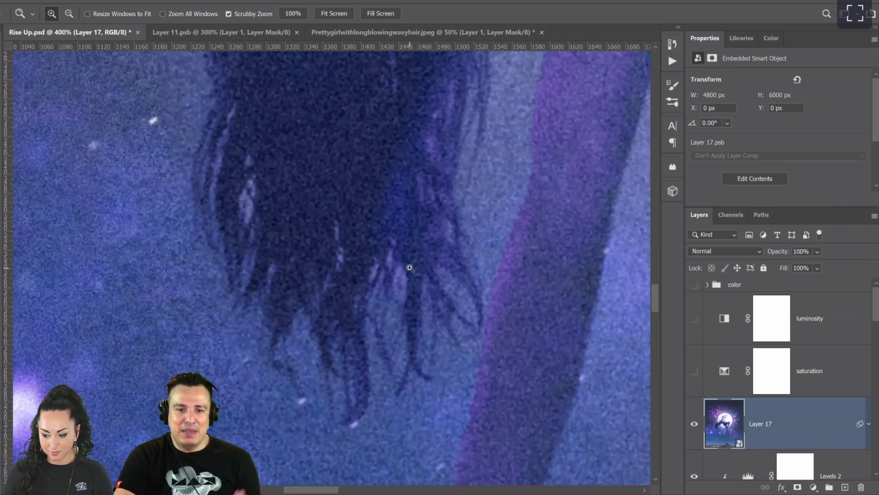
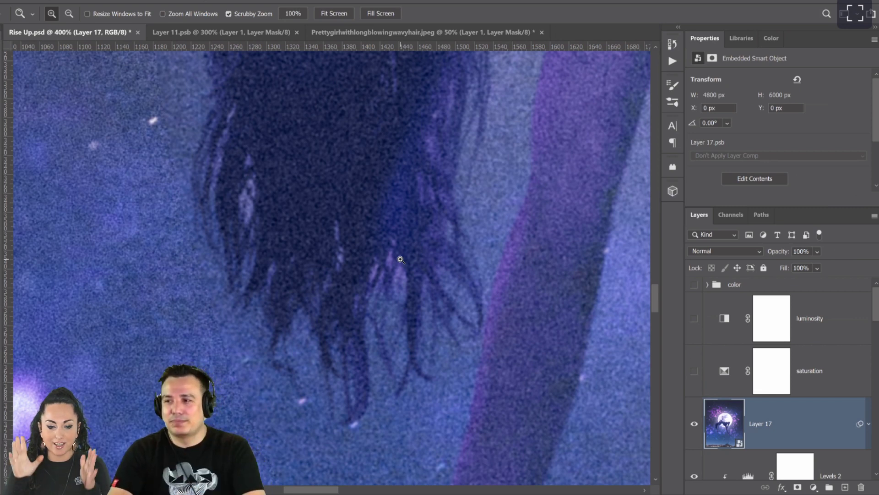
Step: Fit the whole Rise Up composite in view, clear the canvas selection and activate the Rectangular Marquee tool
{"action": "right_click", "coordinate": [403, 267]}
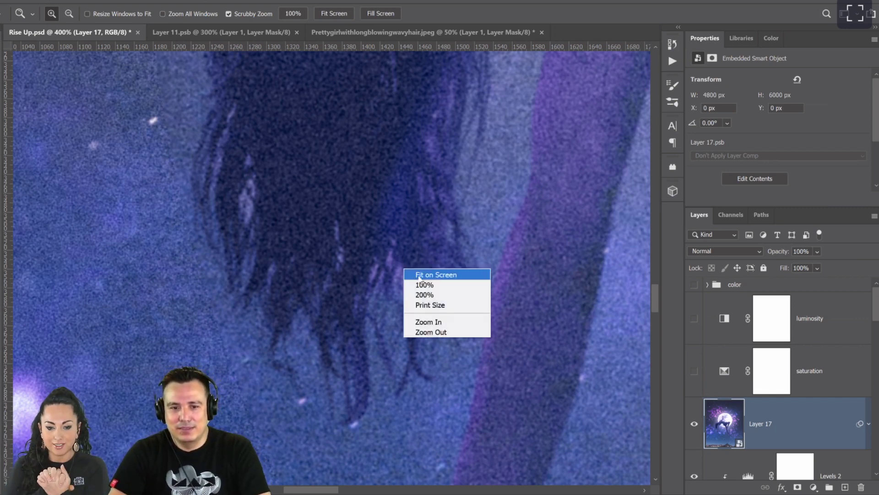
{"action": "key", "text": "Return"}
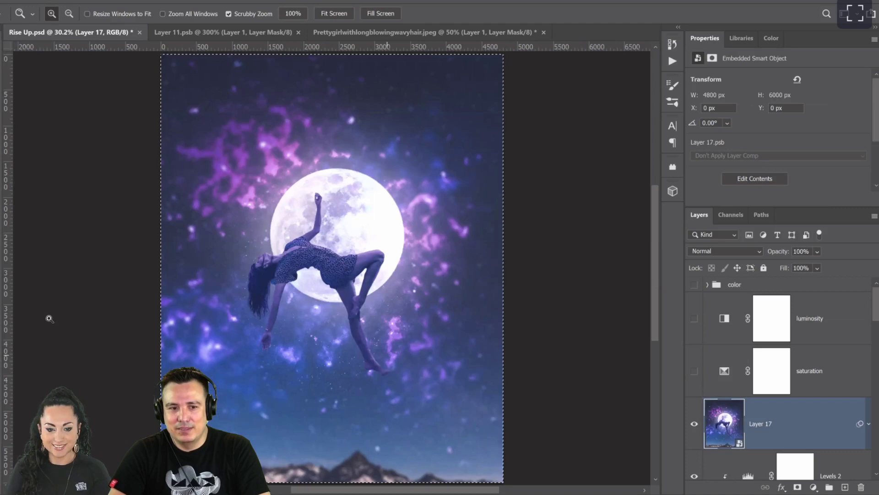
{"action": "key", "text": "ctrl+d"}
{"action": "key", "text": "m"}
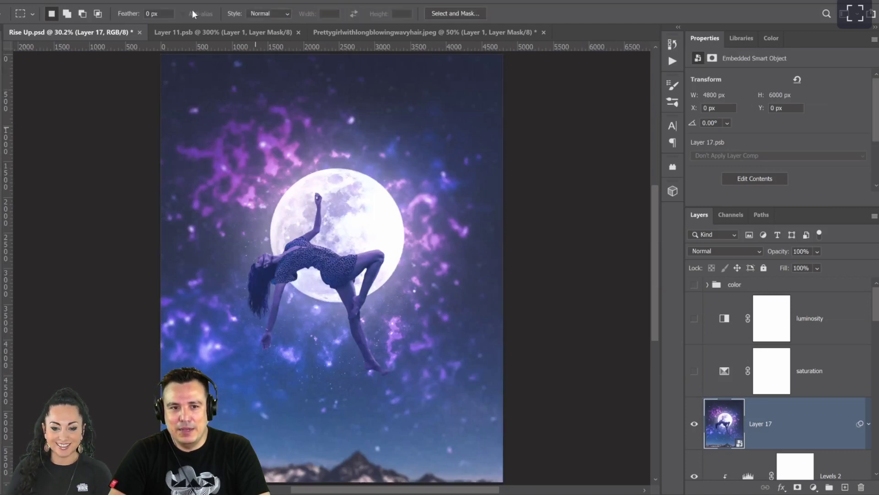
Step: Compare the original Rise Up.psd state with Snapshot 1 in the document history, leaving Snapshot 1 active and the history closed
{"action": "left_click", "coordinate": [243, 0]}
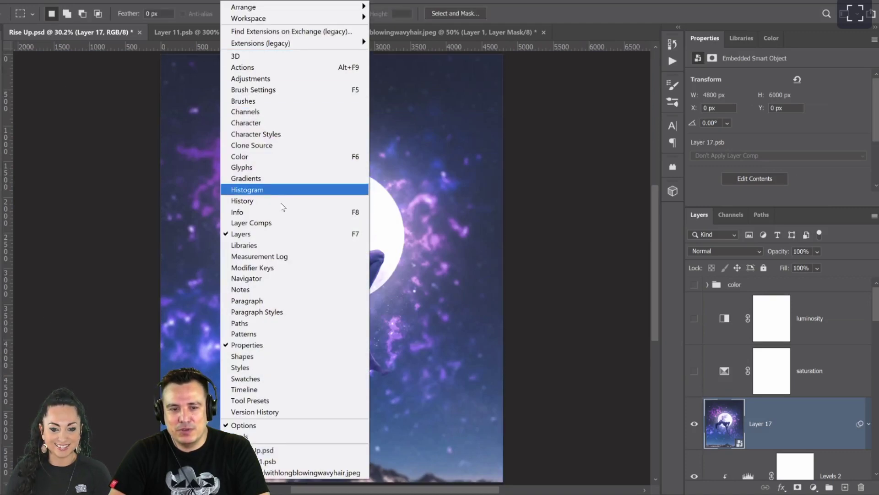
{"action": "left_click", "coordinate": [284, 199]}
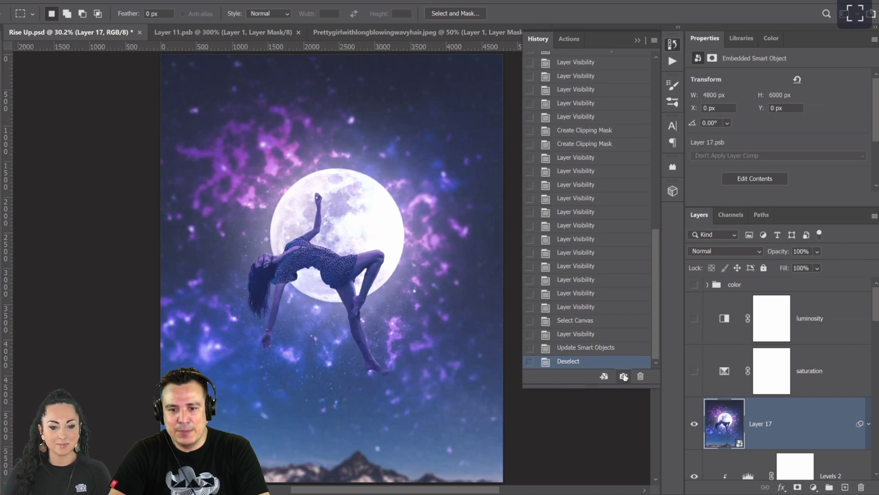
{"action": "scroll", "coordinate": [658, 161], "scroll_direction": "up", "scroll_amount": 15}
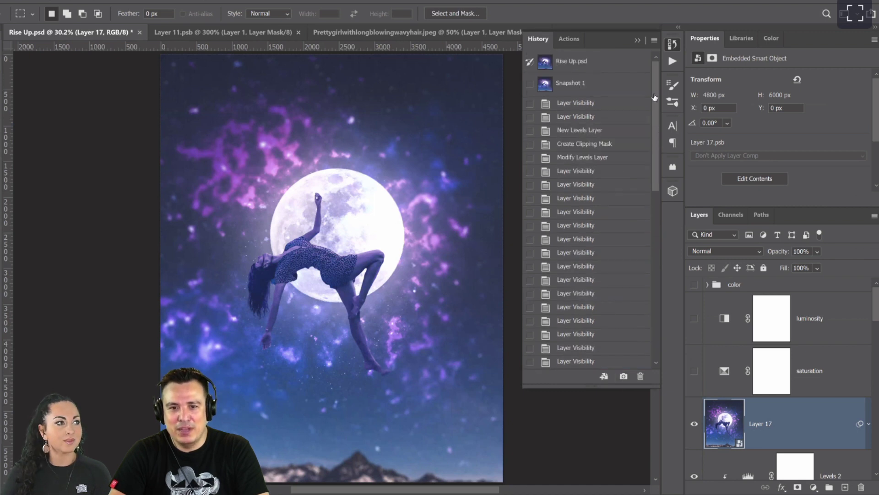
{"action": "left_click", "coordinate": [582, 63]}
{"action": "left_click", "coordinate": [568, 86]}
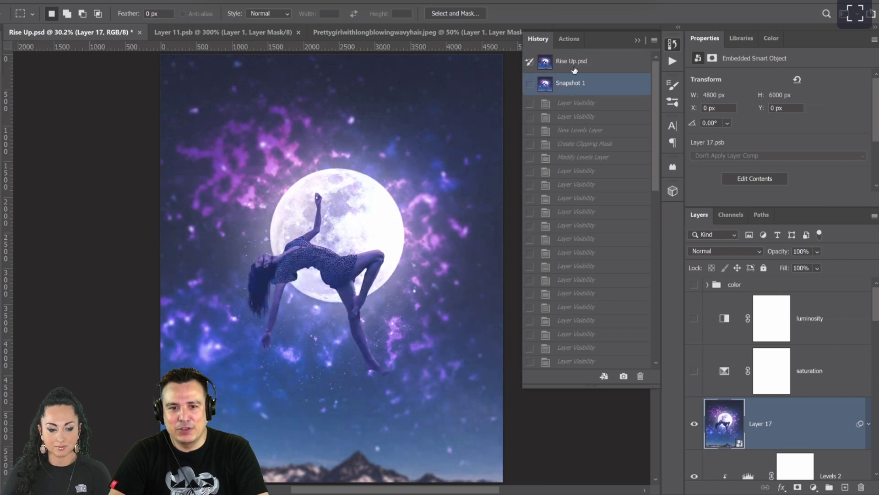
{"action": "left_click", "coordinate": [573, 66]}
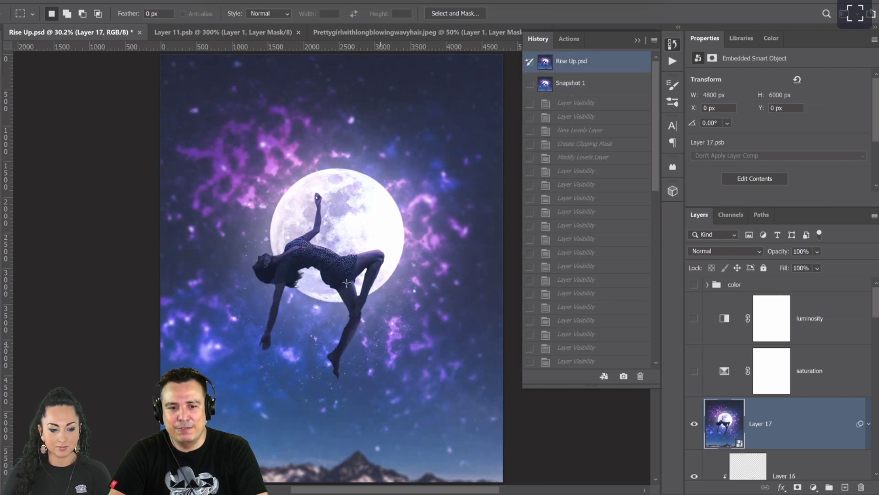
{"action": "left_click", "coordinate": [580, 90]}
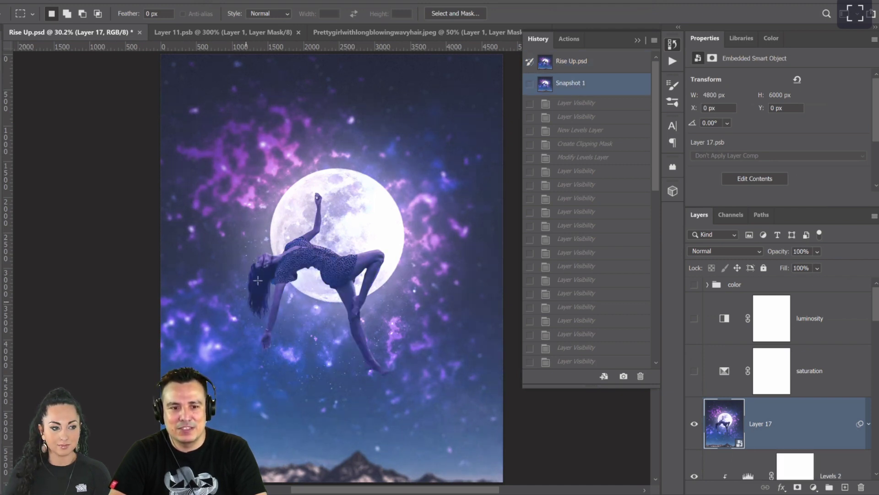
{"action": "left_click", "coordinate": [577, 83]}
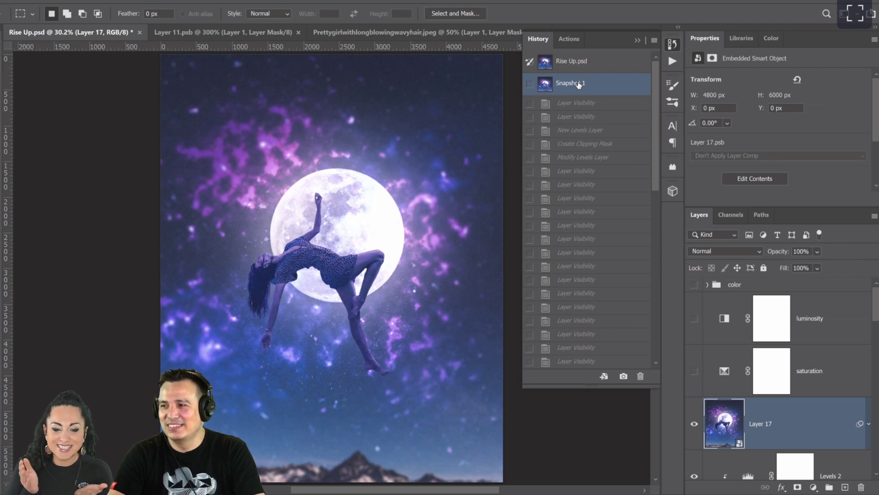
{"action": "left_click", "coordinate": [638, 41]}
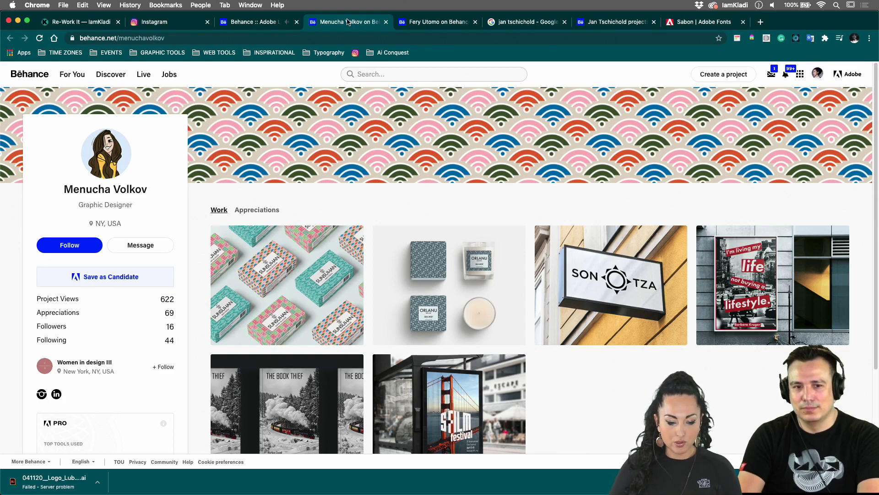
Step: Switch to Adobe Illustrator, show the three Caslon posters and collapse Layer 6 and Layer 5 in the layer list
{"action": "key", "text": "F11"}
{"action": "key", "text": "F11"}
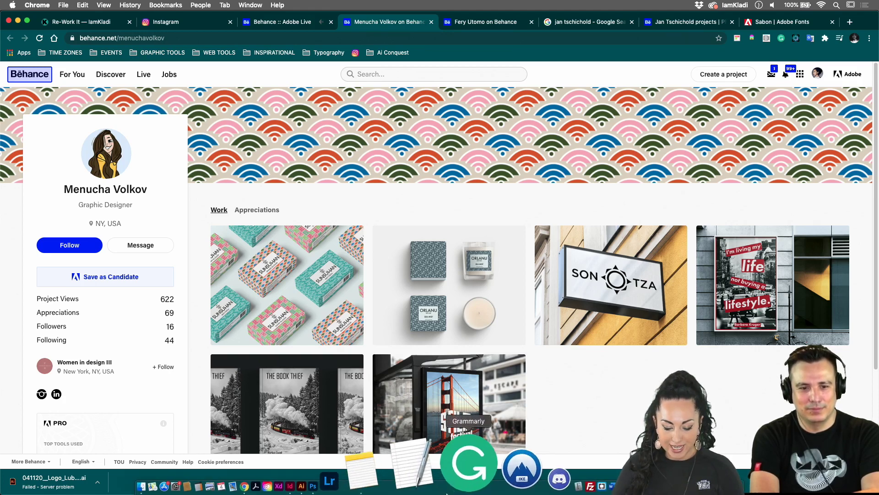
{"action": "left_click", "coordinate": [396, 492]}
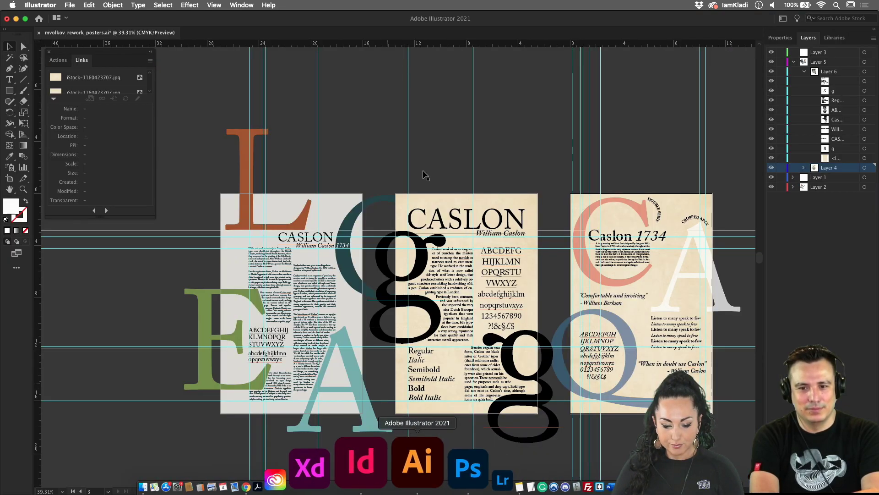
{"action": "scroll", "coordinate": [438, 149], "scroll_direction": "down", "scroll_amount": 3}
{"action": "scroll", "coordinate": [439, 149], "scroll_direction": "right", "scroll_amount": 1}
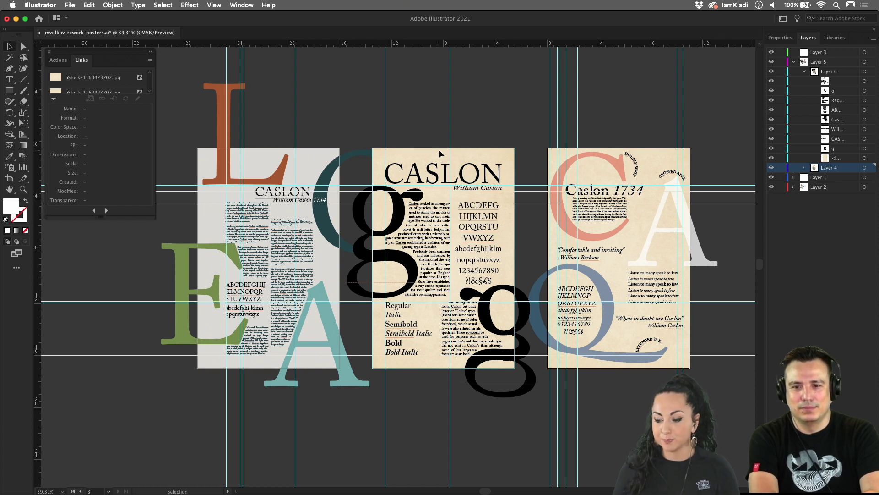
{"action": "left_click", "coordinate": [805, 72]}
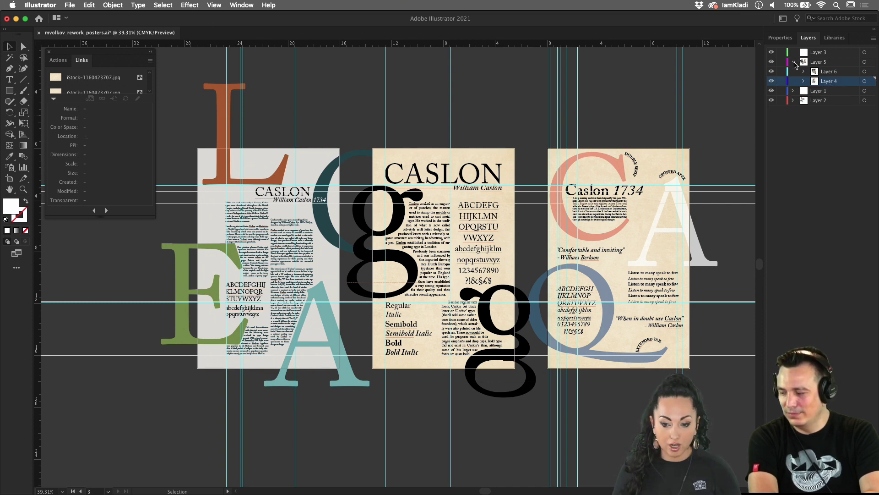
{"action": "left_click", "coordinate": [794, 63]}
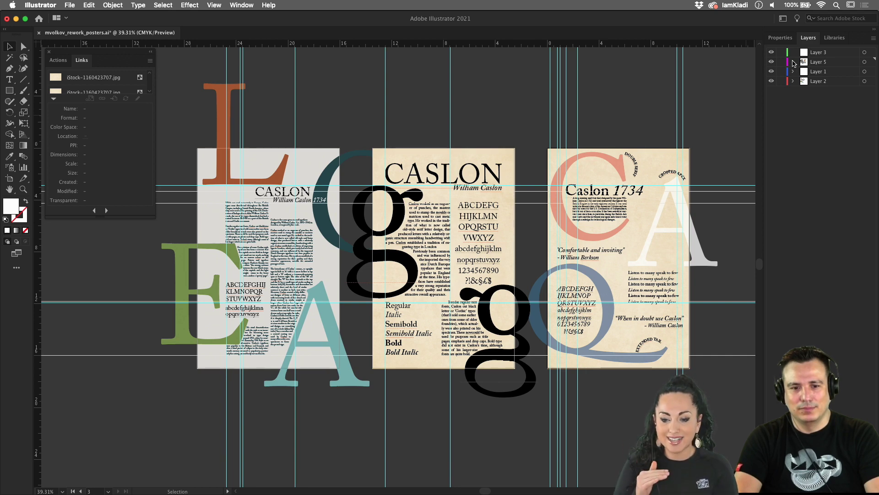
Step: Hide Layer 3 and Layer 5 to isolate the grey Caslon poster with the large coloured letters
{"action": "scroll", "coordinate": [324, 234], "scroll_direction": "up", "scroll_amount": 5}
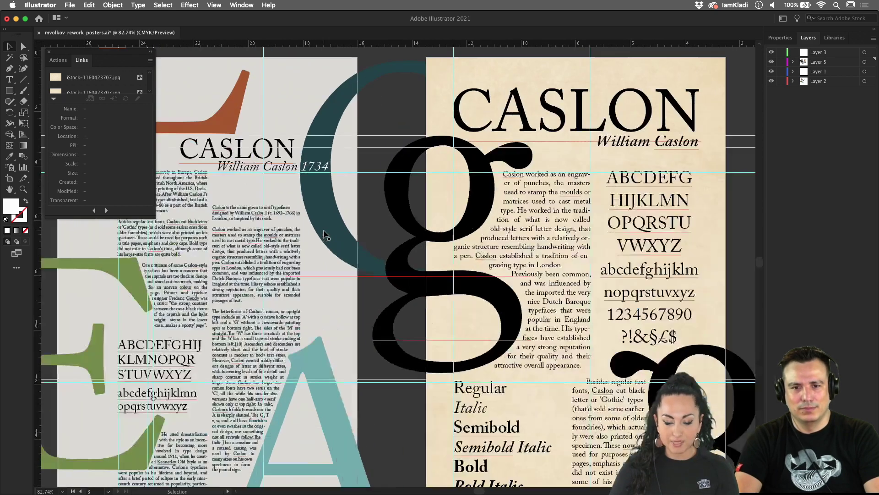
{"action": "scroll", "coordinate": [324, 234], "scroll_direction": "left", "scroll_amount": 1}
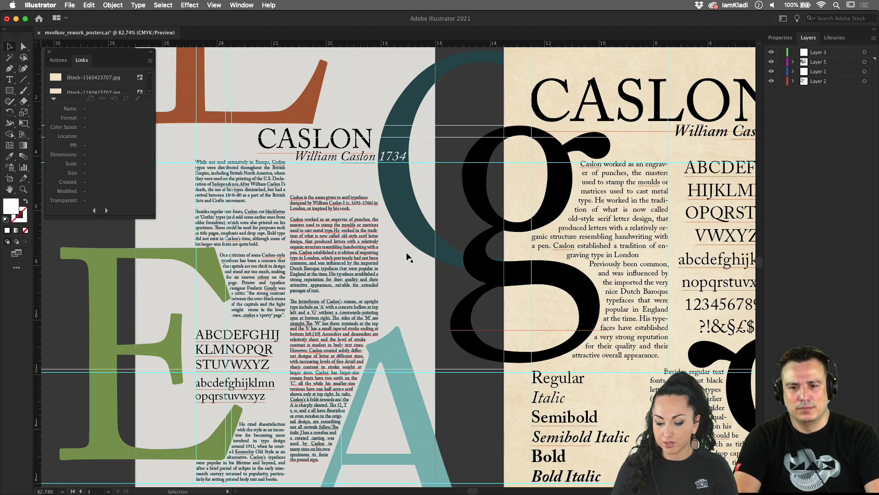
{"action": "left_click", "coordinate": [771, 61]}
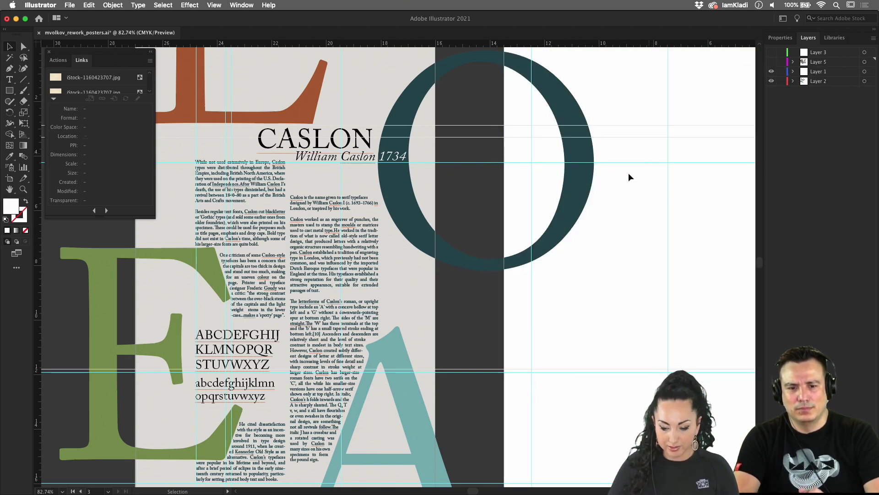
{"action": "scroll", "coordinate": [627, 174], "scroll_direction": "down", "scroll_amount": 2}
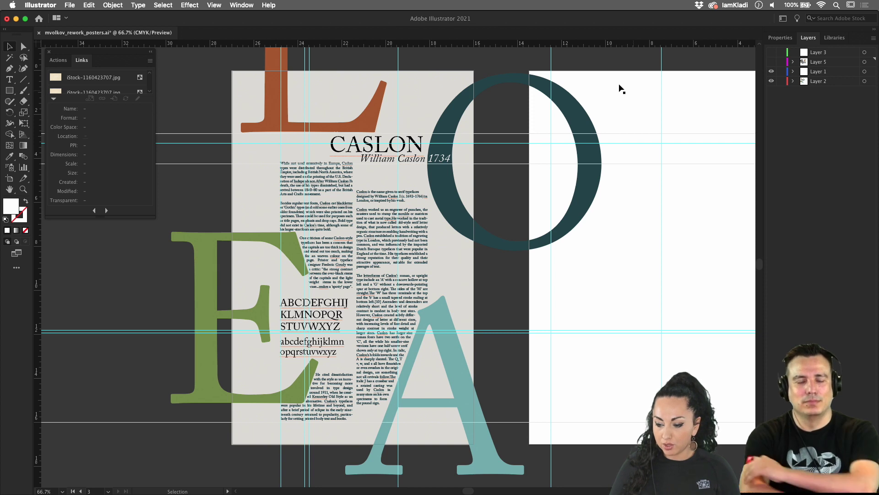
Step: Compare the artboards with Layer 2 hidden and shown, leaving Layer 2 visible
{"action": "left_click", "coordinate": [772, 80]}
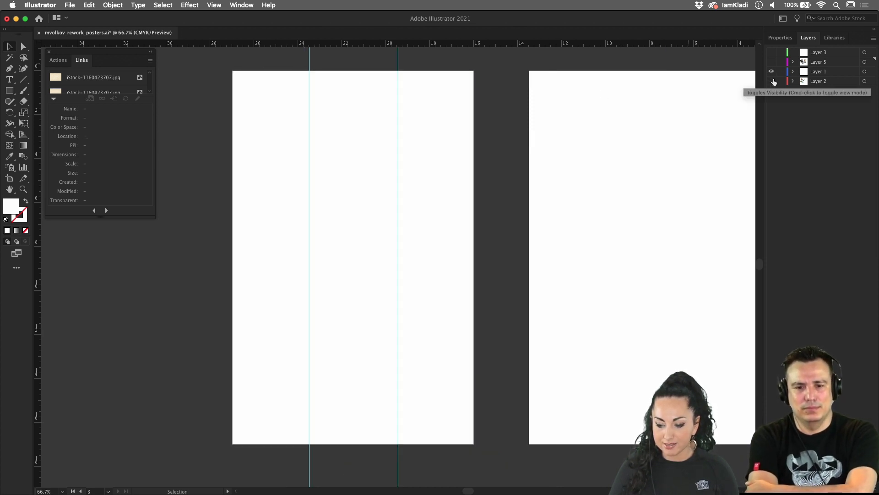
{"action": "left_click", "coordinate": [773, 80]}
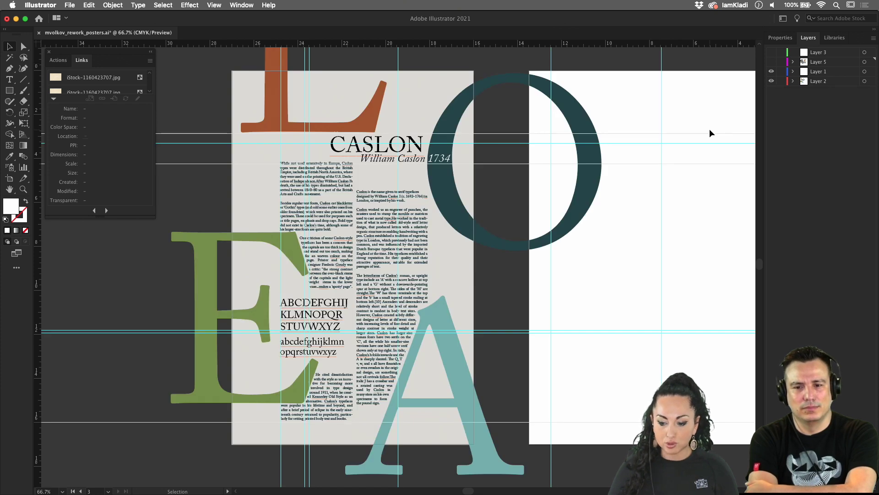
{"action": "scroll", "coordinate": [710, 133], "scroll_direction": "down", "scroll_amount": 3}
{"action": "scroll", "coordinate": [710, 133], "scroll_direction": "right", "scroll_amount": 2}
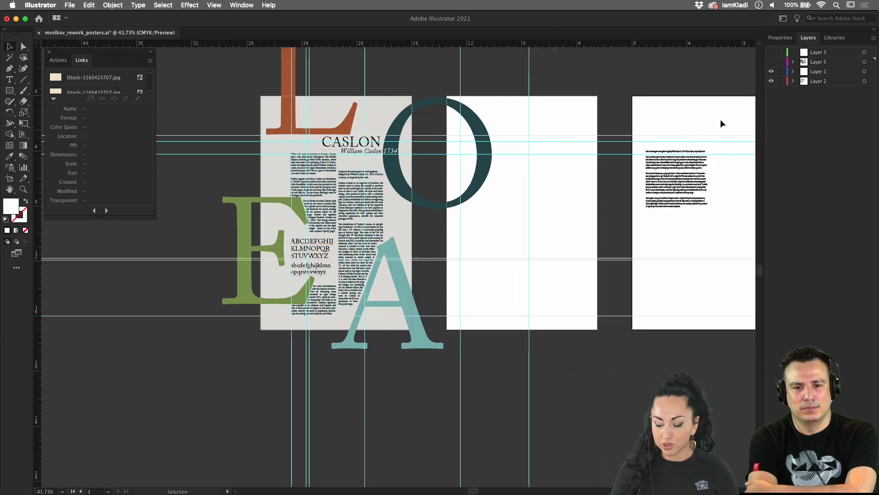
{"action": "left_click", "coordinate": [772, 81]}
{"action": "left_click", "coordinate": [772, 81]}
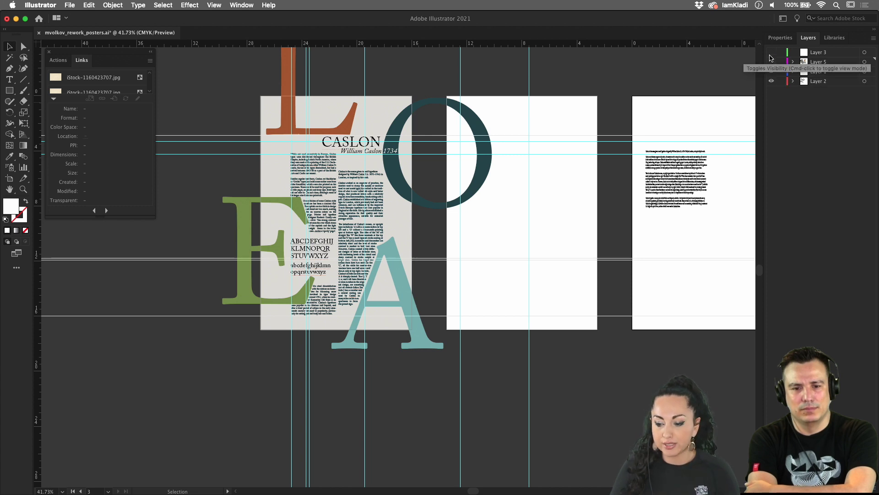
Step: Make Layer 5 visible again and bring all three Caslon posters into view side by side
{"action": "left_click", "coordinate": [772, 62]}
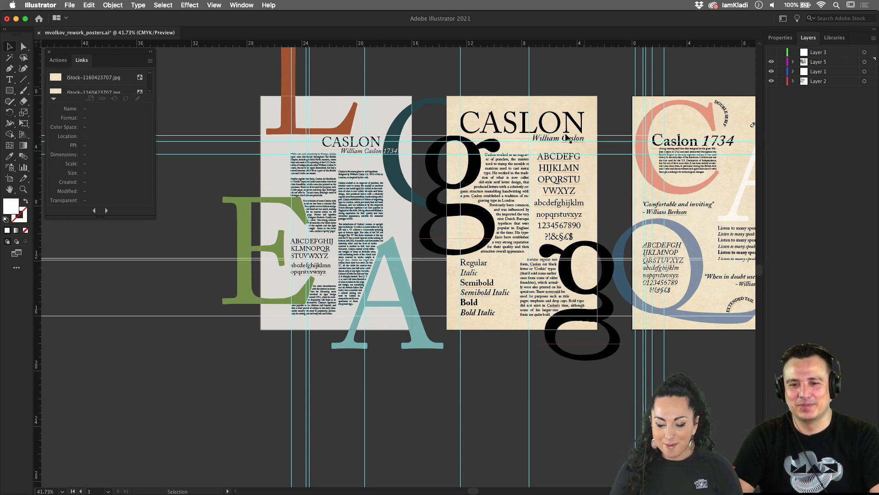
{"action": "scroll", "coordinate": [555, 227], "scroll_direction": "up", "scroll_amount": 3}
{"action": "scroll", "coordinate": [556, 226], "scroll_direction": "right", "scroll_amount": 3}
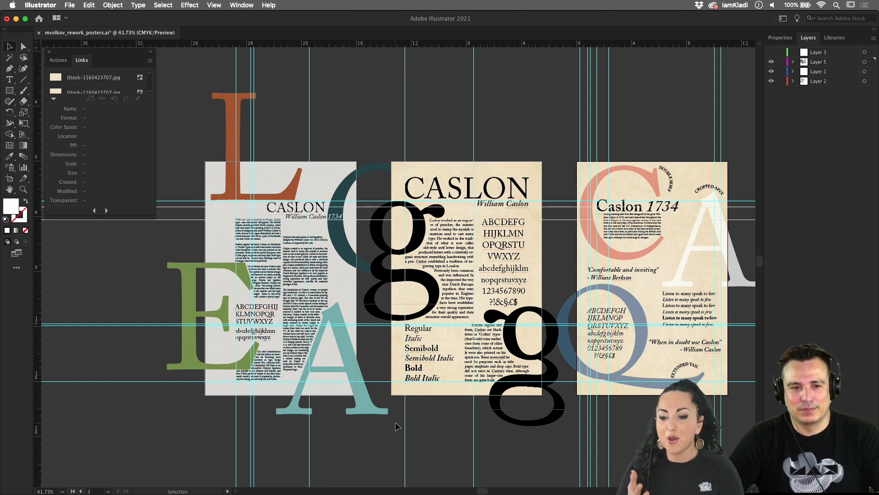
Step: Switch to Chrome, showing the graphic designer's Behance profile
{"action": "mouse_move", "coordinate": [360, 485]}
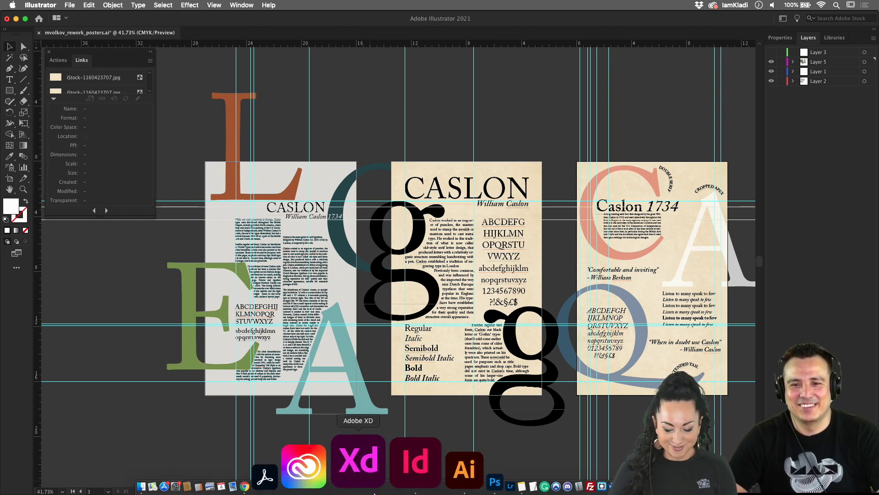
{"action": "left_click", "coordinate": [336, 476]}
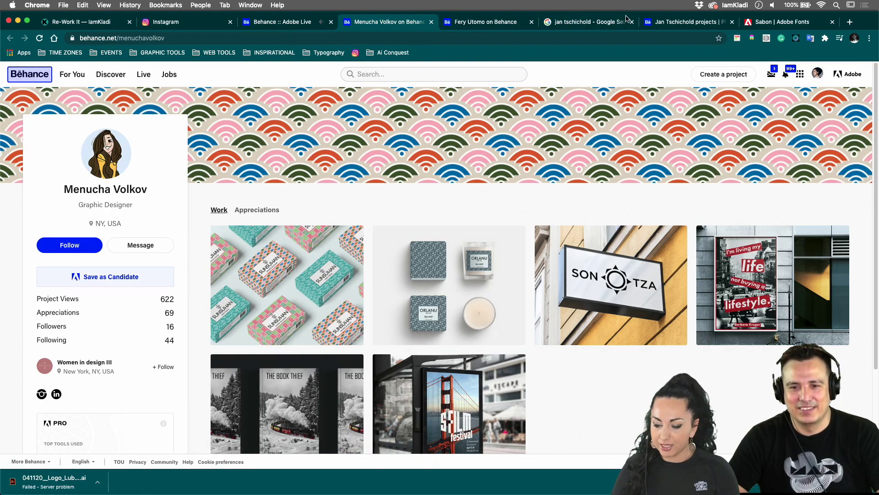
Step: Examine the Google image results for Jan Tschichold, looking closely at his posters and book layouts
{"action": "left_click", "coordinate": [607, 26]}
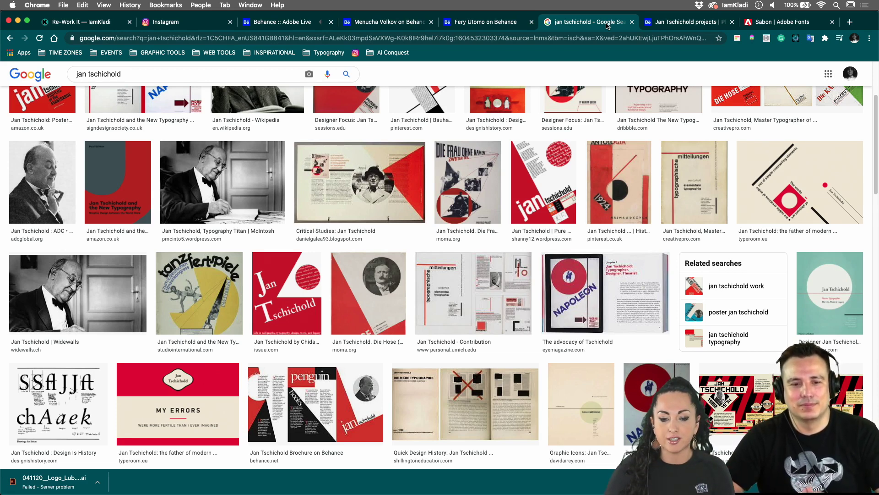
{"action": "scroll", "coordinate": [481, 310], "scroll_direction": "up", "scroll_amount": 2}
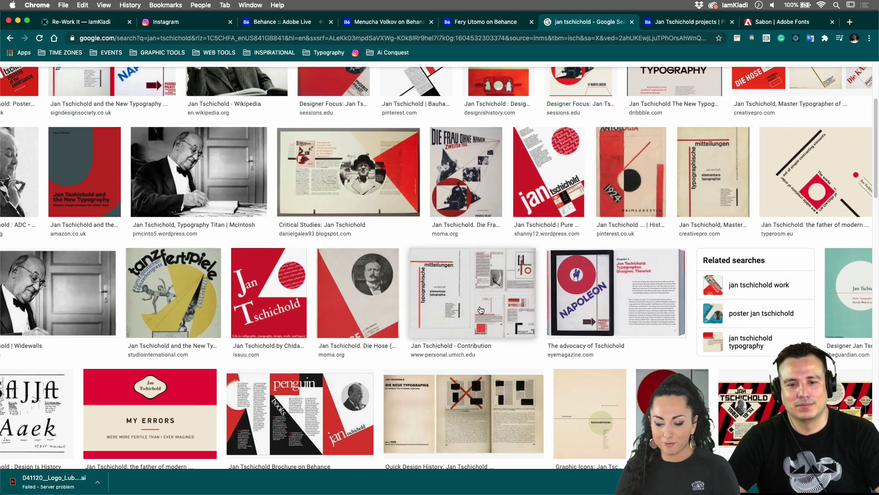
{"action": "scroll", "coordinate": [481, 310], "scroll_direction": "up", "scroll_amount": 3}
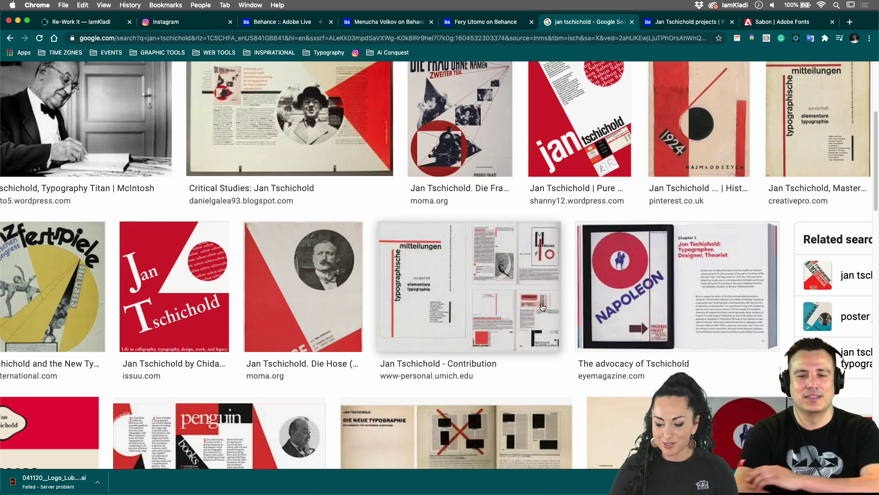
{"action": "key", "text": "super+minus"}
{"action": "key", "text": "super+minus"}
{"action": "key", "text": "super+minus"}
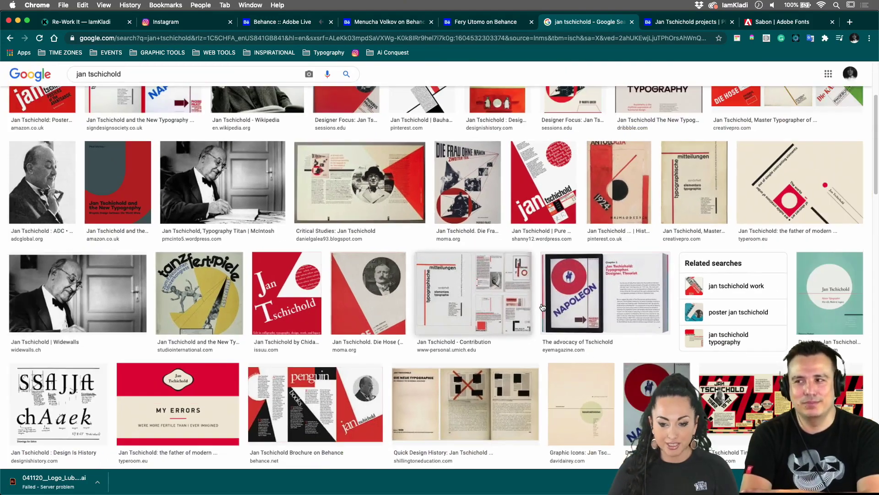
{"action": "key", "text": "super+equal"}
{"action": "scroll", "coordinate": [543, 307], "scroll_direction": "down", "scroll_amount": 1}
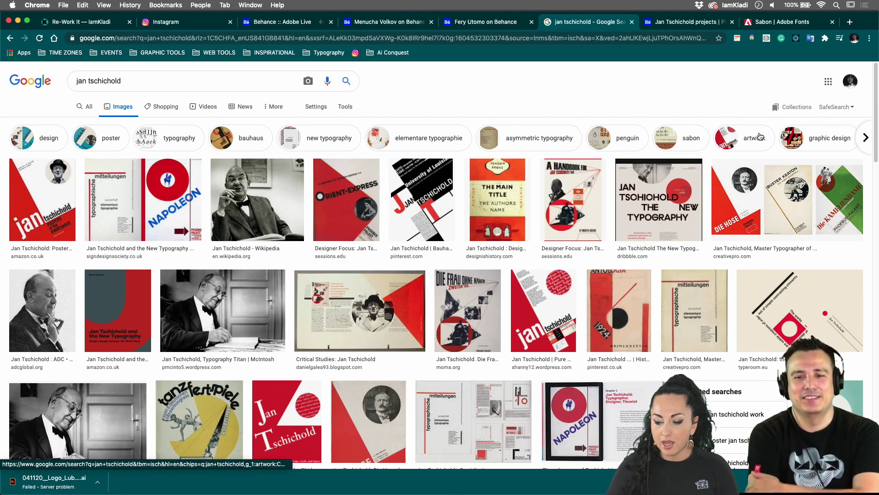
Step: Look through the Behance project results for Jan Tschichold for typographic posters and book designs
{"action": "left_click", "coordinate": [682, 26]}
{"action": "scroll", "coordinate": [619, 282], "scroll_direction": "down", "scroll_amount": 6}
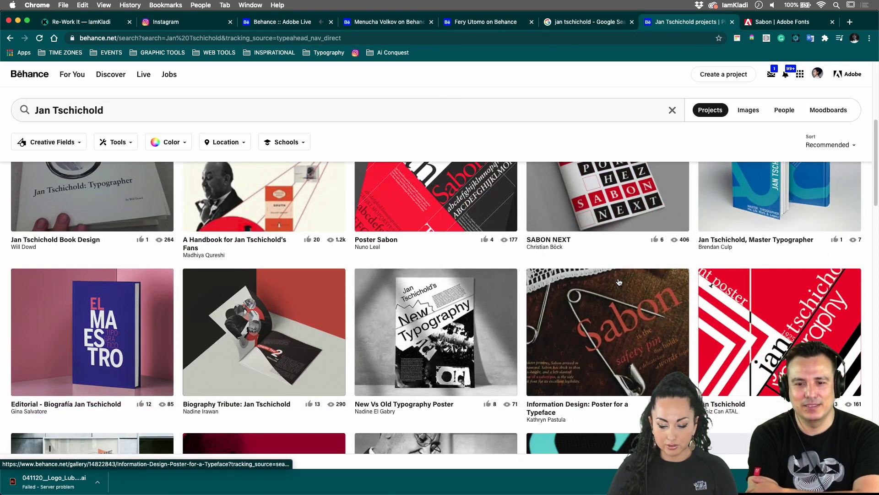
{"action": "scroll", "coordinate": [619, 282], "scroll_direction": "up", "scroll_amount": 1}
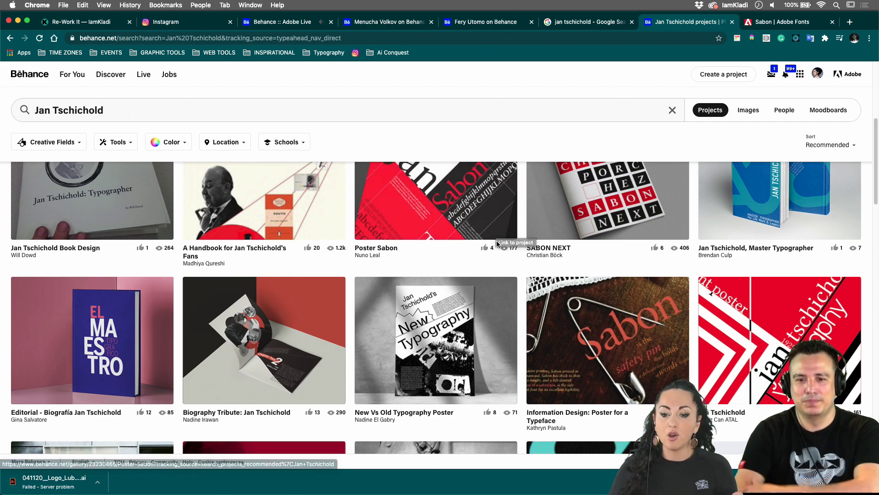
{"action": "scroll", "coordinate": [496, 233], "scroll_direction": "down", "scroll_amount": 4}
{"action": "scroll", "coordinate": [498, 245], "scroll_direction": "down", "scroll_amount": 2}
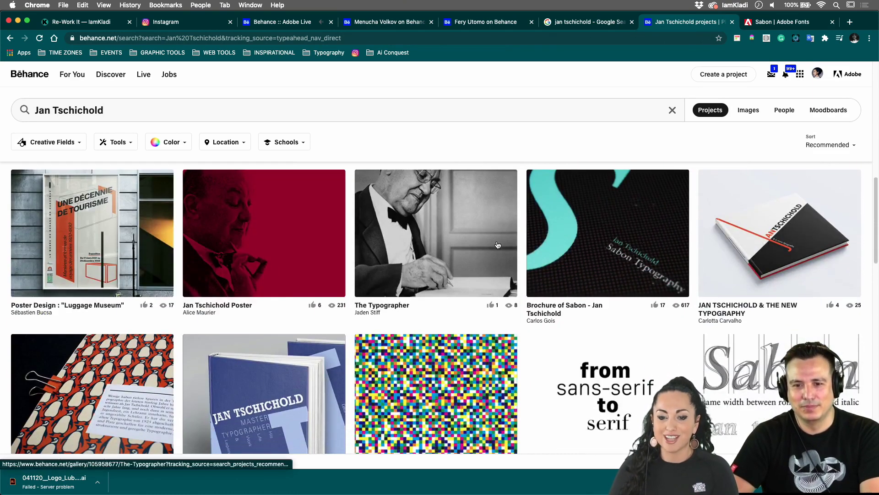
{"action": "scroll", "coordinate": [498, 245], "scroll_direction": "down", "scroll_amount": 3}
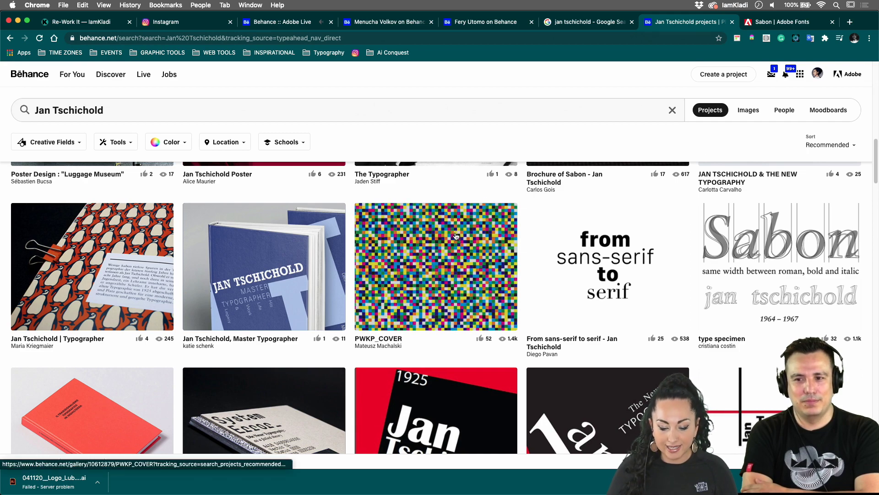
{"action": "scroll", "coordinate": [456, 236], "scroll_direction": "down", "scroll_amount": 6}
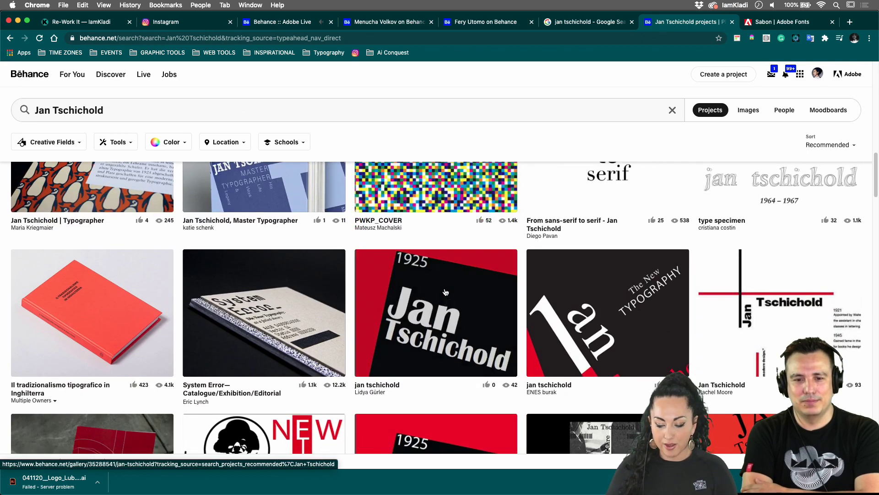
{"action": "scroll", "coordinate": [445, 292], "scroll_direction": "up", "scroll_amount": 3}
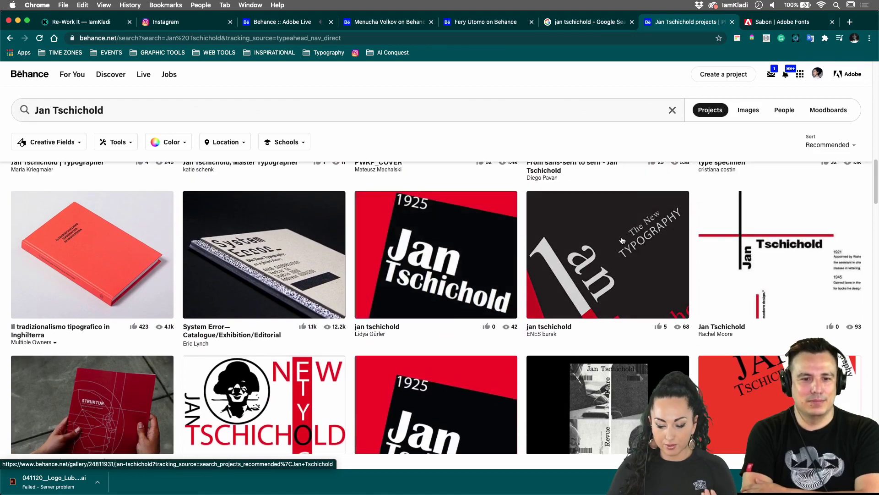
Step: Open the black-and-red "The New Typography" Jan Tschichold project, save its poster to a new moodboard named Modernism, and return to the results
{"action": "left_click", "coordinate": [622, 237]}
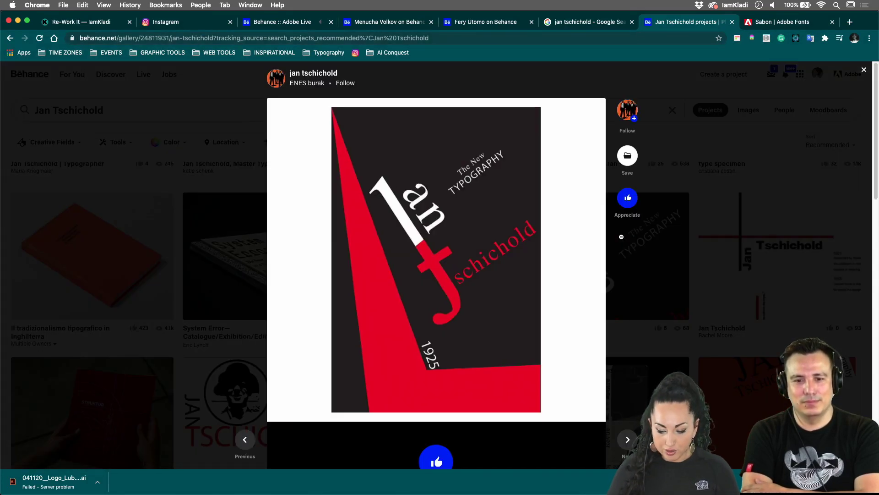
{"action": "mouse_move", "coordinate": [509, 255]}
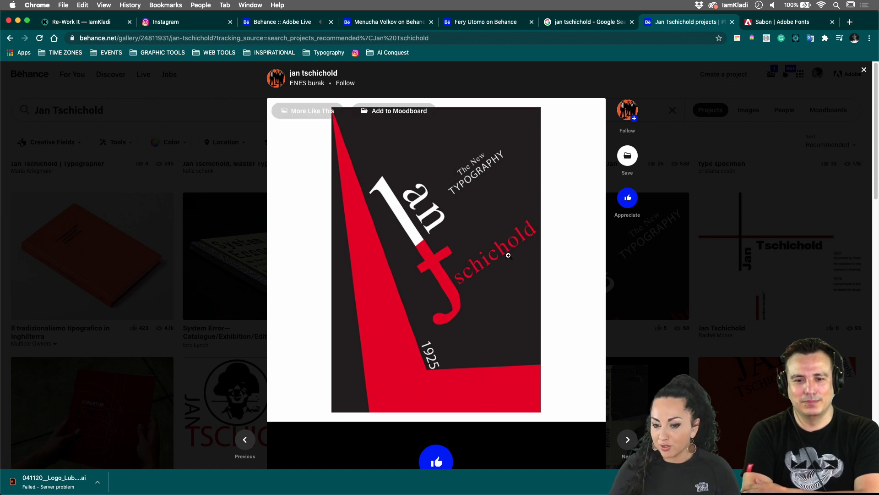
{"action": "left_click", "coordinate": [392, 113]}
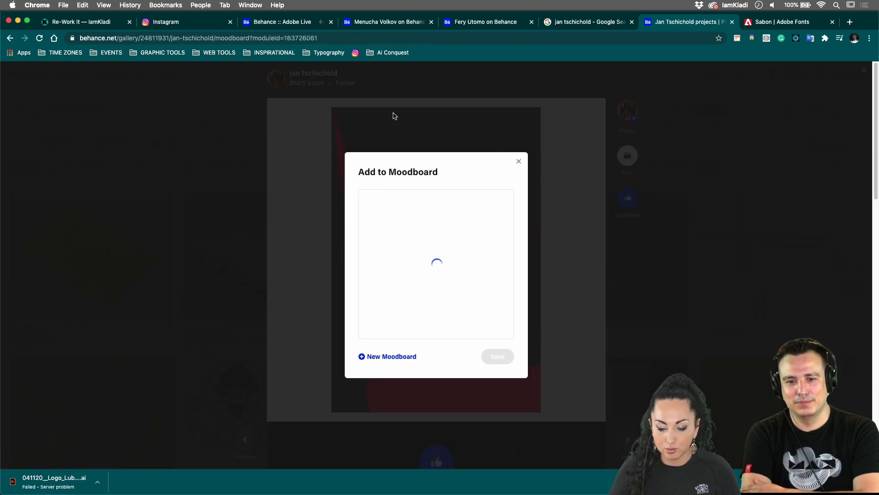
{"action": "left_click", "coordinate": [375, 358]}
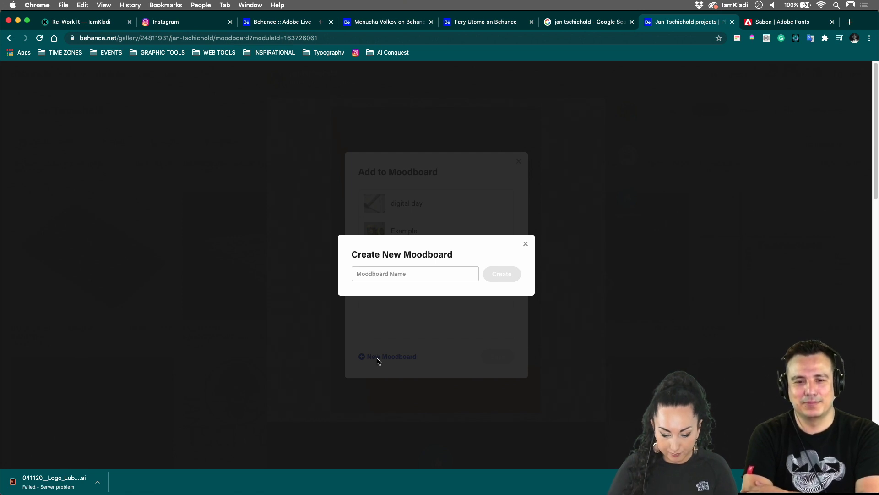
{"action": "left_click", "coordinate": [387, 278]}
{"action": "type", "text": "Modernism"}
{"action": "left_click", "coordinate": [509, 273]}
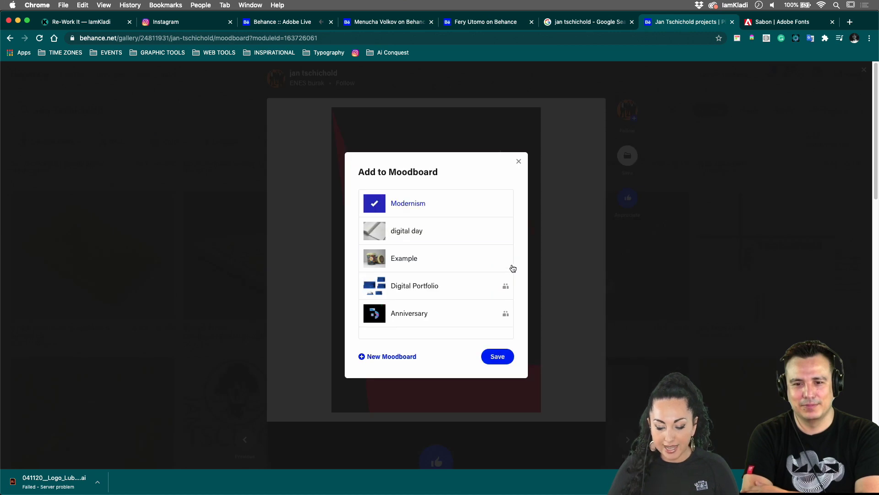
{"action": "left_click", "coordinate": [498, 357]}
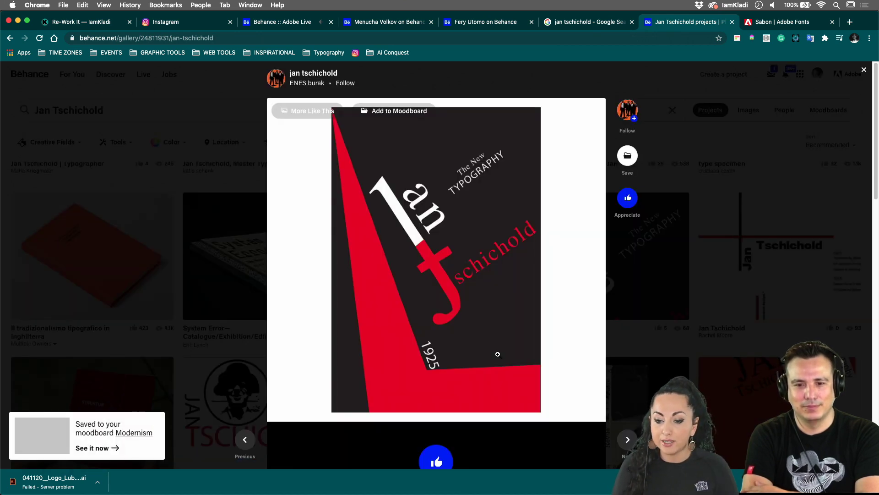
{"action": "left_click", "coordinate": [680, 323]}
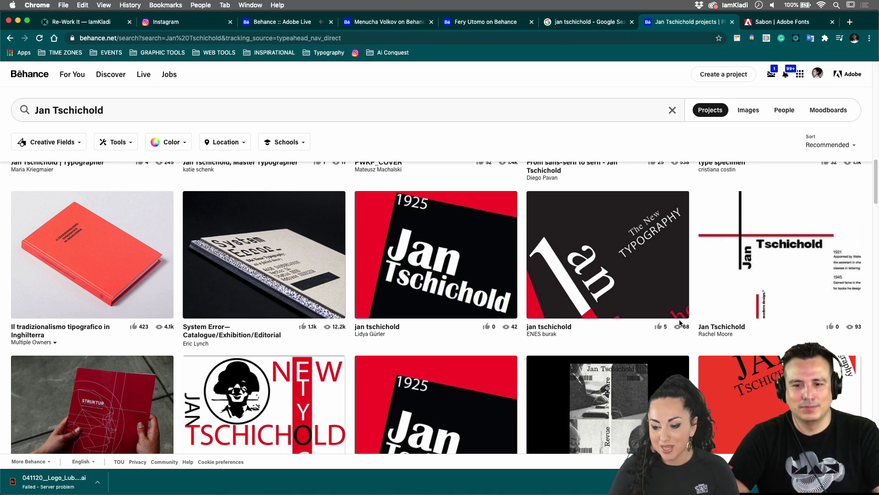
Step: View the Sabon page on Adobe Fonts and go to the site's home page at fonts.adobe.com
{"action": "left_click", "coordinate": [769, 24]}
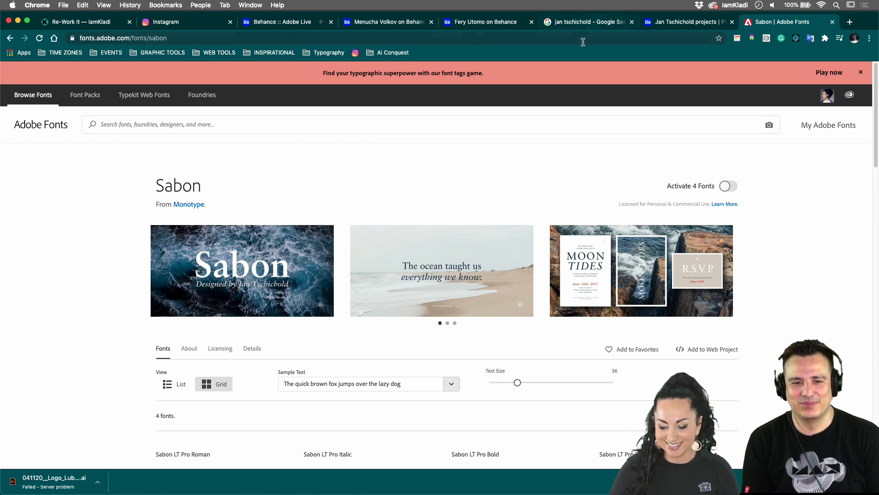
{"action": "scroll", "coordinate": [394, 288], "scroll_direction": "down", "scroll_amount": 2}
{"action": "scroll", "coordinate": [394, 287], "scroll_direction": "up", "scroll_amount": 2}
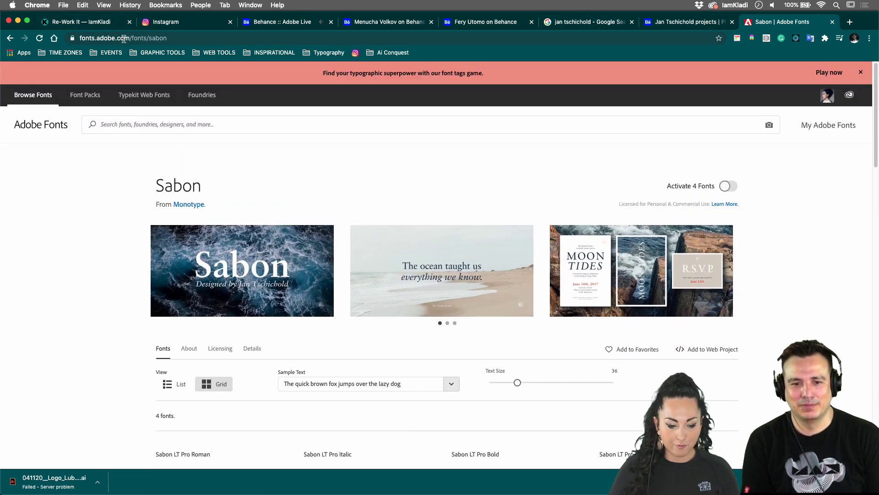
{"action": "left_click_drag", "start_coordinate": [131, 38], "coordinate": [183, 39]}
{"action": "key", "text": "BackSpace"}
{"action": "key", "text": "Return"}
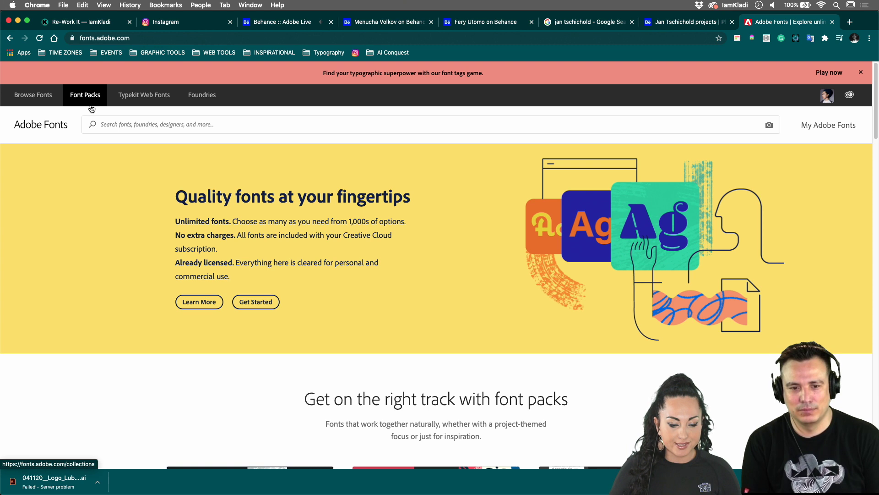
Step: Search Adobe Fonts for "sa" and open the Sabon family from the suggestions
{"action": "left_click", "coordinate": [106, 125]}
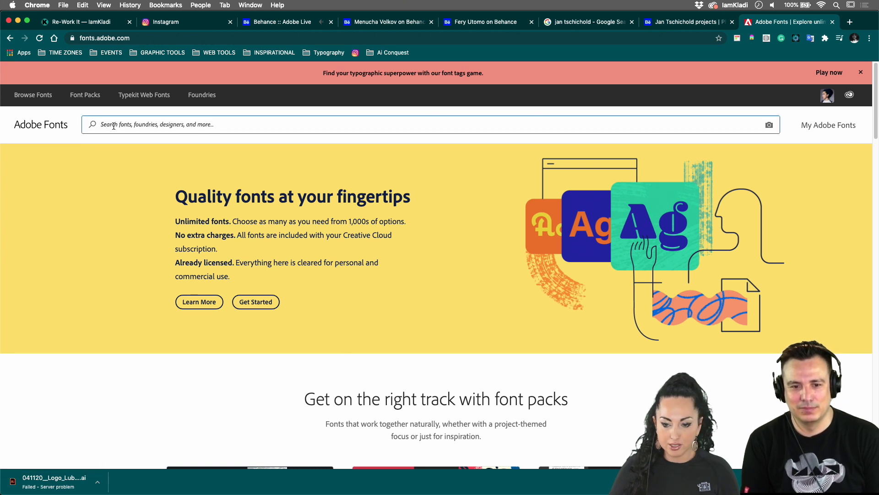
{"action": "type", "text": "sa"}
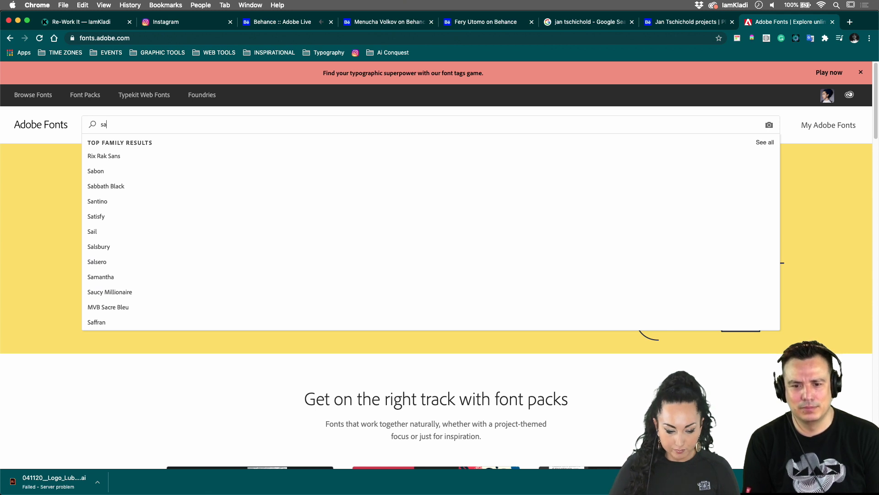
{"action": "left_click", "coordinate": [95, 173]}
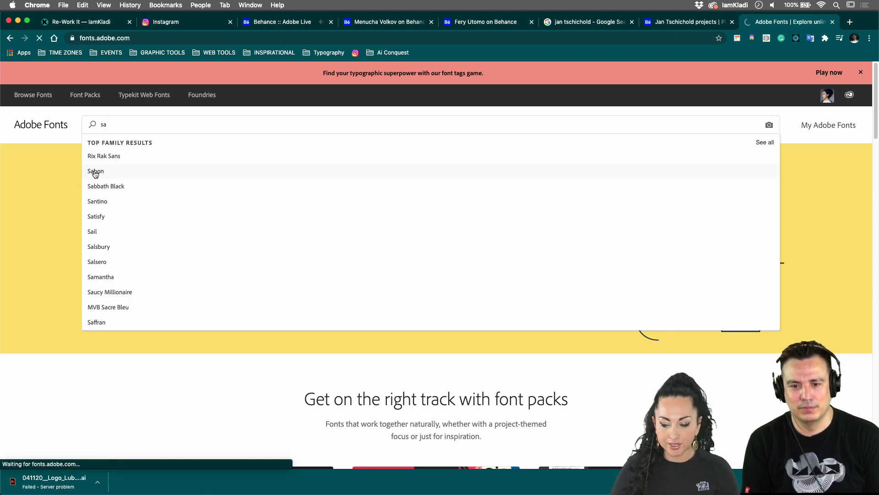
Step: Activate the Sabon LT Pro Bold font and dismiss the activation message
{"action": "scroll", "coordinate": [164, 248], "scroll_direction": "down", "scroll_amount": 3}
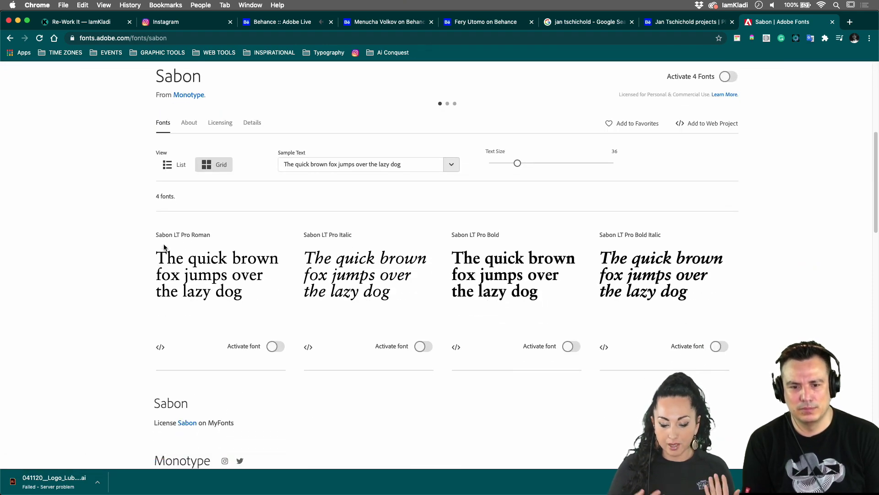
{"action": "scroll", "coordinate": [164, 247], "scroll_direction": "down", "scroll_amount": 3}
{"action": "scroll", "coordinate": [164, 245], "scroll_direction": "up", "scroll_amount": 2}
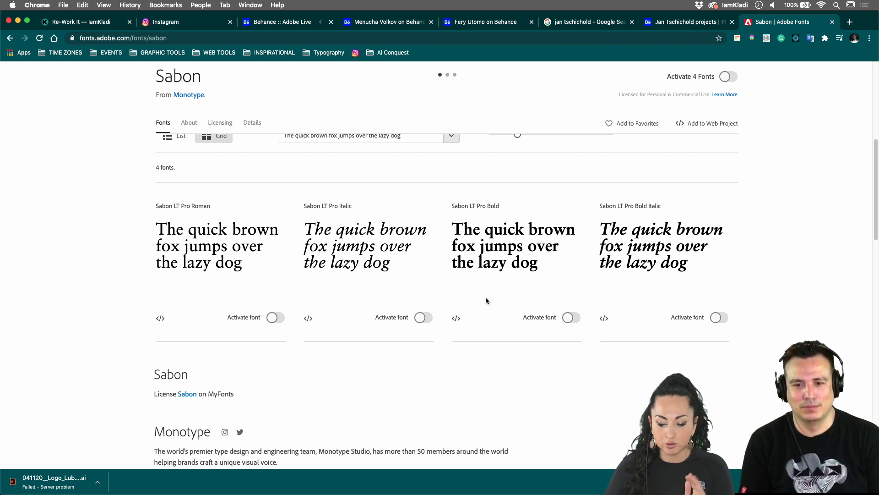
{"action": "left_click", "coordinate": [571, 317]}
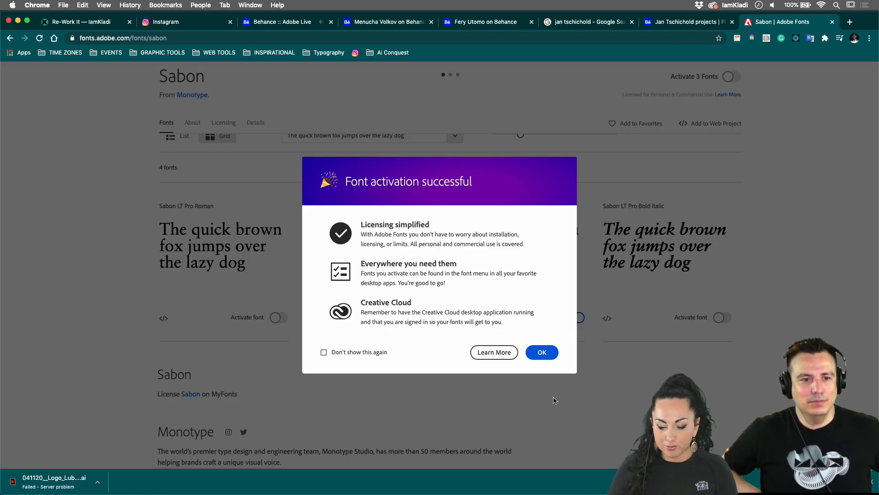
{"action": "left_click", "coordinate": [541, 352]}
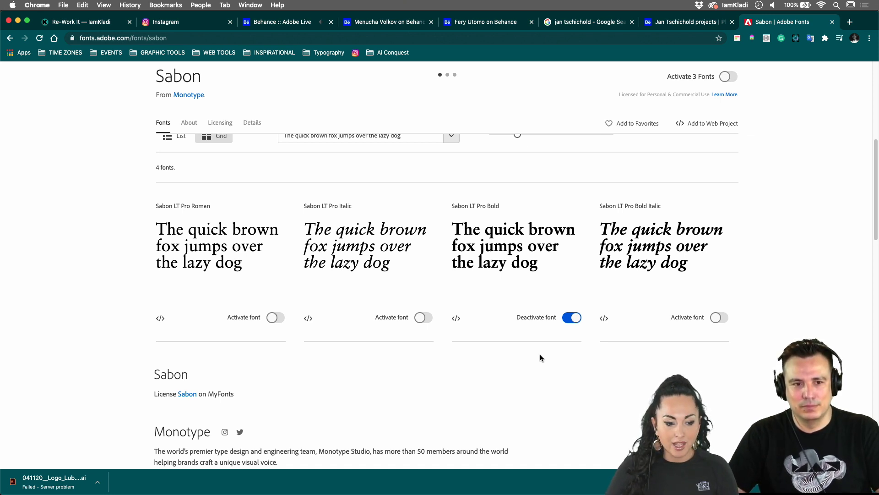
Step: Browse the full Adobe Fonts catalogue and examine its tag, classification and property filters
{"action": "scroll", "coordinate": [540, 358], "scroll_direction": "up", "scroll_amount": 5}
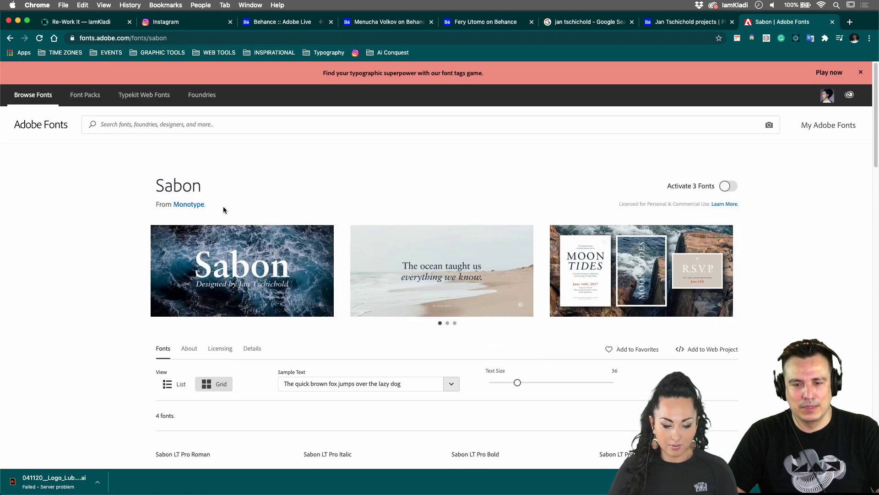
{"action": "left_click", "coordinate": [40, 102]}
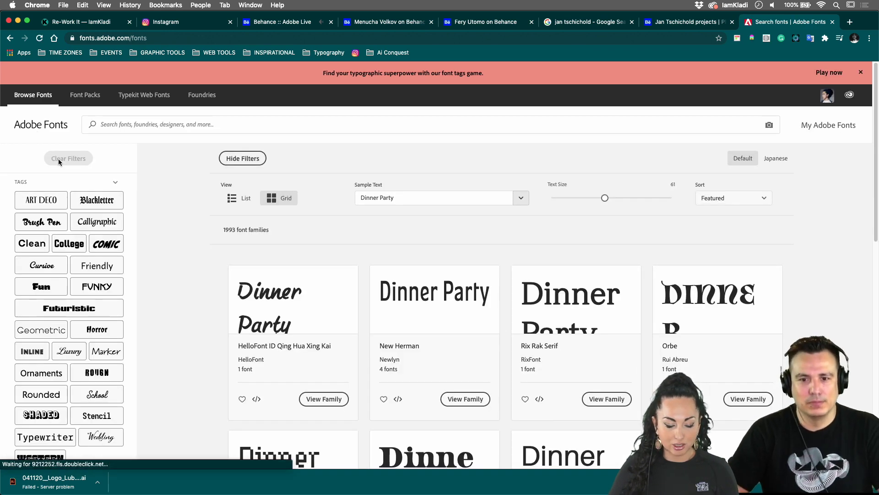
{"action": "scroll", "coordinate": [52, 286], "scroll_direction": "down", "scroll_amount": 3}
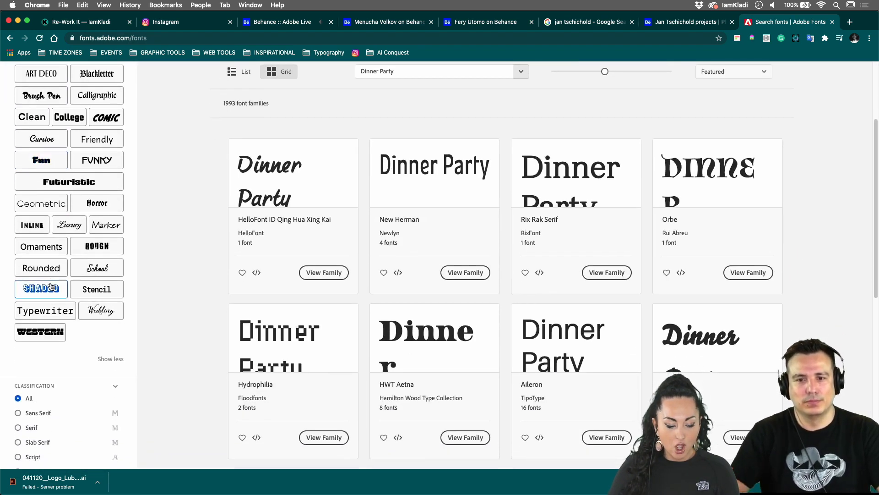
{"action": "scroll", "coordinate": [48, 288], "scroll_direction": "down", "scroll_amount": 5}
{"action": "scroll", "coordinate": [40, 342], "scroll_direction": "down", "scroll_amount": 2}
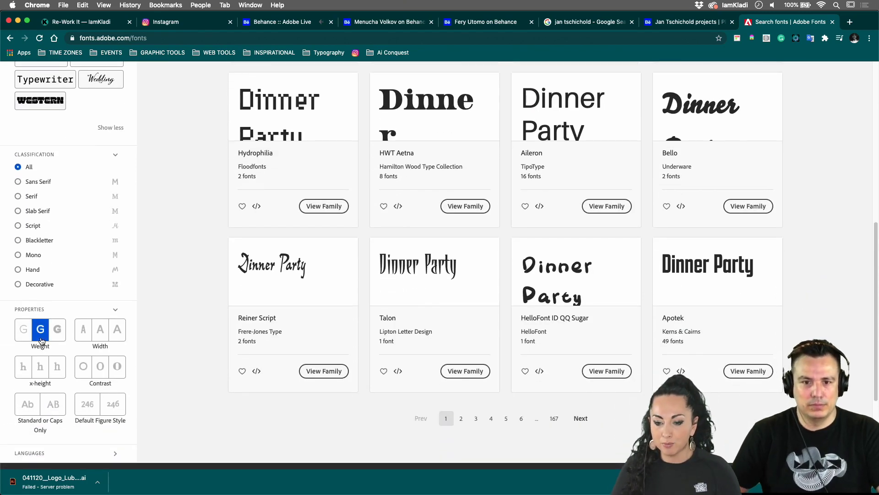
{"action": "scroll", "coordinate": [449, 315], "scroll_direction": "up", "scroll_amount": 10}
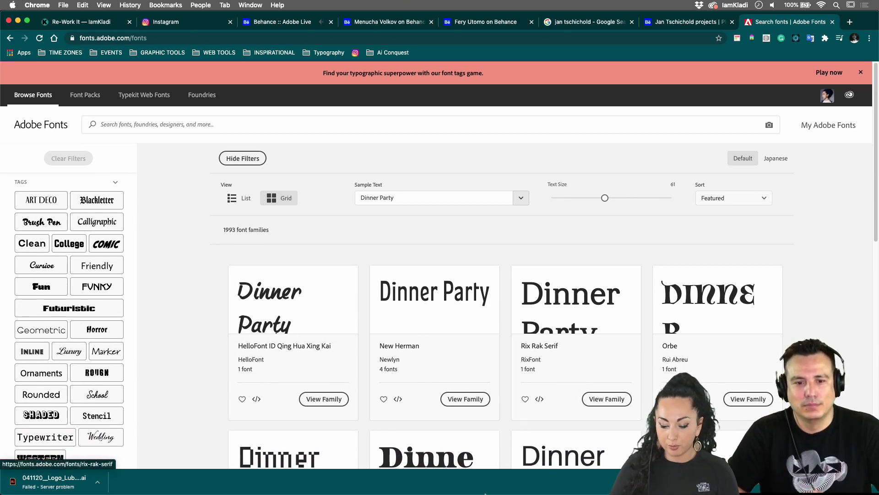
Step: Switch to Adobe Illustrator 2021, showing the three Caslon posters
{"action": "mouse_move", "coordinate": [481, 493]}
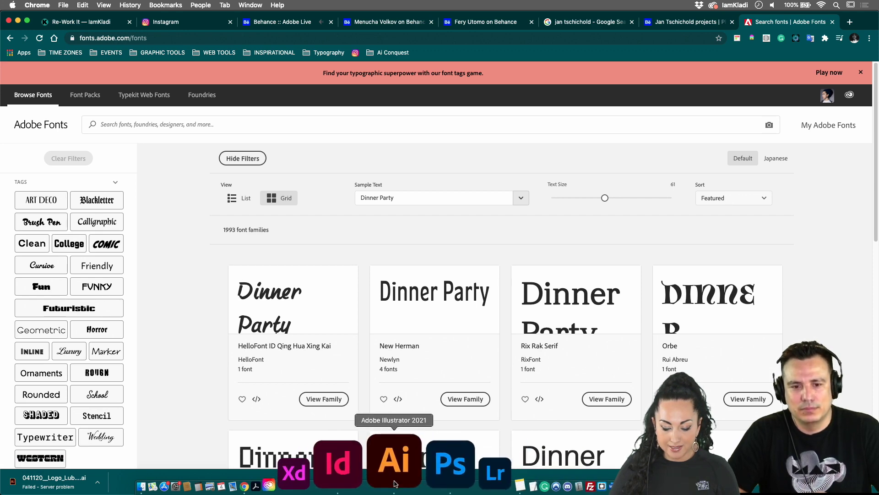
{"action": "left_click", "coordinate": [395, 483]}
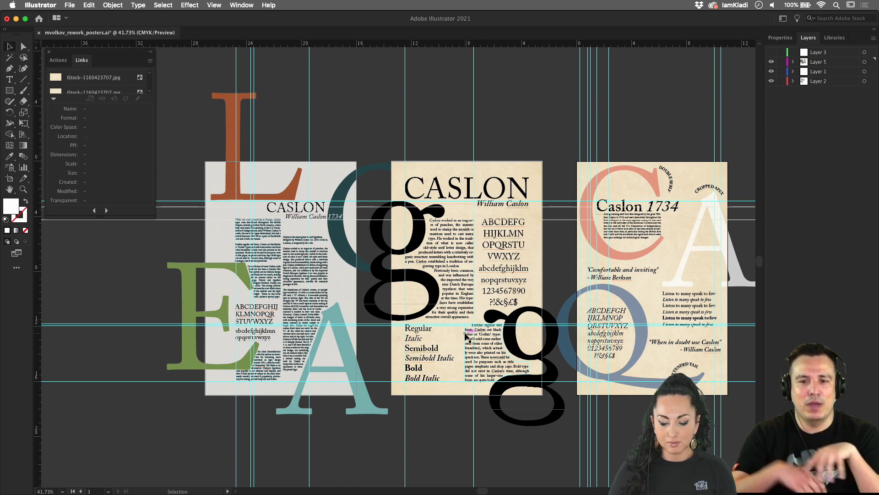
Step: Switch to Chrome, open your own Behance profile and launch Adobe Portfolio from it
{"action": "mouse_move", "coordinate": [380, 493]}
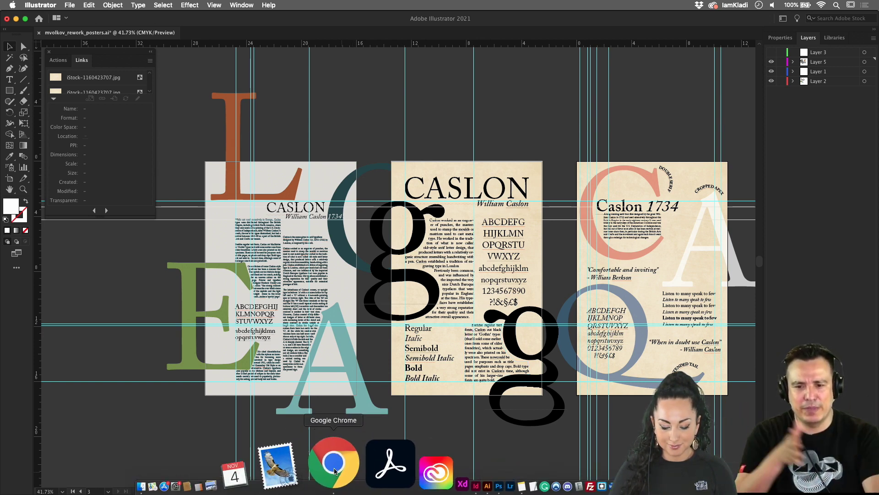
{"action": "left_click", "coordinate": [335, 472]}
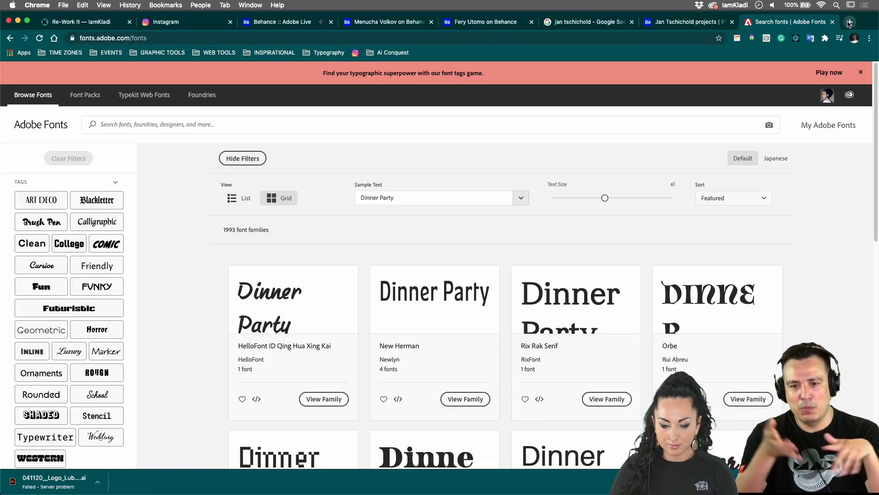
{"action": "left_click", "coordinate": [474, 20]}
{"action": "left_click", "coordinate": [816, 74]}
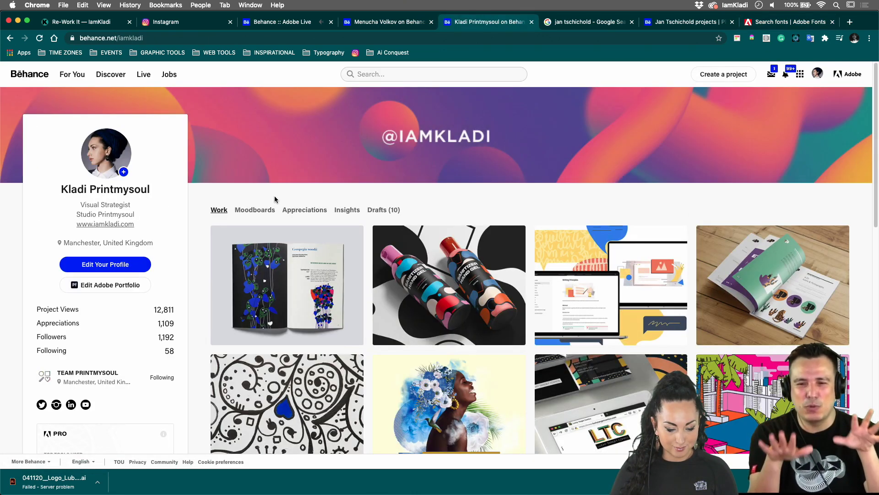
{"action": "left_click", "coordinate": [107, 285]}
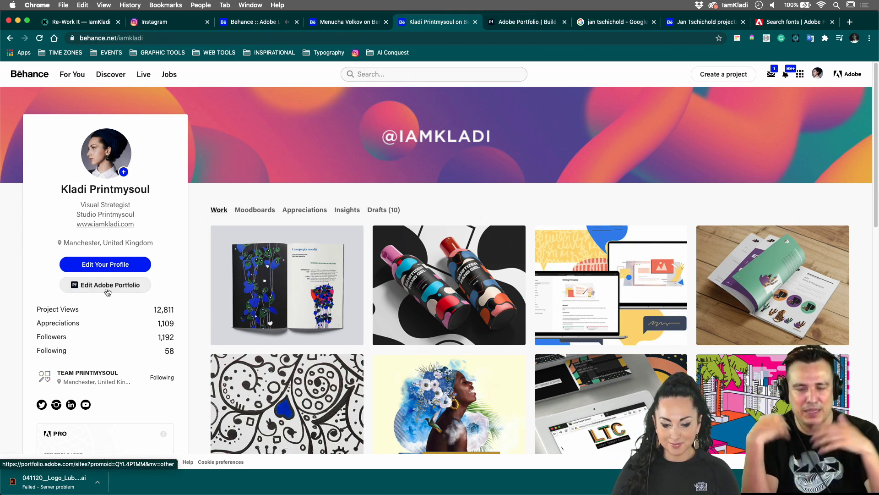
{"action": "left_click", "coordinate": [515, 23]}
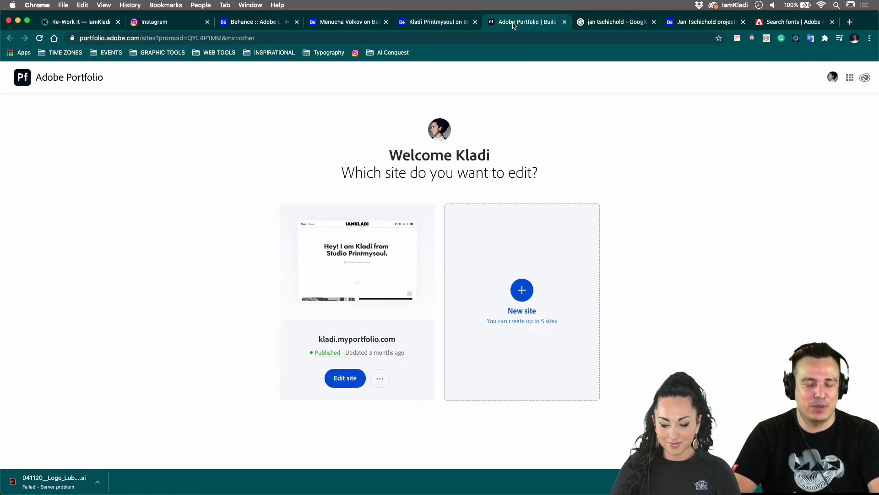
Step: Open the published portfolio site in the Adobe Portfolio editor and browse its project covers
{"action": "left_click", "coordinate": [329, 244]}
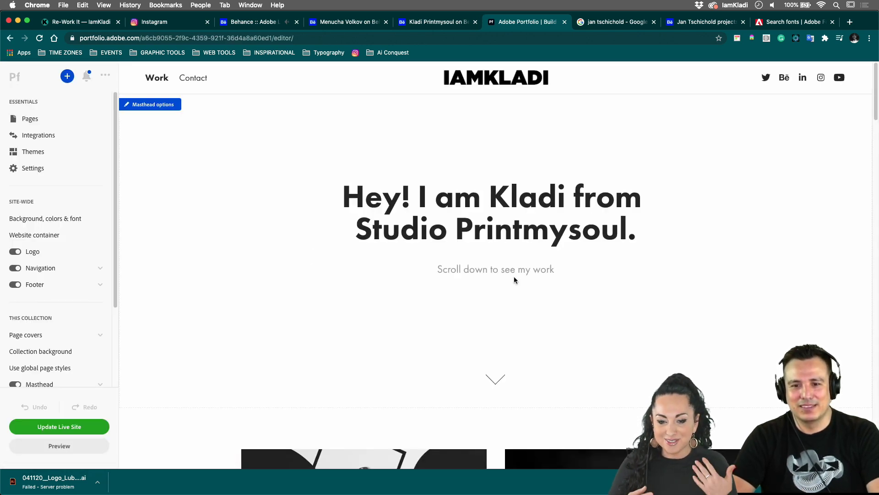
{"action": "scroll", "coordinate": [559, 290], "scroll_direction": "down", "scroll_amount": 4}
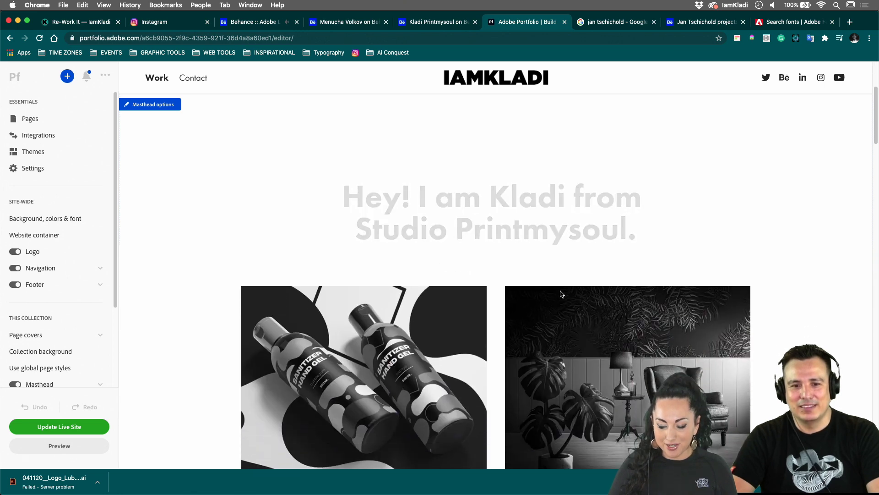
{"action": "scroll", "coordinate": [561, 295], "scroll_direction": "down", "scroll_amount": 3}
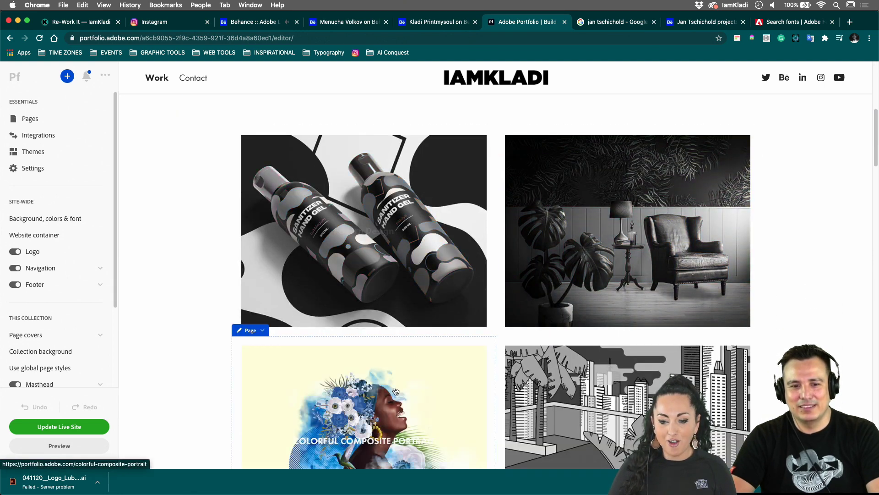
{"action": "scroll", "coordinate": [600, 371], "scroll_direction": "down", "scroll_amount": 3}
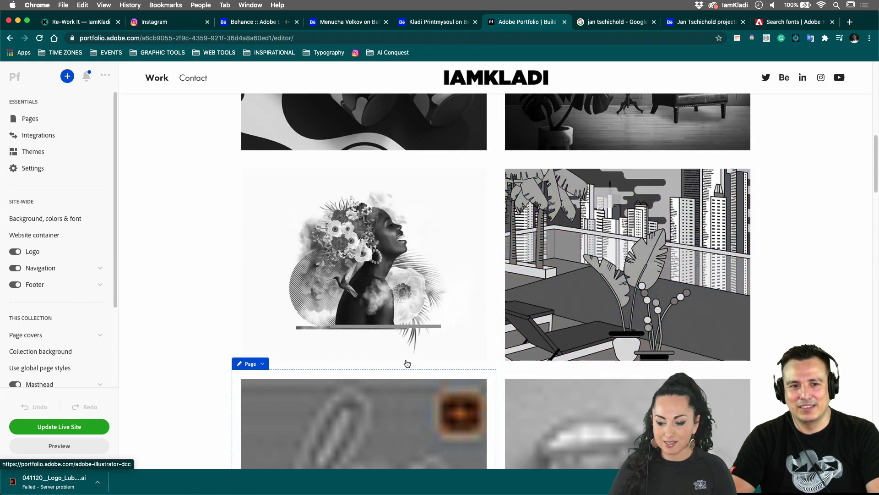
{"action": "scroll", "coordinate": [595, 274], "scroll_direction": "down", "scroll_amount": 3}
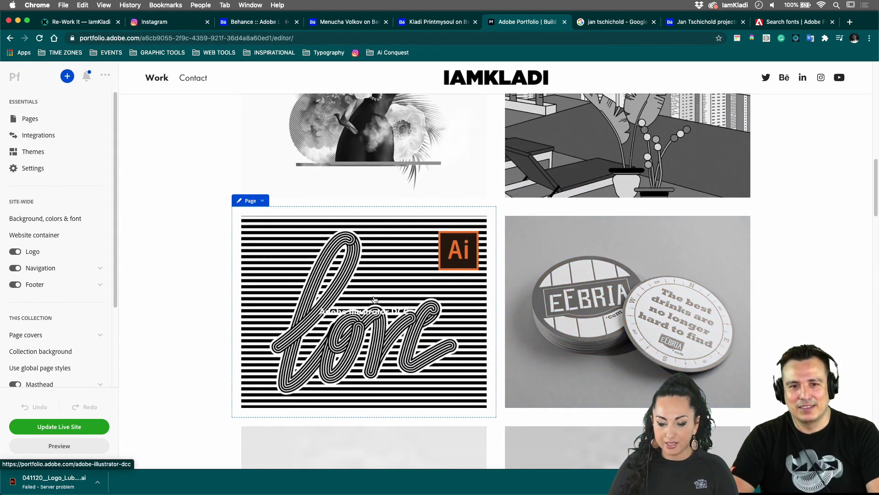
Step: Compare the Behance profile with the Portfolio site, ending at the top of the Portfolio page
{"action": "left_click", "coordinate": [433, 23]}
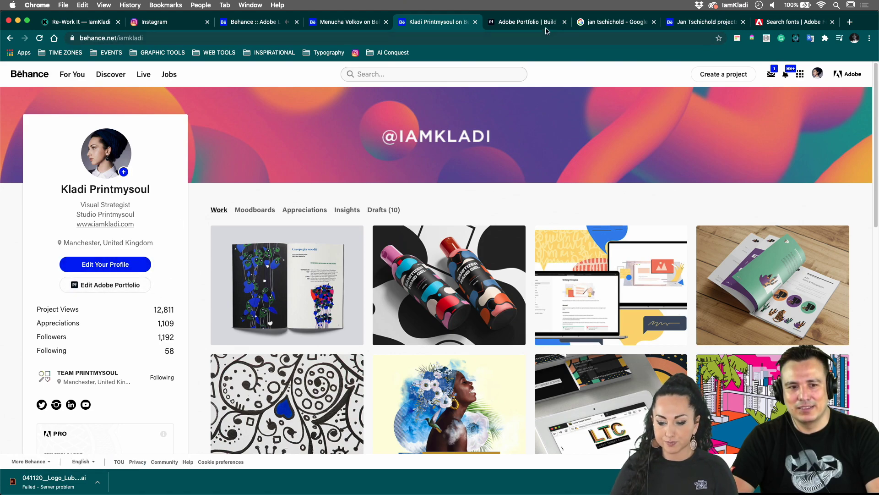
{"action": "left_click", "coordinate": [522, 22]}
{"action": "scroll", "coordinate": [516, 284], "scroll_direction": "up", "scroll_amount": 4}
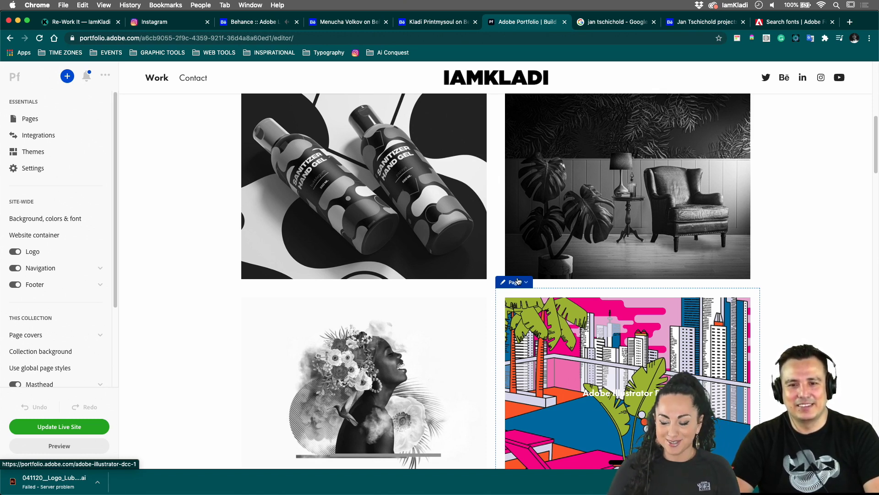
{"action": "mouse_move", "coordinate": [516, 458]}
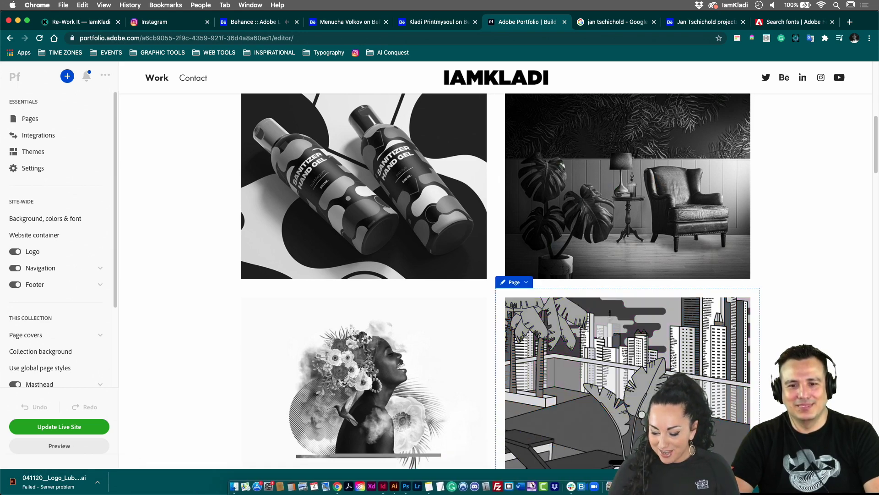
{"action": "left_click", "coordinate": [869, 482]}
{"action": "scroll", "coordinate": [760, 374], "scroll_direction": "up", "scroll_amount": 10}
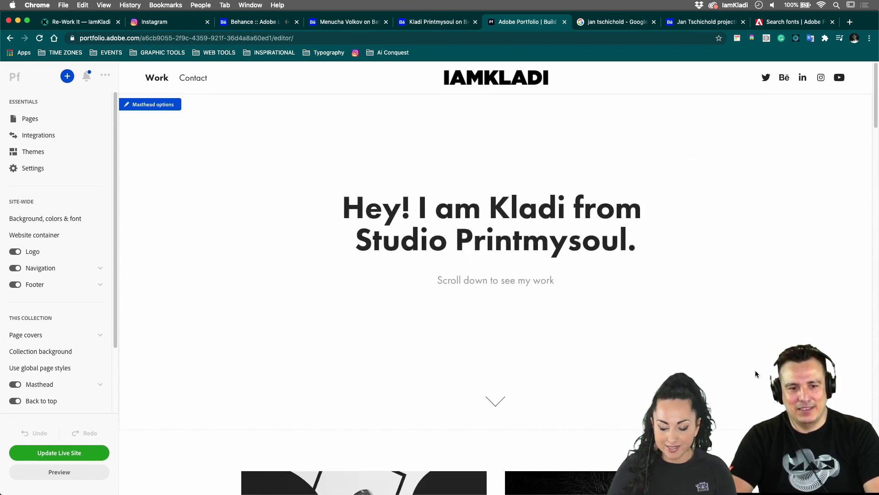
Step: Switch to Illustrator and make Layer 3 visible in the Caslon posters document
{"action": "left_click", "coordinate": [393, 491]}
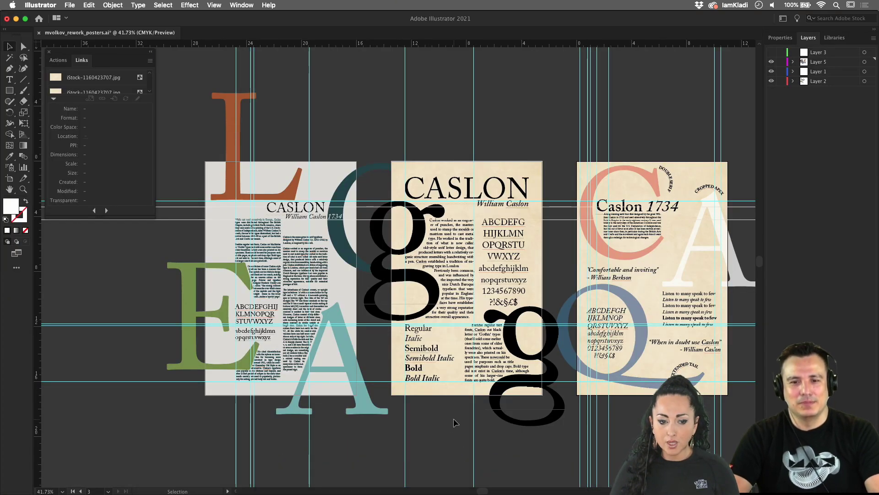
{"action": "scroll", "coordinate": [453, 418], "scroll_direction": "down", "scroll_amount": 3}
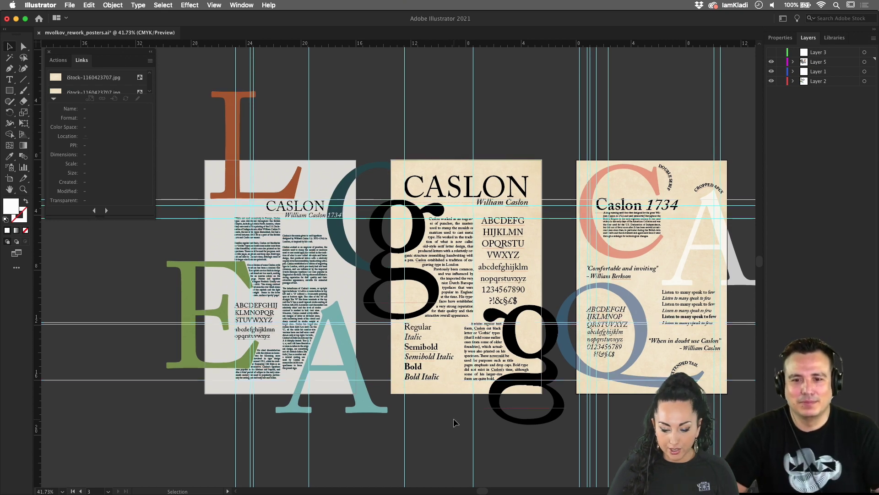
{"action": "scroll", "coordinate": [454, 418], "scroll_direction": "up", "scroll_amount": 3}
{"action": "key", "text": "ctrl+semicolon"}
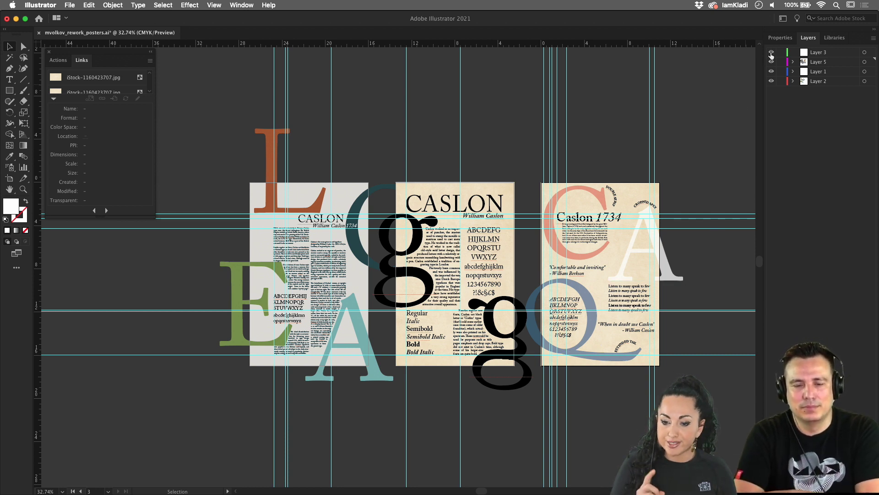
{"action": "scroll", "coordinate": [661, 330], "scroll_direction": "down", "scroll_amount": 3}
{"action": "scroll", "coordinate": [661, 329], "scroll_direction": "right", "scroll_amount": 2}
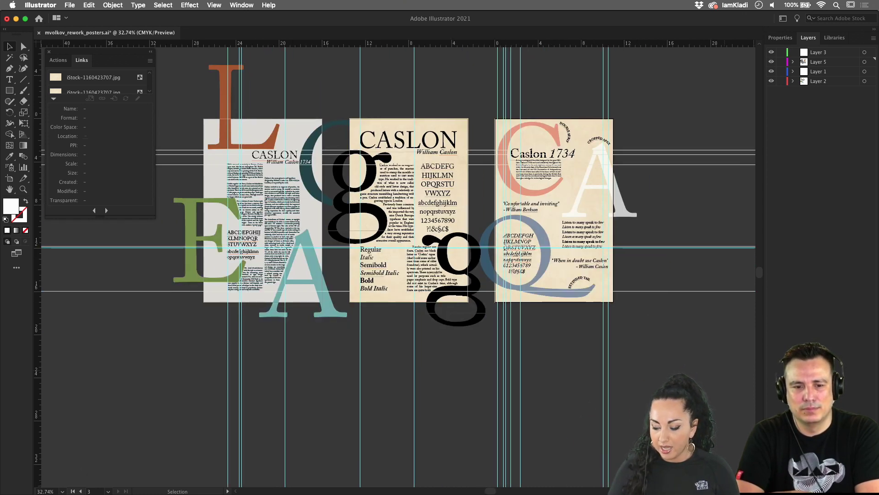
Step: Add a new layer above Layer 5 and expand Layer 1, Layer 5 and the sublayers Layer 6 and Layer 4
{"action": "key", "text": "super+l"}
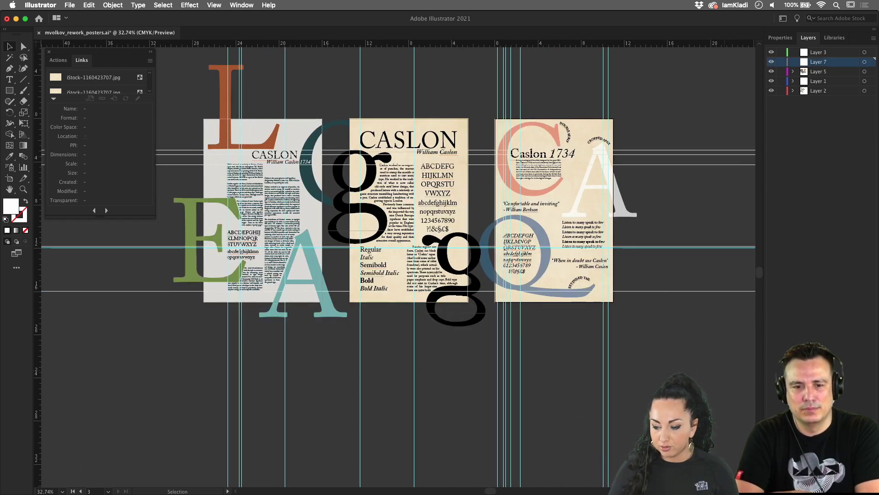
{"action": "left_click", "coordinate": [793, 82]}
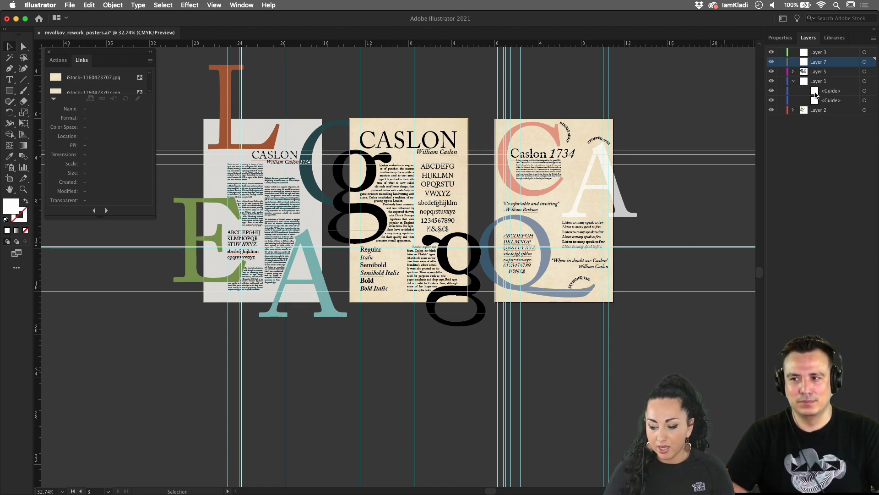
{"action": "left_click", "coordinate": [793, 71]}
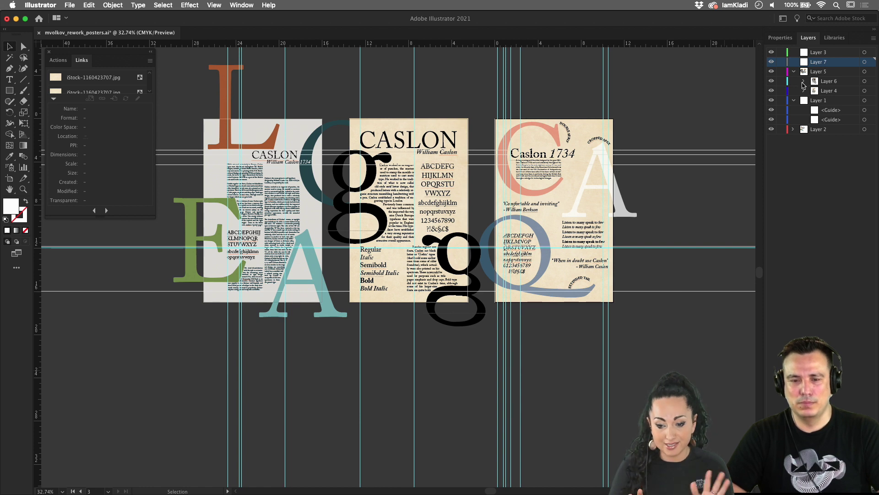
{"action": "left_click", "coordinate": [804, 81]}
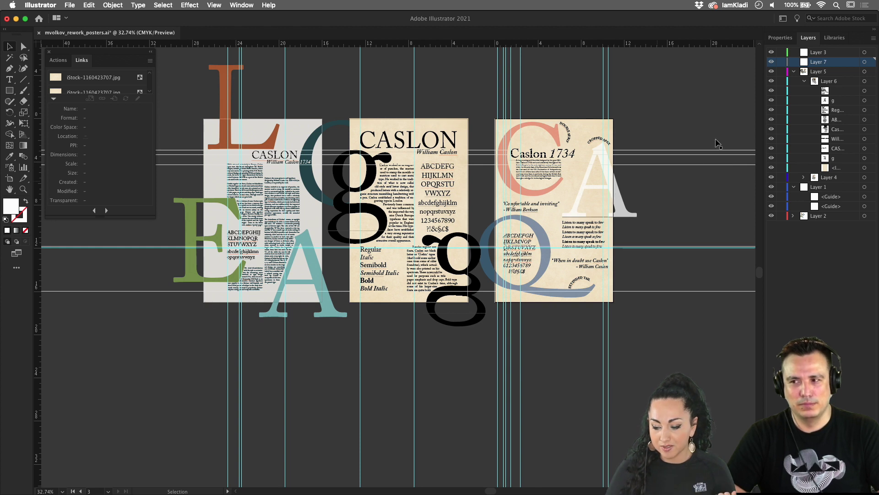
{"action": "left_click", "coordinate": [804, 178]}
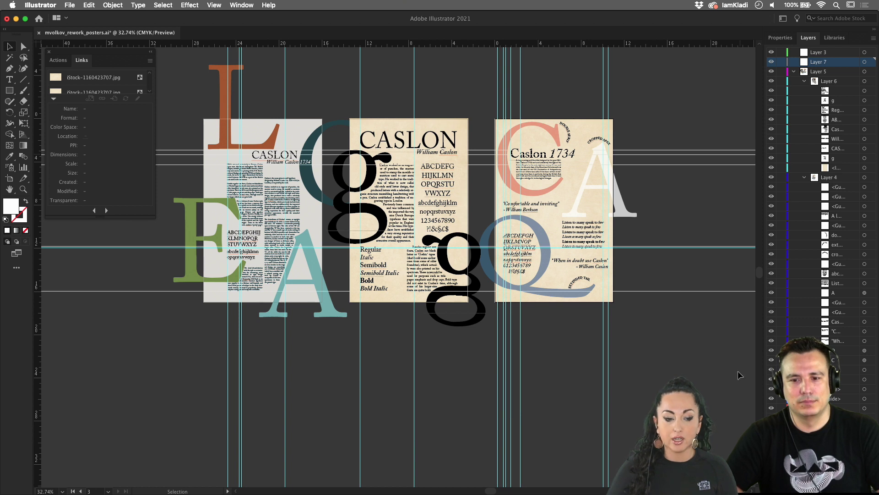
{"action": "scroll", "coordinate": [570, 348], "scroll_direction": "left", "scroll_amount": 3}
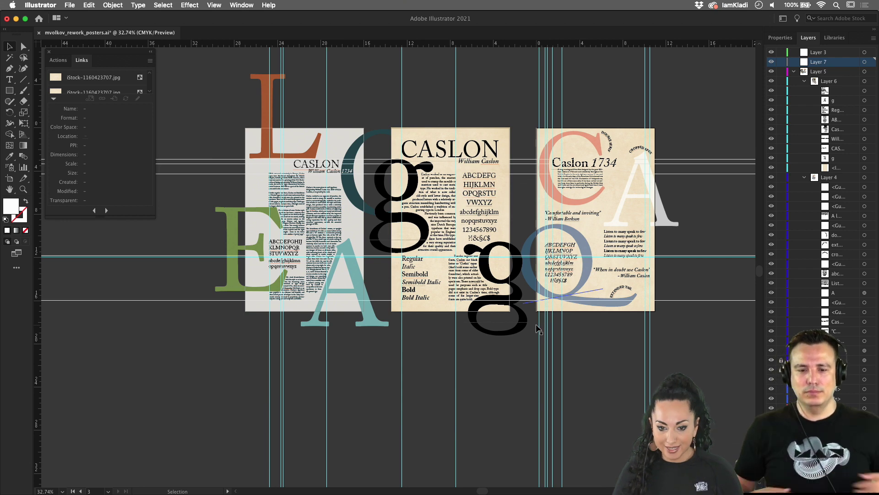
{"action": "scroll", "coordinate": [507, 327], "scroll_direction": "up", "scroll_amount": 1}
{"action": "scroll", "coordinate": [507, 326], "scroll_direction": "up", "scroll_amount": 5}
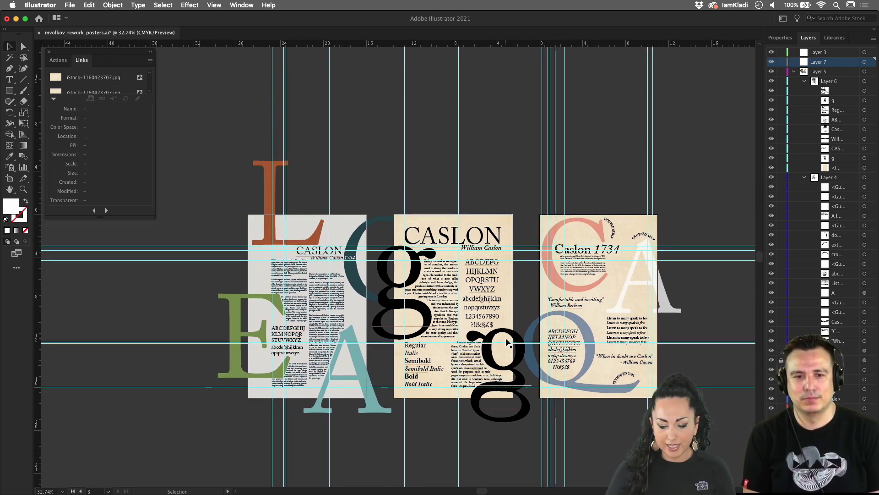
{"action": "scroll", "coordinate": [507, 326], "scroll_direction": "up", "scroll_amount": 4}
{"action": "scroll", "coordinate": [507, 342], "scroll_direction": "down", "scroll_amount": 3}
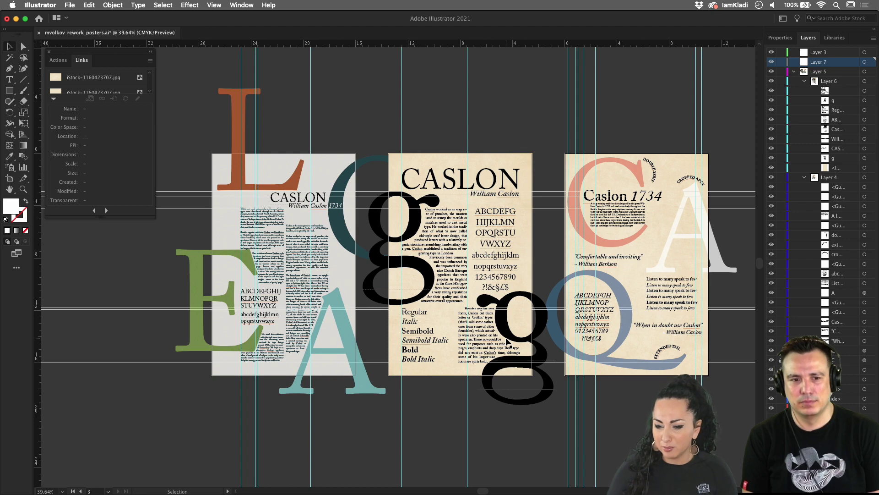
{"action": "scroll", "coordinate": [507, 342], "scroll_direction": "up", "scroll_amount": 2}
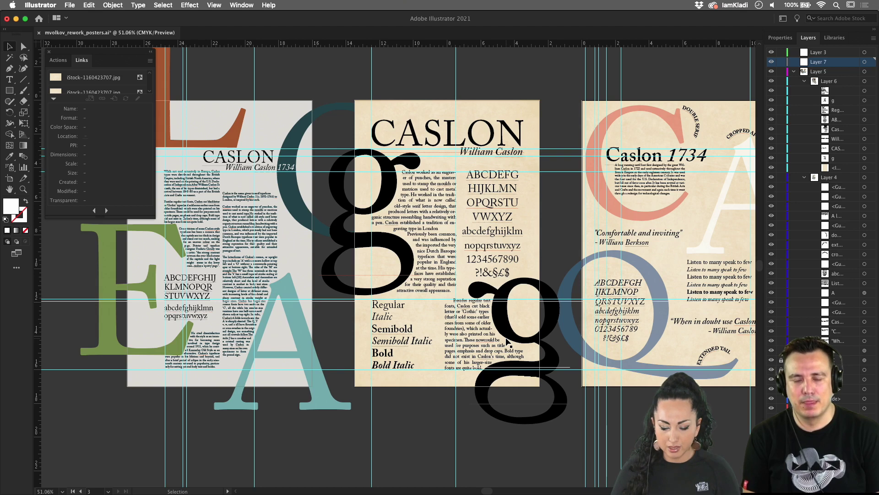
{"action": "scroll", "coordinate": [475, 340], "scroll_direction": "down", "scroll_amount": 3}
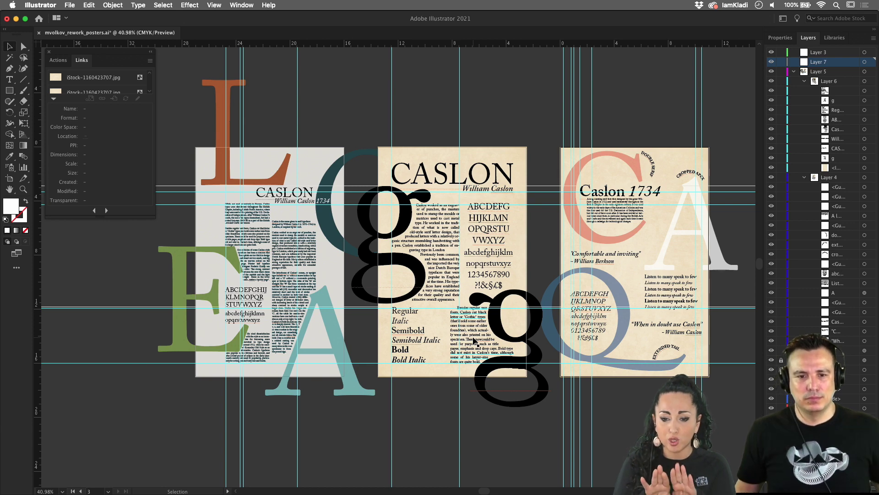
Step: Use the Artboard tool to move Artboard 2 with its artwork slightly above the other two artboards
{"action": "left_click", "coordinate": [10, 178]}
{"action": "left_click", "coordinate": [435, 165]}
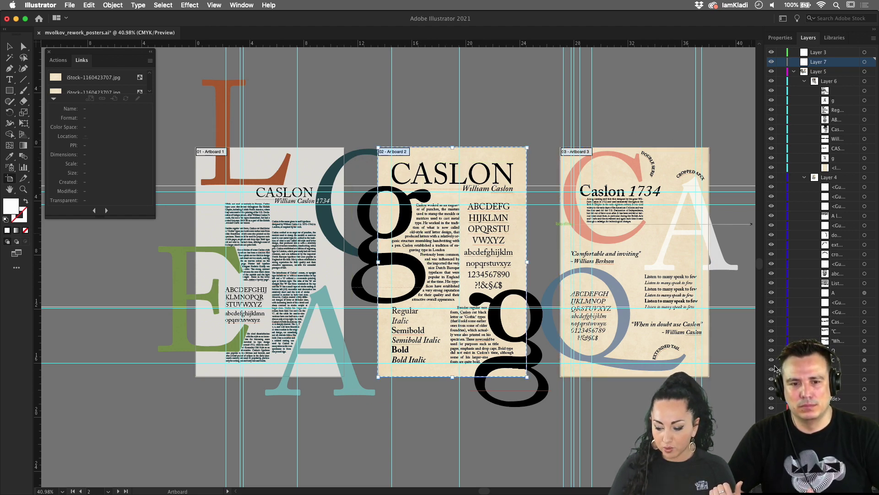
{"action": "left_click_drag", "start_coordinate": [427, 161], "coordinate": [420, 64]}
{"action": "scroll", "coordinate": [419, 131], "scroll_direction": "down", "scroll_amount": 3}
{"action": "scroll", "coordinate": [420, 131], "scroll_direction": "down", "scroll_amount": 1}
Step: Try moving Artboard 2 with its artwork below the other two artboards, and undo that move
{"action": "mouse_move", "coordinate": [420, 131]}
{"action": "left_mouse_down"}
{"action": "mouse_move", "coordinate": [412, 280]}
{"action": "mouse_move", "coordinate": [424, 343]}
{"action": "mouse_move", "coordinate": [448, 328]}
{"action": "left_mouse_up"}
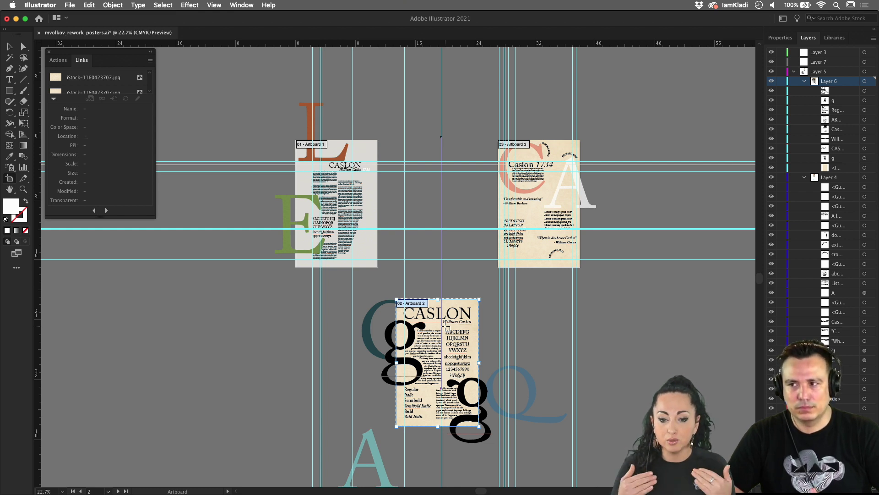
{"action": "left_click_drag", "start_coordinate": [447, 328], "coordinate": [445, 326]}
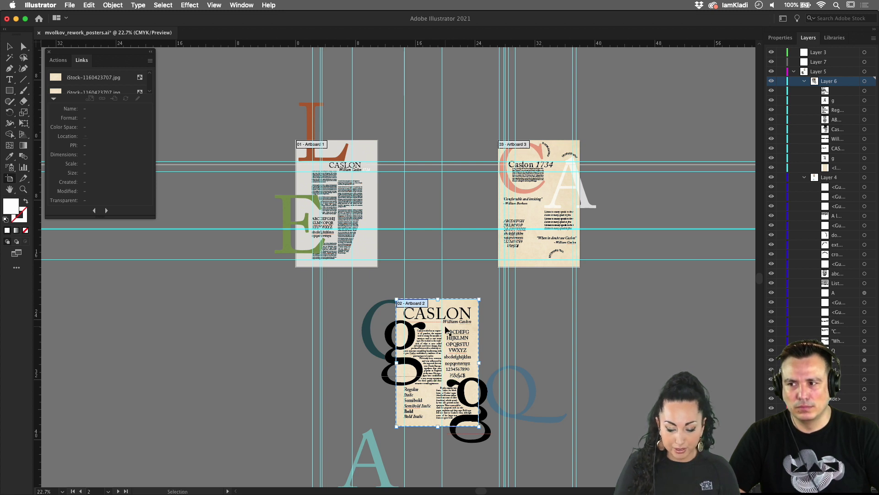
{"action": "key", "text": "super+z"}
{"action": "key", "text": "super+shift+z"}
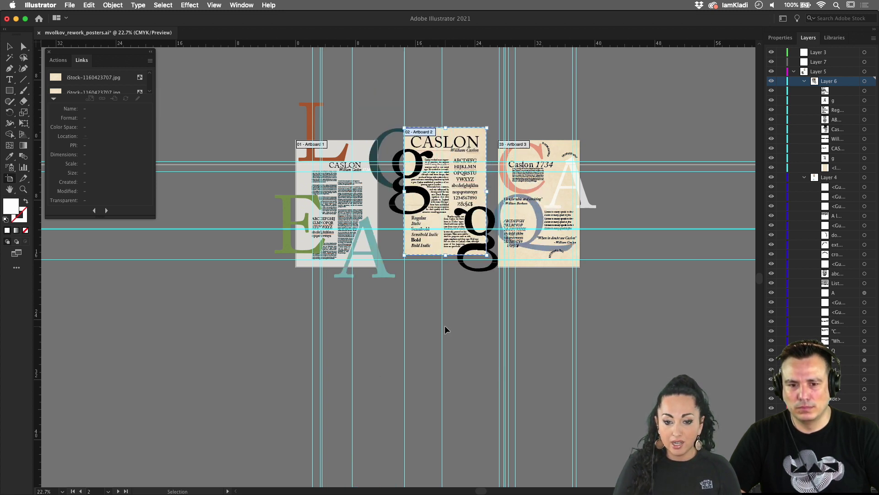
Step: Leave artboard editing mode and return to the Selection tool
{"action": "key", "text": "shift+o"}
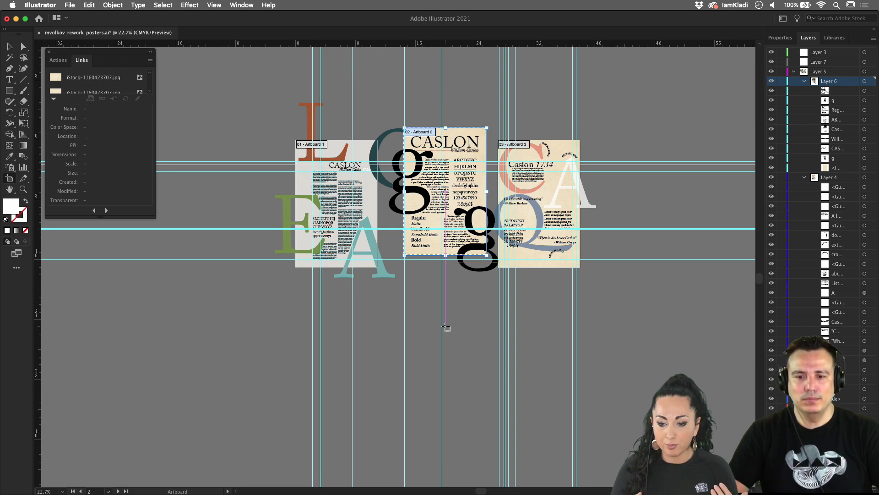
{"action": "scroll", "coordinate": [448, 305], "scroll_direction": "up", "scroll_amount": 3}
{"action": "key", "text": "v"}
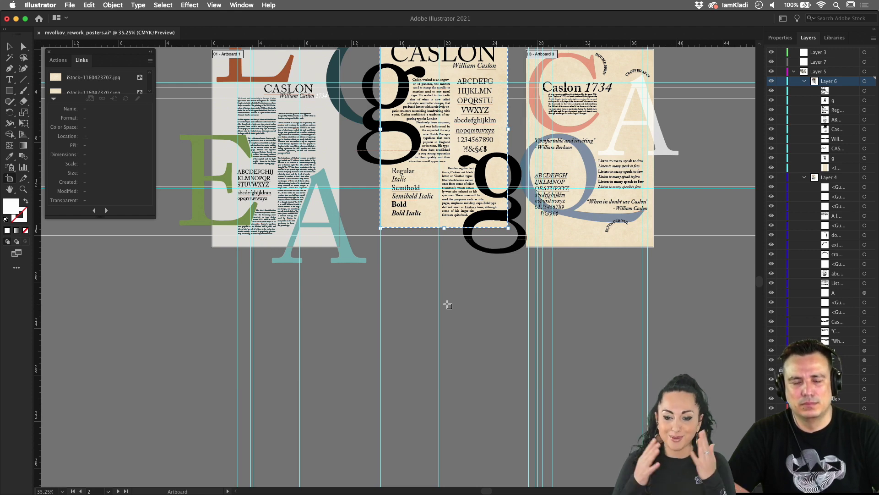
{"action": "scroll", "coordinate": [447, 305], "scroll_direction": "up", "scroll_amount": 5}
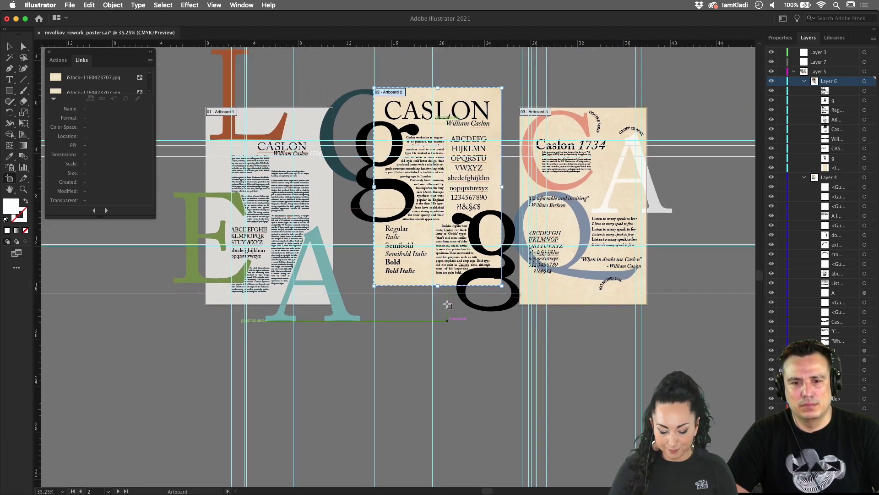
{"action": "key", "text": "v"}
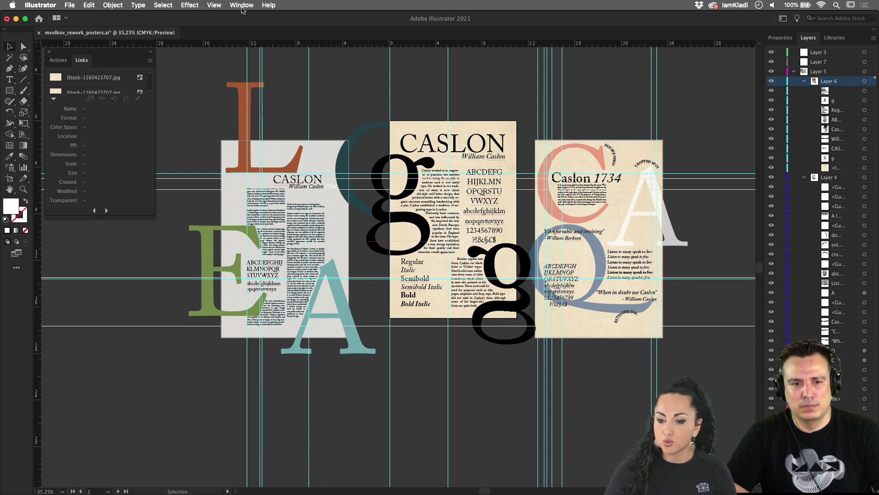
{"action": "scroll", "coordinate": [250, 55], "scroll_direction": "up", "scroll_amount": 4}
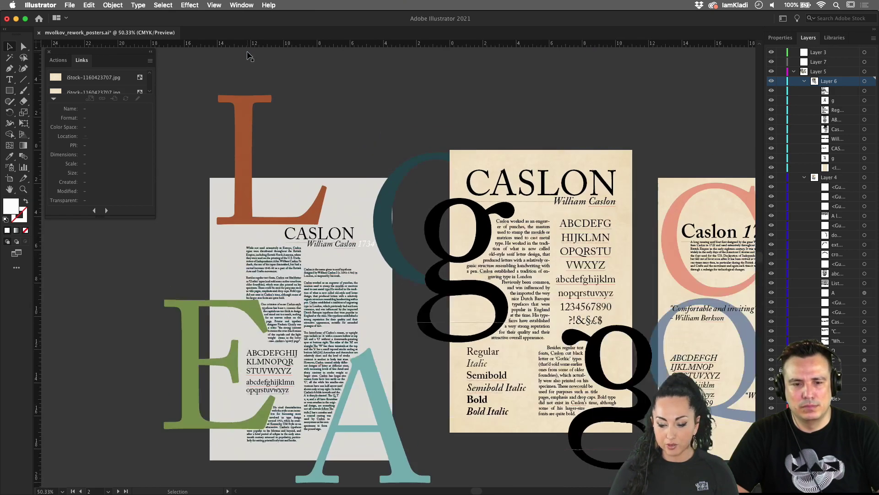
{"action": "scroll", "coordinate": [247, 55], "scroll_direction": "right", "scroll_amount": 3}
{"action": "scroll", "coordinate": [247, 55], "scroll_direction": "down", "scroll_amount": 1}
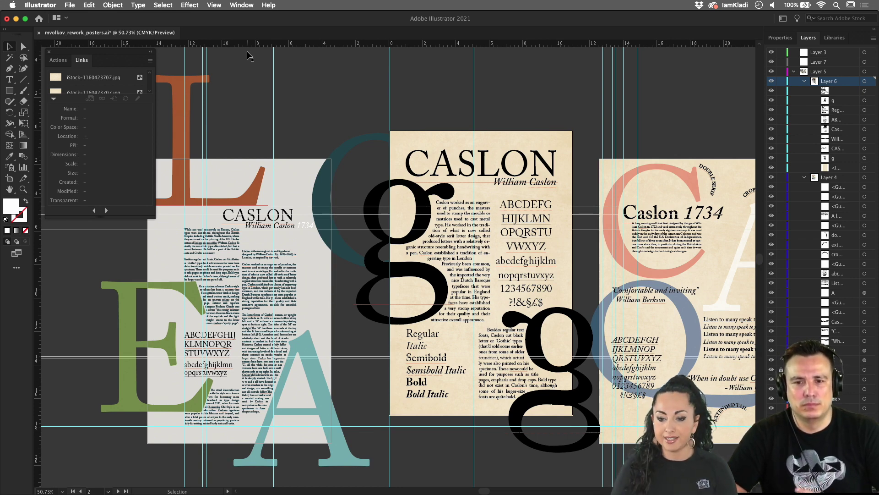
Step: Turn on Trim View to examine the three posters cropped to their artboards, and turn it off again
{"action": "left_click", "coordinate": [242, 6]}
{"action": "mouse_move", "coordinate": [210, 4]}
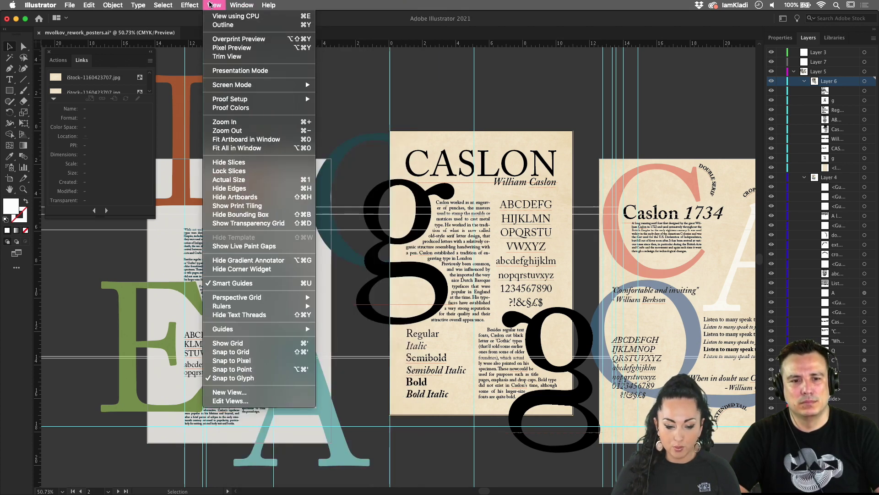
{"action": "left_click", "coordinate": [245, 58]}
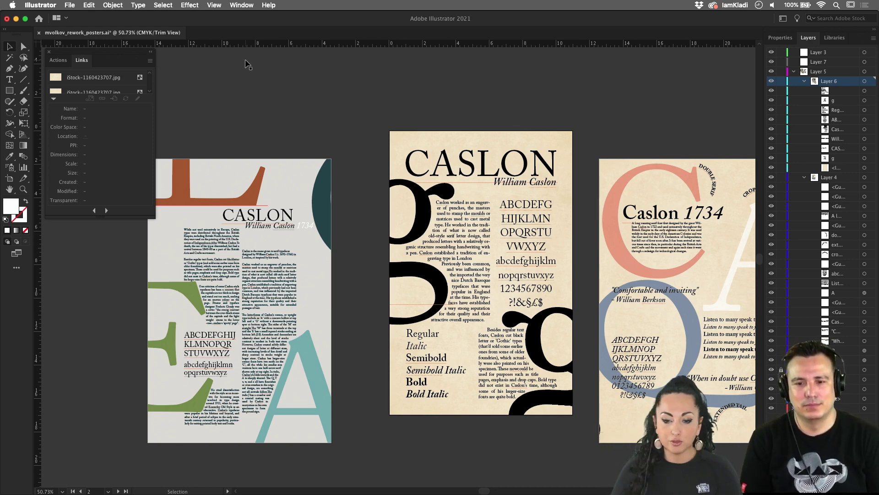
{"action": "scroll", "coordinate": [549, 321], "scroll_direction": "down", "scroll_amount": 5}
{"action": "scroll", "coordinate": [550, 320], "scroll_direction": "right", "scroll_amount": 2}
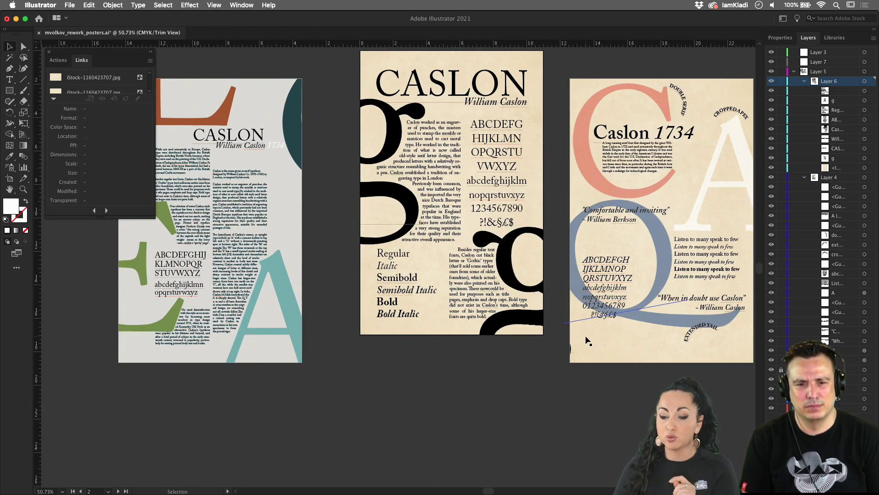
{"action": "scroll", "coordinate": [586, 340], "scroll_direction": "up", "scroll_amount": 2}
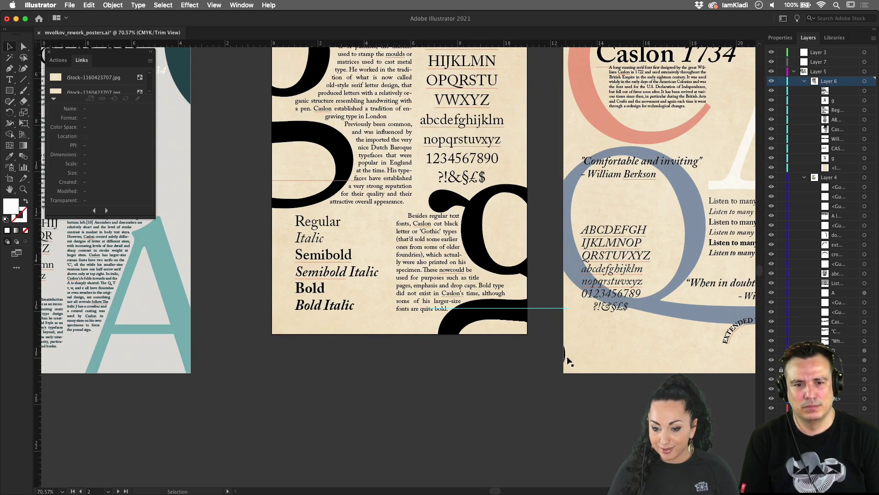
{"action": "scroll", "coordinate": [568, 361], "scroll_direction": "down", "scroll_amount": 3}
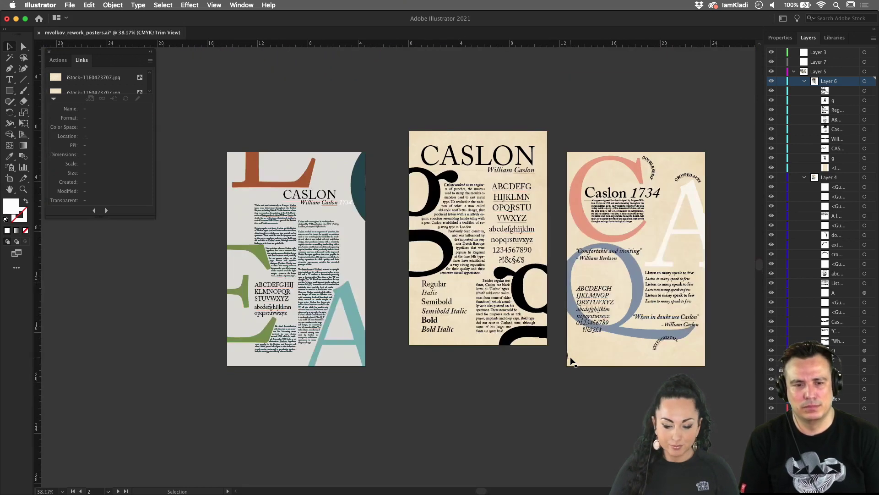
{"action": "left_click", "coordinate": [217, 4]}
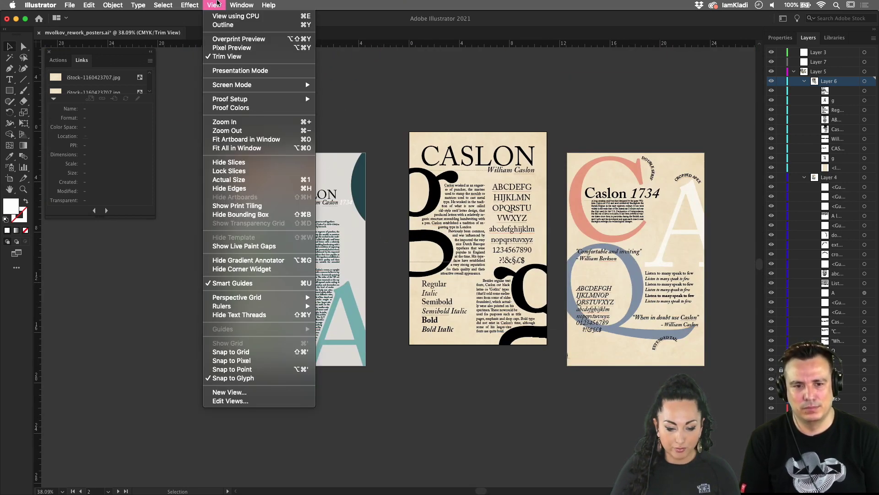
{"action": "left_click", "coordinate": [227, 56]}
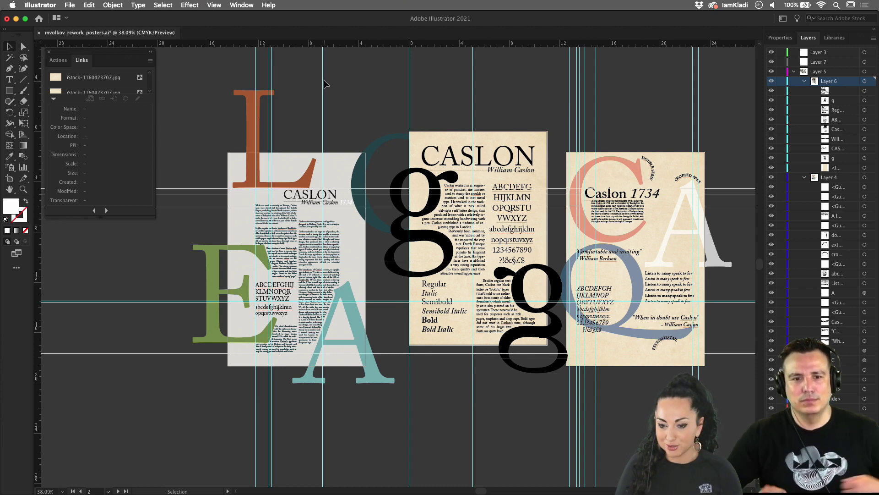
Step: Switch between Outline and Preview modes to examine the wireframes of the poster artwork, ending in Preview
{"action": "key", "text": "super+y"}
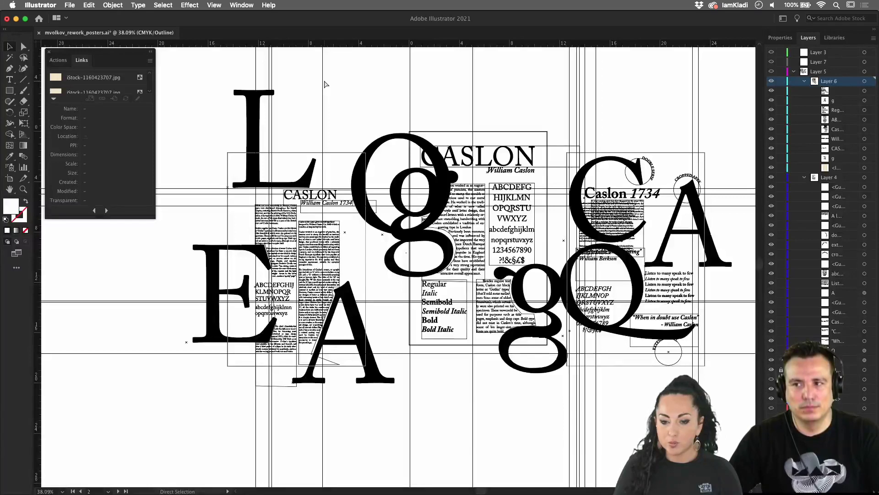
{"action": "key", "text": "v"}
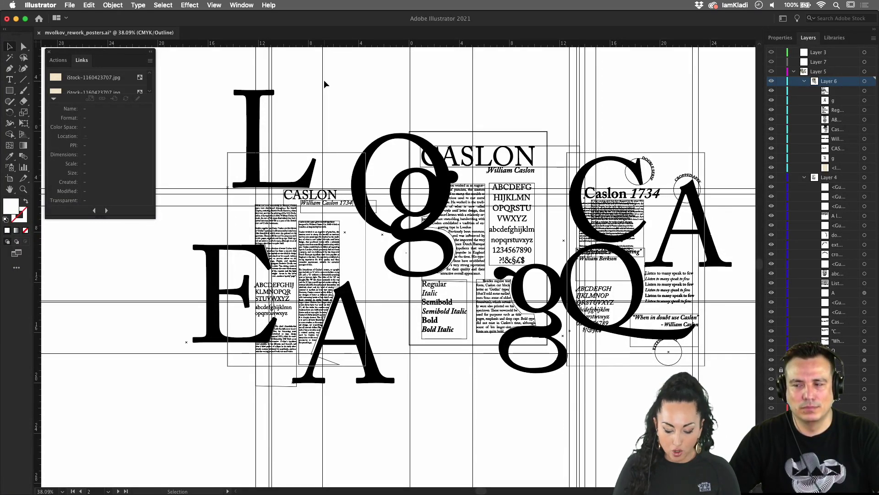
{"action": "key", "text": "super+y"}
{"action": "key", "text": "super+y"}
{"action": "key", "text": "super+y"}
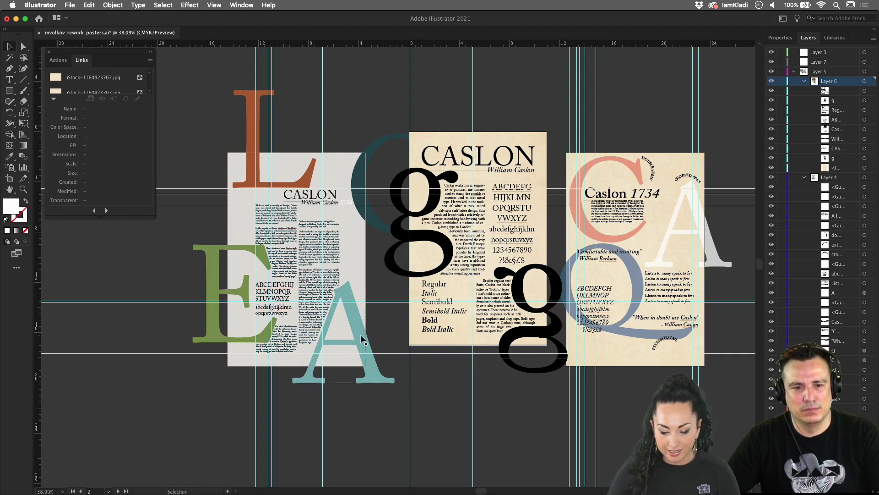
Step: Use the Artboard tool to move Artboard 1 with its artwork well below and to the left of the other two artboards
{"action": "scroll", "coordinate": [361, 339], "scroll_direction": "left", "scroll_amount": 3}
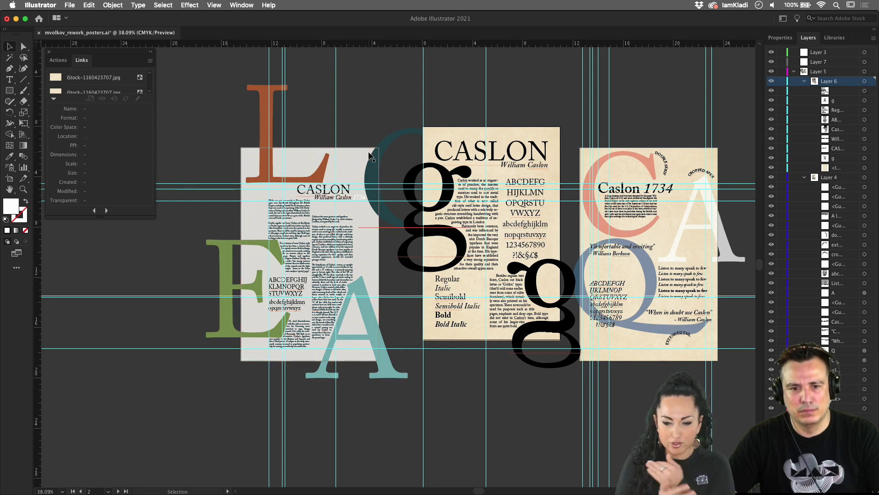
{"action": "scroll", "coordinate": [353, 183], "scroll_direction": "up", "scroll_amount": 3}
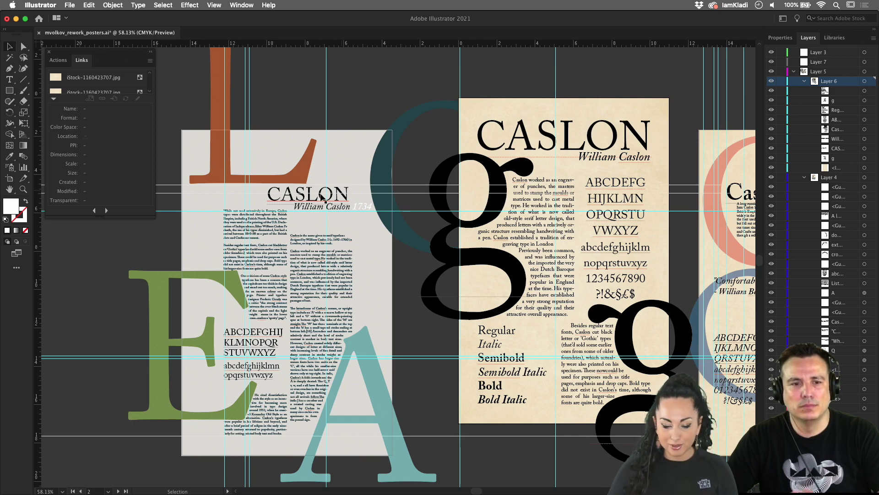
{"action": "scroll", "coordinate": [353, 196], "scroll_direction": "down", "scroll_amount": 4}
{"action": "scroll", "coordinate": [320, 198], "scroll_direction": "left", "scroll_amount": 3}
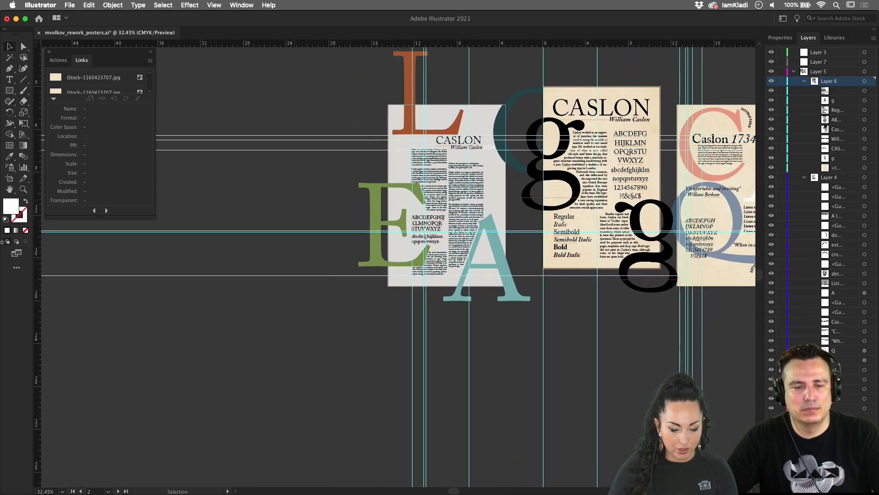
{"action": "key", "text": "shift+o"}
{"action": "left_click", "coordinate": [479, 111]}
{"action": "left_click_drag", "start_coordinate": [479, 111], "coordinate": [229, 349]}
{"action": "scroll", "coordinate": [238, 339], "scroll_direction": "down", "scroll_amount": 5}
{"action": "scroll", "coordinate": [238, 339], "scroll_direction": "left", "scroll_amount": 4}
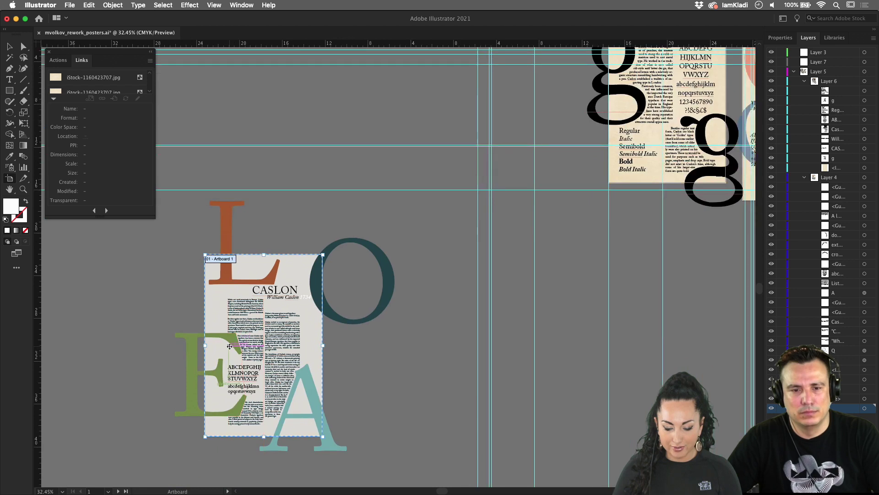
{"action": "left_click_drag", "start_coordinate": [263, 320], "coordinate": [263, 324]}
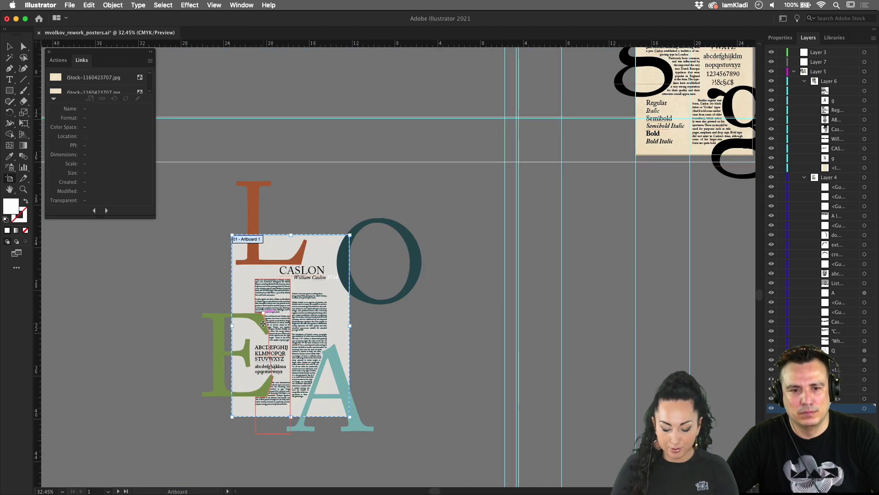
Step: Open the Artboard Options for Artboard 1 to check its width and height, and accept them as they are
{"action": "key", "text": "Escape"}
{"action": "left_click", "coordinate": [359, 344]}
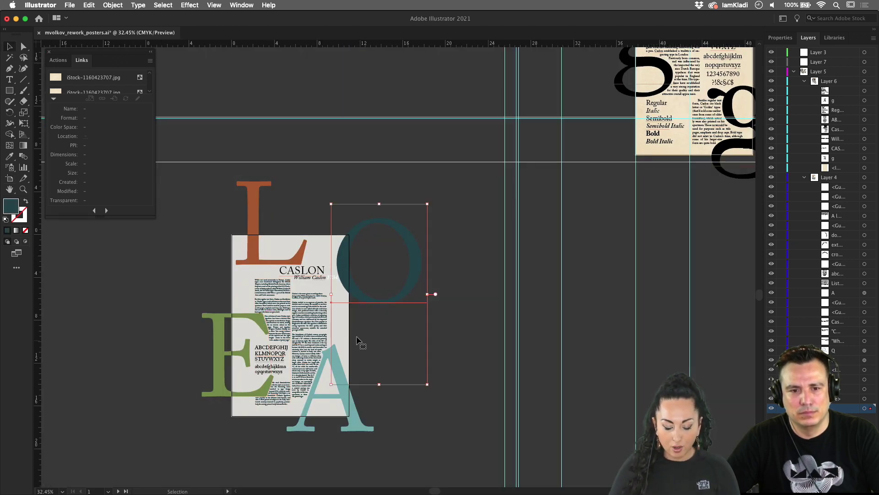
{"action": "left_click", "coordinate": [10, 180]}
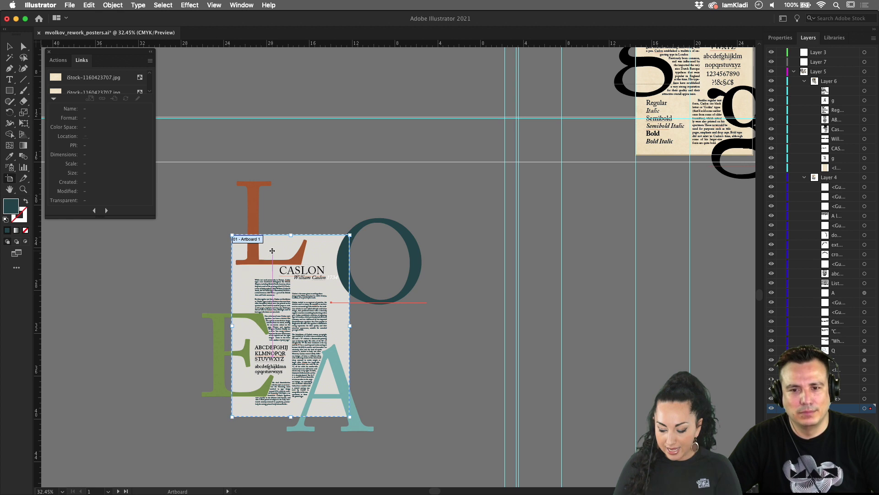
{"action": "double_click", "coordinate": [272, 250]}
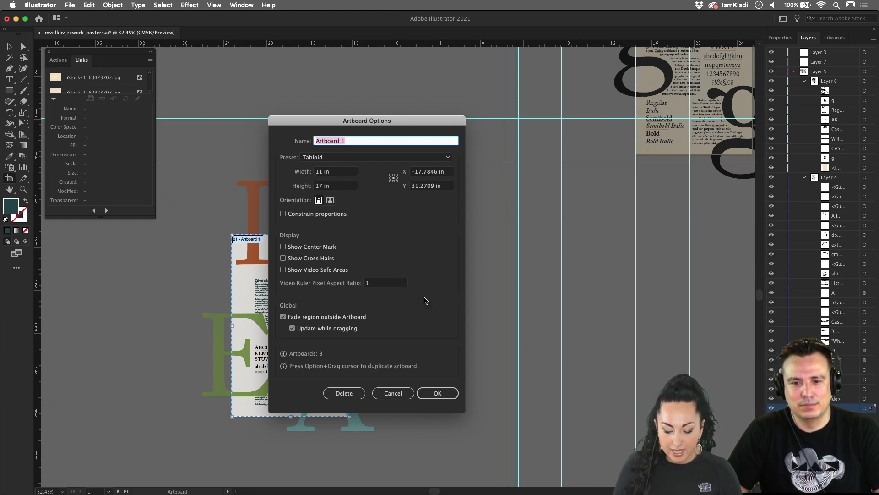
{"action": "left_click", "coordinate": [437, 390]}
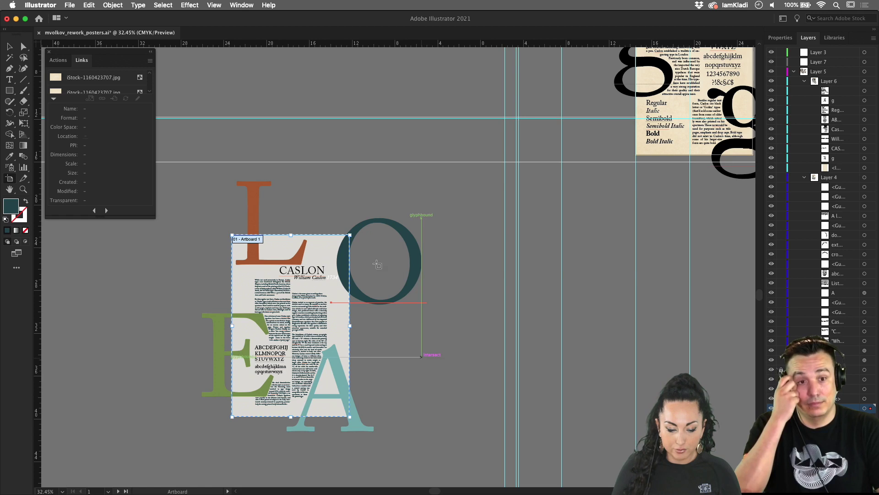
Step: Create an 11 × 17 in rectangle from Artboard 1's top-left corner so that it covers the whole artboard, and return to the Selection tool
{"action": "left_click", "coordinate": [10, 90]}
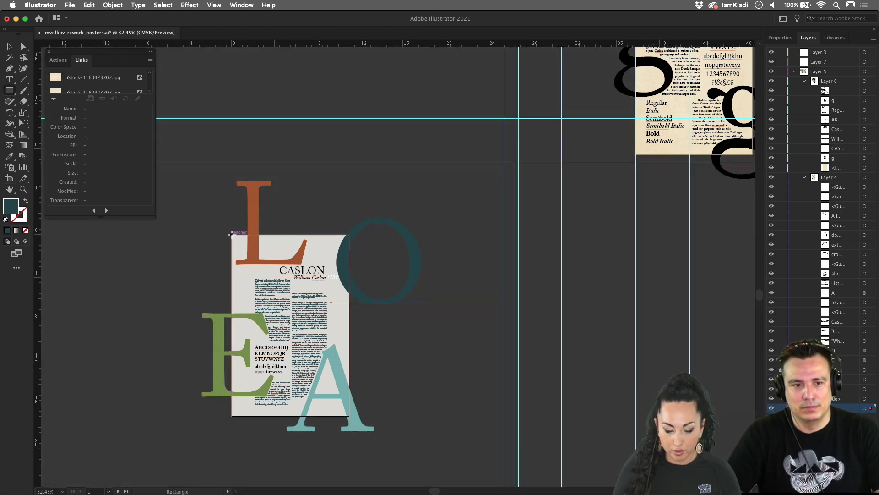
{"action": "scroll", "coordinate": [236, 233], "scroll_direction": "up", "scroll_amount": 5}
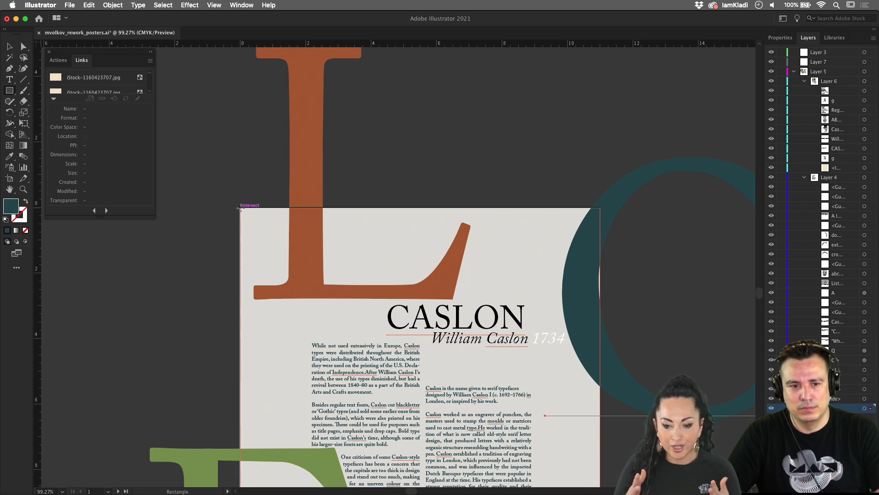
{"action": "scroll", "coordinate": [240, 209], "scroll_direction": "up", "scroll_amount": 5}
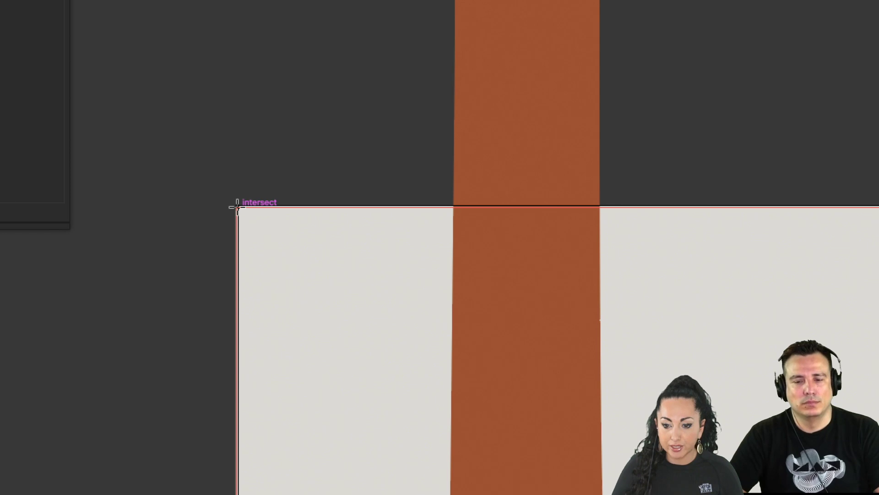
{"action": "key", "text": "v"}
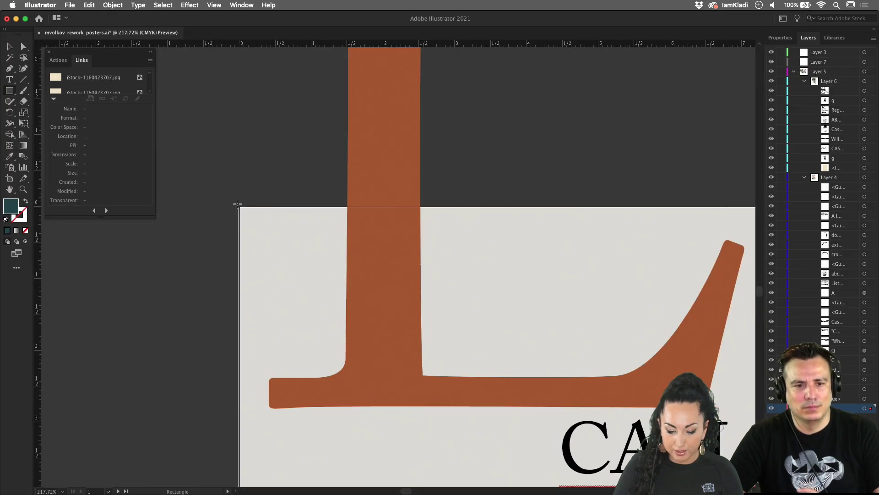
{"action": "key", "text": "m"}
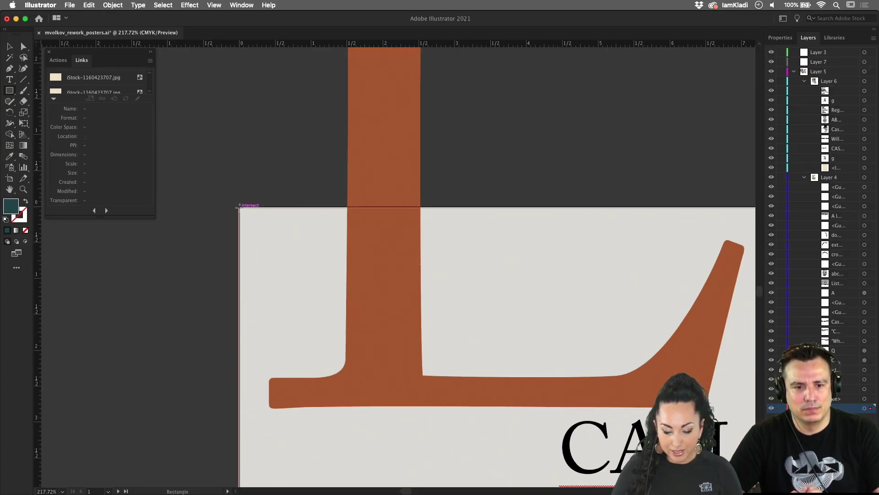
{"action": "left_click", "coordinate": [239, 207]}
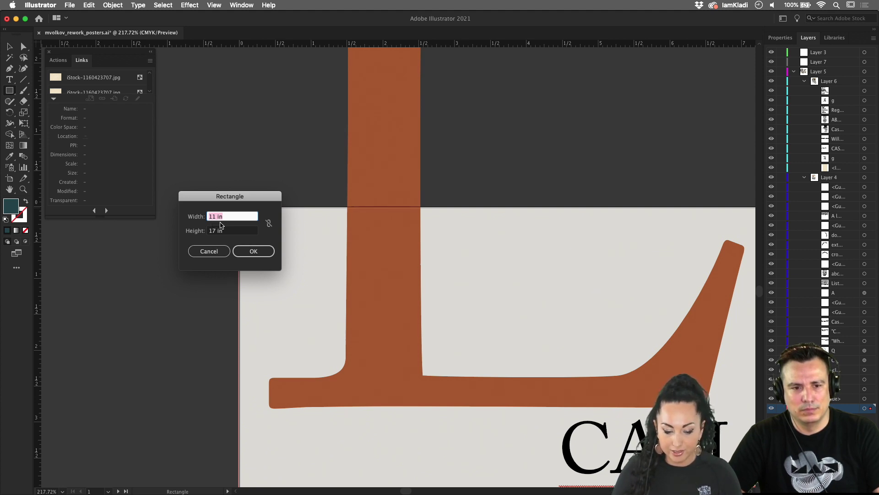
{"action": "left_click", "coordinate": [254, 252]}
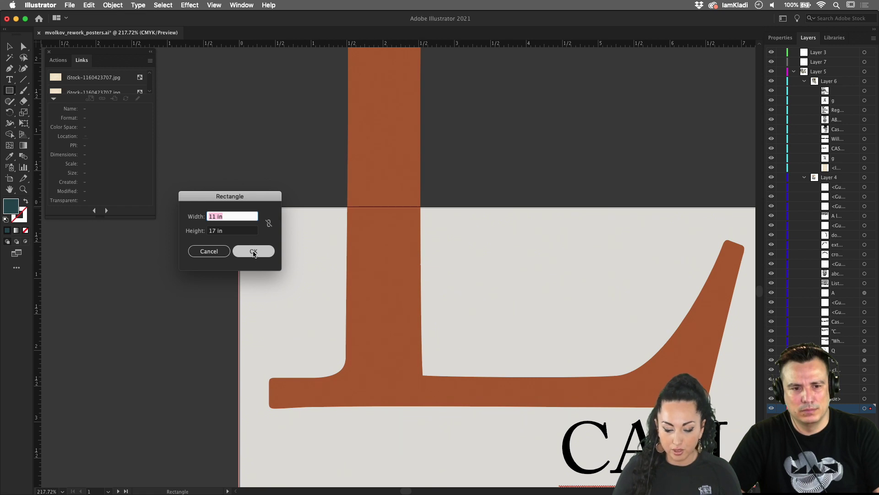
{"action": "left_click", "coordinate": [253, 251]}
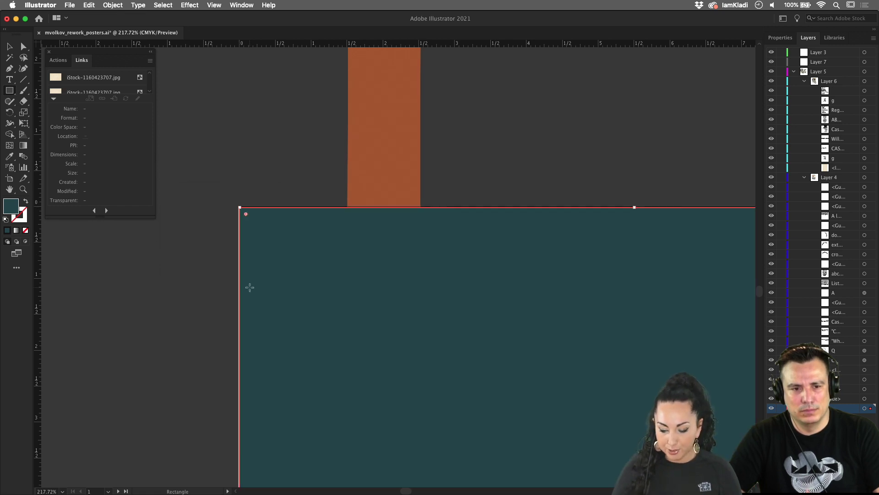
{"action": "scroll", "coordinate": [250, 286], "scroll_direction": "down", "scroll_amount": 3}
{"action": "scroll", "coordinate": [249, 286], "scroll_direction": "down", "scroll_amount": 5}
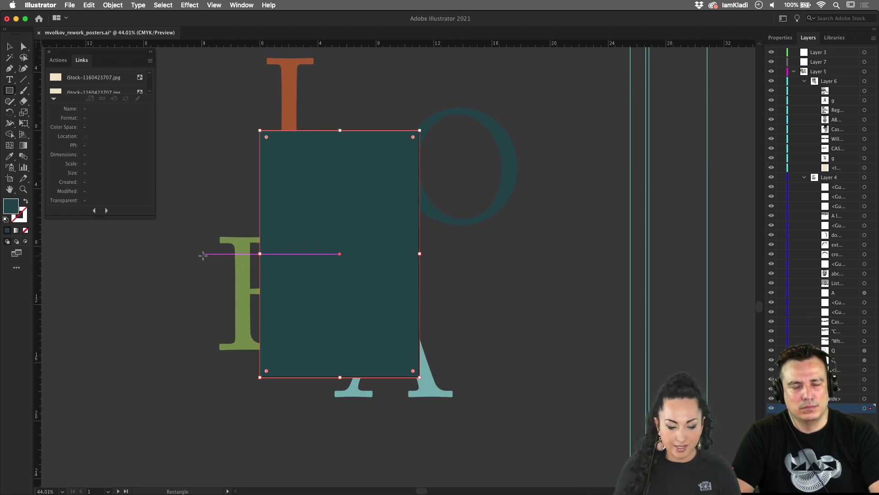
{"action": "key", "text": "v"}
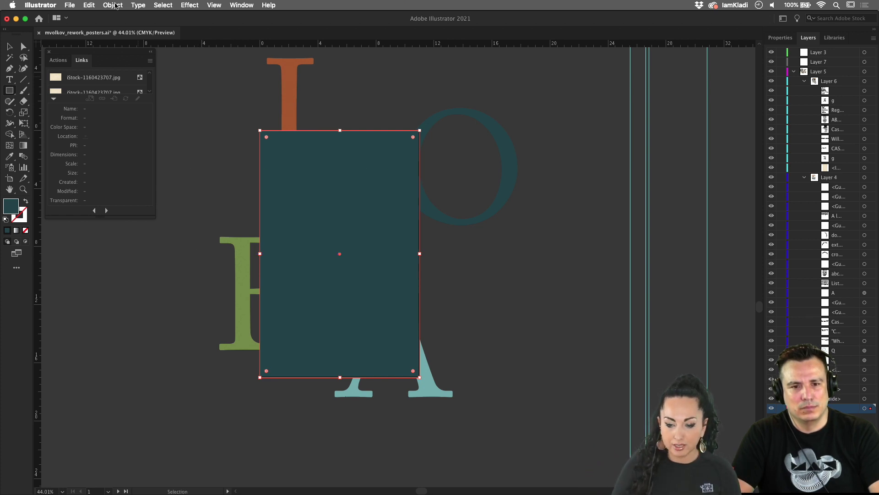
Step: Start Split Into Grid on the poster-sized rectangle with the preview on, and set 4 rows and 3 columns
{"action": "left_click", "coordinate": [113, 5]}
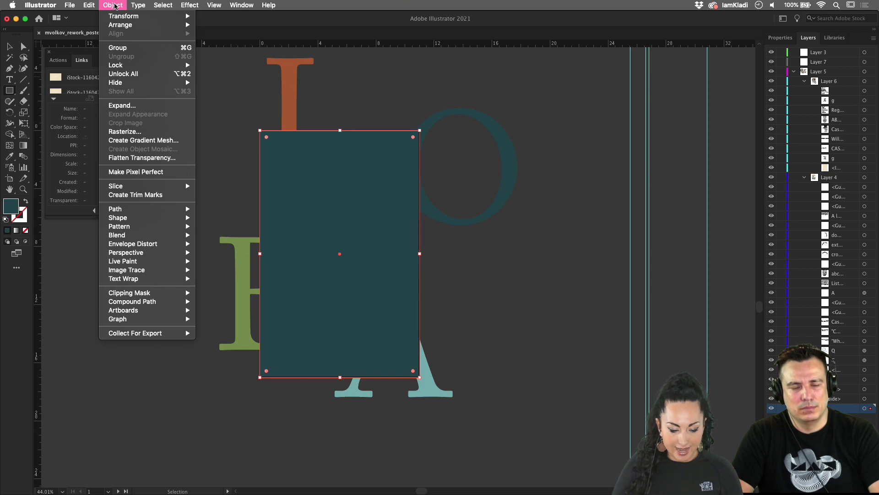
{"action": "mouse_move", "coordinate": [141, 211]}
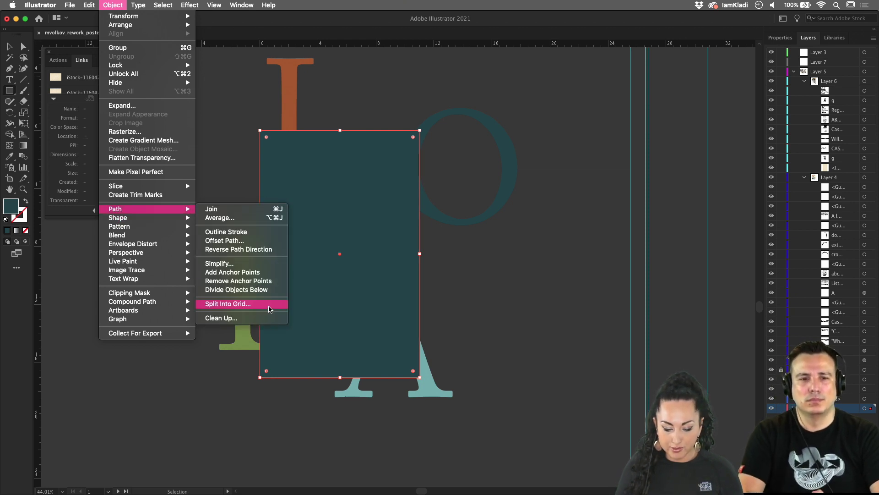
{"action": "left_click", "coordinate": [270, 305]}
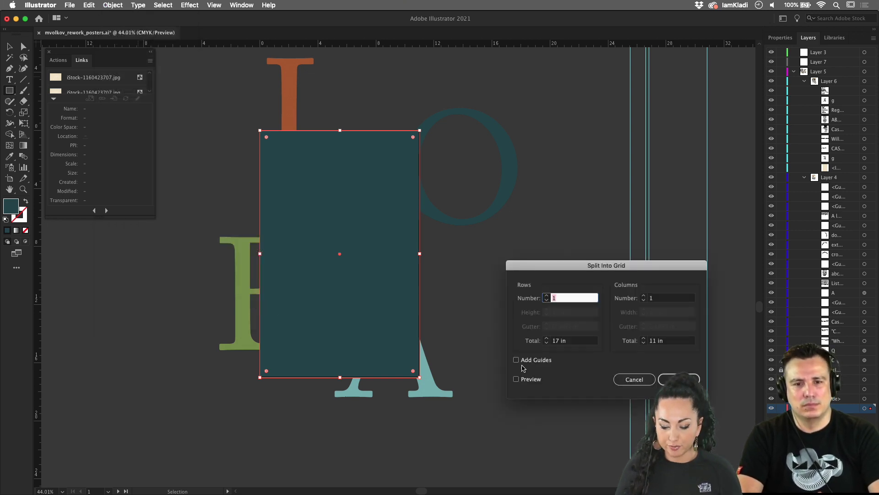
{"action": "left_click", "coordinate": [531, 380]}
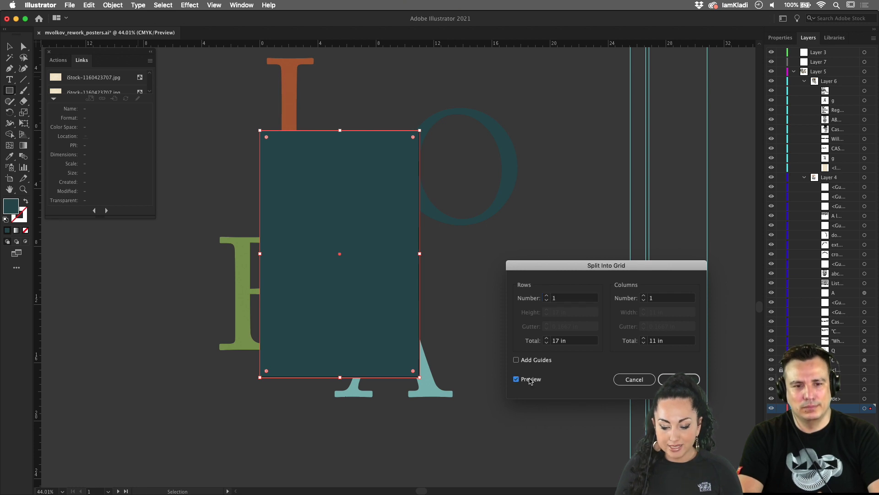
{"action": "left_click", "coordinate": [547, 296]}
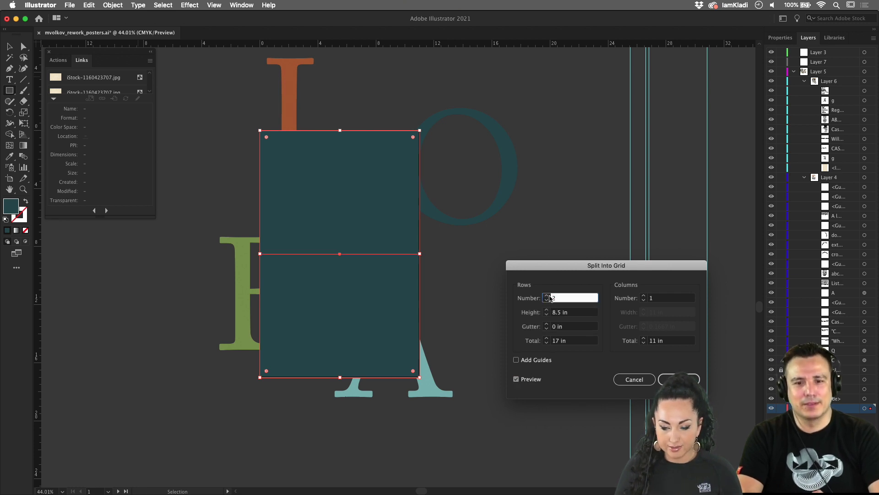
{"action": "left_click", "coordinate": [547, 296]}
{"action": "left_click", "coordinate": [547, 296]}
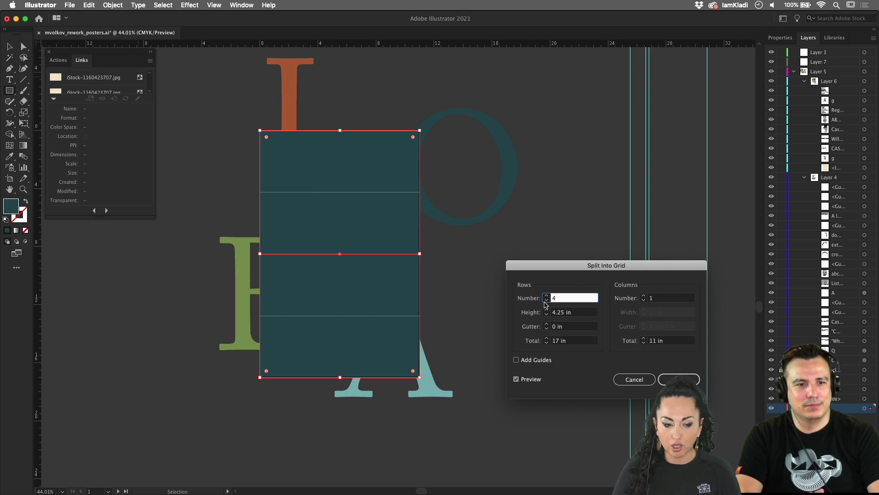
{"action": "left_click", "coordinate": [644, 296]}
{"action": "left_click", "coordinate": [644, 297]}
{"action": "left_click", "coordinate": [643, 296]}
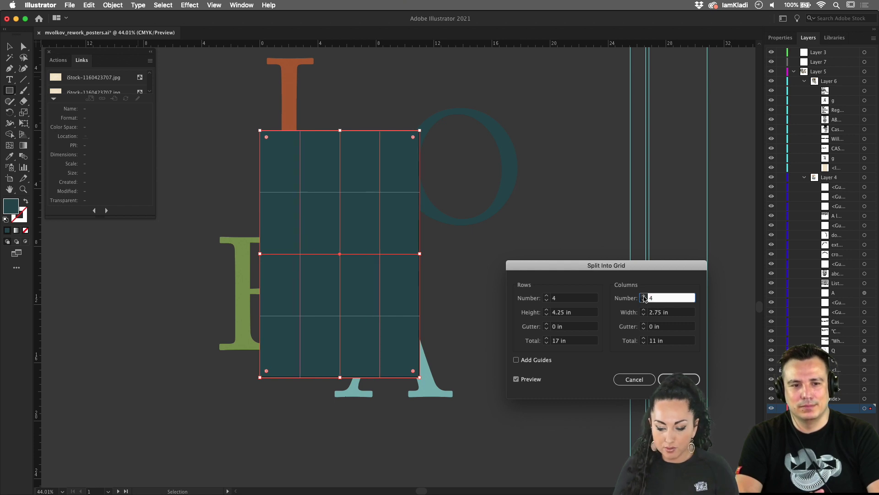
{"action": "left_click", "coordinate": [644, 300]}
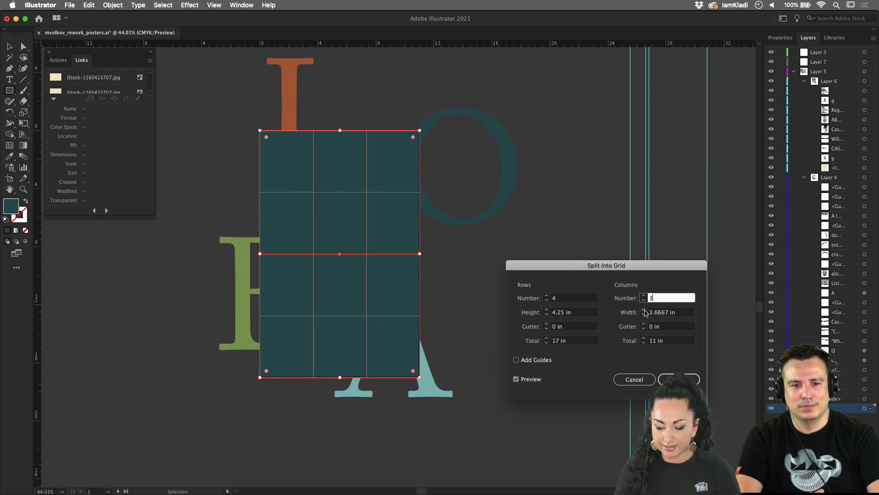
Step: Widen the gutter between the grid's columns to 1.125 in
{"action": "left_click", "coordinate": [644, 314]}
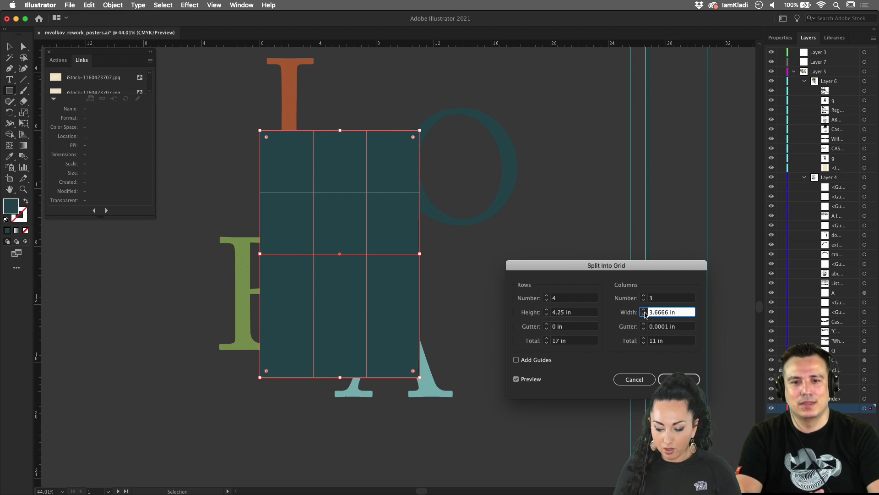
{"action": "left_click", "coordinate": [644, 314]}
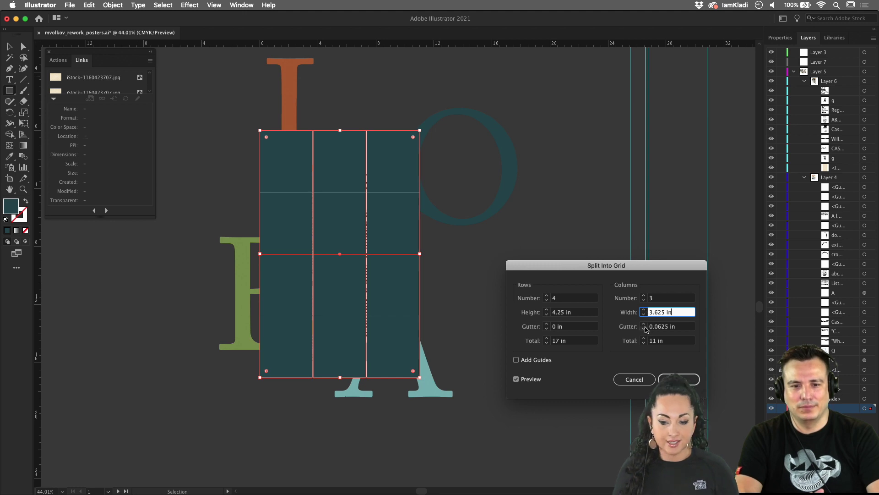
{"action": "left_click", "coordinate": [644, 324]}
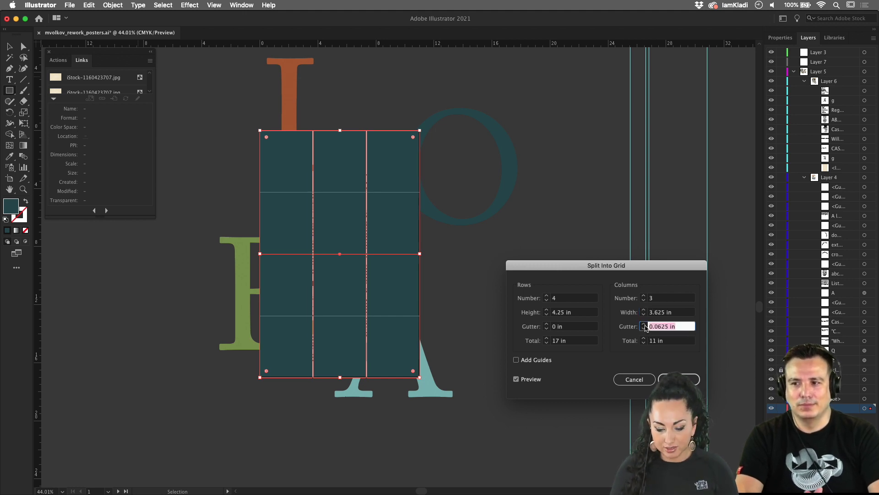
{"action": "left_click", "coordinate": [644, 325]}
{"action": "left_click", "coordinate": [645, 325]}
{"action": "left_click", "coordinate": [645, 324]}
{"action": "left_click", "coordinate": [645, 325]}
{"action": "left_click", "coordinate": [644, 325]}
{"action": "left_click", "coordinate": [645, 325]}
{"action": "left_click", "coordinate": [644, 325]}
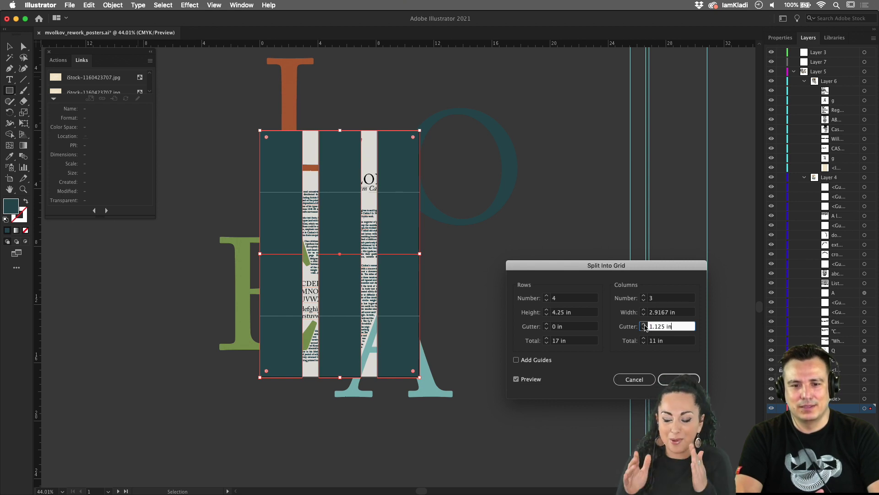
Step: Set both the column and row gutters to 0.25 in and apply the grid split to the rectangle
{"action": "left_click", "coordinate": [644, 328]}
{"action": "left_click", "coordinate": [644, 328]}
{"action": "left_click", "coordinate": [644, 328]}
{"action": "left_click", "coordinate": [644, 328]}
{"action": "left_click", "coordinate": [643, 329]}
{"action": "left_click", "coordinate": [643, 328]}
{"action": "left_click", "coordinate": [644, 328]}
{"action": "left_click", "coordinate": [644, 329]}
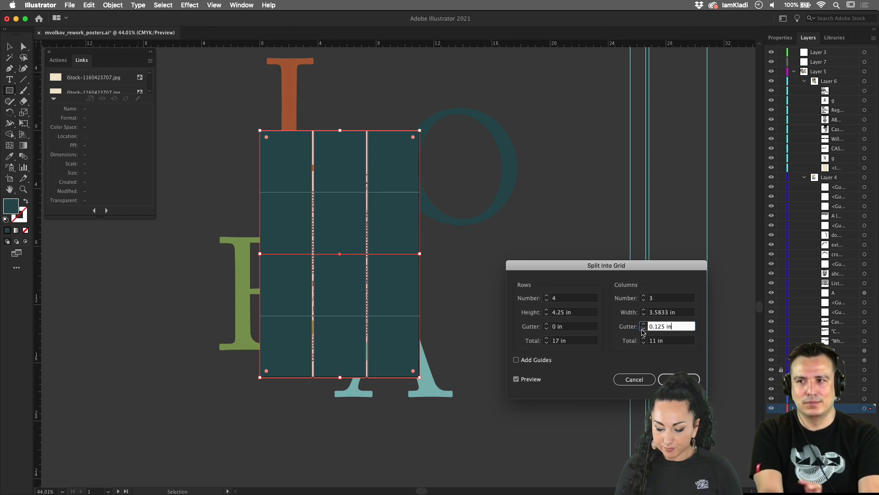
{"action": "left_click", "coordinate": [644, 324]}
{"action": "left_click", "coordinate": [643, 325]}
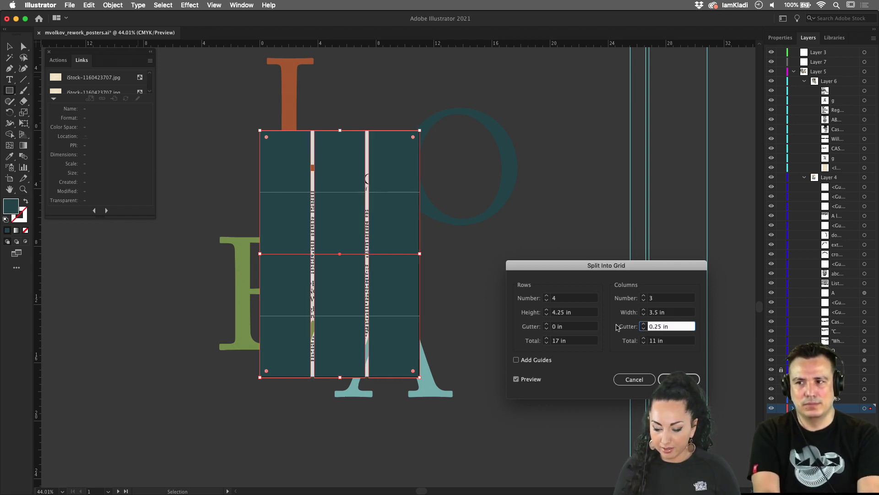
{"action": "left_click", "coordinate": [546, 324]}
{"action": "left_click", "coordinate": [546, 324]}
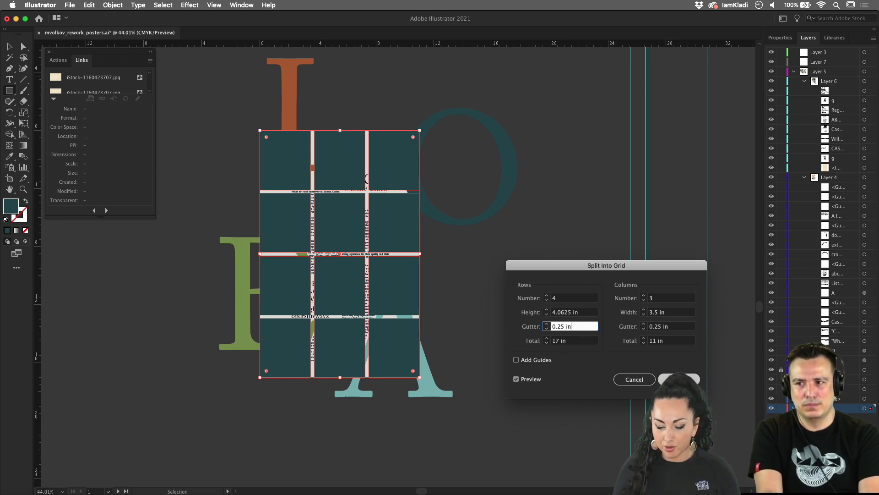
{"action": "left_click", "coordinate": [679, 379]}
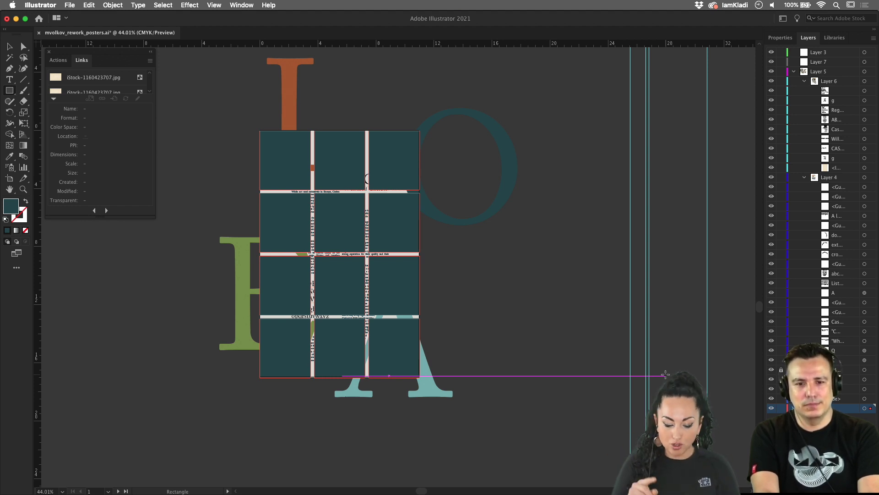
Step: Convert the grid cells into guides over the first poster, return to the Selection tool and deselect everything
{"action": "key", "text": "super+5"}
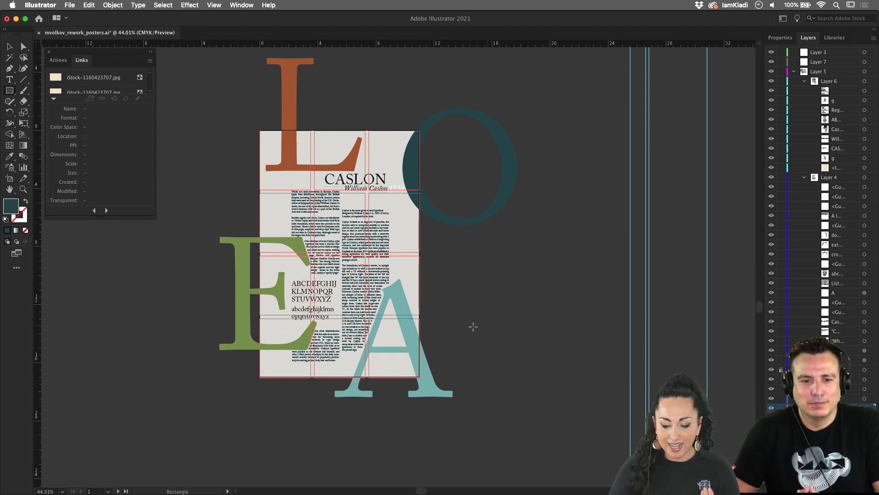
{"action": "scroll", "coordinate": [473, 326], "scroll_direction": "up", "scroll_amount": 5}
{"action": "key", "text": "v"}
{"action": "left_click", "coordinate": [493, 319]}
{"action": "left_click", "coordinate": [567, 394]}
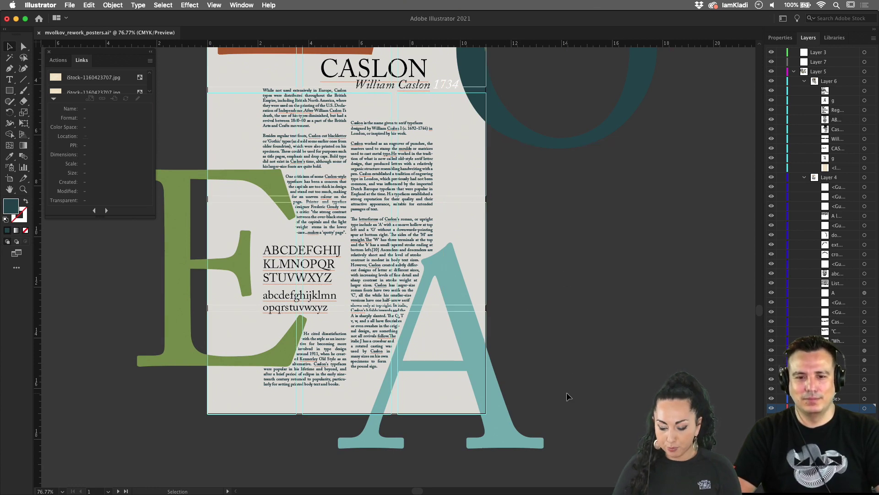
Step: Hide and show the guides repeatedly to compare the first poster with and without them, ending with them shown
{"action": "key", "text": "super+semicolon"}
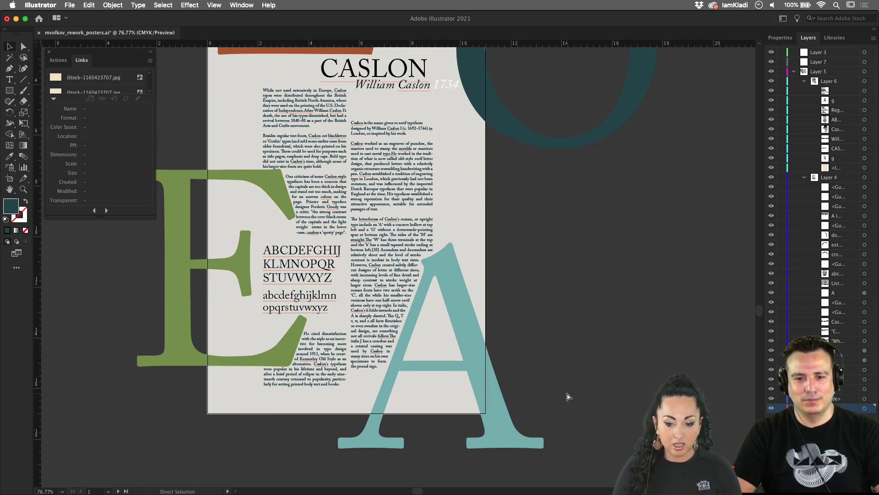
{"action": "key", "text": "super+semicolon"}
{"action": "key", "text": "super+semicolon"}
{"action": "key", "text": "super+semicolon"}
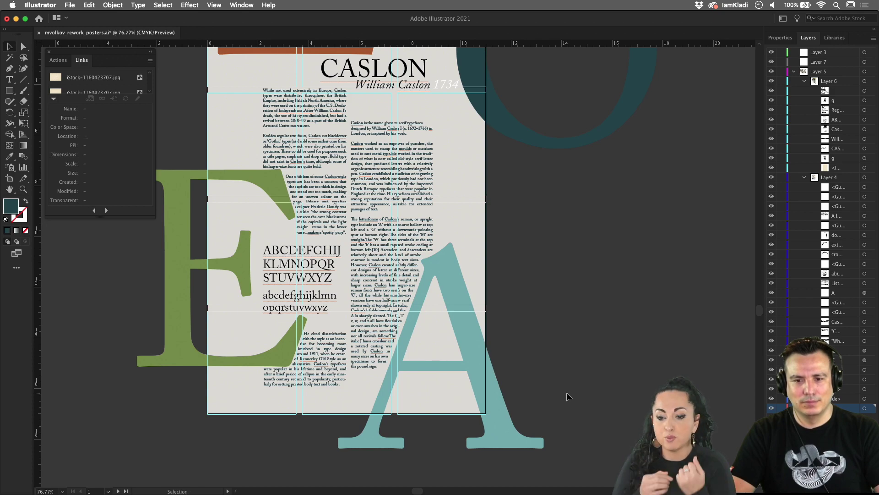
Step: Examine the new grid guides against the first poster's body text up close, and look over all three posters
{"action": "scroll", "coordinate": [412, 314], "scroll_direction": "up", "scroll_amount": 5}
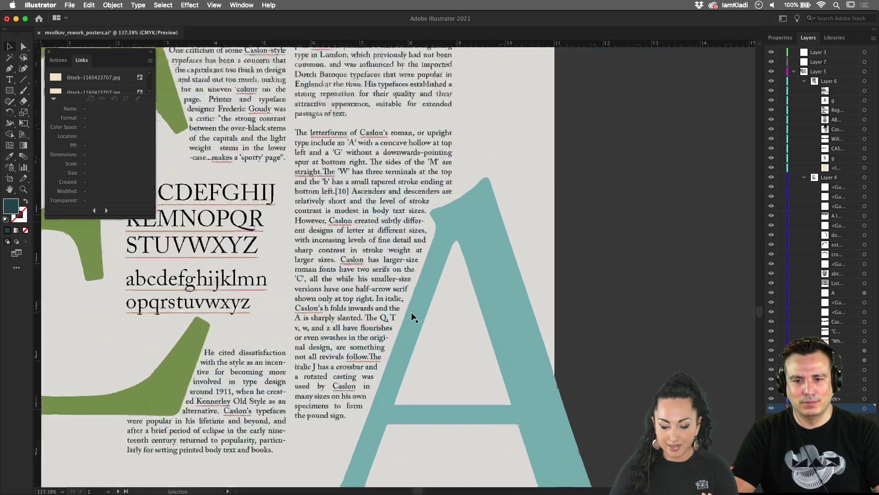
{"action": "scroll", "coordinate": [411, 314], "scroll_direction": "up", "scroll_amount": 2}
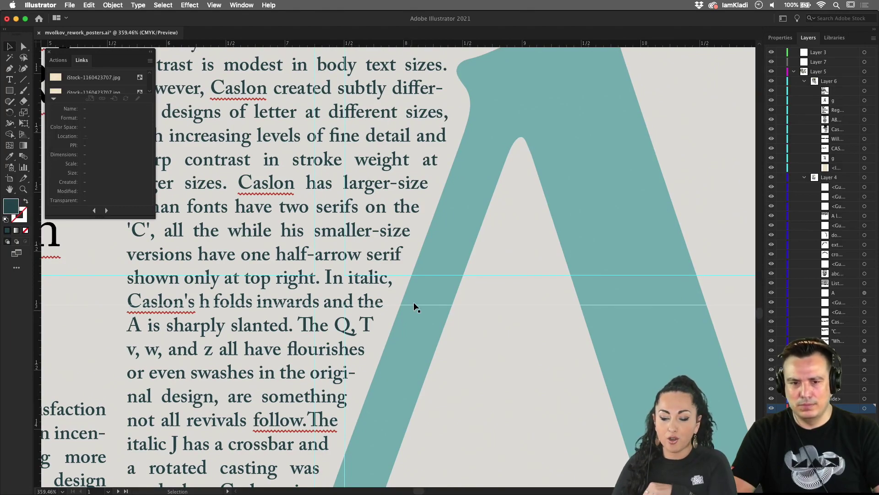
{"action": "scroll", "coordinate": [413, 307], "scroll_direction": "down", "scroll_amount": 5}
{"action": "scroll", "coordinate": [413, 303], "scroll_direction": "down", "scroll_amount": 3}
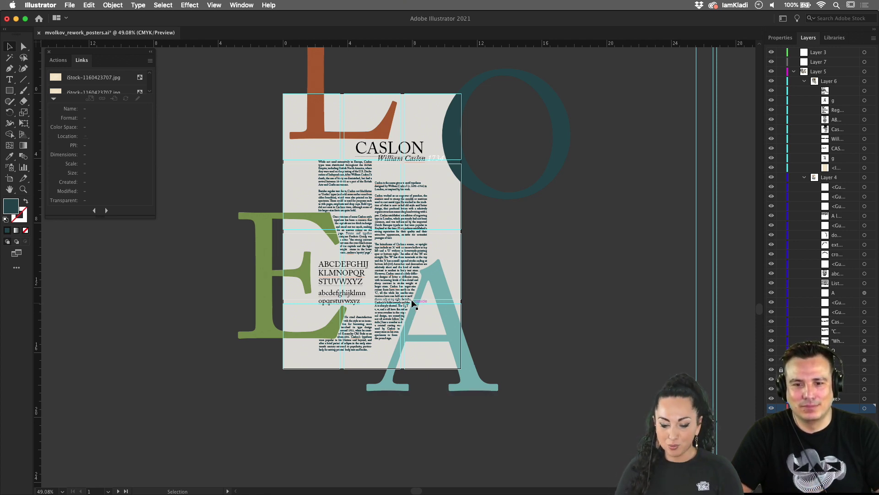
{"action": "scroll", "coordinate": [353, 244], "scroll_direction": "up", "scroll_amount": 3}
{"action": "scroll", "coordinate": [353, 244], "scroll_direction": "down", "scroll_amount": 5}
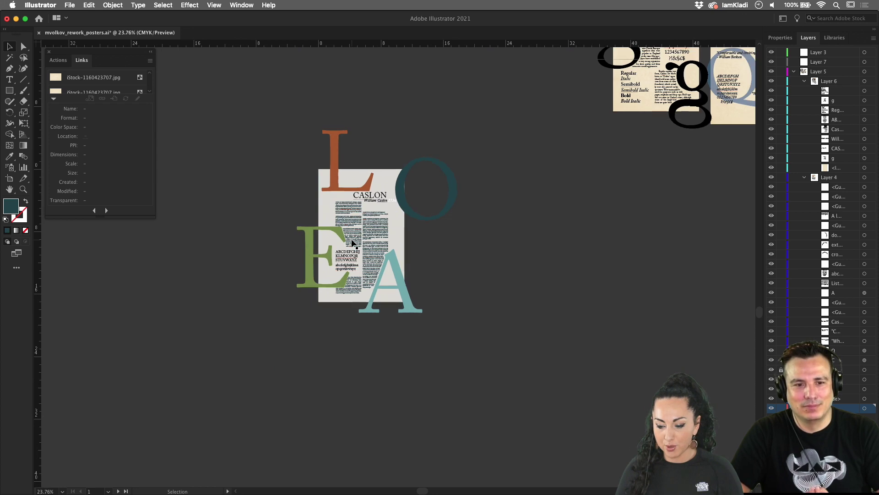
{"action": "scroll", "coordinate": [508, 249], "scroll_direction": "right", "scroll_amount": 5}
{"action": "scroll", "coordinate": [508, 248], "scroll_direction": "up", "scroll_amount": 3}
{"action": "scroll", "coordinate": [508, 248], "scroll_direction": "up", "scroll_amount": 3}
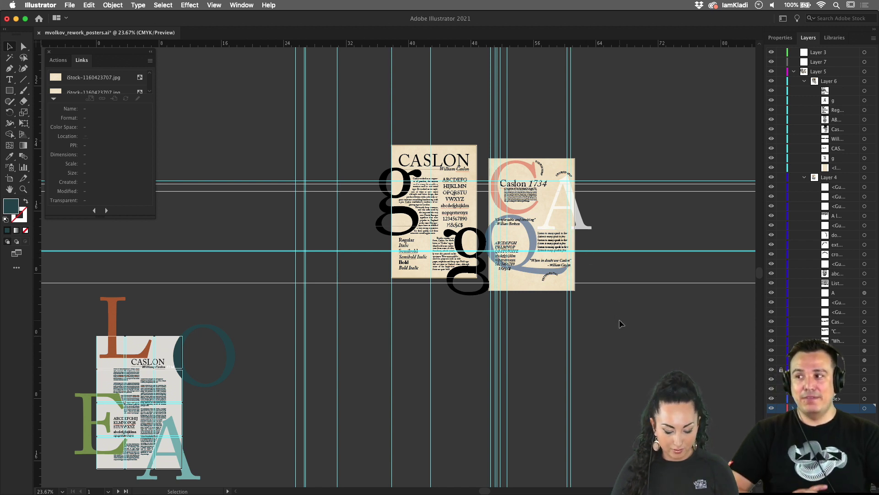
Step: Undo the grid guides, the rectangle, the artboard moves and the preceding layer changes, so the three posters stand side by side again
{"action": "key", "text": "super"}
{"action": "key", "text": "super"}
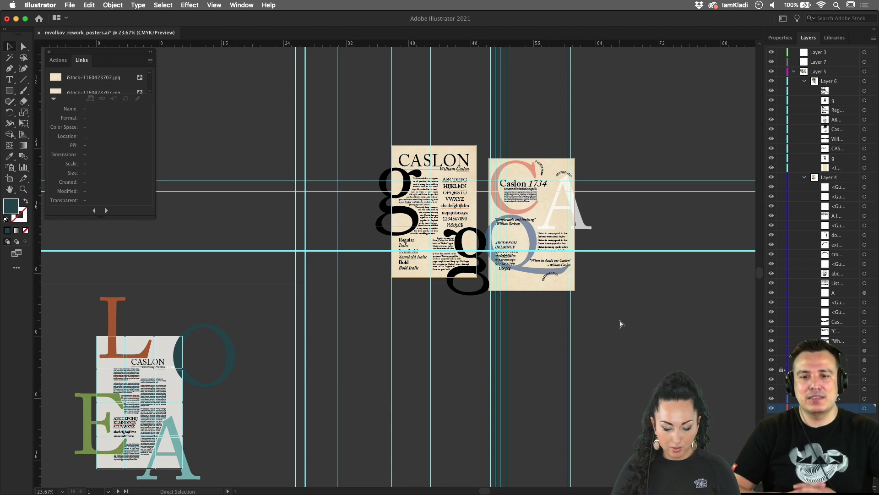
{"action": "key", "text": "super+z"}
{"action": "key", "text": "super+z"}
{"action": "key", "text": "super+z"}
{"action": "key", "text": "super+z"}
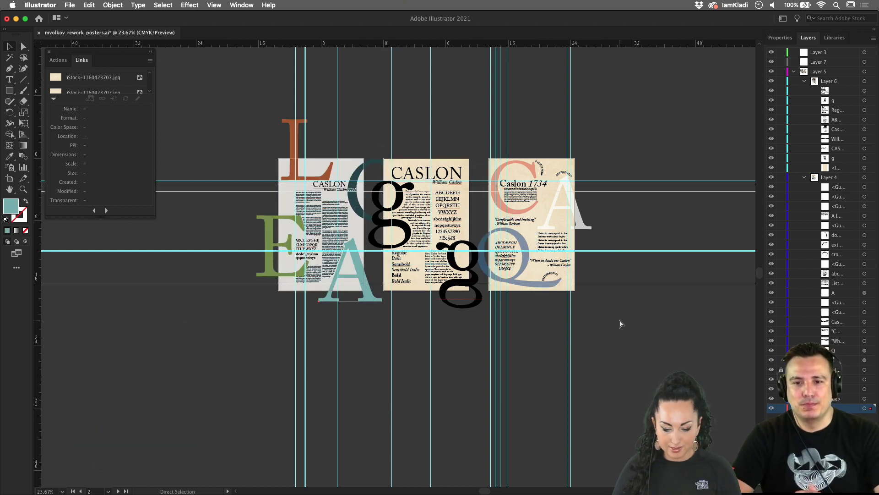
{"action": "key", "text": "super+z"}
{"action": "key", "text": "super+z"}
{"action": "key", "text": "super+z"}
{"action": "key", "text": "super+z"}
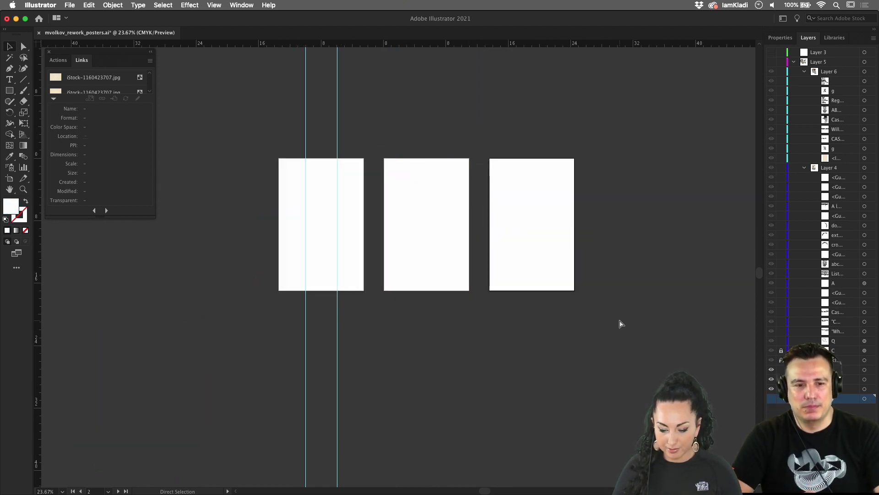
{"action": "key", "text": "super+z"}
{"action": "key", "text": "super+z"}
{"action": "key", "text": "super+z"}
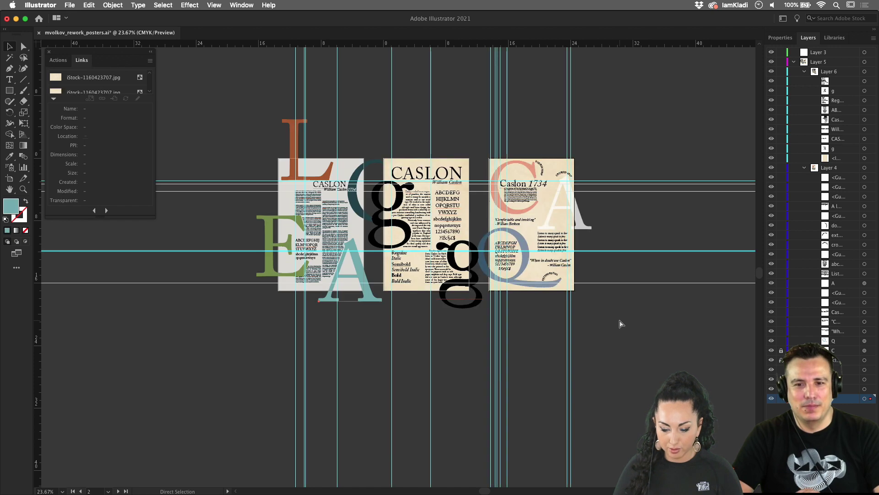
{"action": "key", "text": "super+z"}
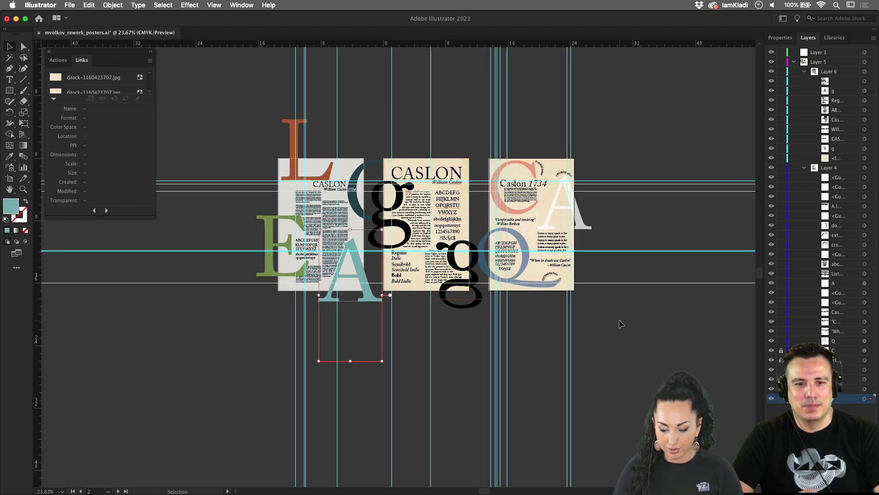
Step: Rename the third poster's large white A object in the layer list as "A -Live text"
{"action": "left_click", "coordinate": [615, 285]}
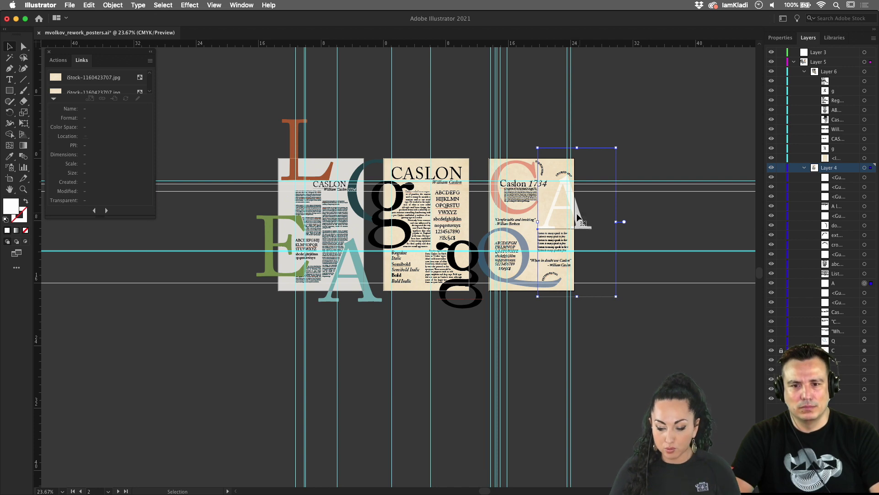
{"action": "scroll", "coordinate": [581, 219], "scroll_direction": "up", "scroll_amount": 5}
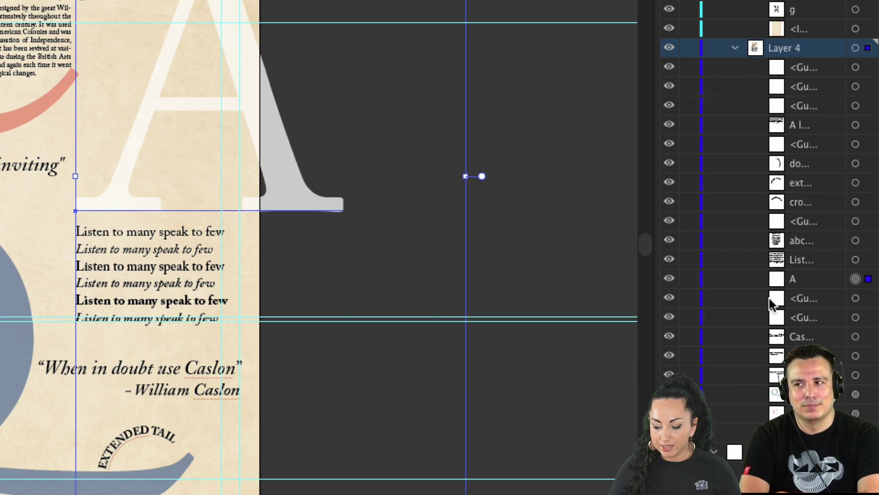
{"action": "scroll", "coordinate": [612, 285], "scroll_direction": "down", "scroll_amount": 3}
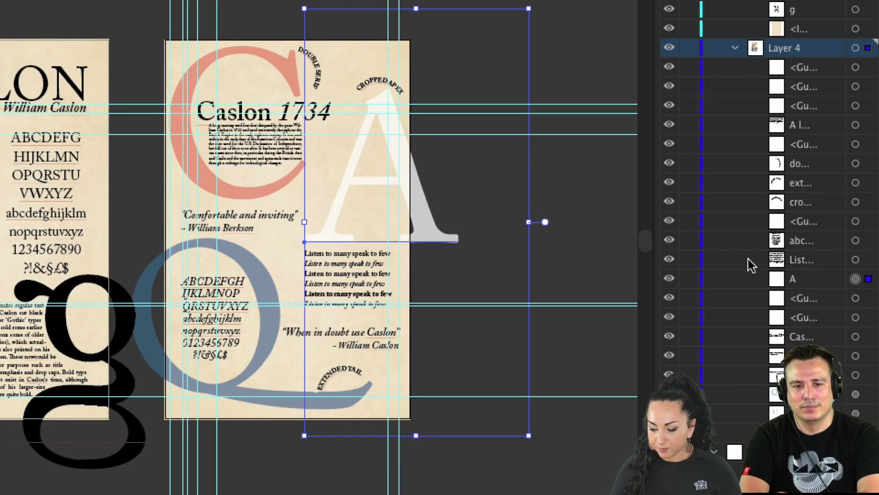
{"action": "double_click", "coordinate": [796, 279]}
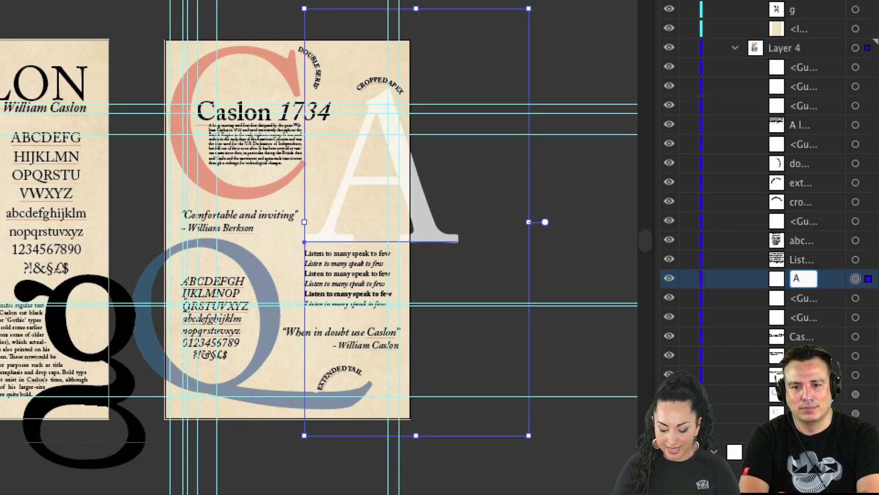
{"action": "type", "text": "-Live"}
{"action": "type", "text": " text"}
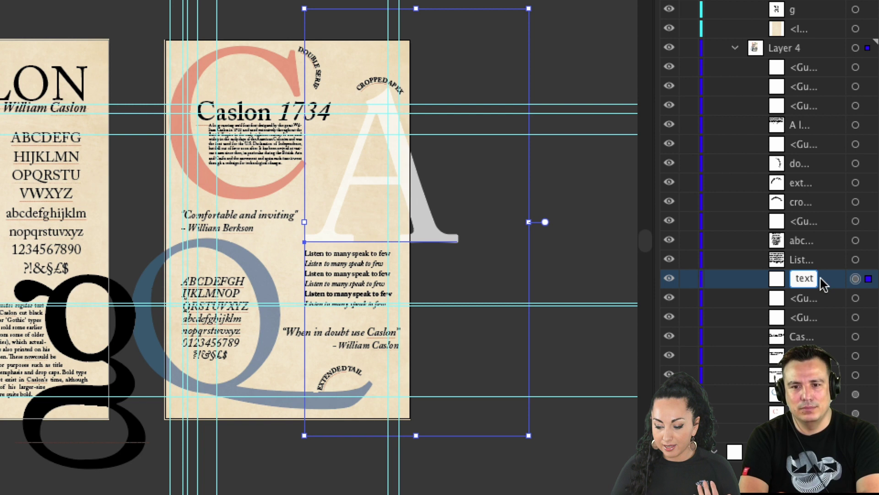
{"action": "left_click", "coordinate": [758, 280]}
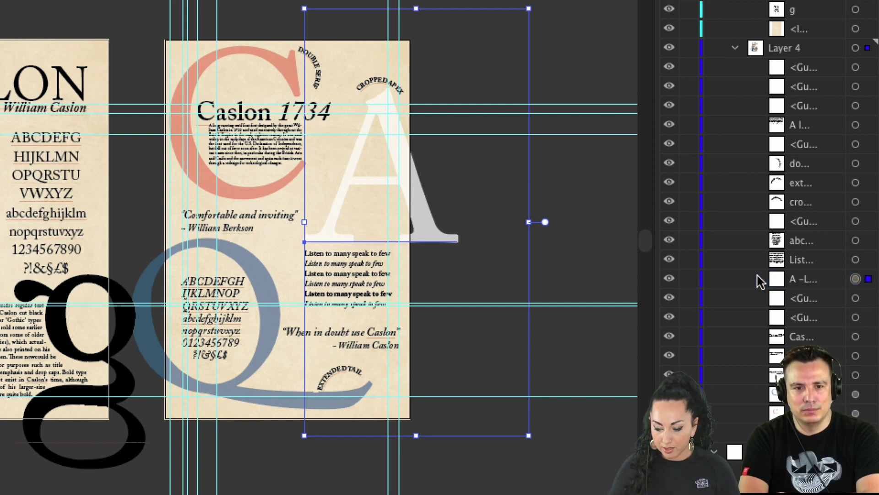
Step: Duplicate the third poster's large A in place, directly in front of the original
{"action": "left_click", "coordinate": [444, 229]}
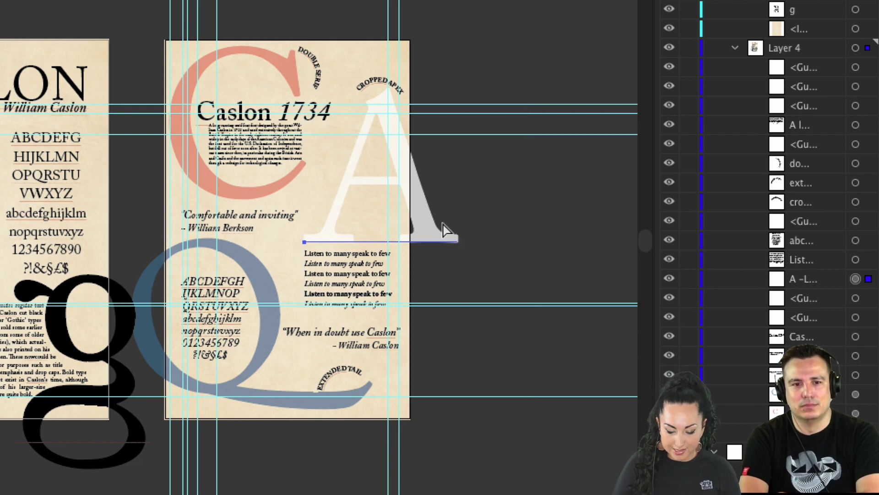
{"action": "key", "text": "ctrl+c"}
{"action": "key", "text": "ctrl+f"}
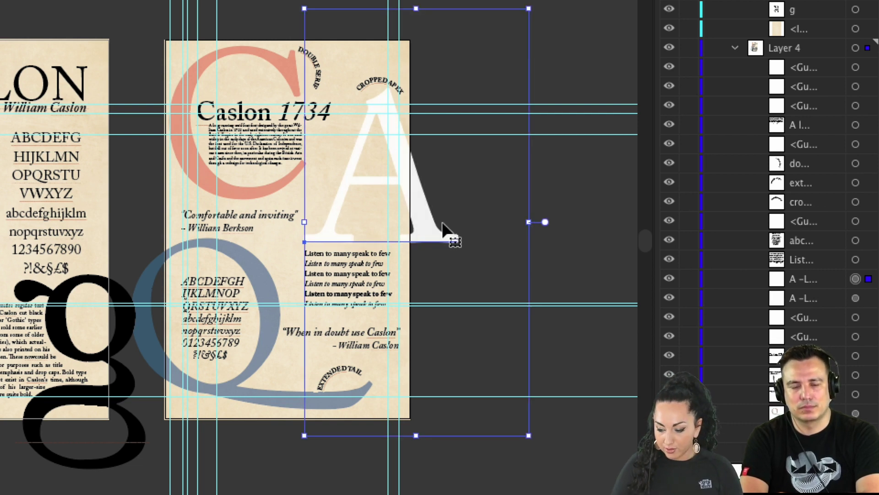
Step: Name the upper copy of the A "A -outlined" and convert it to outlines
{"action": "left_click", "coordinate": [804, 280]}
{"action": "double_click", "coordinate": [804, 280]}
{"action": "type", "text": "textA -outlined"}
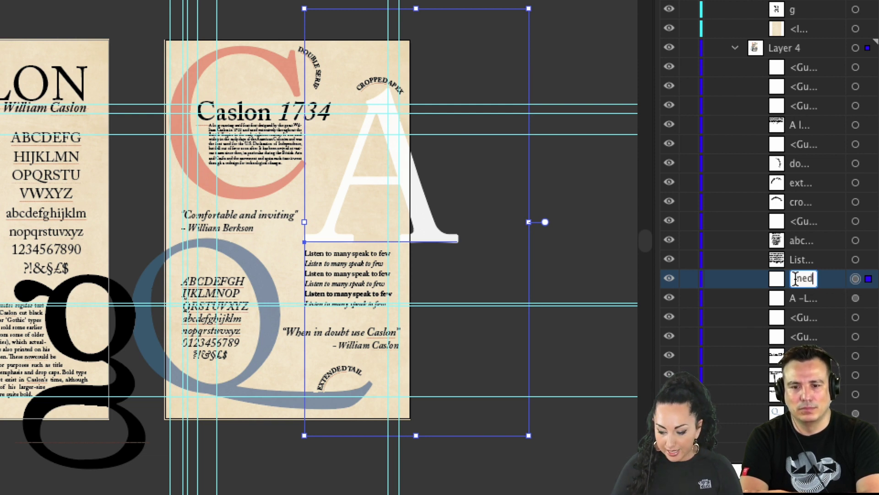
{"action": "type", "text": "v"}
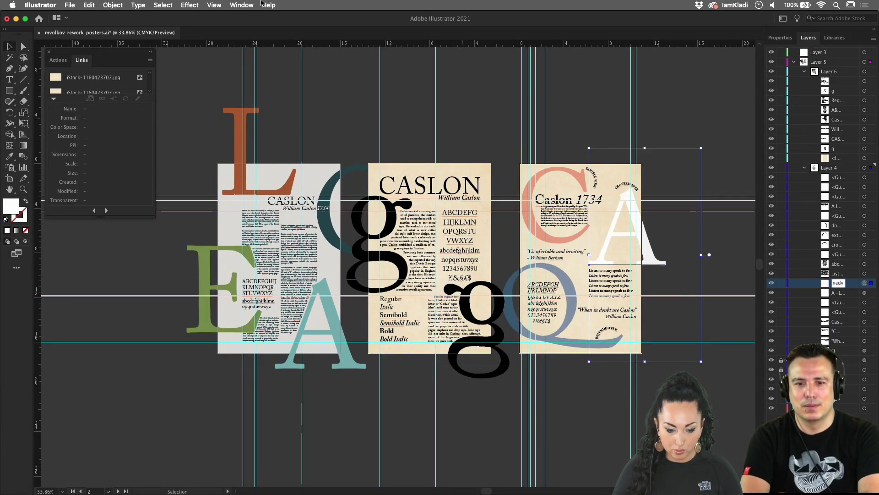
{"action": "left_click", "coordinate": [138, 4]}
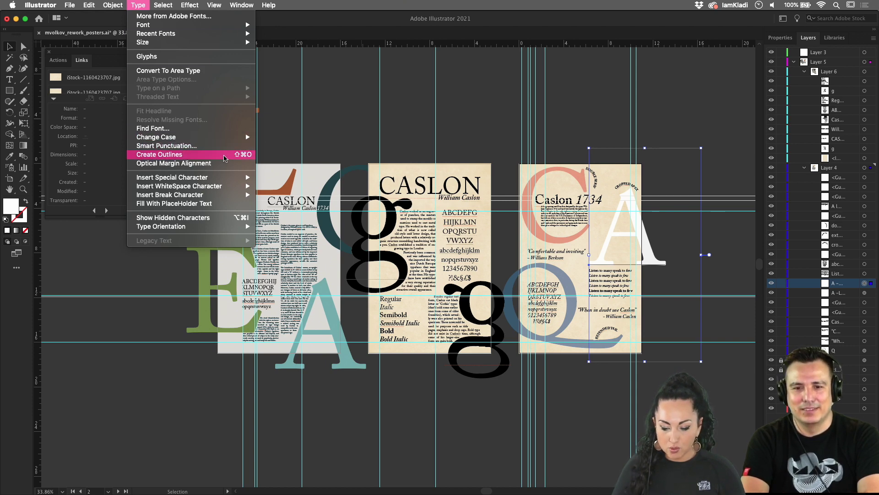
{"action": "left_click", "coordinate": [225, 154]}
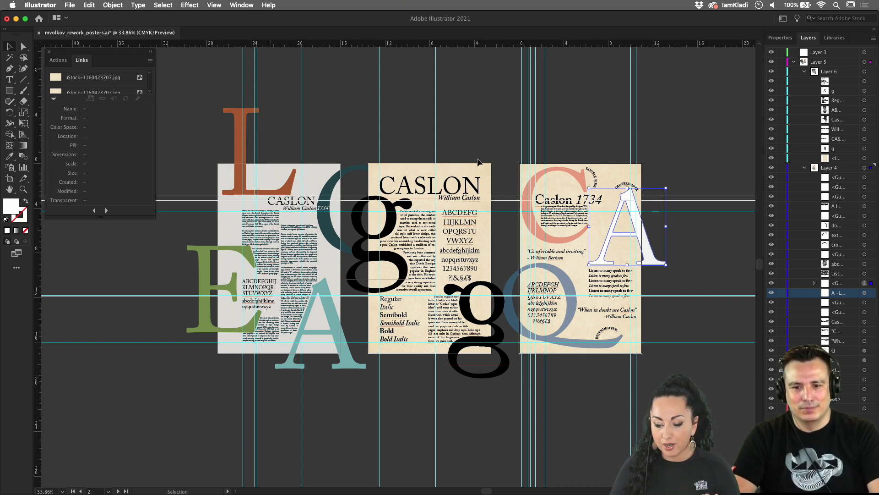
Step: Copy the text of the curved CROPPED APEX label and move the label off the third poster, above the artboard
{"action": "scroll", "coordinate": [599, 149], "scroll_direction": "up", "scroll_amount": 3}
{"action": "scroll", "coordinate": [673, 256], "scroll_direction": "up", "scroll_amount": 2}
{"action": "left_click", "coordinate": [605, 206]}
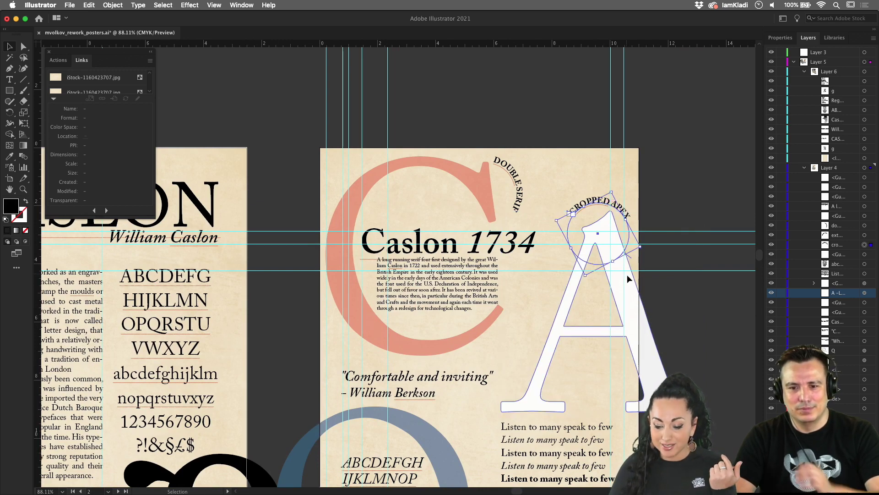
{"action": "left_click", "coordinate": [607, 203]}
{"action": "triple_click", "coordinate": [606, 202]}
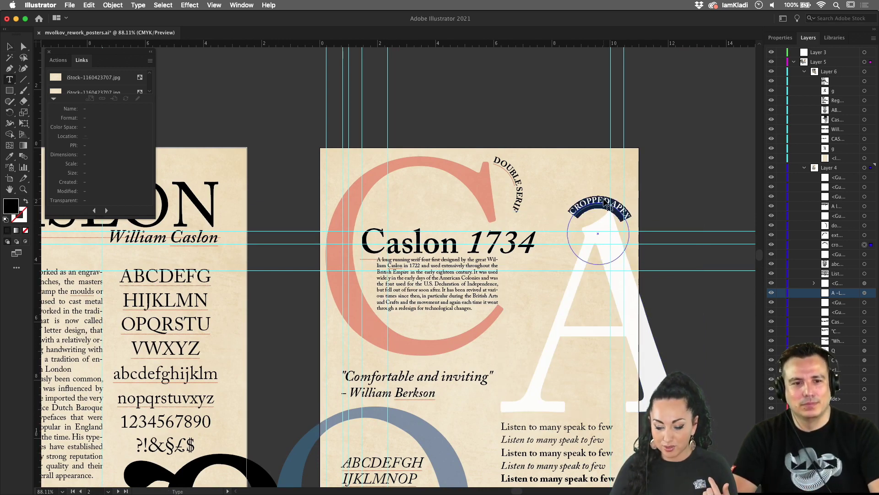
{"action": "key", "text": "Escape"}
{"action": "left_click_drag", "start_coordinate": [572, 211], "coordinate": [533, 87]}
Step: Try to place type along the path of the third poster's outlined A, then return to the Selection tool
{"action": "left_click", "coordinate": [612, 223]}
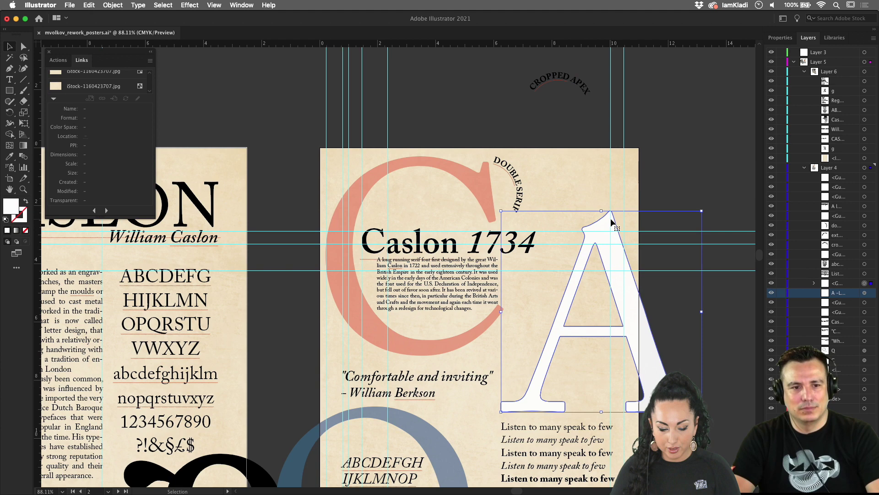
{"action": "left_click", "coordinate": [10, 80]}
{"action": "left_click_drag", "start_coordinate": [10, 80], "coordinate": [32, 104]}
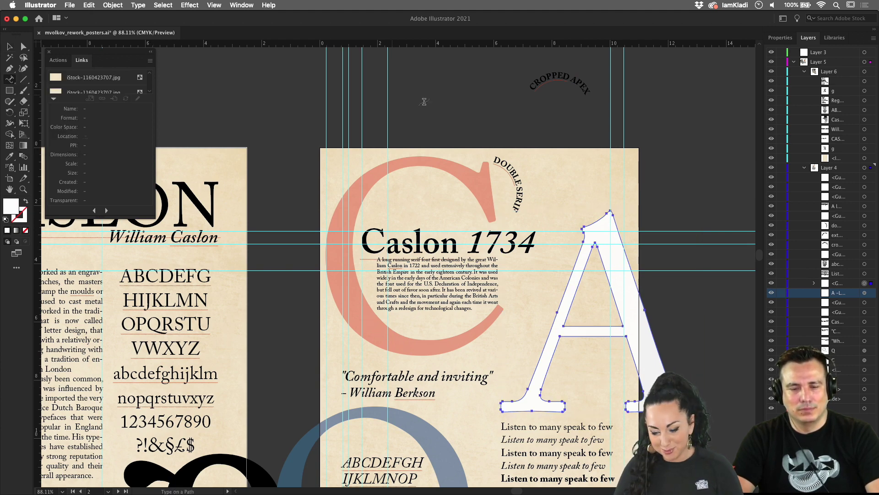
{"action": "left_click", "coordinate": [611, 214]}
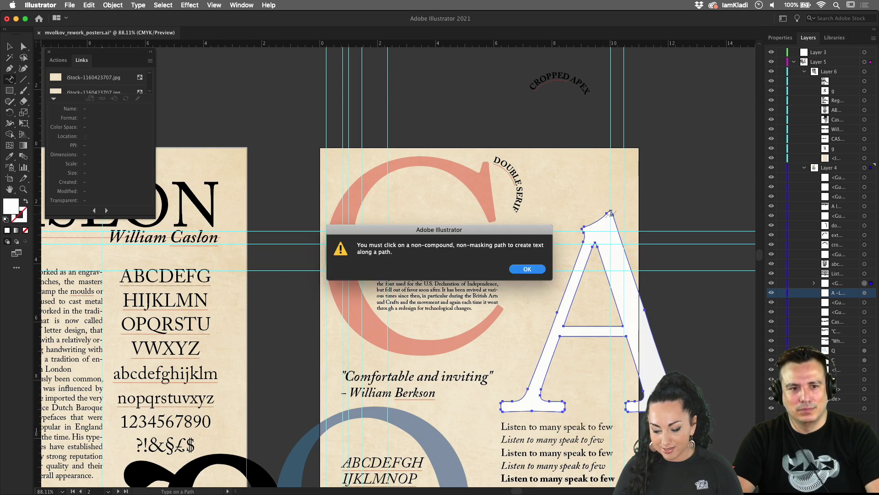
{"action": "left_click", "coordinate": [527, 269]}
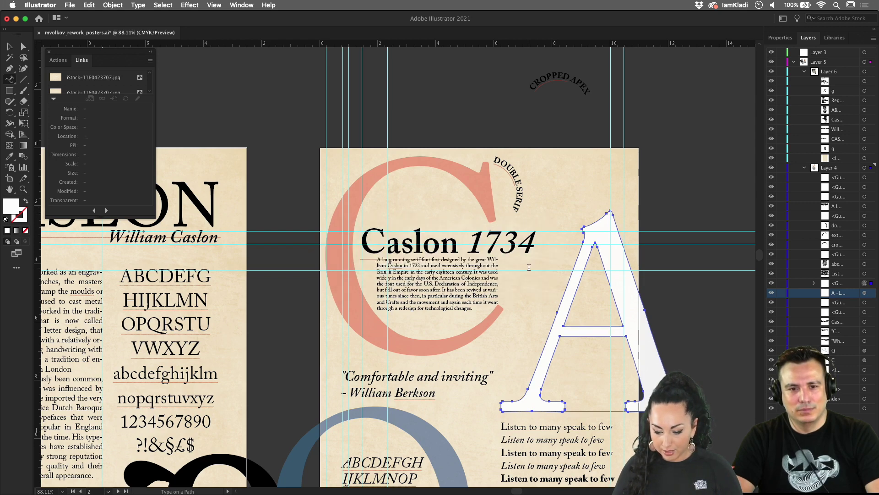
{"action": "left_click", "coordinate": [615, 220]}
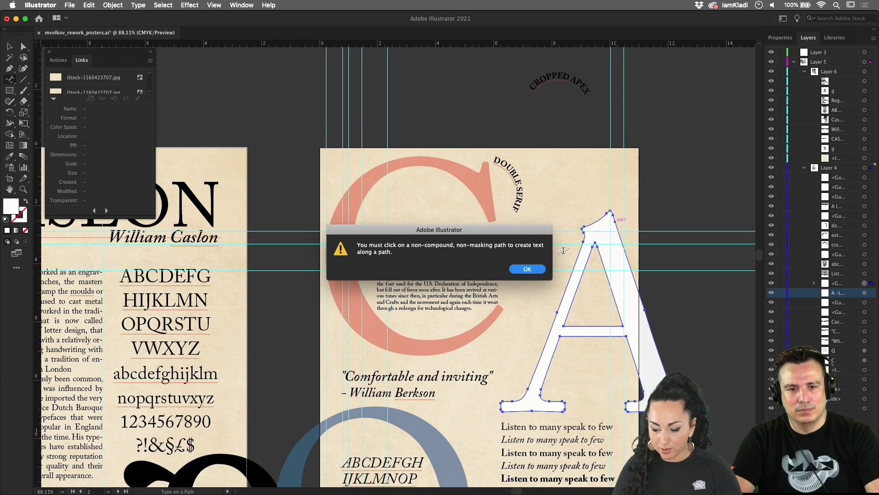
{"action": "left_click", "coordinate": [527, 269]}
{"action": "key", "text": "v"}
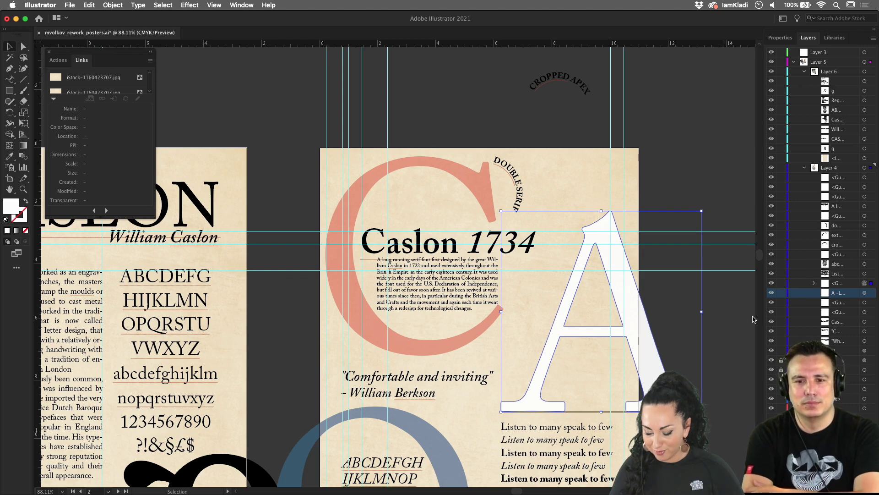
Step: Draw a small white rectangle in the empty area above the third poster
{"action": "scroll", "coordinate": [724, 348], "scroll_direction": "down", "scroll_amount": 3}
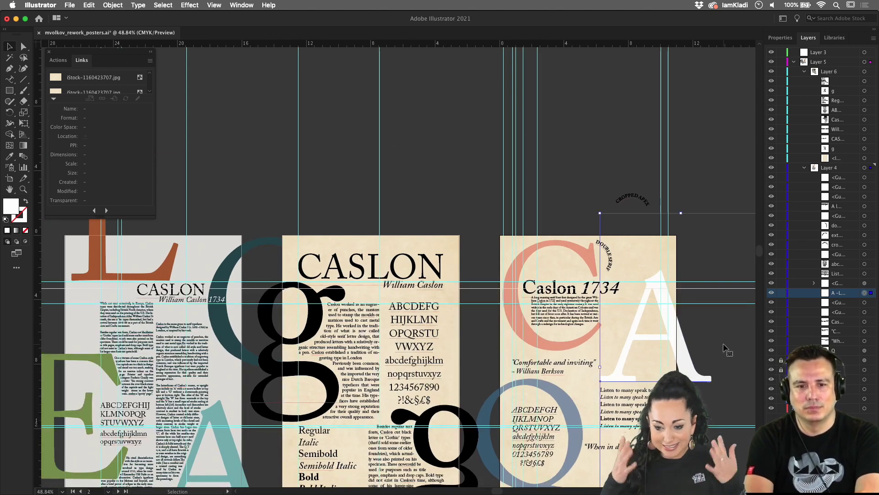
{"action": "left_click", "coordinate": [9, 92]}
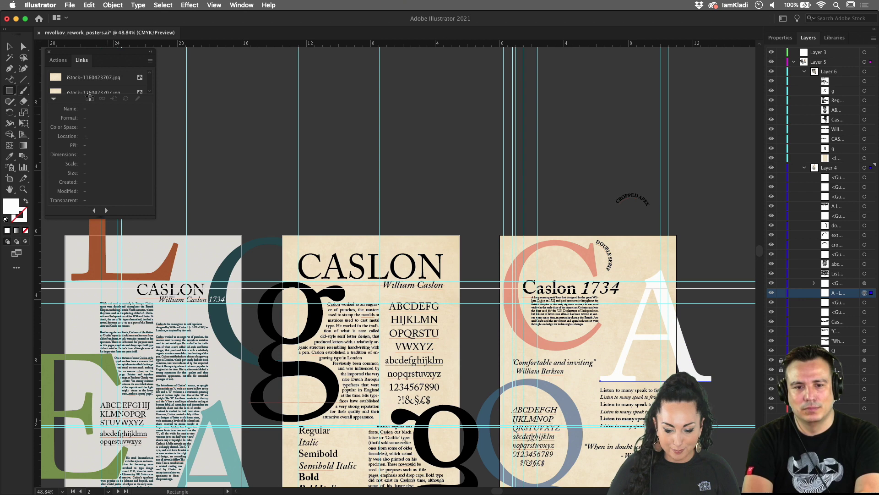
{"action": "left_click_drag", "start_coordinate": [581, 109], "coordinate": [635, 159]}
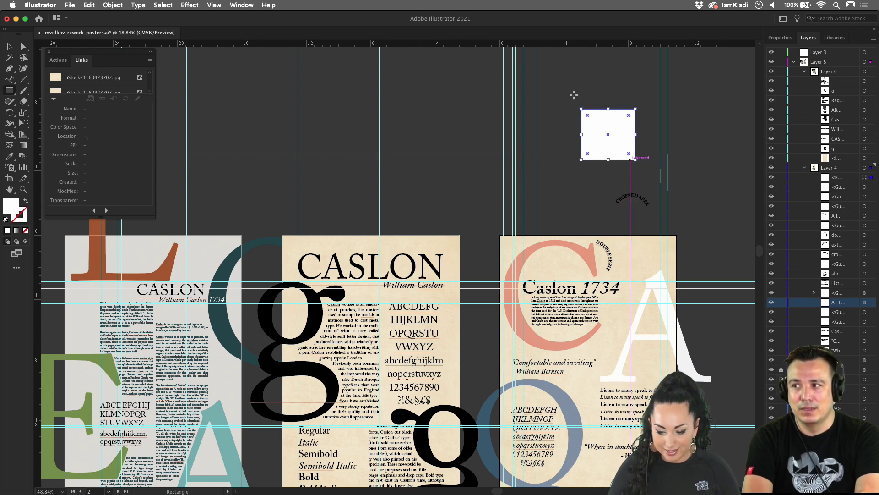
Step: Run the copied text CROPPED APEX along the upper edge of the rectangle as type on a path
{"action": "left_click", "coordinate": [10, 79]}
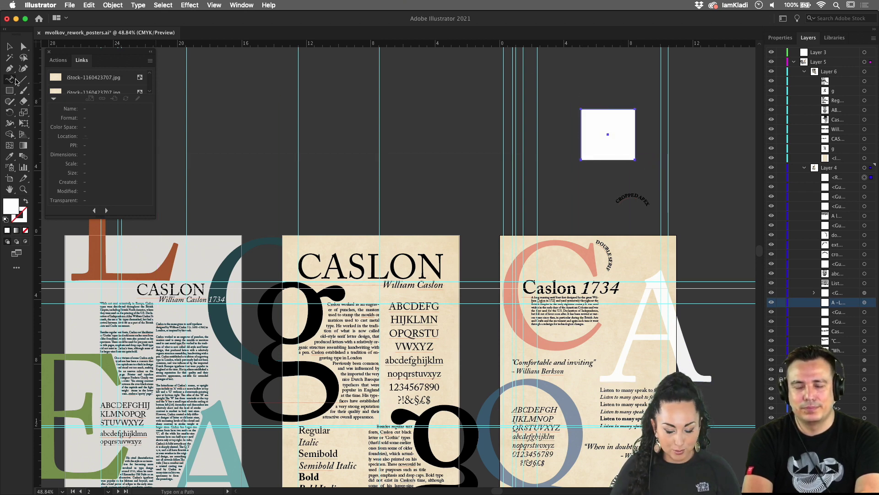
{"action": "left_click", "coordinate": [588, 108]}
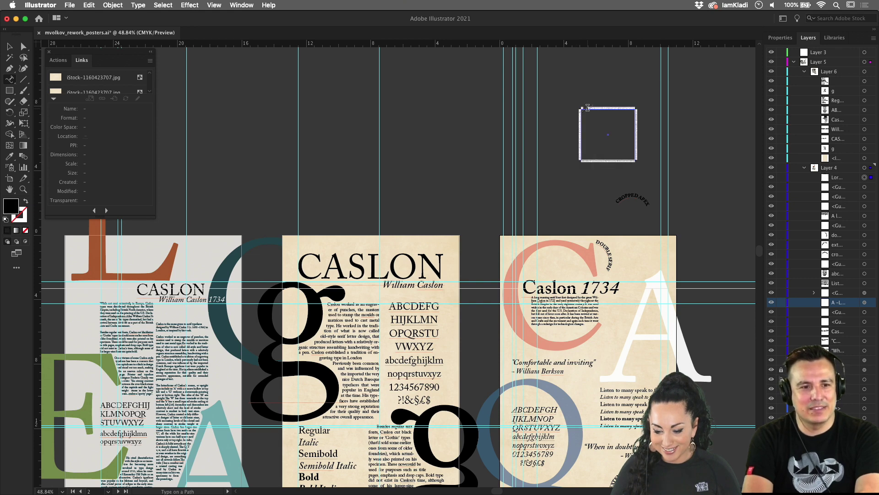
{"action": "scroll", "coordinate": [589, 114], "scroll_direction": "up", "scroll_amount": 5}
{"action": "scroll", "coordinate": [589, 115], "scroll_direction": "up", "scroll_amount": 1}
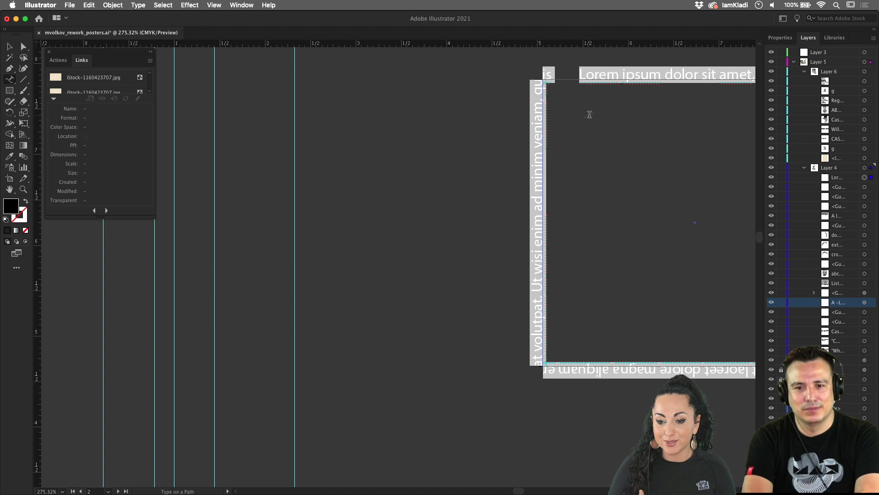
{"action": "scroll", "coordinate": [590, 114], "scroll_direction": "down", "scroll_amount": 4}
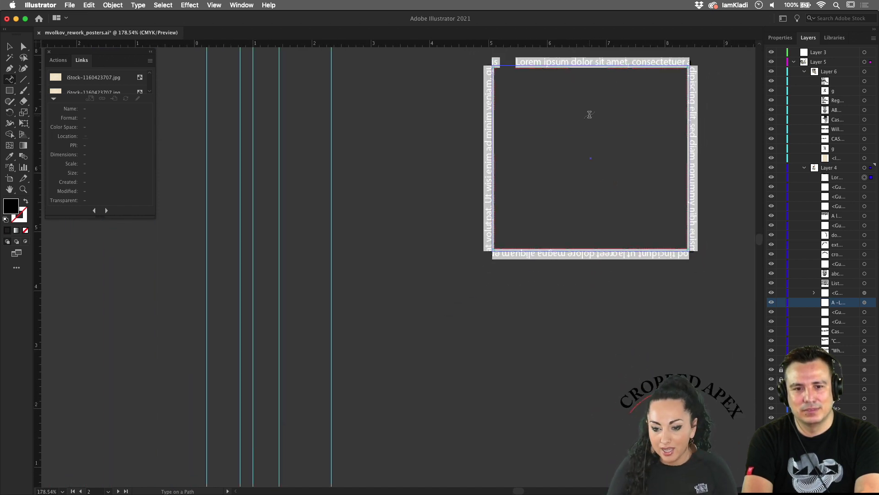
{"action": "key", "text": "super+z"}
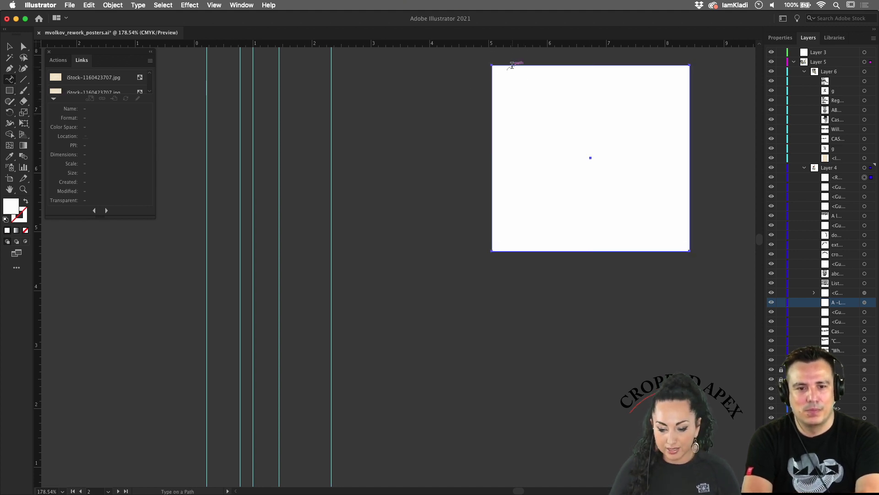
{"action": "left_click", "coordinate": [513, 65]}
{"action": "key", "text": "super+v"}
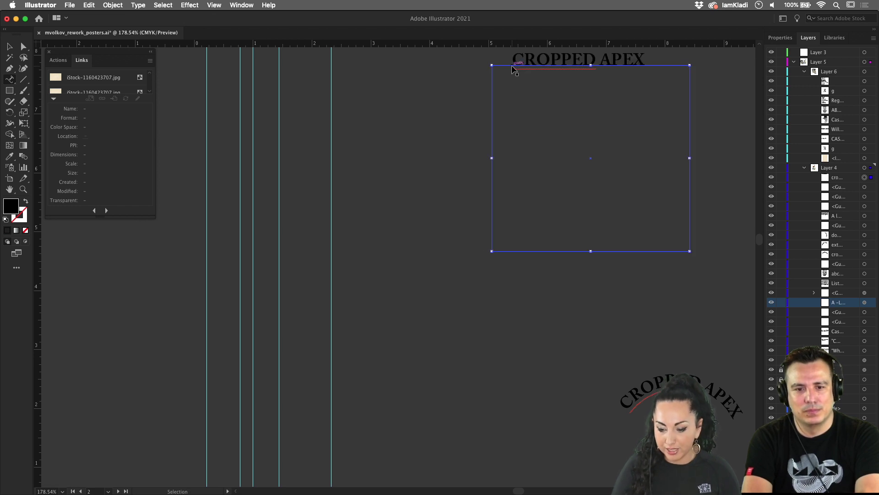
Step: Create an area text box above the posters, beside the rectangle, containing only the letter A
{"action": "scroll", "coordinate": [509, 114], "scroll_direction": "down", "scroll_amount": 5, "text": "alt"}
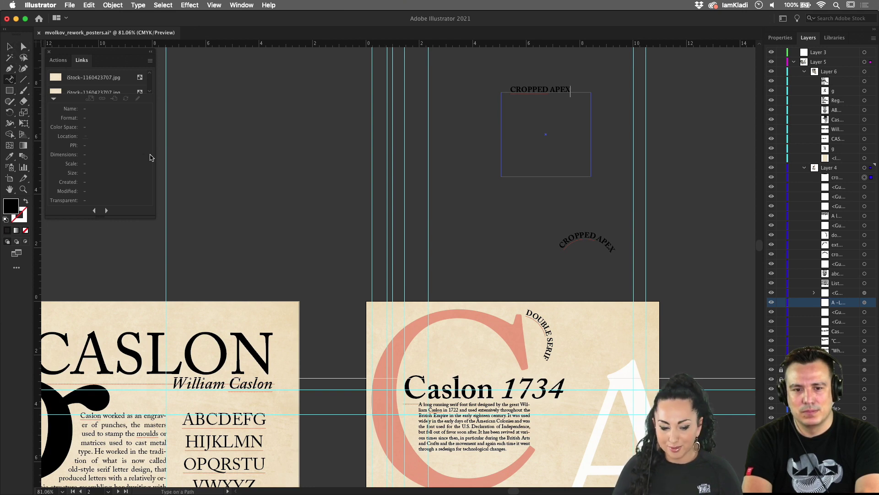
{"action": "left_click_drag", "start_coordinate": [10, 79], "coordinate": [45, 79]}
{"action": "left_click_drag", "start_coordinate": [236, 122], "coordinate": [316, 184]}
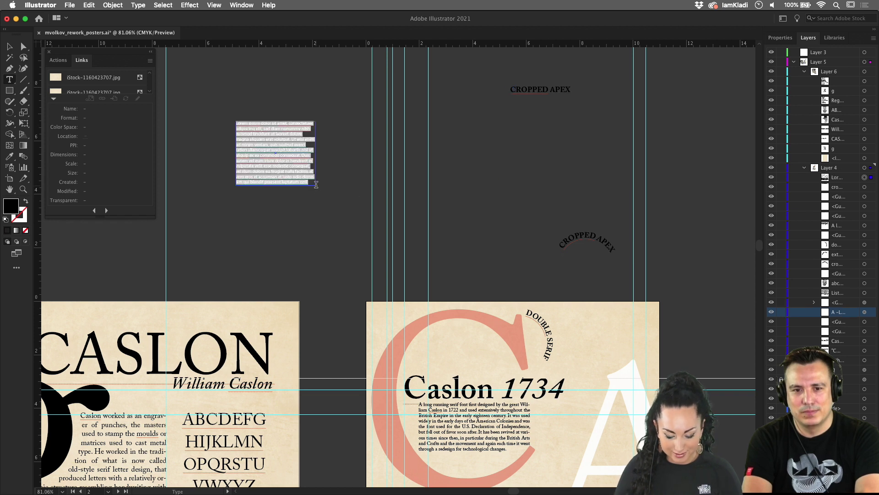
{"action": "type", "text": "A"}
{"action": "key", "text": "Escape"}
Step: Convert the new letter A to outlines and enlarge it to about 2.5 by 3 inches
{"action": "scroll", "coordinate": [231, 121], "scroll_direction": "up", "scroll_amount": 5}
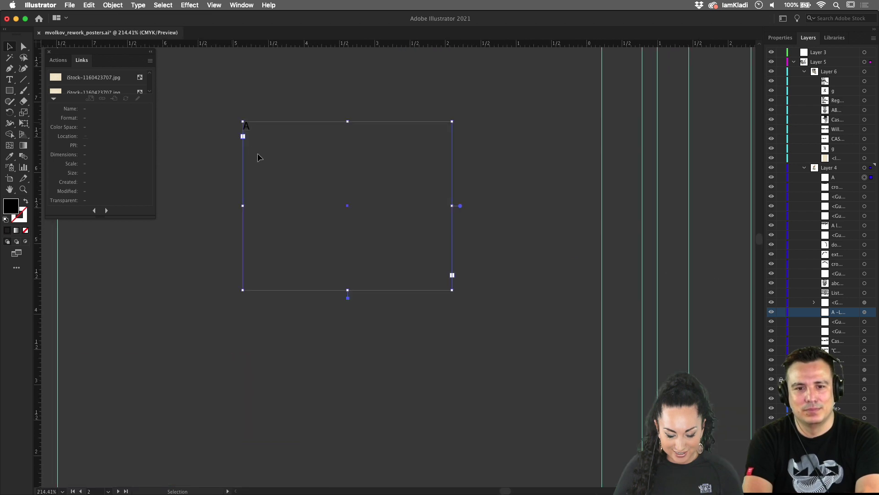
{"action": "key", "text": "super+shift+o"}
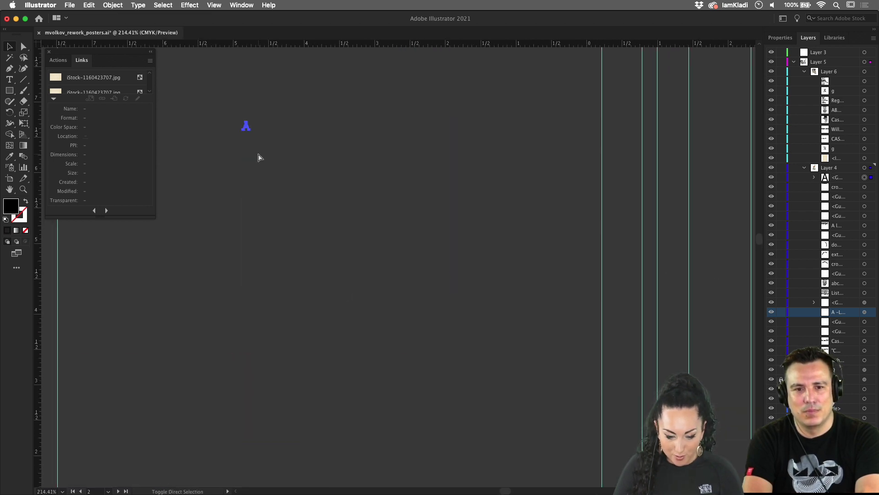
{"action": "left_click_drag", "start_coordinate": [249, 128], "coordinate": [455, 333]}
{"action": "scroll", "coordinate": [456, 336], "scroll_direction": "down", "scroll_amount": 5}
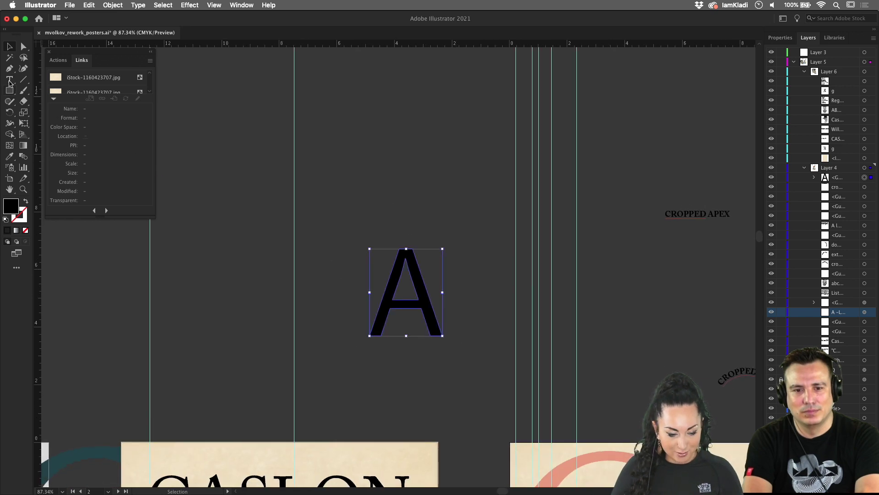
Step: Try to start type on a path along the edge of the outlined A
{"action": "left_click_drag", "start_coordinate": [9, 82], "coordinate": [51, 106]}
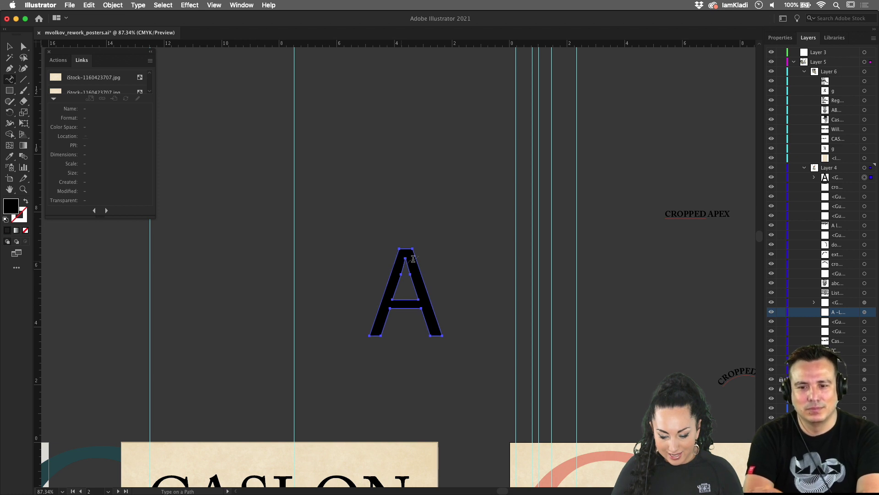
{"action": "left_click", "coordinate": [412, 257]}
{"action": "left_click", "coordinate": [543, 271]}
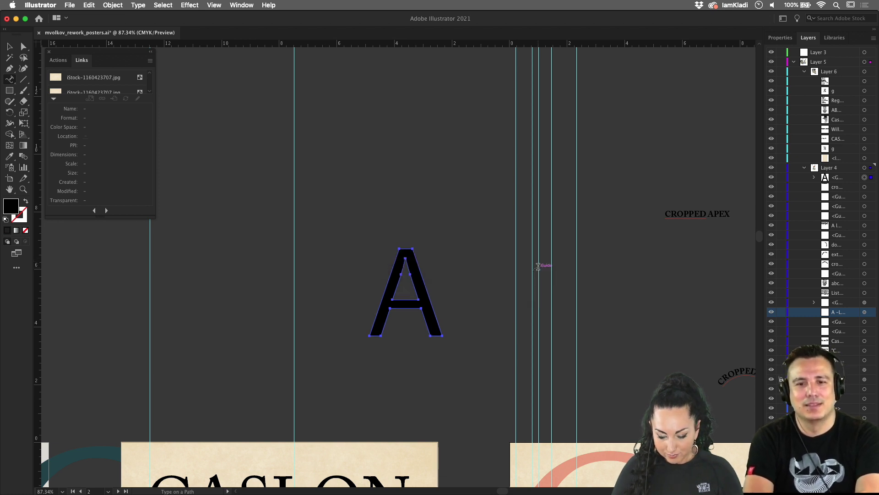
{"action": "key", "text": "v"}
Step: Release the outlined A's compound path and delete the inner counter shape so the letter is one closed outline
{"action": "scroll", "coordinate": [437, 303], "scroll_direction": "up", "scroll_amount": 5}
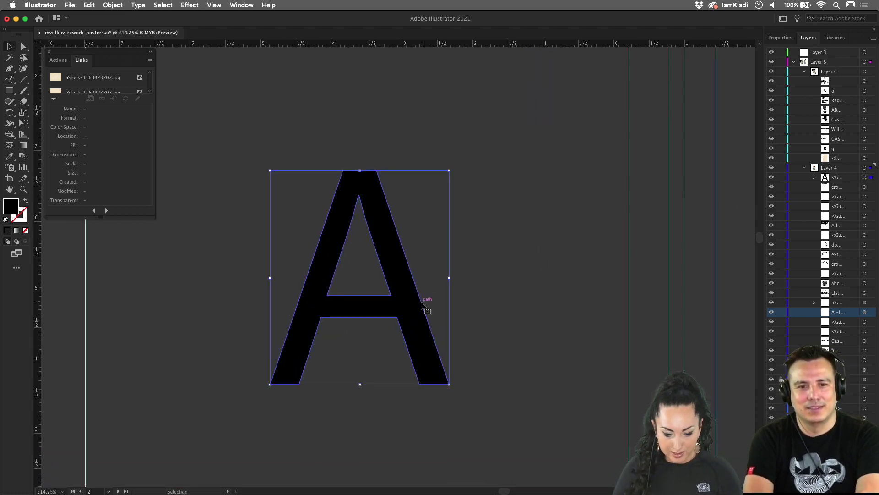
{"action": "left_click", "coordinate": [107, 5]}
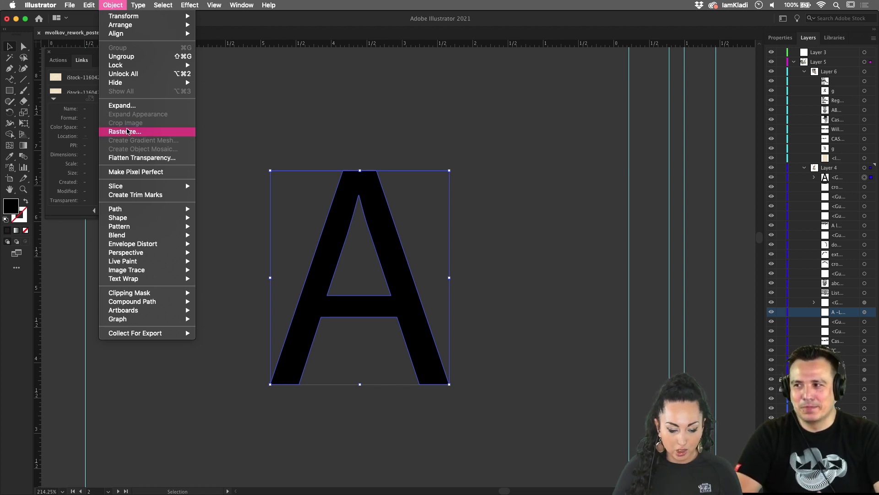
{"action": "mouse_move", "coordinate": [123, 304]}
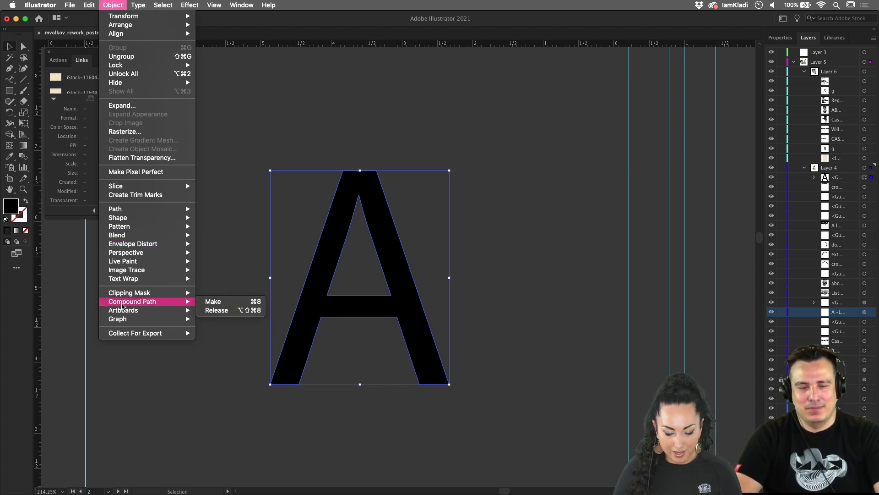
{"action": "left_click", "coordinate": [216, 310]}
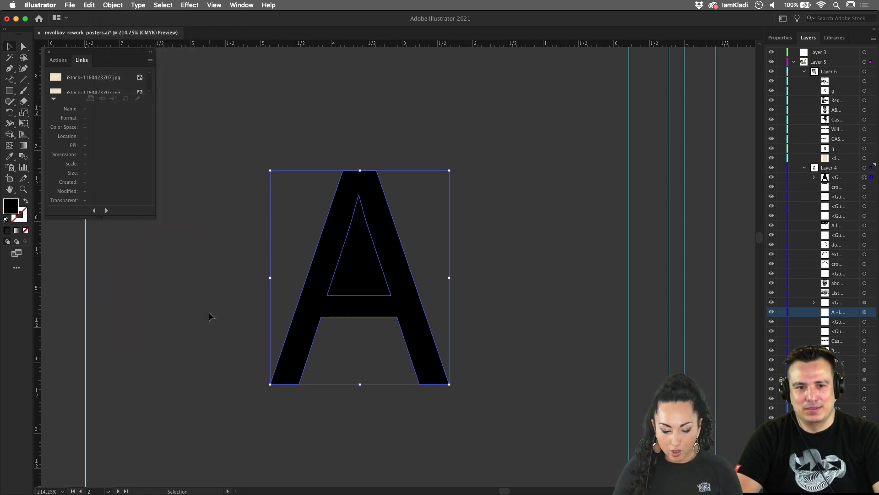
{"action": "double_click", "coordinate": [356, 281]}
{"action": "left_click", "coordinate": [356, 283]}
{"action": "key", "text": "Delete"}
{"action": "left_click", "coordinate": [355, 282]}
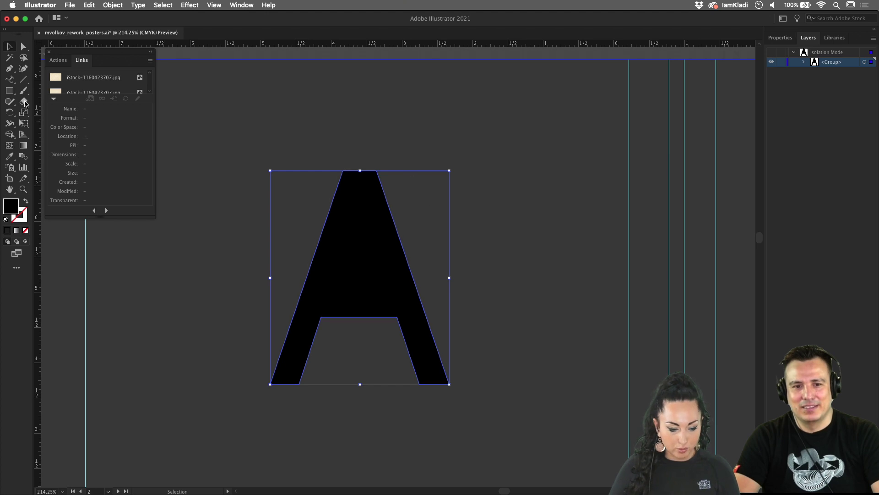
Step: Run the copied text CROPPED APEX down the A's right outer diagonal as type on a path, with a V added at the end
{"action": "left_click", "coordinate": [10, 81]}
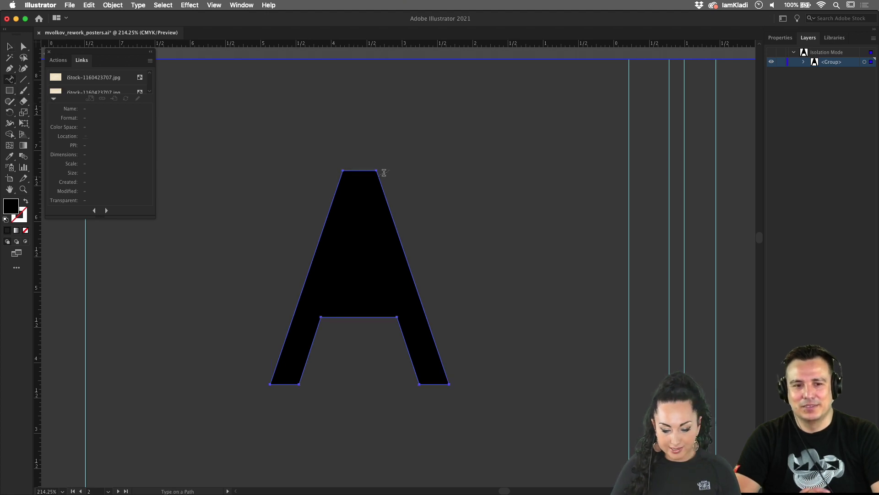
{"action": "left_click", "coordinate": [379, 175]}
{"action": "key", "text": "Escape"}
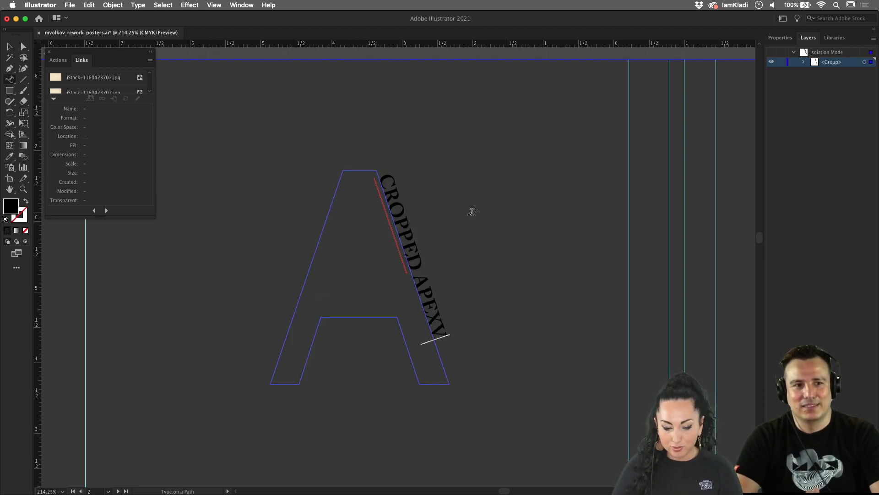
{"action": "type", "text": "V"}
{"action": "key", "text": "Escape"}
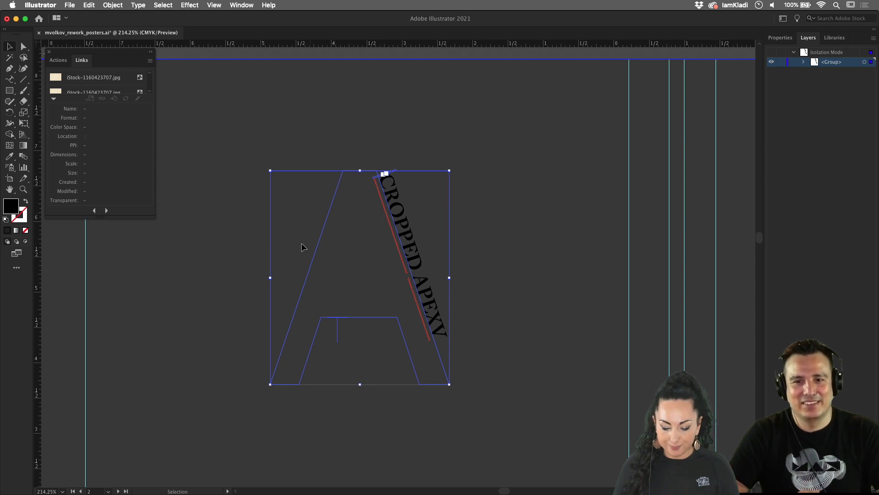
Step: Switch to Chrome and look through the free branding bundle page linked from the Re-Work It site, dismissing its sign-up popup
{"action": "left_click", "coordinate": [333, 493]}
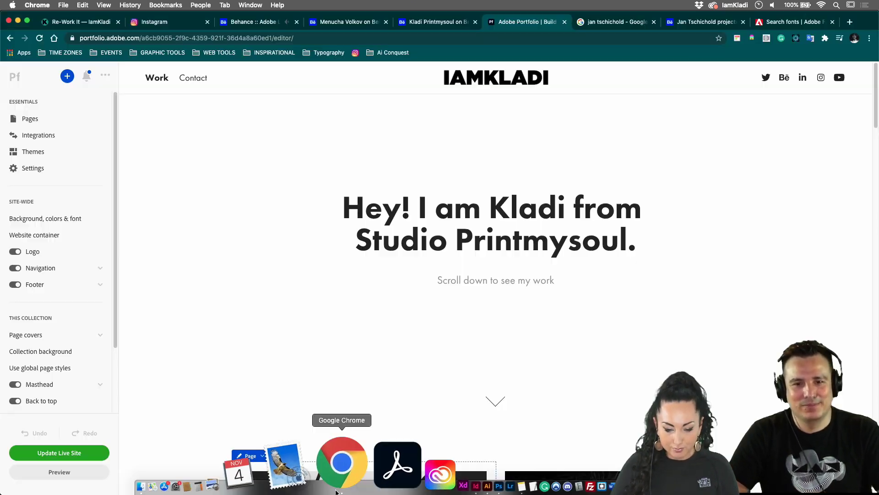
{"action": "left_click", "coordinate": [77, 23]}
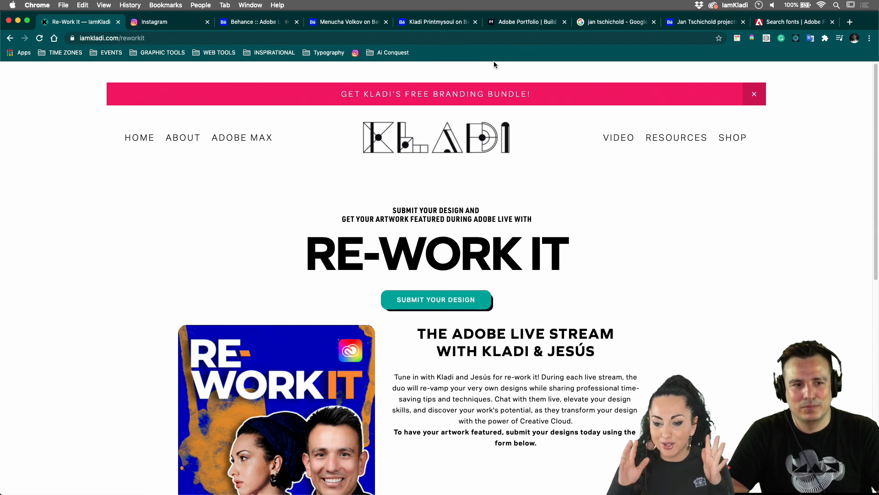
{"action": "left_click", "coordinate": [495, 98]}
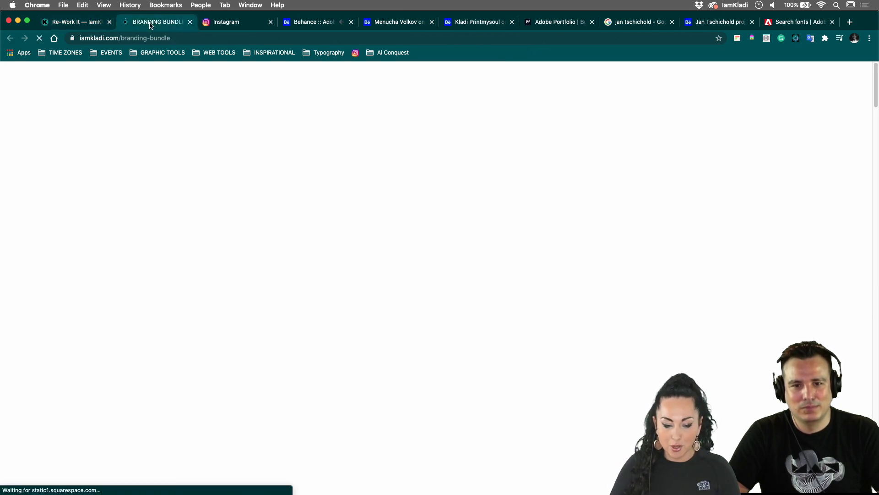
{"action": "scroll", "coordinate": [288, 186], "scroll_direction": "down", "scroll_amount": 15}
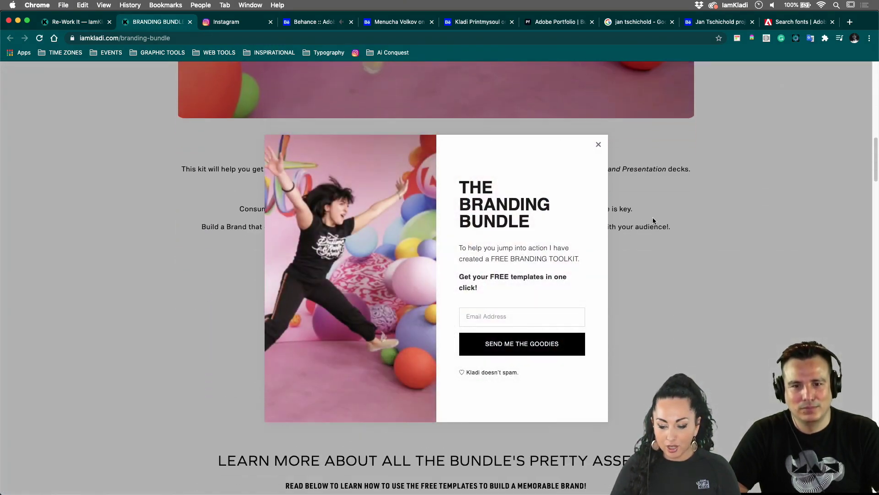
{"action": "left_click", "coordinate": [653, 221]}
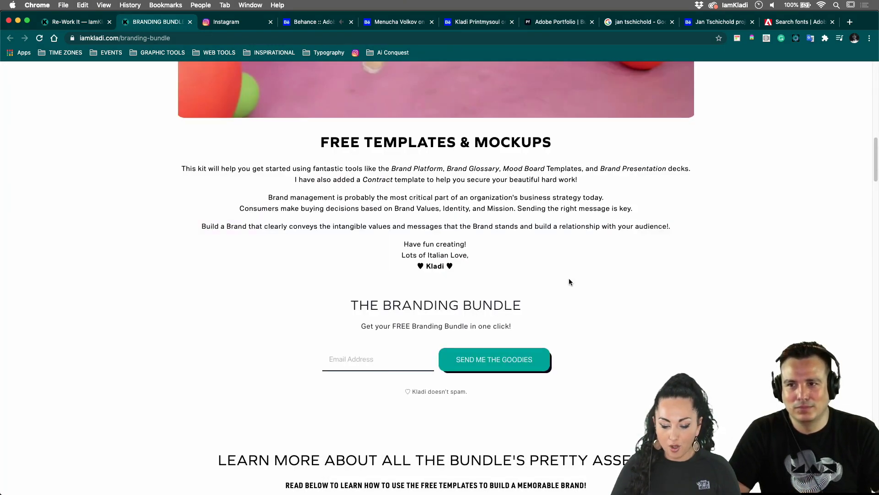
{"action": "scroll", "coordinate": [568, 279], "scroll_direction": "down", "scroll_amount": 10}
{"action": "scroll", "coordinate": [568, 170], "scroll_direction": "down", "scroll_amount": 3}
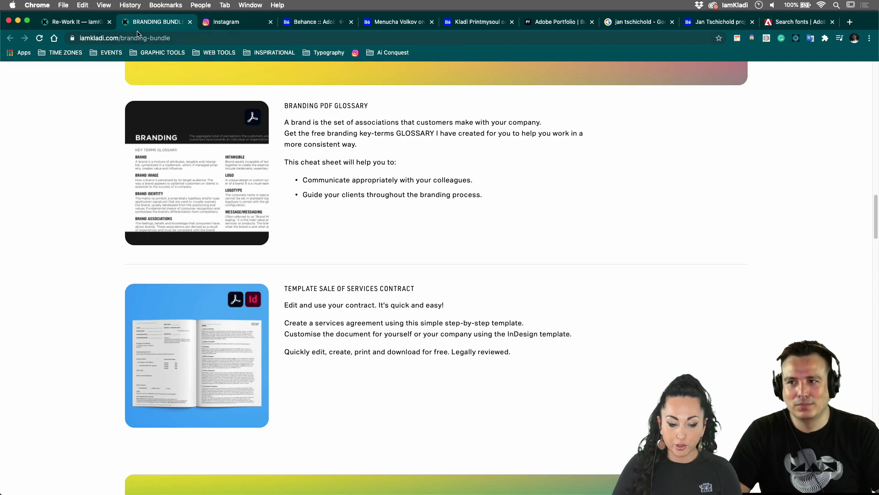
Step: Return to the Re-Work It page, review the fields of the design submission form and close it
{"action": "left_click", "coordinate": [76, 22]}
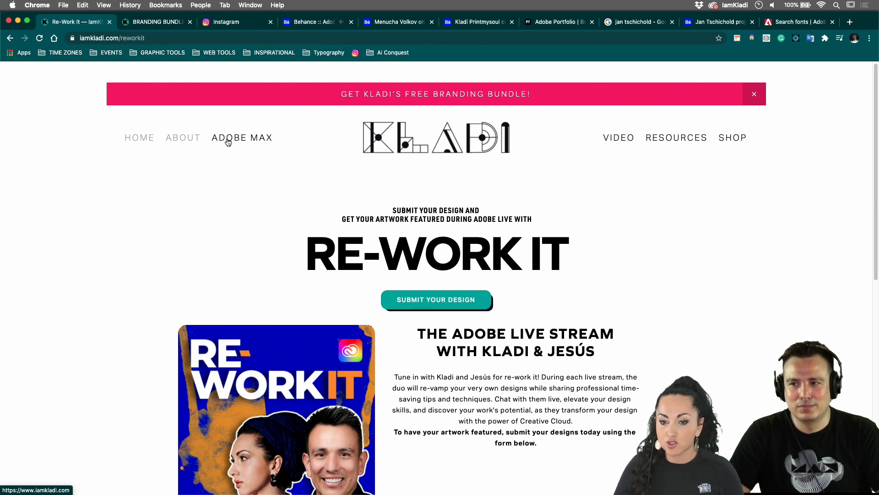
{"action": "left_click", "coordinate": [449, 303]}
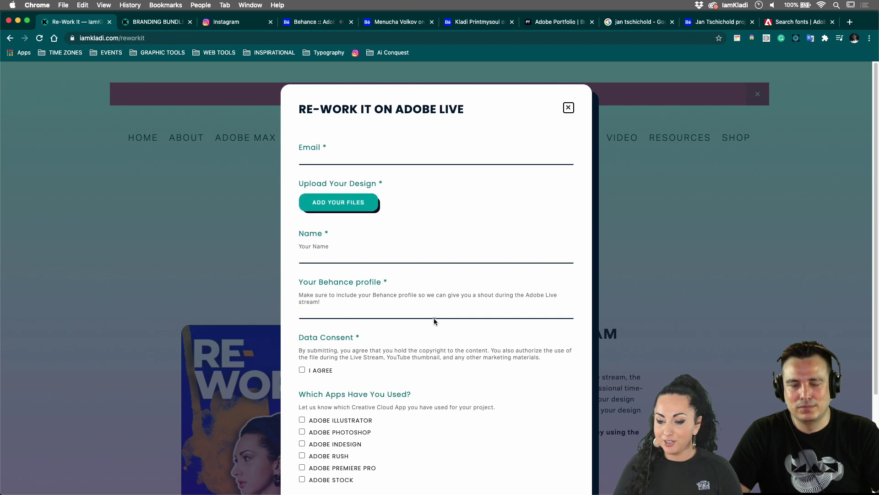
{"action": "scroll", "coordinate": [433, 320], "scroll_direction": "down", "scroll_amount": 3}
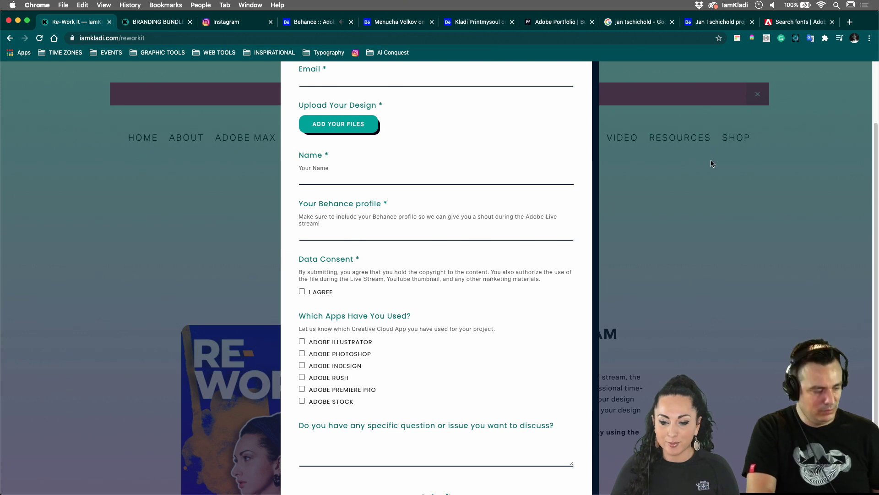
{"action": "scroll", "coordinate": [669, 165], "scroll_direction": "up", "scroll_amount": 4}
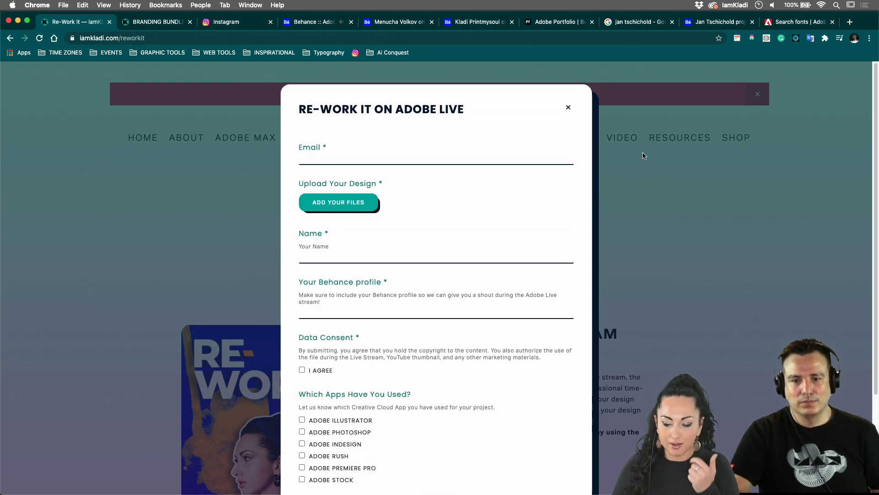
{"action": "left_click", "coordinate": [569, 108]}
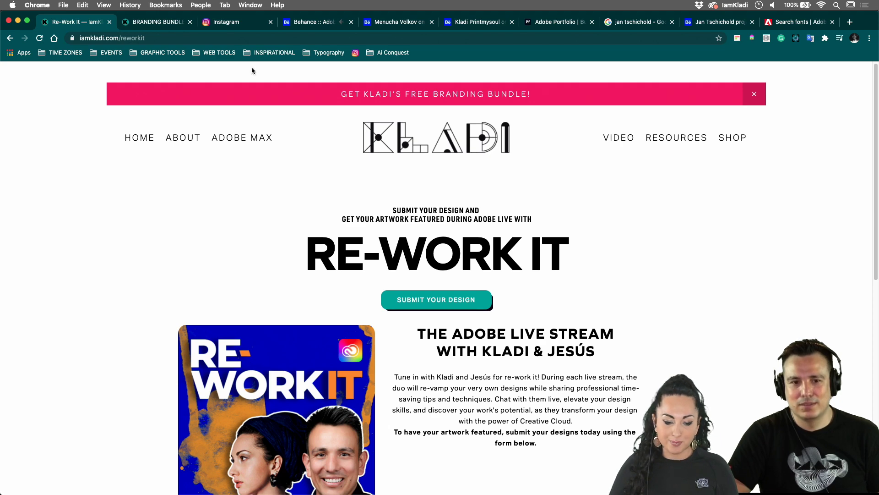
Step: Go to the open Instagram page and open the signed-in account's profile
{"action": "left_click", "coordinate": [245, 23]}
{"action": "left_click", "coordinate": [648, 72]}
{"action": "left_click", "coordinate": [647, 74]}
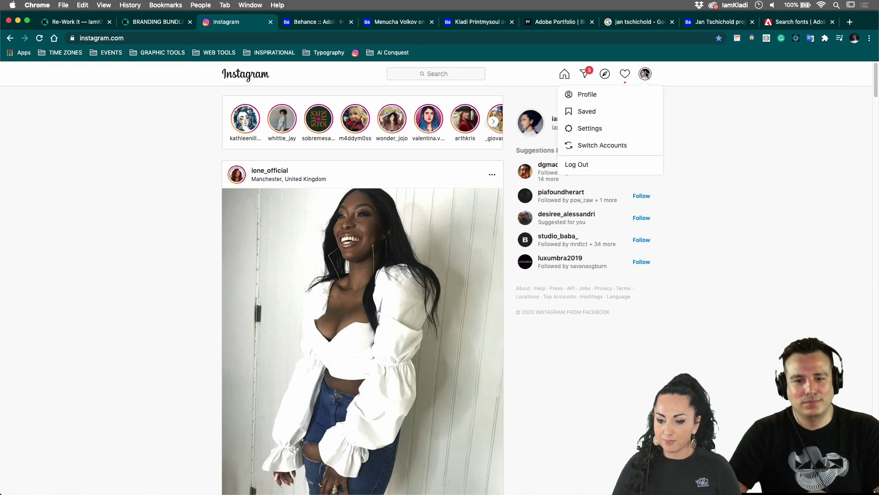
{"action": "left_click", "coordinate": [646, 73]}
{"action": "left_click", "coordinate": [645, 74]}
{"action": "left_click", "coordinate": [597, 95]}
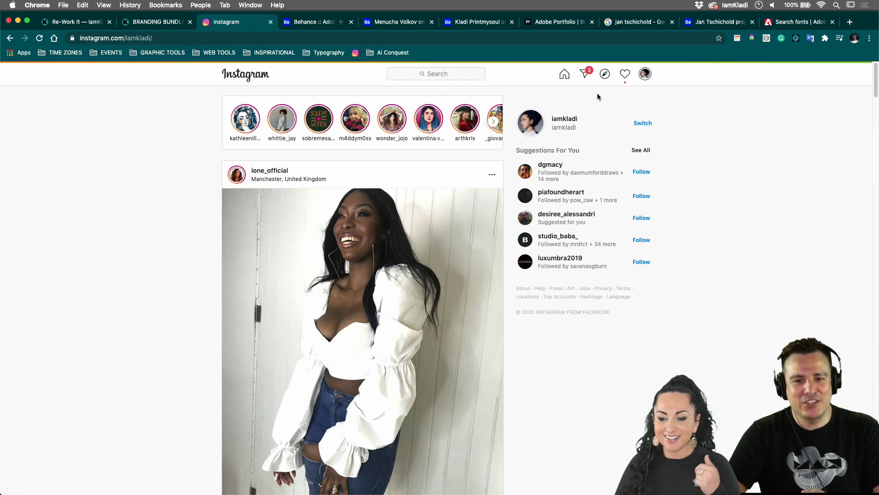